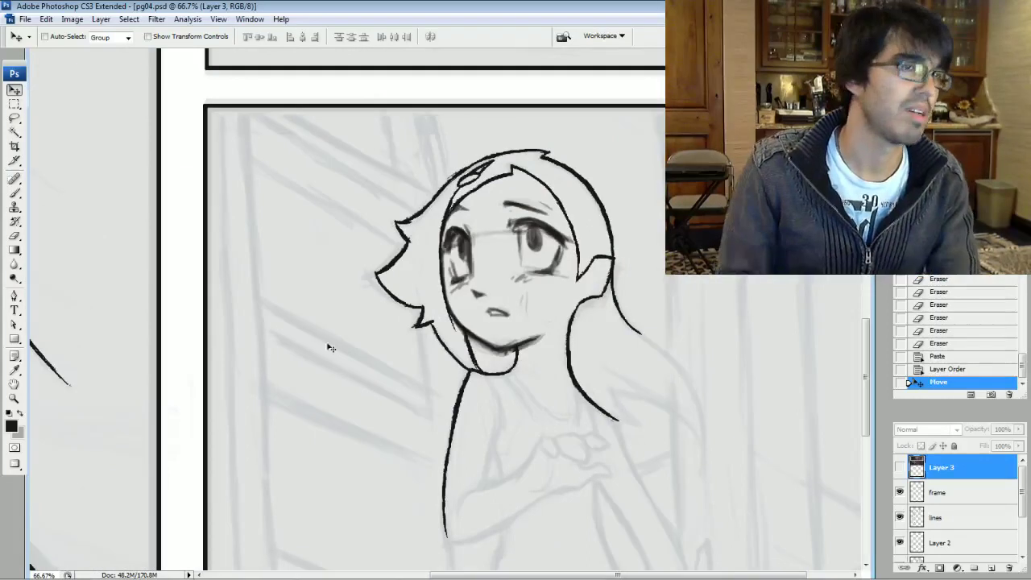
Choose the Brush tool and make Layer 2 the active layer, toggling its visibility to check its contents
click(14, 193)
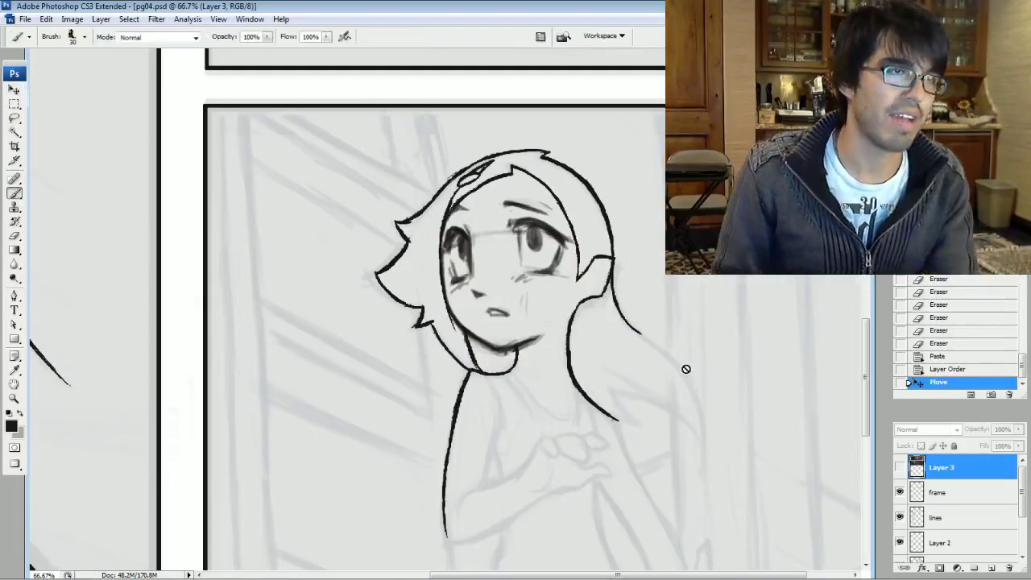
click(939, 492)
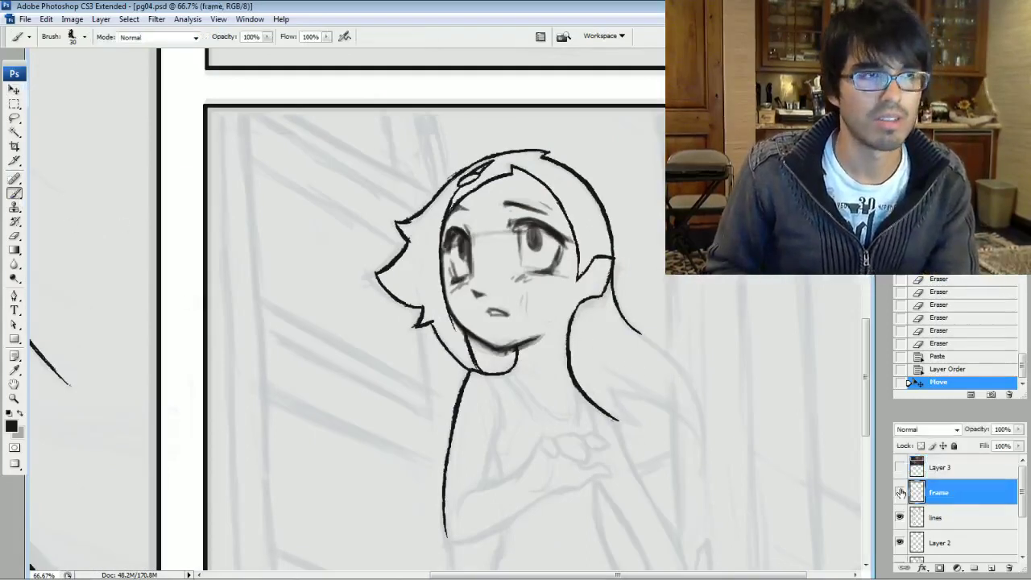
click(937, 518)
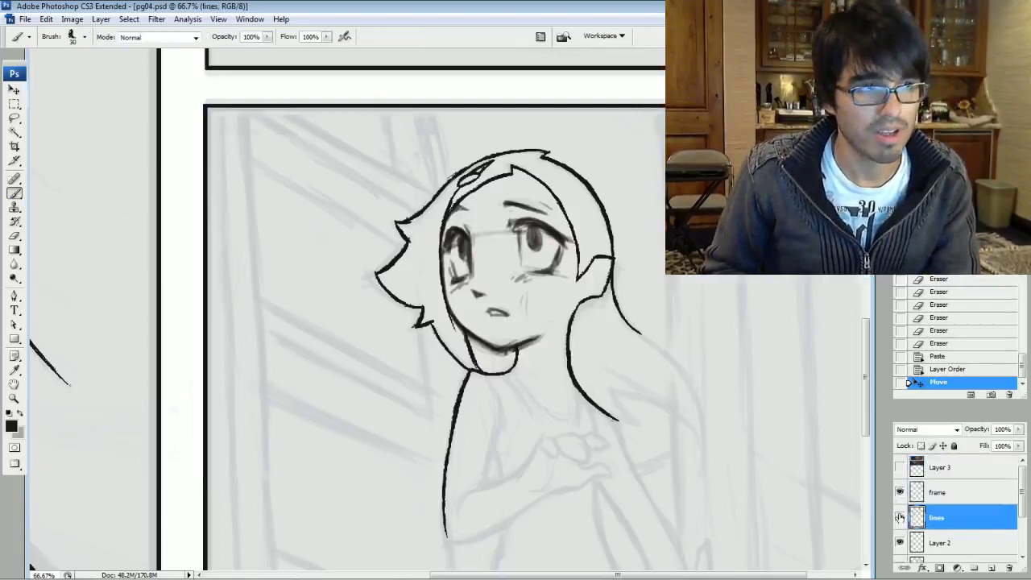
click(934, 542)
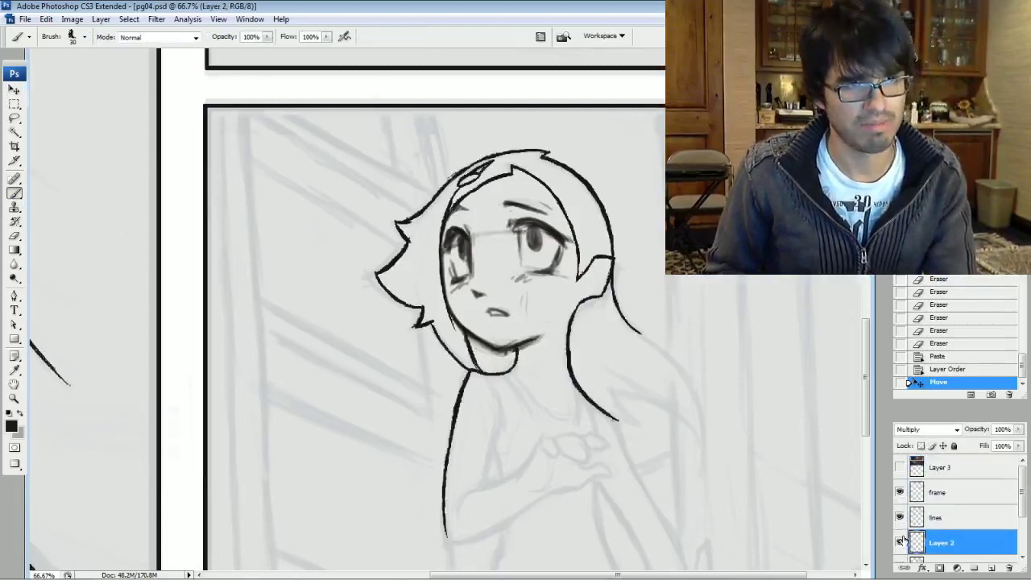
click(899, 542)
click(900, 542)
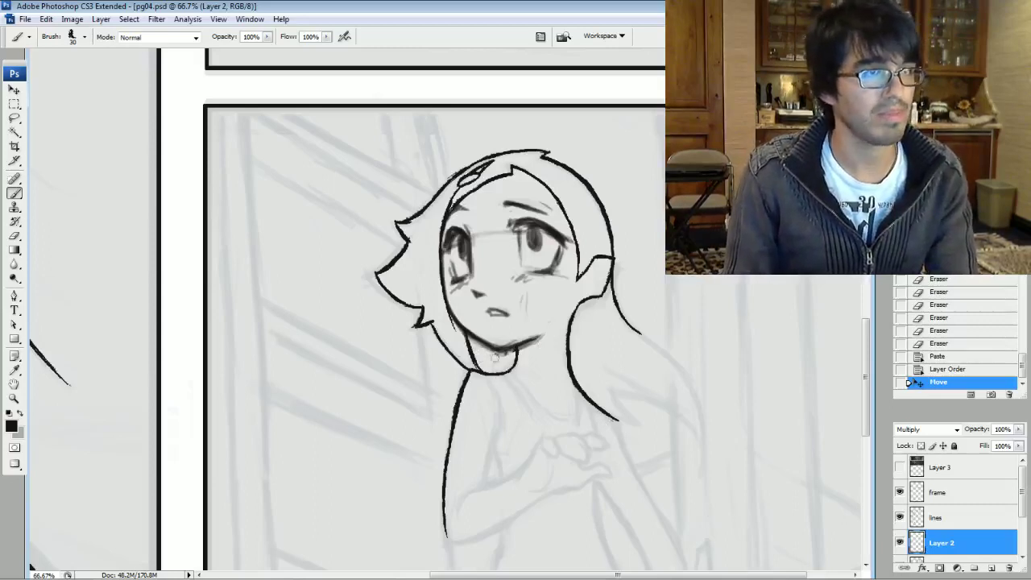
Erase the rough edges of the girl's chin and jawline, and redraw the chin line with a 25 px brush
mouse_move(466, 342)
mouse_down()
mouse_move(501, 363)
mouse_move(530, 350)
mouse_move(491, 363)
mouse_move(547, 340)
mouse_move(526, 349)
mouse_move(554, 321)
mouse_move(532, 344)
mouse_move(554, 319)
mouse_move(520, 333)
mouse_move(543, 324)
mouse_up()
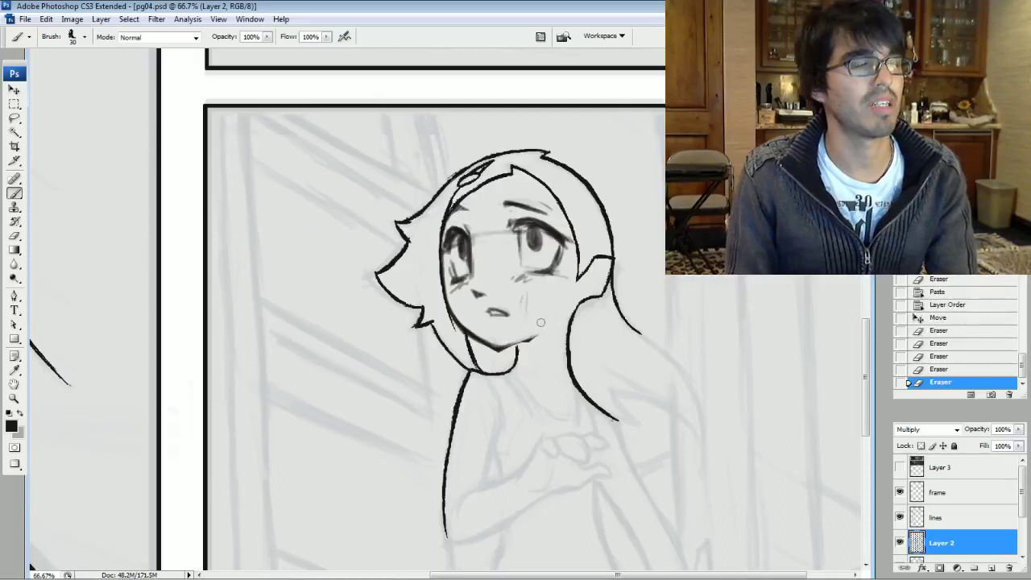
key(bracketleft)
mouse_move(496, 354)
mouse_down()
mouse_move(523, 345)
mouse_move(499, 354)
mouse_up()
drag(501, 353, 511, 343)
drag(508, 343, 501, 349)
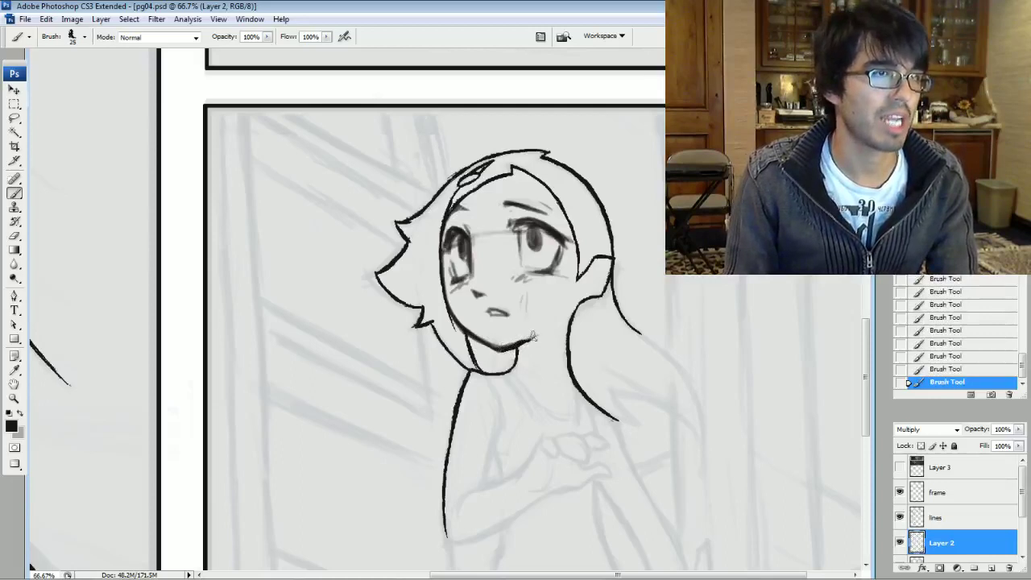
Step back past the eraser touch-ups at the jaw's right end and refine the underside of the chin with the brush
mouse_move(520, 349)
mouse_down()
mouse_move(509, 337)
mouse_move(529, 334)
mouse_up()
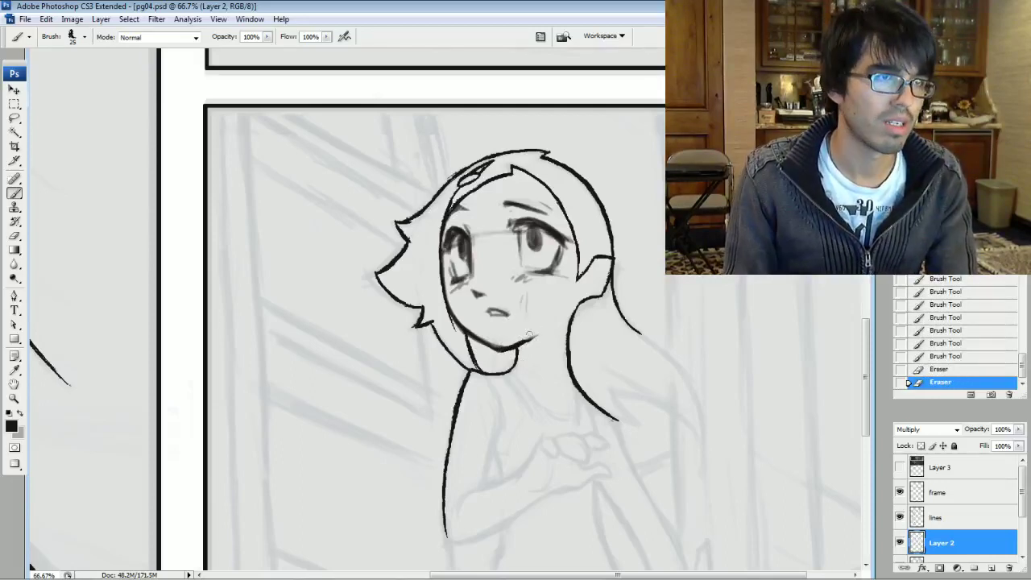
click(949, 331)
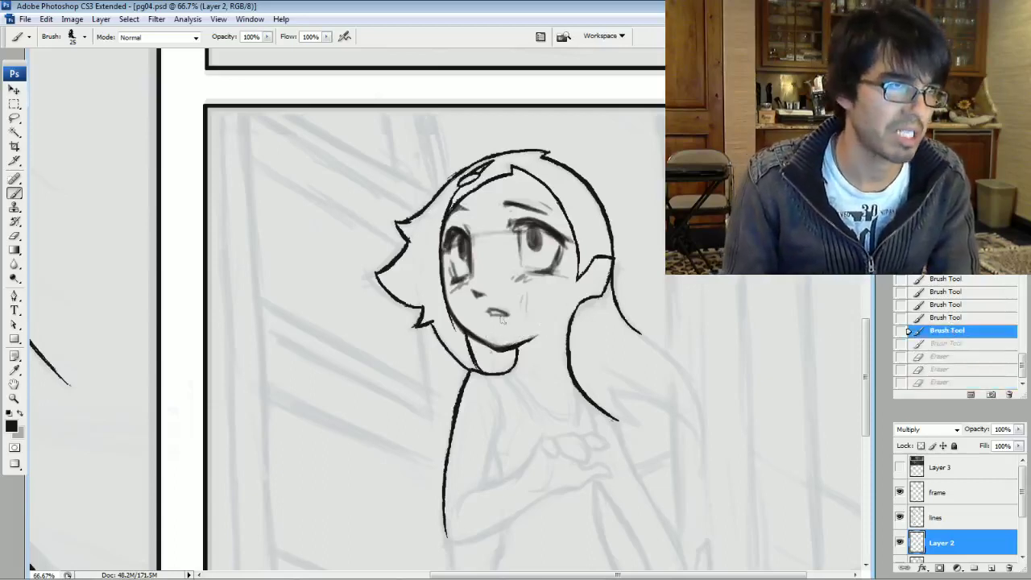
drag(505, 349, 513, 347)
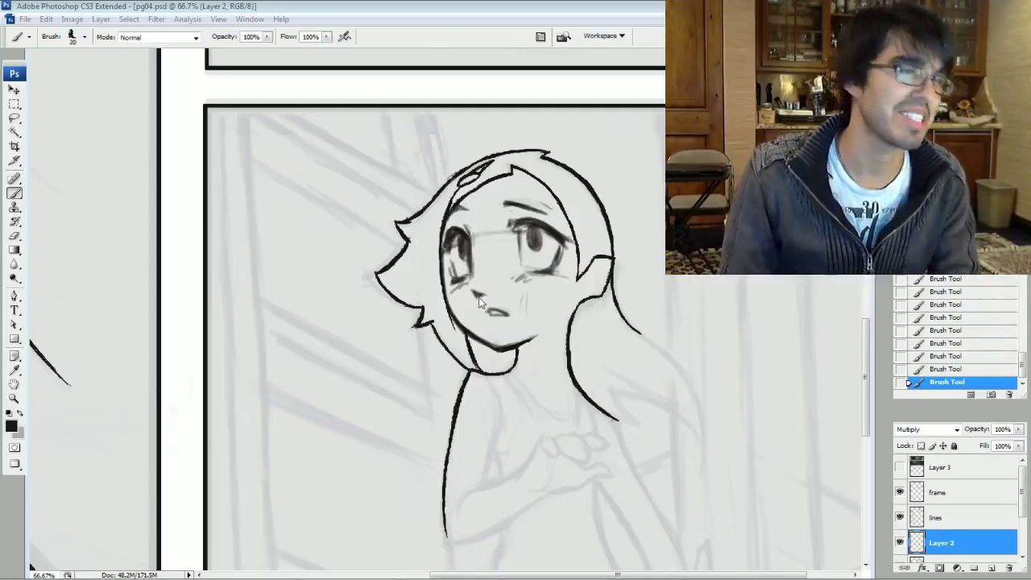
Erase the horizontal construction line between the girl's eyes, comparing the last eraser strokes through the history
click(491, 241)
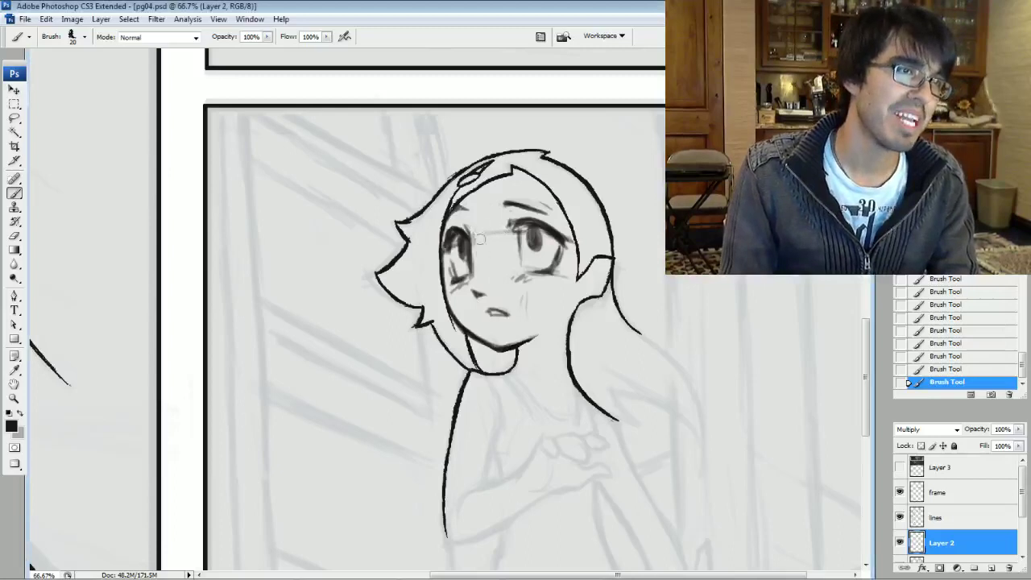
drag(477, 231, 522, 234)
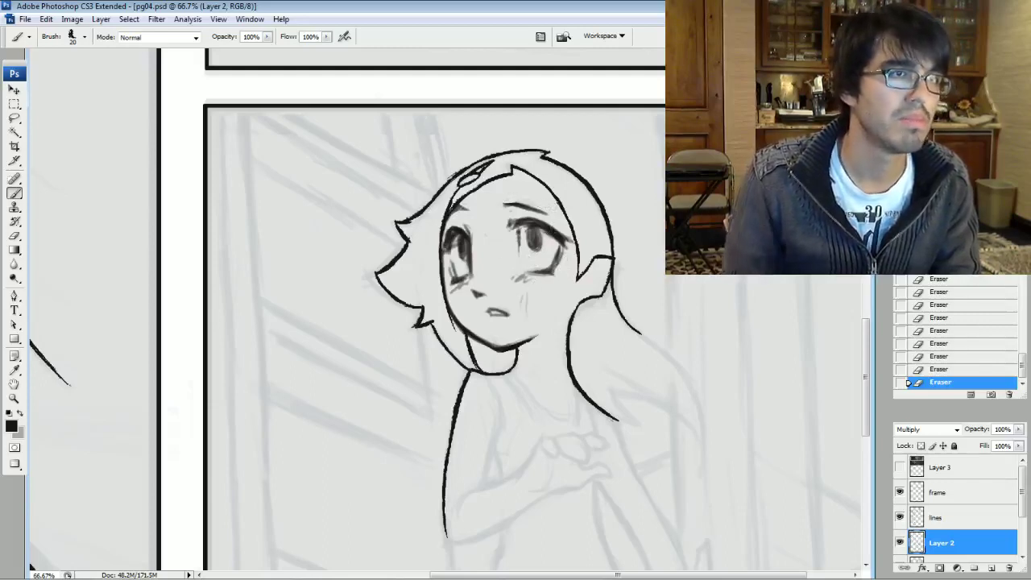
click(939, 356)
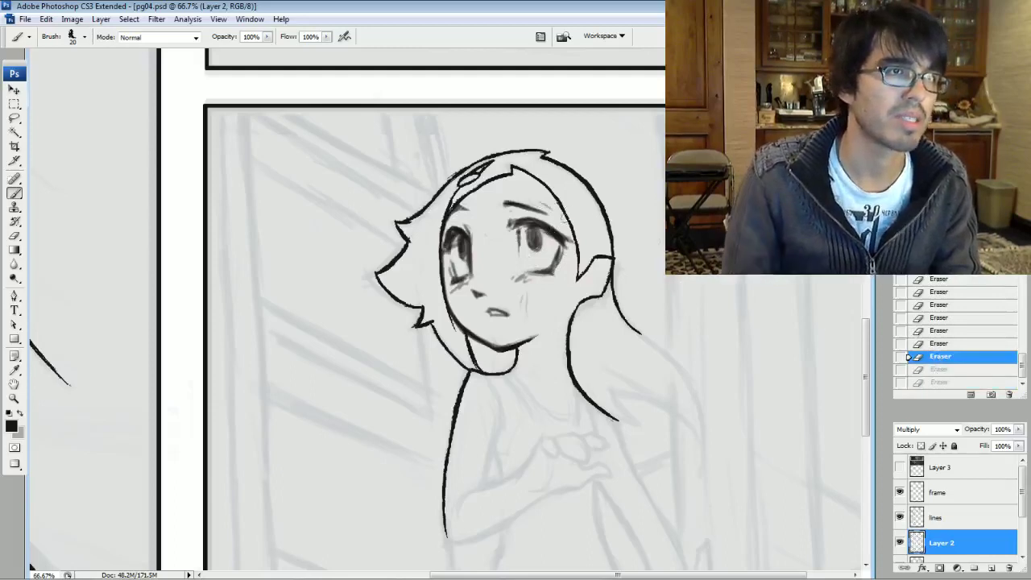
key(ctrl+z)
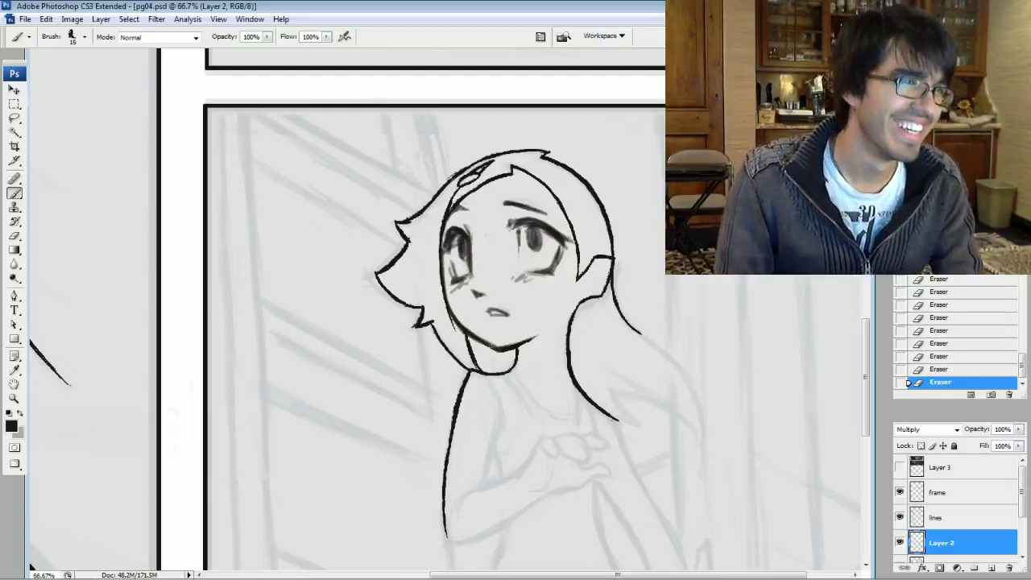
Strengthen the left side of the girl's jawline with 20 px brush strokes
key(bracketright)
mouse_move(485, 342)
mouse_down()
mouse_move(495, 346)
mouse_move(480, 340)
mouse_up()
drag(482, 342, 452, 321)
click(453, 311)
click(467, 330)
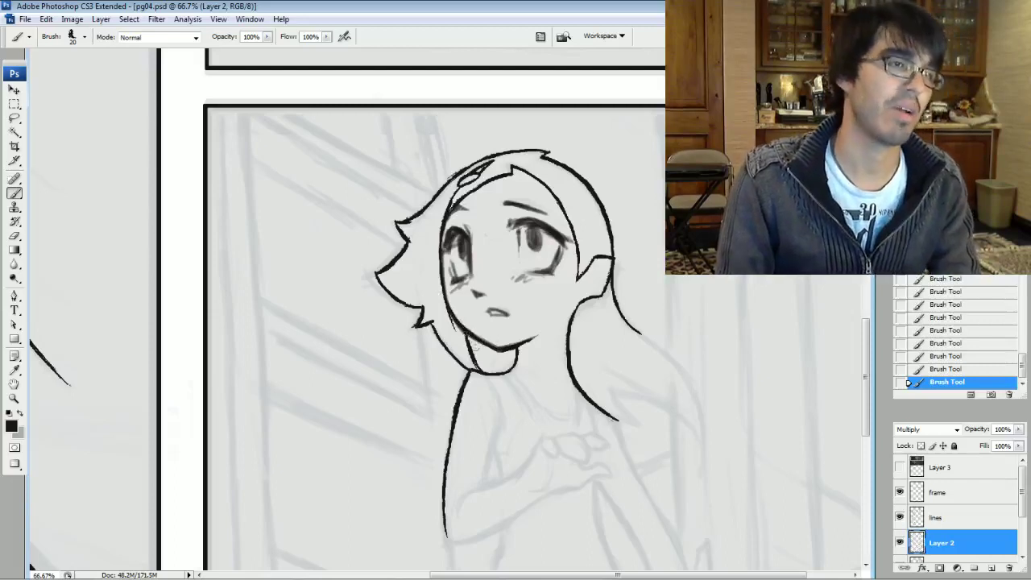
Trim the left jawline above the neck with the Eraser, undoing and redoing the strokes to compare
click(458, 332)
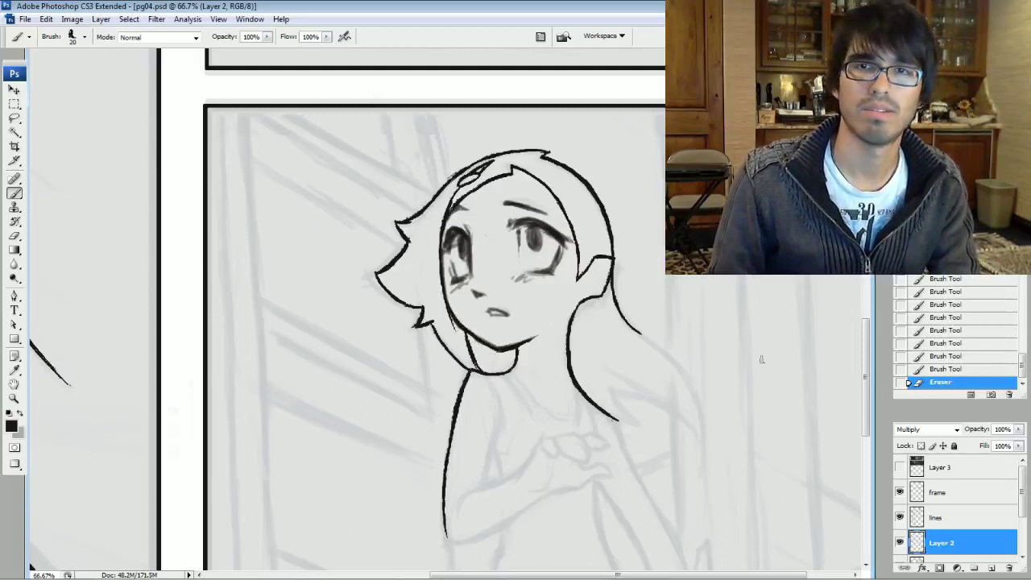
click(937, 369)
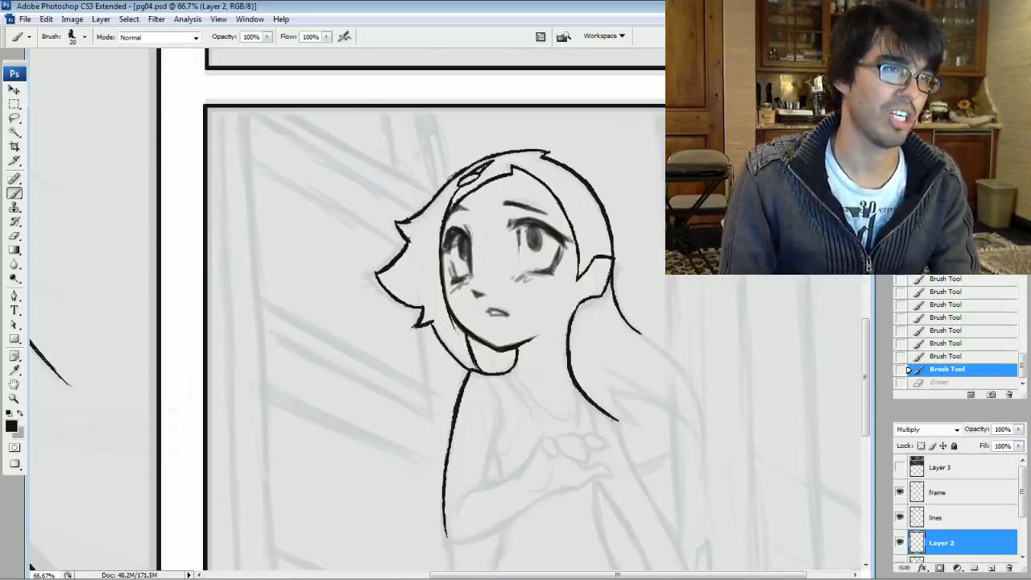
key(ctrl+z)
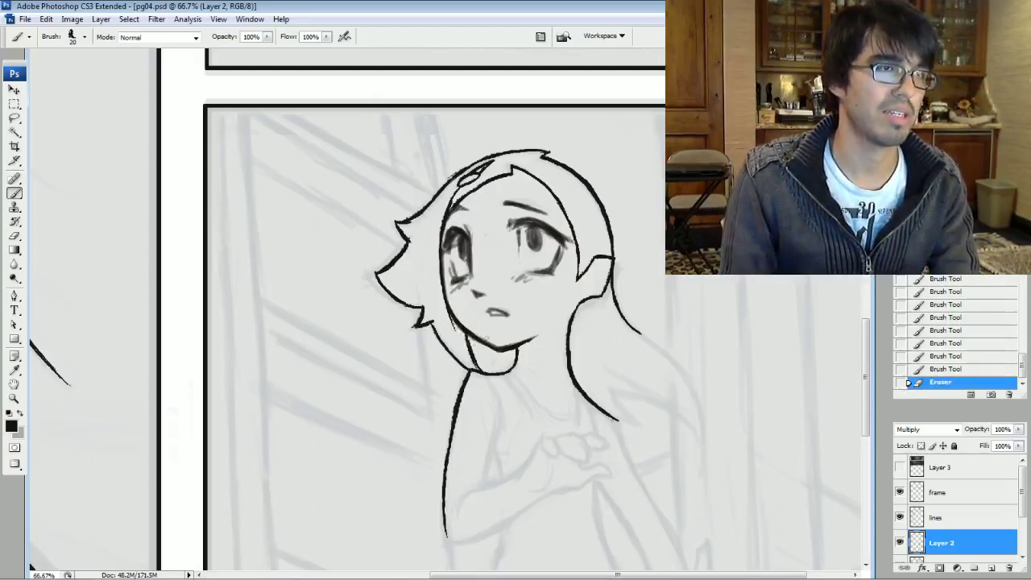
scroll(947, 375, down, 1)
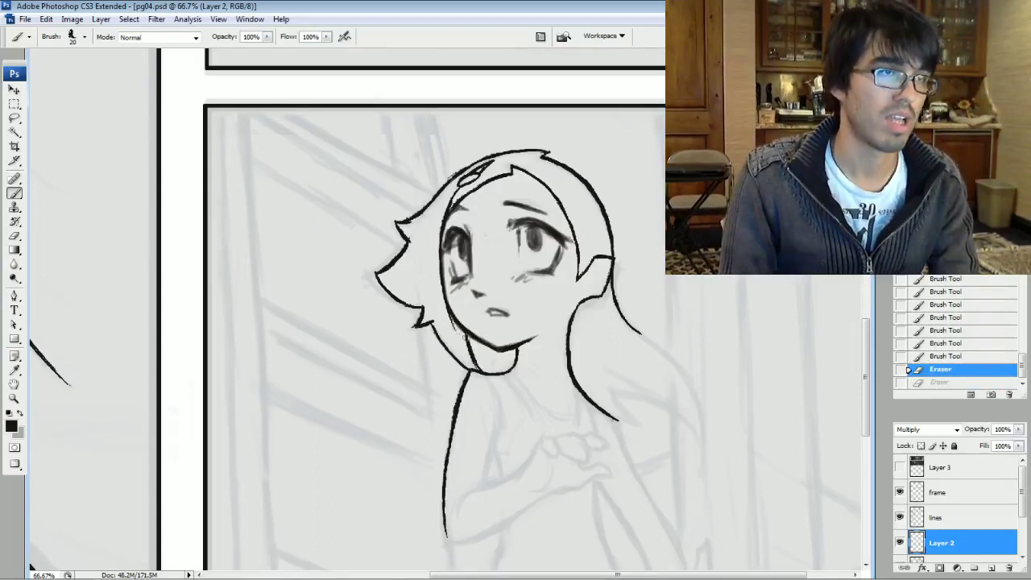
key(ctrl+z)
Erase the stray sketch marks along the inner side of the girl's left-hand eye
click(474, 275)
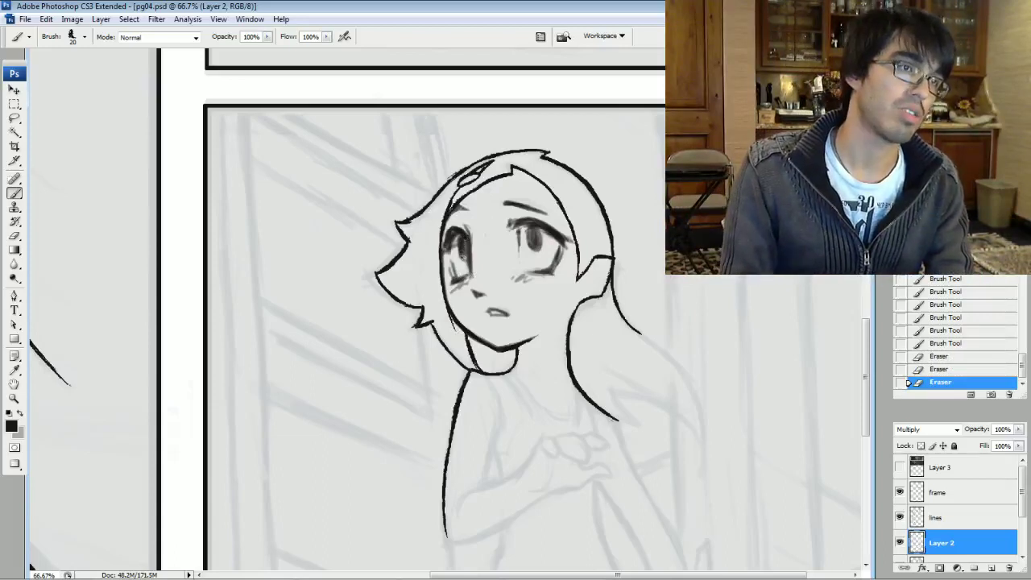
drag(463, 257, 466, 267)
drag(465, 254, 468, 268)
click(467, 255)
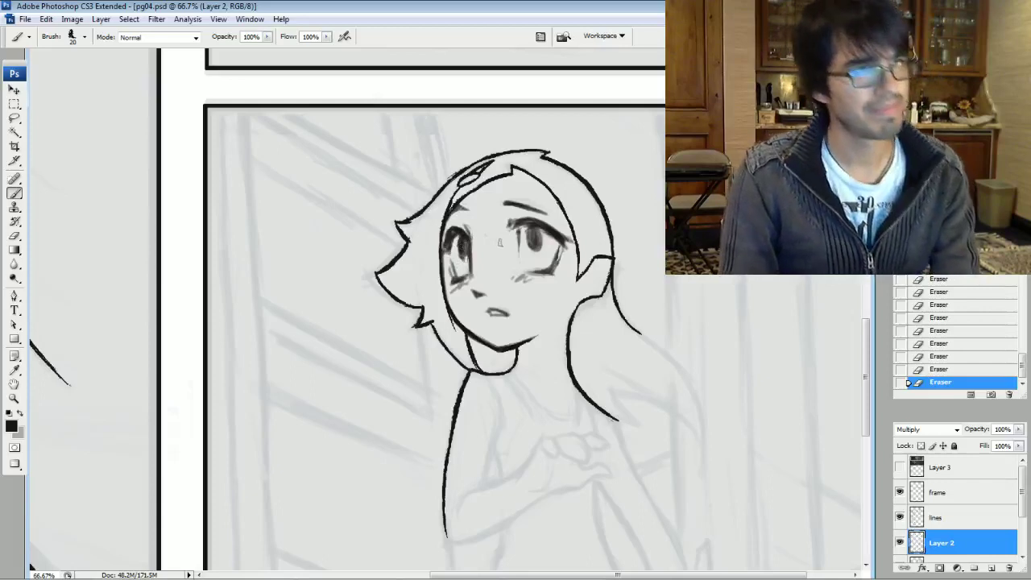
Fill in the pupil of the left-hand eye with dark 20 px brush strokes
mouse_move(461, 243)
mouse_down()
mouse_move(463, 261)
mouse_move(463, 248)
mouse_up()
mouse_move(459, 232)
mouse_down()
mouse_move(461, 245)
mouse_move(448, 240)
mouse_move(460, 237)
mouse_up()
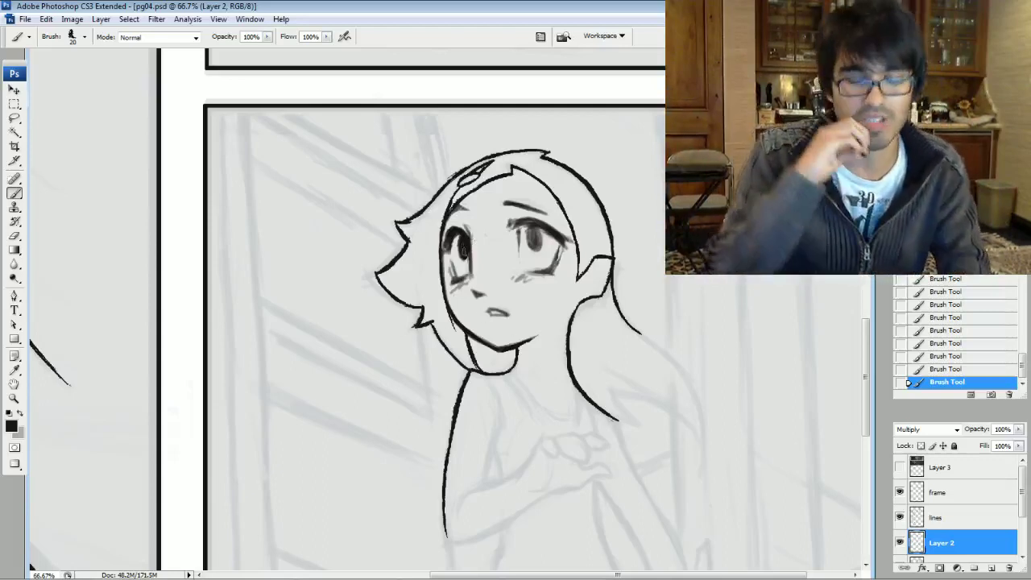
key(bracketright)
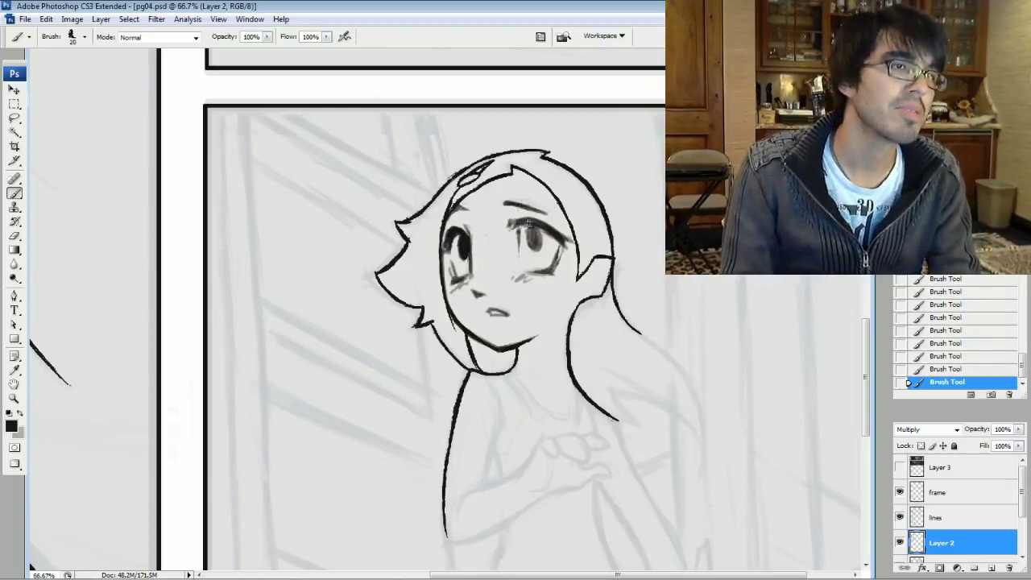
key(bracketright)
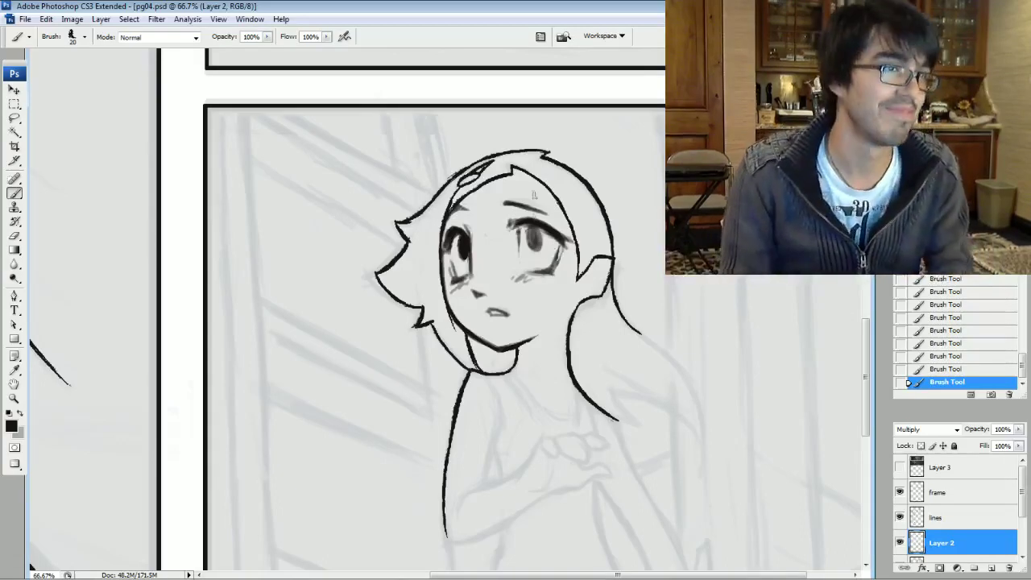
Fill in the pupil of the right-hand eye with dark brush strokes, undoing the last stroke to compare
key(])
drag(534, 229, 535, 244)
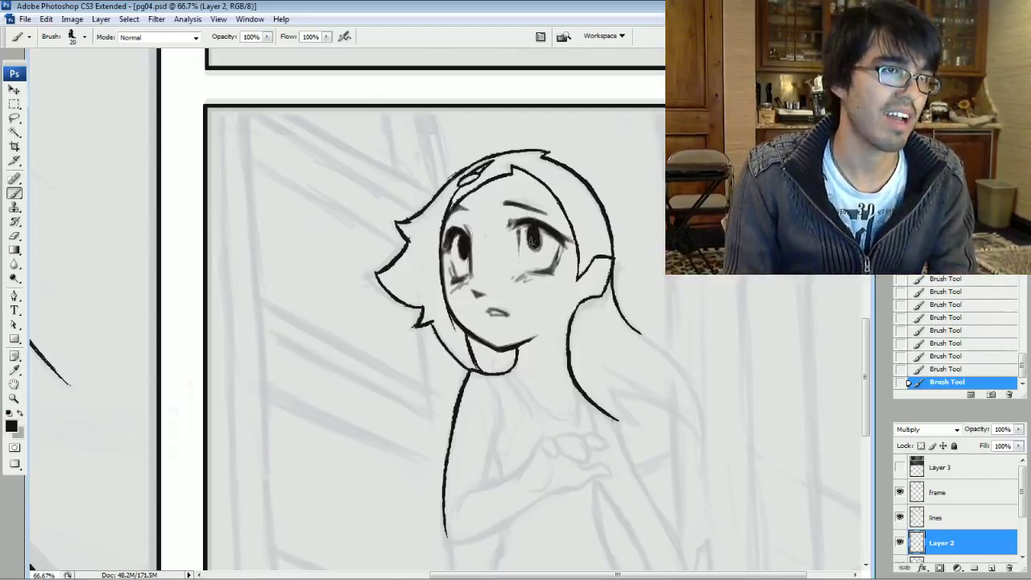
drag(537, 228, 538, 241)
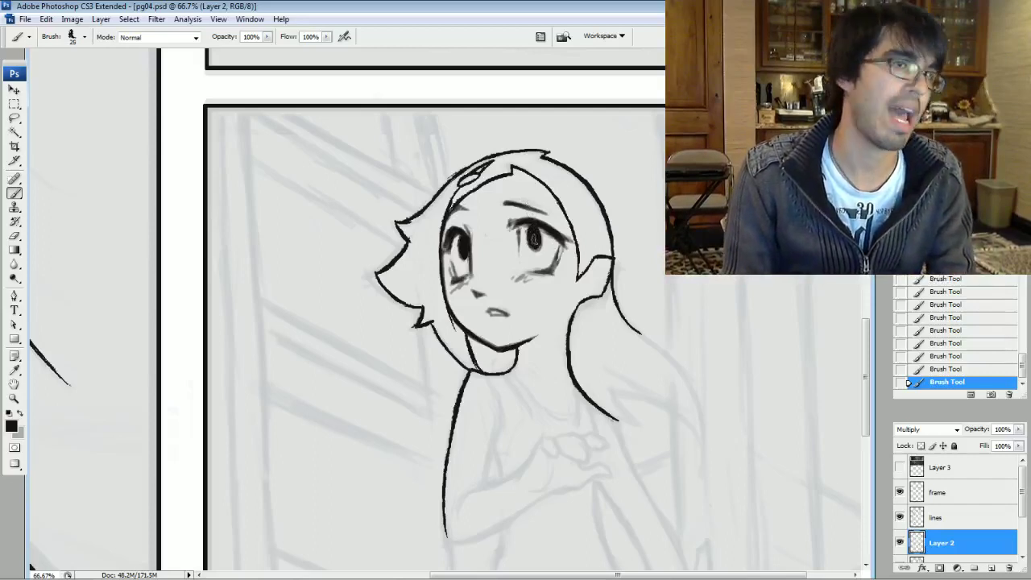
key(bracketleft)
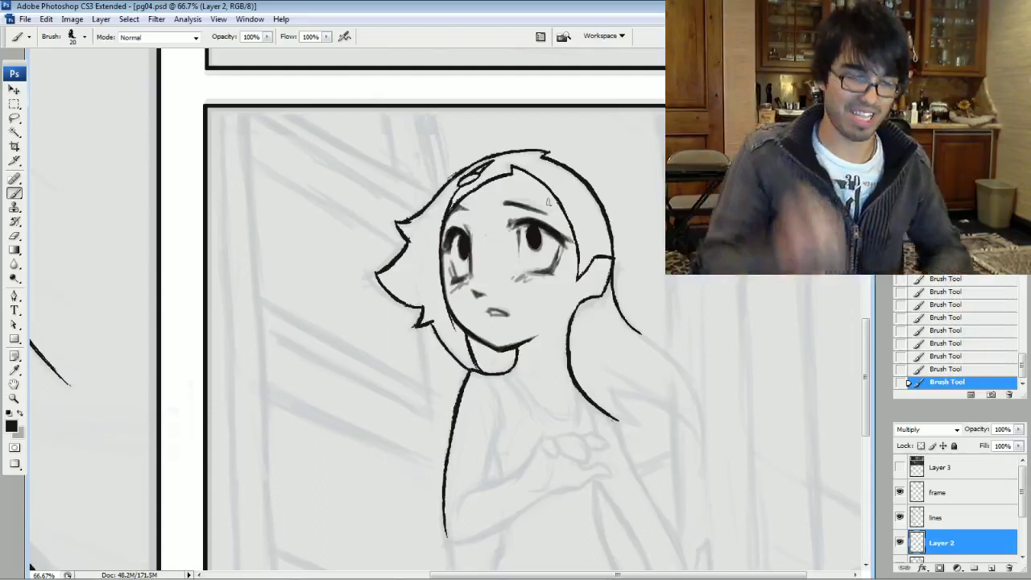
click(534, 239)
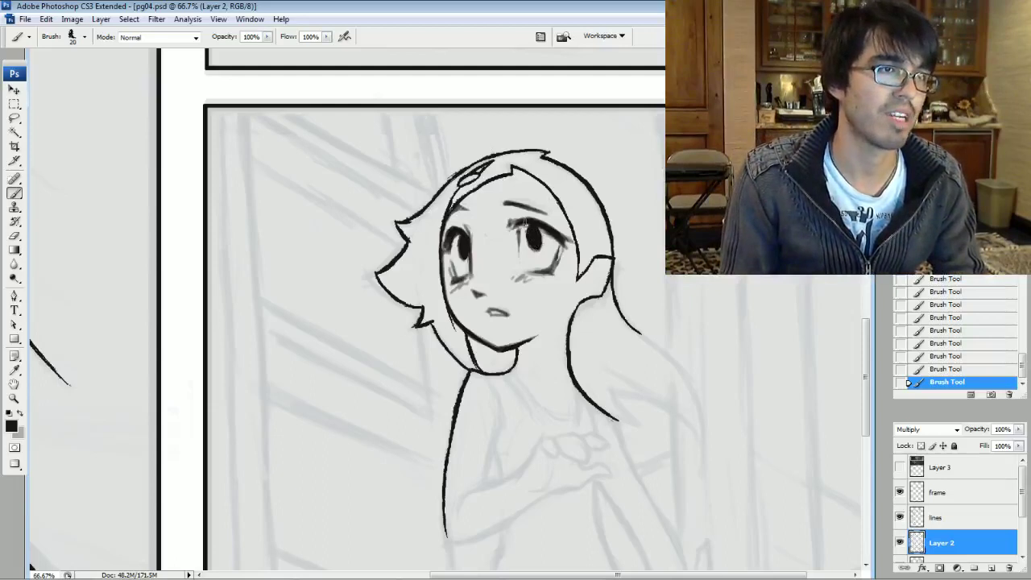
key(ctrl+z)
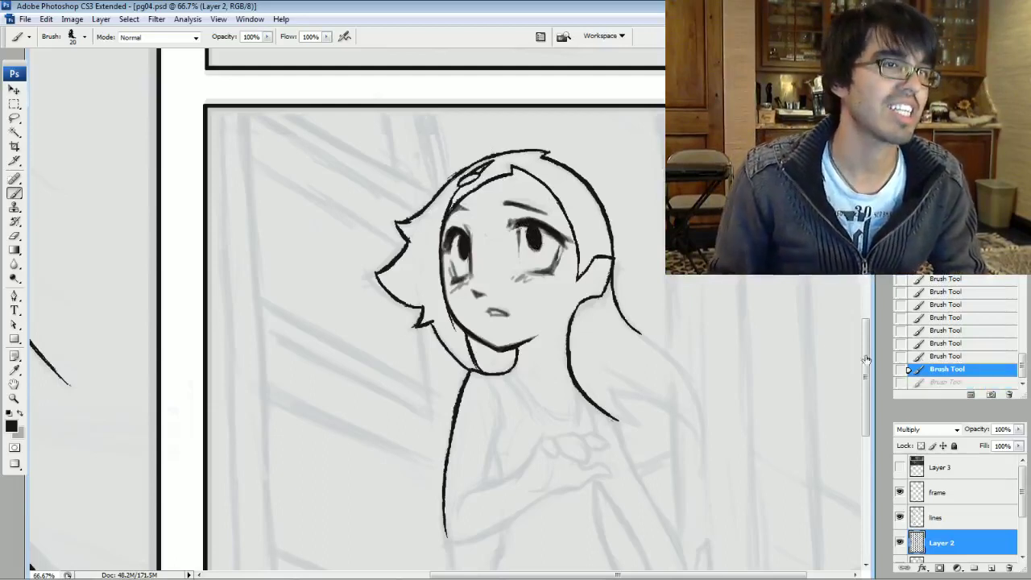
key(ctrl+z)
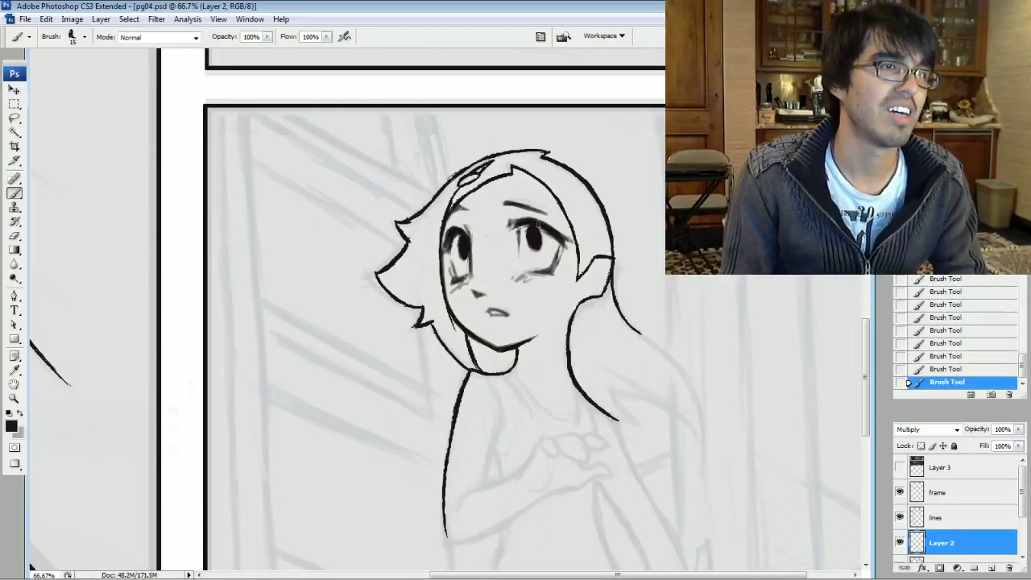
Darken the upper lash line and lower outer corner of the right-hand eye, adjusting the brush size between strokes
key(])
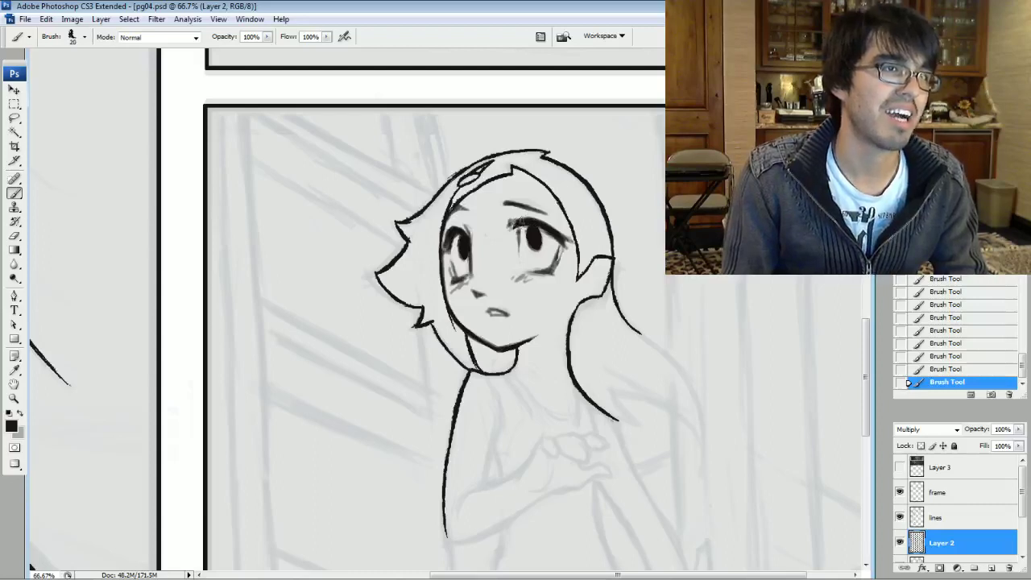
key(bracketright)
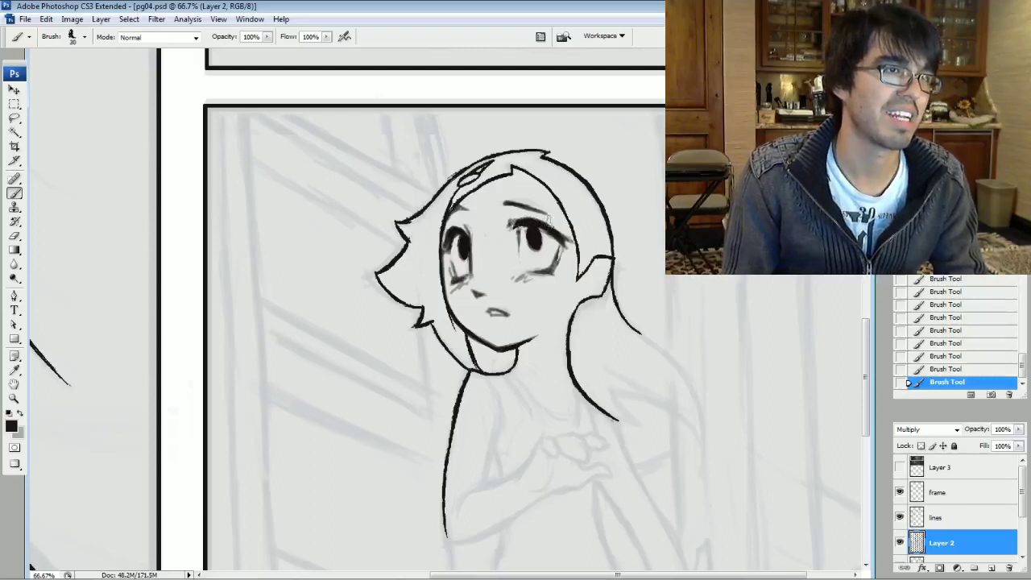
click(944, 368)
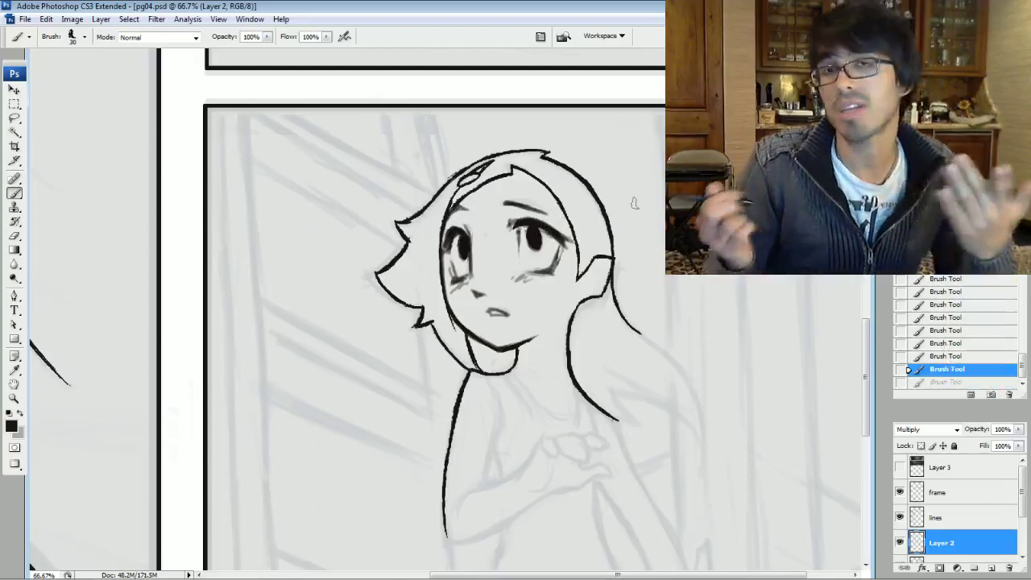
key(bracketleft)
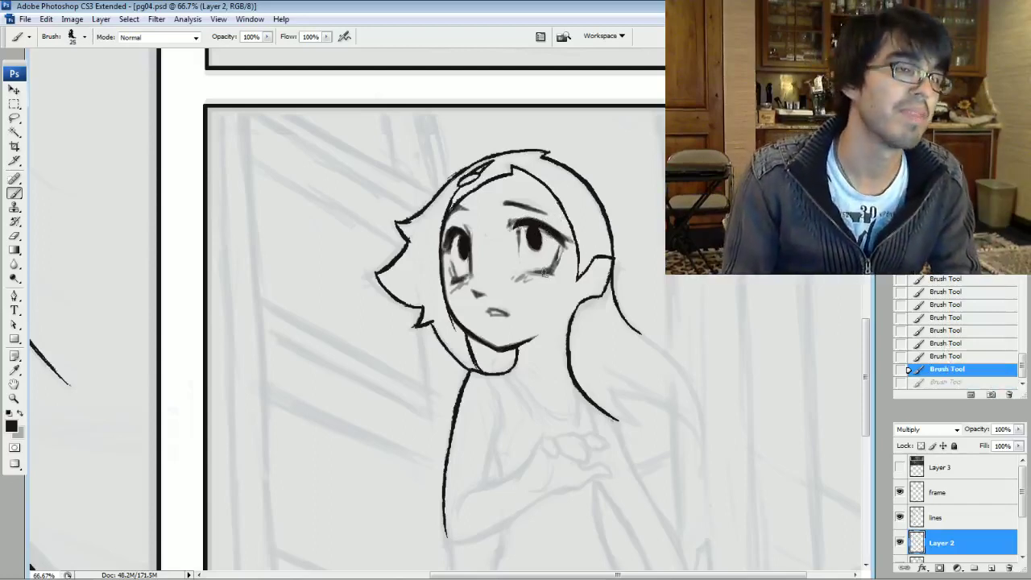
mouse_move(551, 235)
mouse_down()
mouse_move(559, 242)
mouse_move(525, 237)
mouse_move(538, 240)
mouse_up()
drag(539, 230, 567, 250)
key(bracketright)
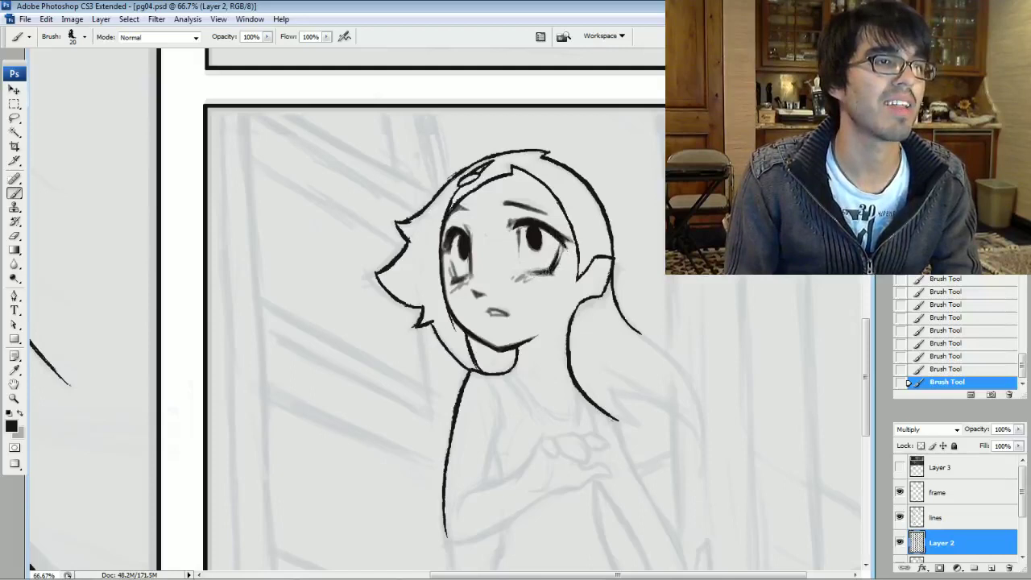
Erase the stray sketch marks beneath the girl's right-hand eye and along its outer corner
key(bracketleft)
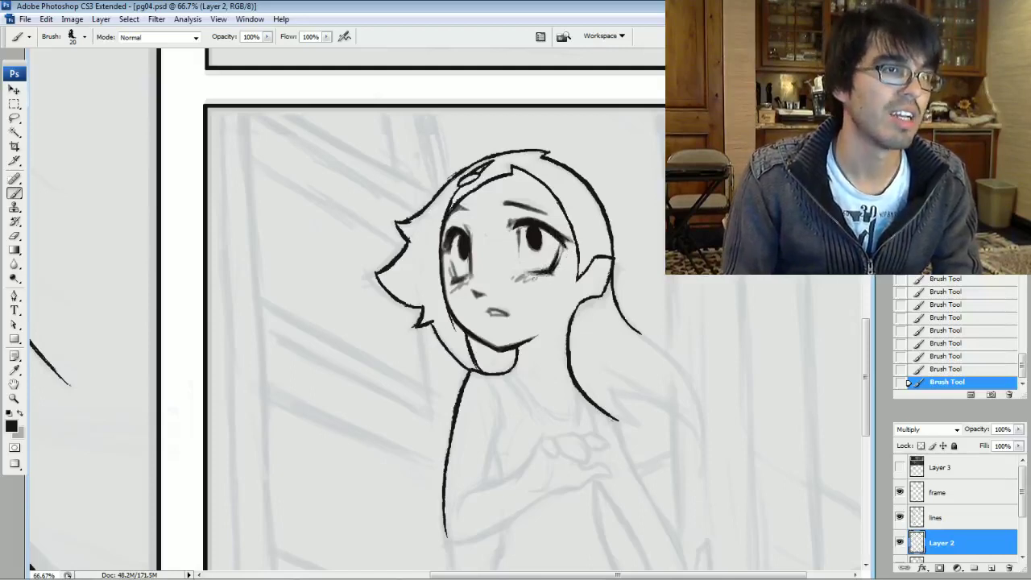
drag(555, 278, 541, 275)
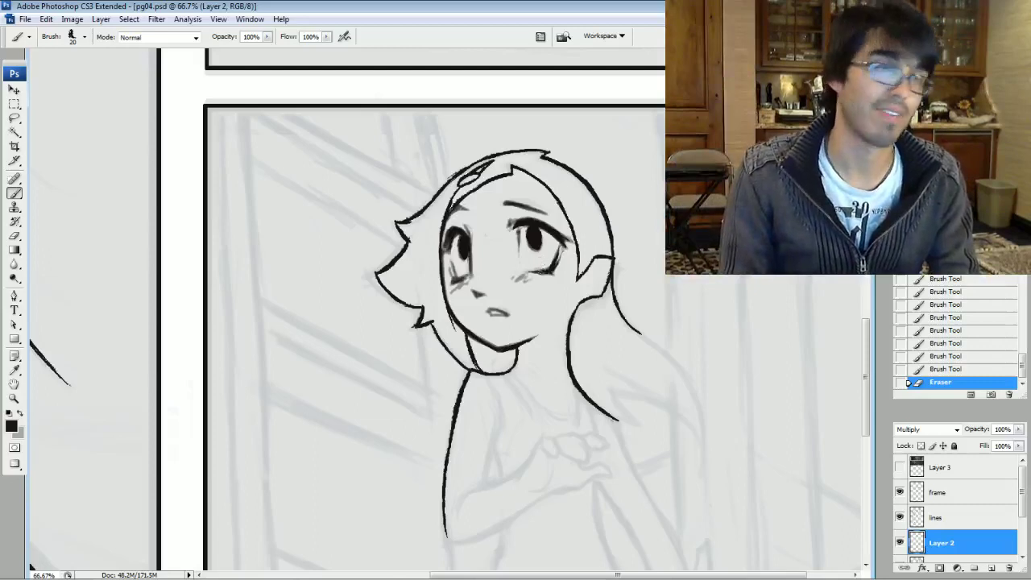
drag(539, 274, 529, 277)
mouse_move(571, 249)
mouse_down()
mouse_move(562, 254)
mouse_move(563, 244)
mouse_up()
drag(567, 246, 552, 222)
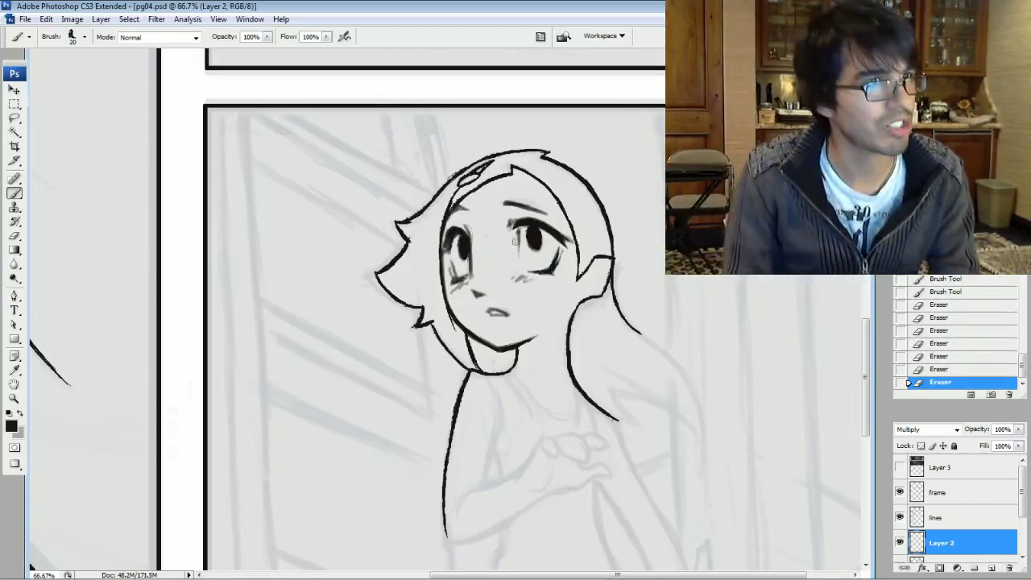
Ink the inner edge of the right-hand eye's iris with short vertical brush strokes
drag(518, 228, 520, 246)
drag(520, 225, 520, 246)
drag(518, 227, 519, 251)
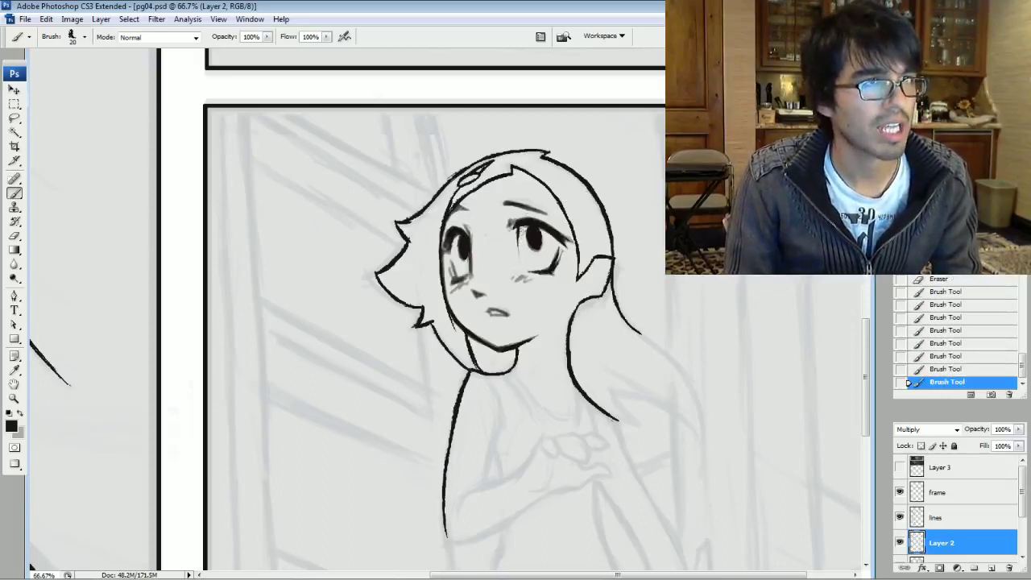
Dab dark ink onto the inner end of the right-hand eye's upper lash line
click(522, 228)
click(509, 224)
click(510, 222)
click(510, 224)
click(511, 225)
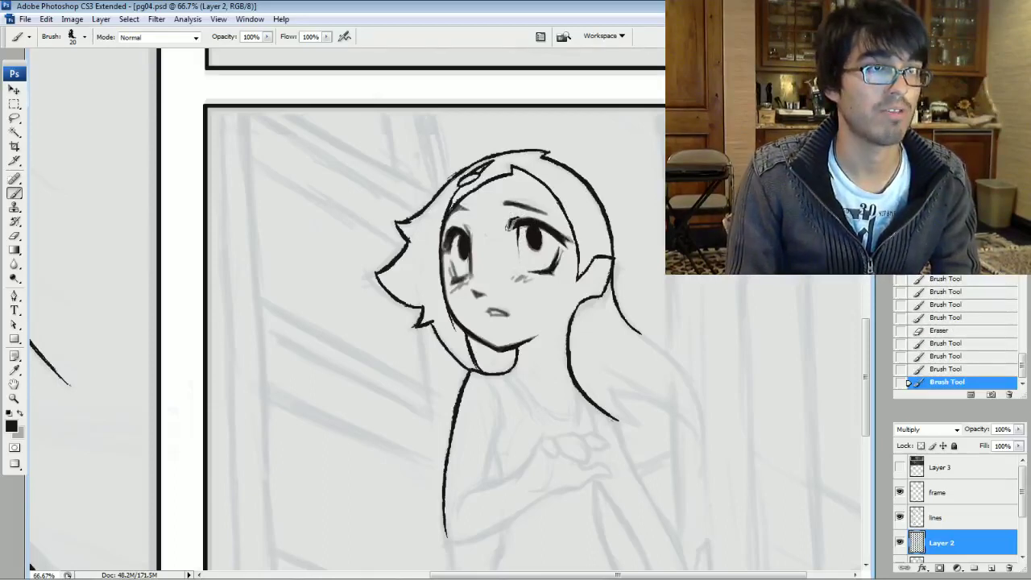
Try to trim the inner tip of the right-hand eye's upper lash line and revert the eraser strokes
click(512, 224)
click(513, 219)
click(513, 221)
click(944, 370)
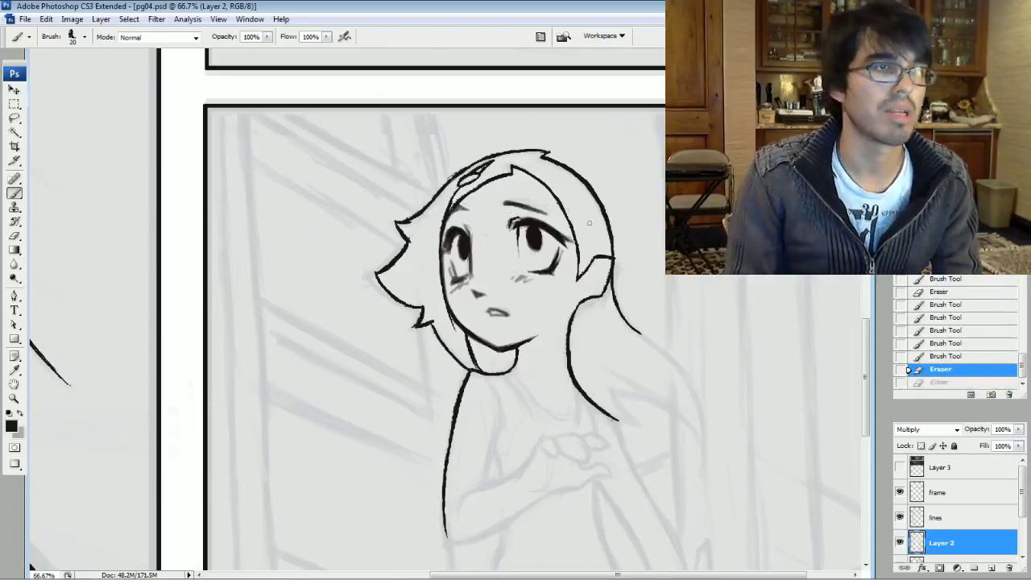
click(952, 360)
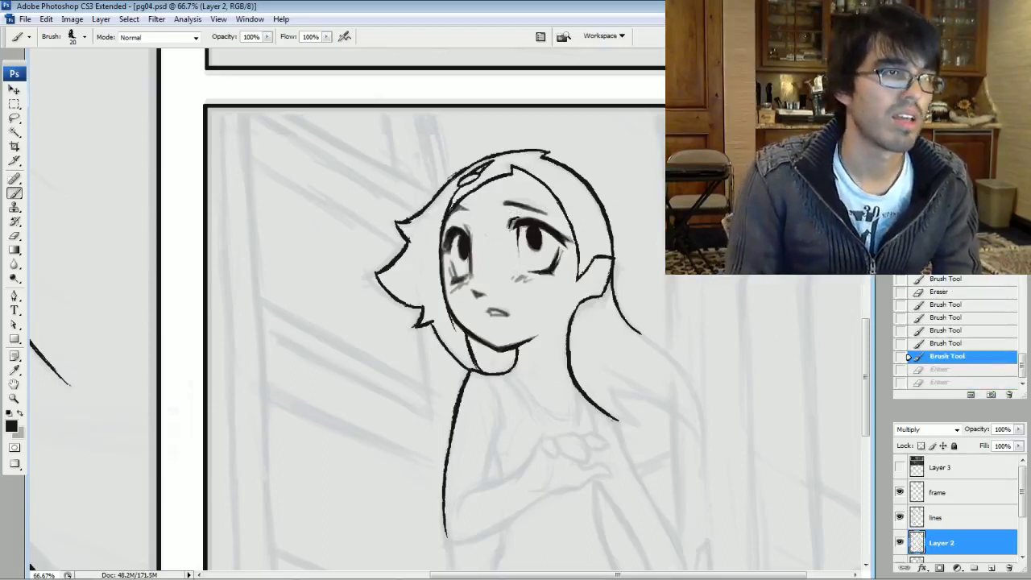
Erase the rough bits around the inner tip and top of the right-hand eye's upper lash line
click(514, 223)
click(514, 223)
click(515, 219)
click(515, 221)
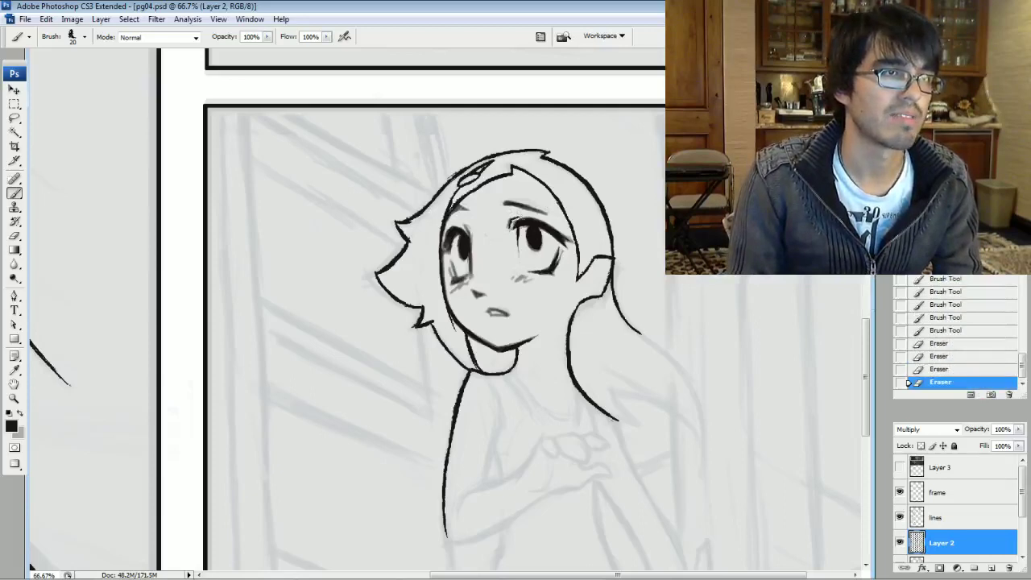
click(538, 214)
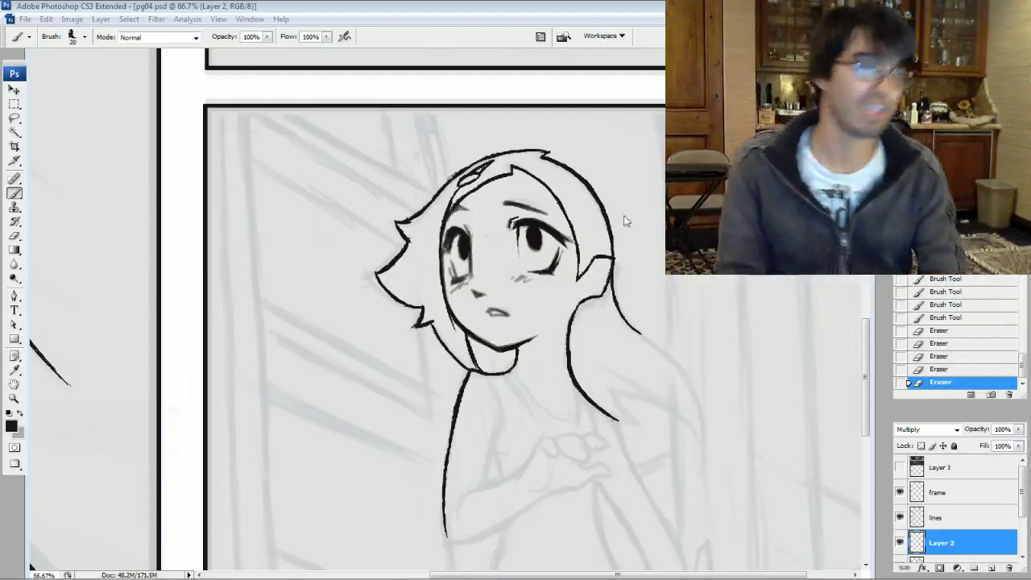
Erase the rough inner edge of the jawline between the cheek and the chin
scroll(613, 298, down, 1)
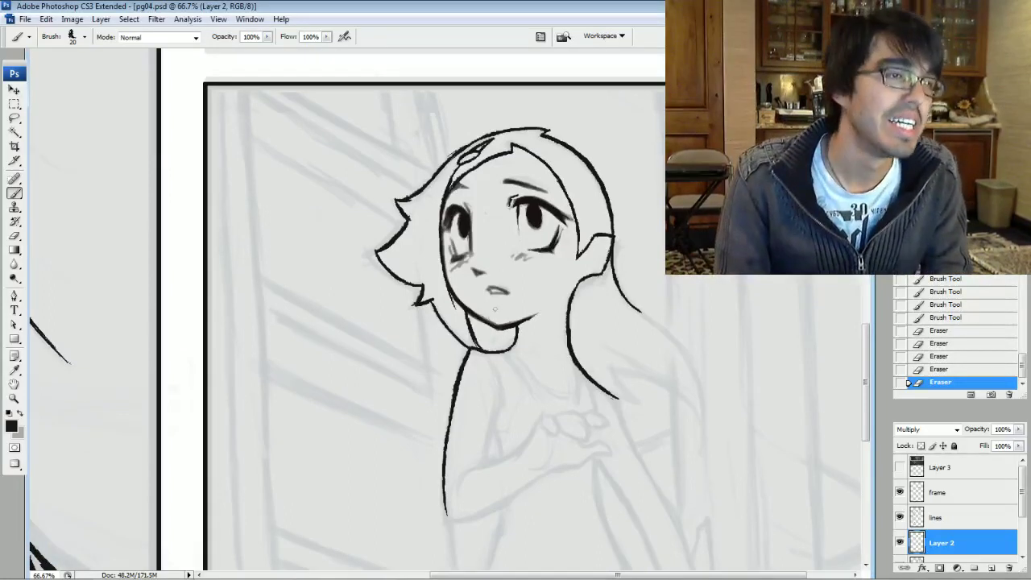
drag(476, 308, 484, 314)
drag(484, 315, 492, 318)
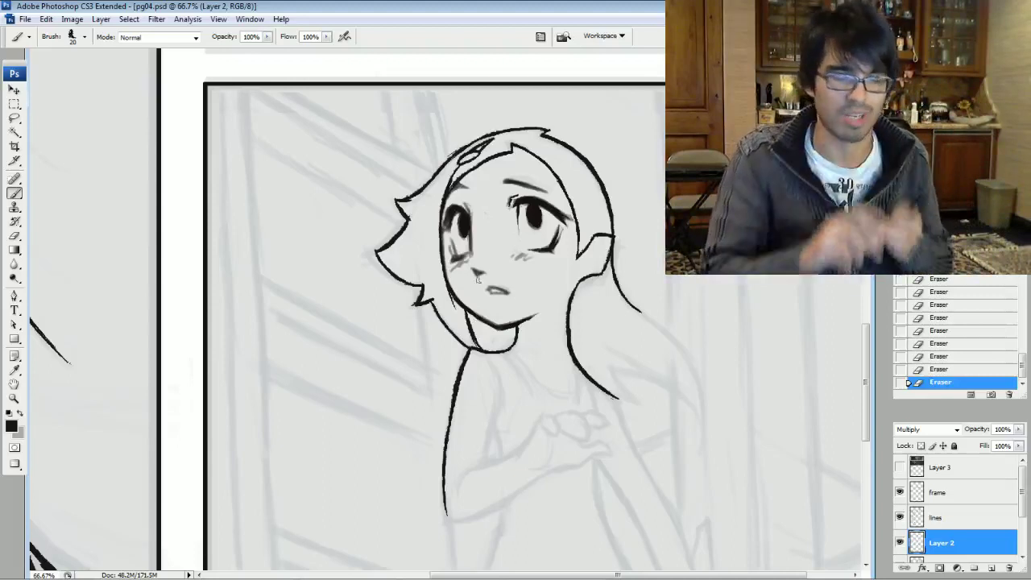
Redraw the lower jawline beside the chin with a 15 px brush and trim its inner edge with the Eraser
key(bracketleft)
key(bracketright)
drag(466, 309, 472, 329)
mouse_move(467, 311)
mouse_down()
mouse_move(475, 336)
mouse_move(485, 320)
mouse_up()
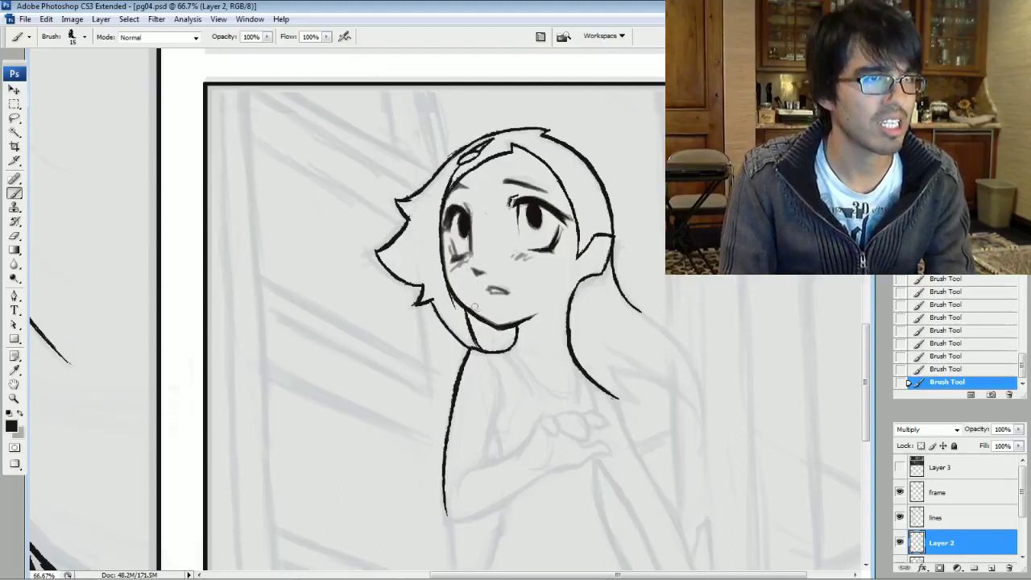
drag(481, 314, 472, 309)
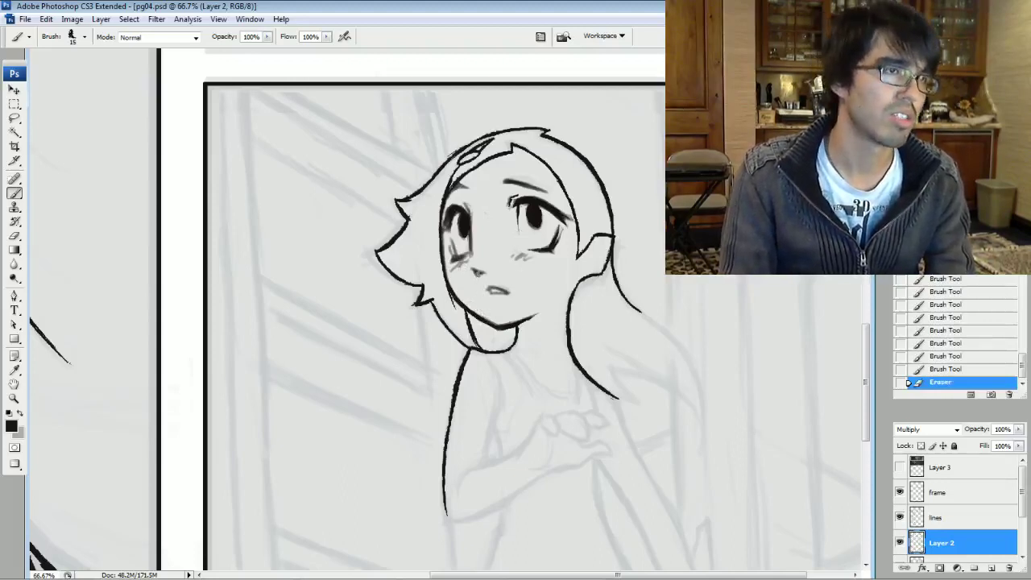
Darken the small nose mark with brush strokes and clean up its edge with the Eraser
drag(473, 274, 482, 273)
drag(485, 274, 482, 267)
key(e)
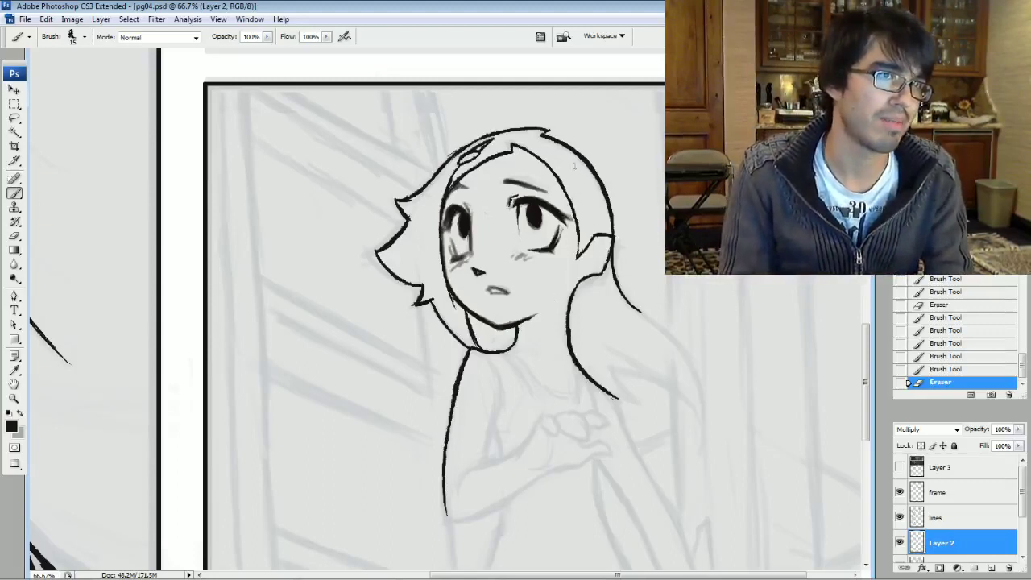
Thicken the outer end of the right-hand eye's upper lash line with a 20 px brush and trim its edge
key(])
drag(556, 210, 569, 219)
drag(557, 211, 569, 218)
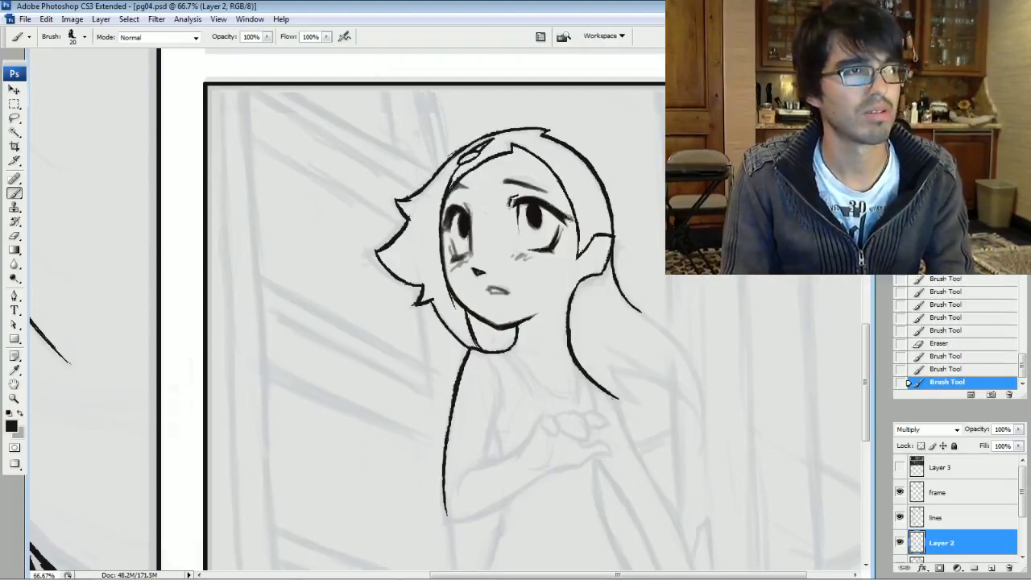
drag(562, 207, 571, 218)
drag(563, 207, 572, 219)
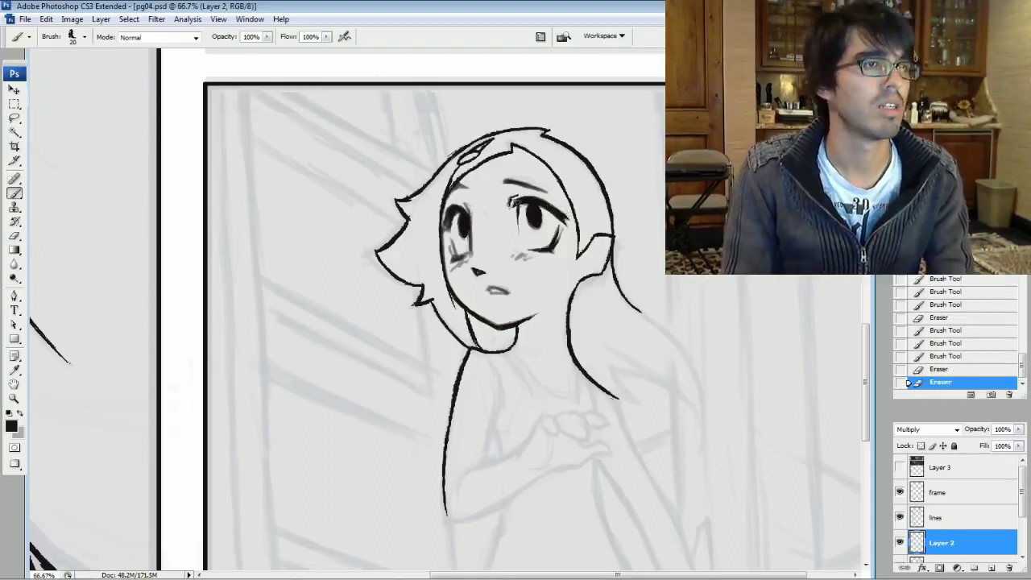
Ink both eyebrows with dark strokes and erase the rough underside of the left-hand eyebrow
drag(504, 181, 513, 183)
drag(503, 179, 552, 196)
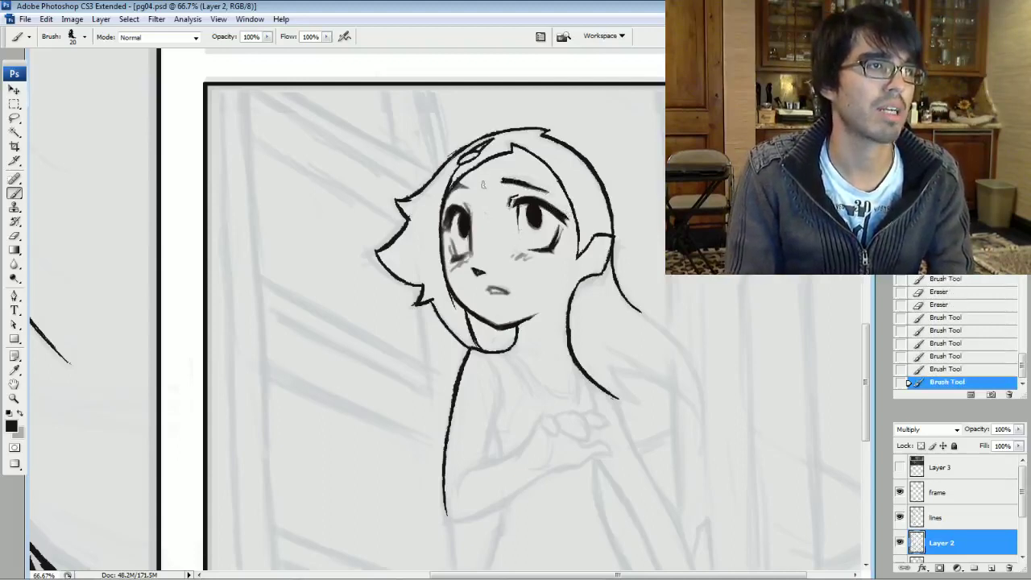
drag(454, 189, 462, 187)
mouse_move(451, 192)
mouse_down()
mouse_move(538, 180)
mouse_move(556, 189)
mouse_up()
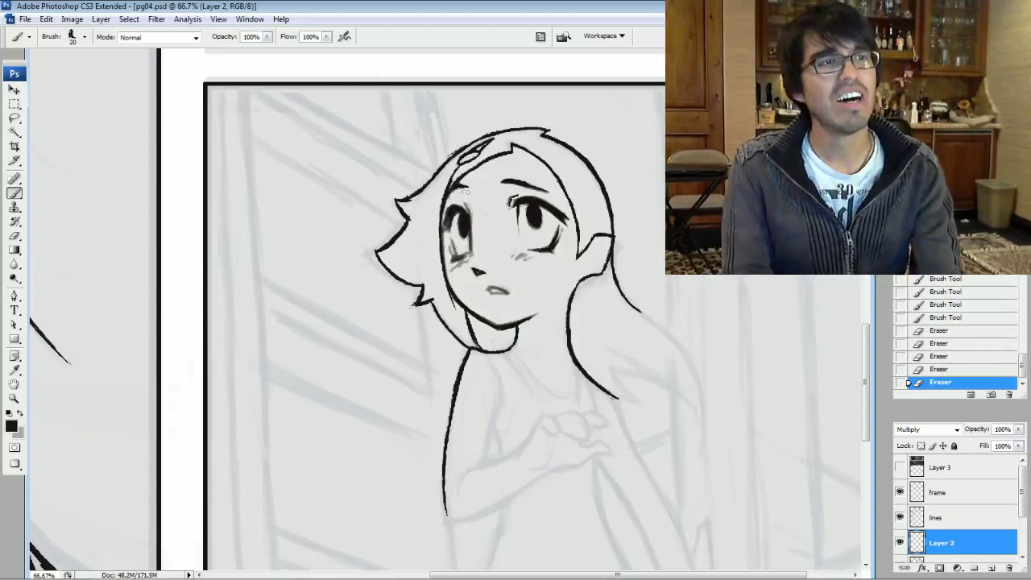
drag(464, 187, 456, 198)
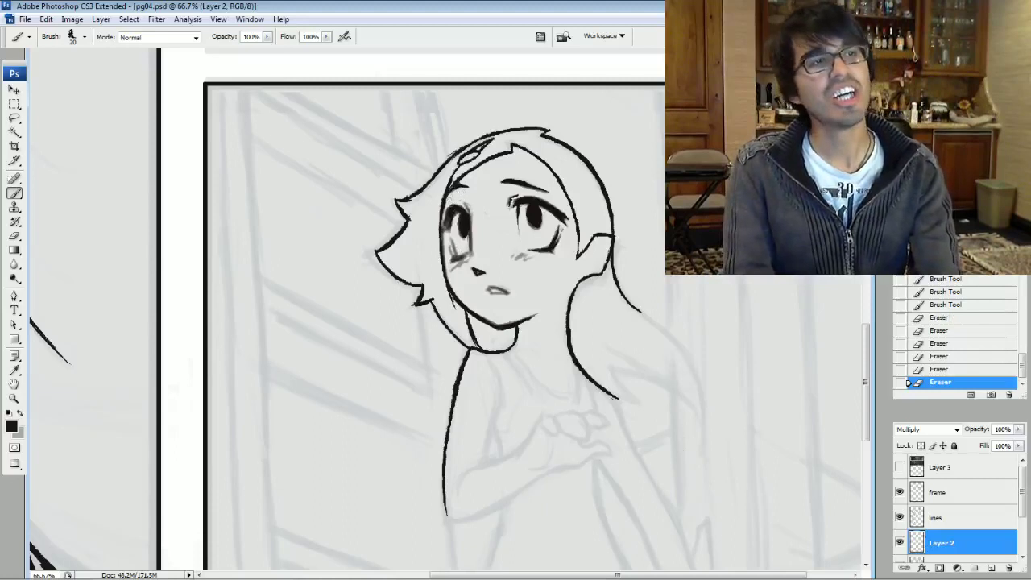
Darken the upper lash line of the left-hand eye from its outer side to its inner corner
drag(446, 228, 447, 221)
mouse_move(453, 209)
mouse_down()
mouse_move(448, 217)
mouse_move(469, 214)
mouse_up()
drag(462, 203, 470, 214)
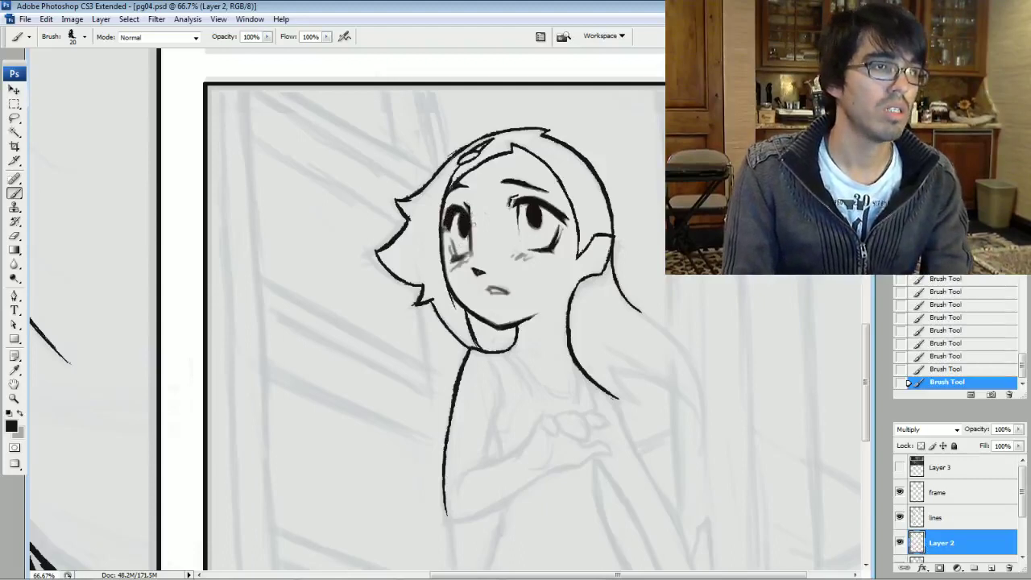
Erase the stray marks between the eyes and thin the line along the left-hand eye's inner side
key(e)
mouse_move(479, 229)
mouse_down()
mouse_move(474, 217)
mouse_move(491, 217)
mouse_up()
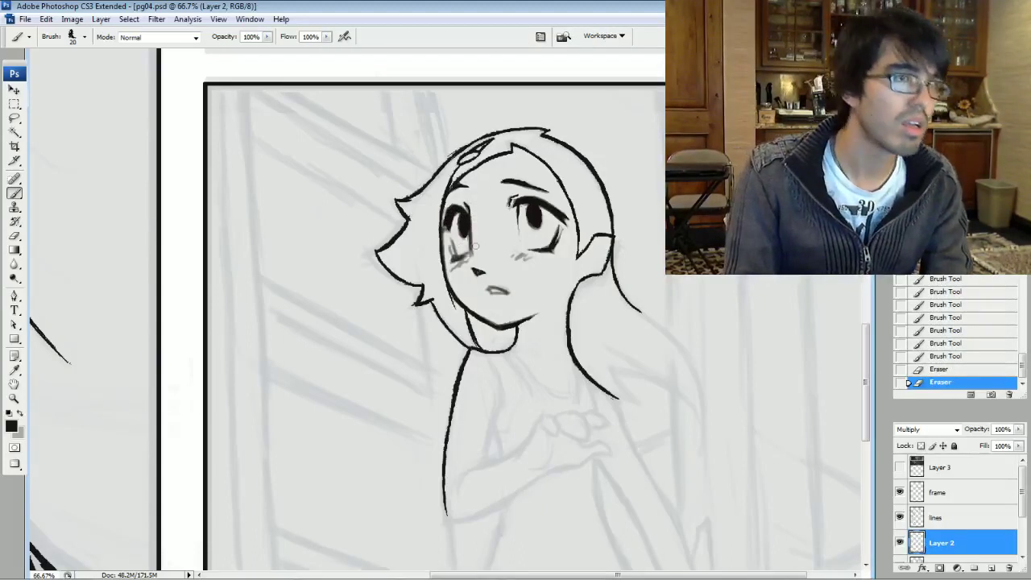
drag(475, 257, 471, 237)
mouse_move(471, 258)
mouse_down()
mouse_move(458, 228)
mouse_move(470, 253)
mouse_up()
mouse_move(470, 230)
mouse_down()
mouse_move(470, 253)
mouse_move(469, 241)
mouse_up()
drag(471, 253, 467, 241)
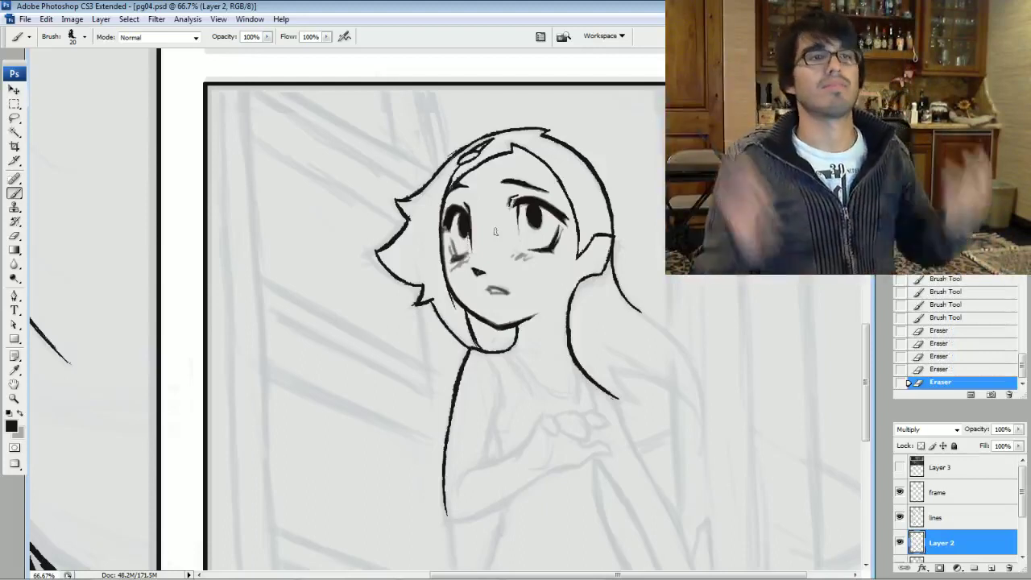
Switch to the lines layer and thicken the hairline framing the right-hand side of the face with a 25 px brush
click(947, 518)
click(899, 517)
click(900, 517)
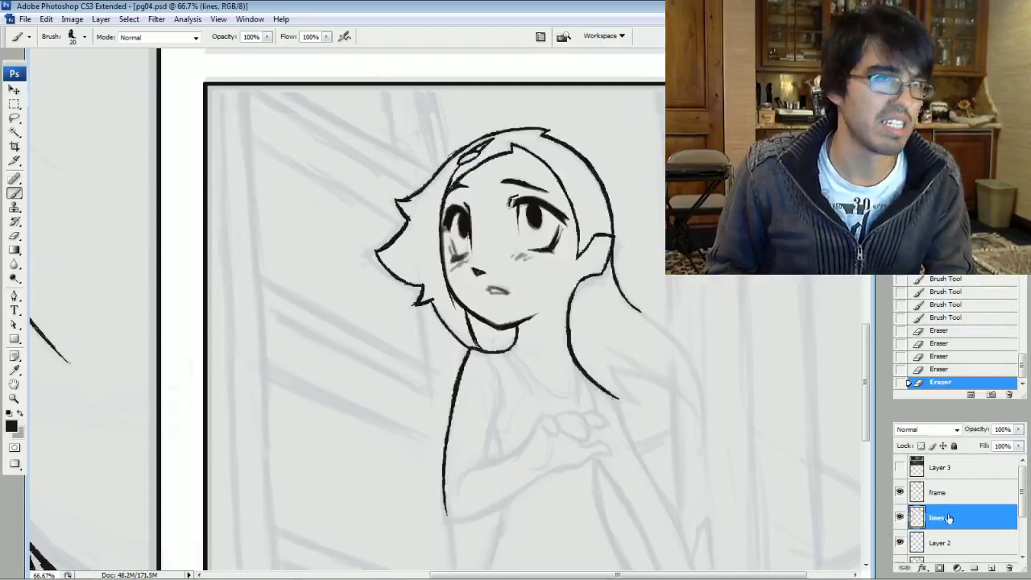
key(bracketright)
drag(551, 174, 567, 196)
mouse_move(552, 172)
mouse_down()
mouse_move(567, 197)
mouse_move(560, 183)
mouse_up()
mouse_move(529, 151)
mouse_down()
mouse_move(558, 177)
mouse_move(529, 152)
mouse_up()
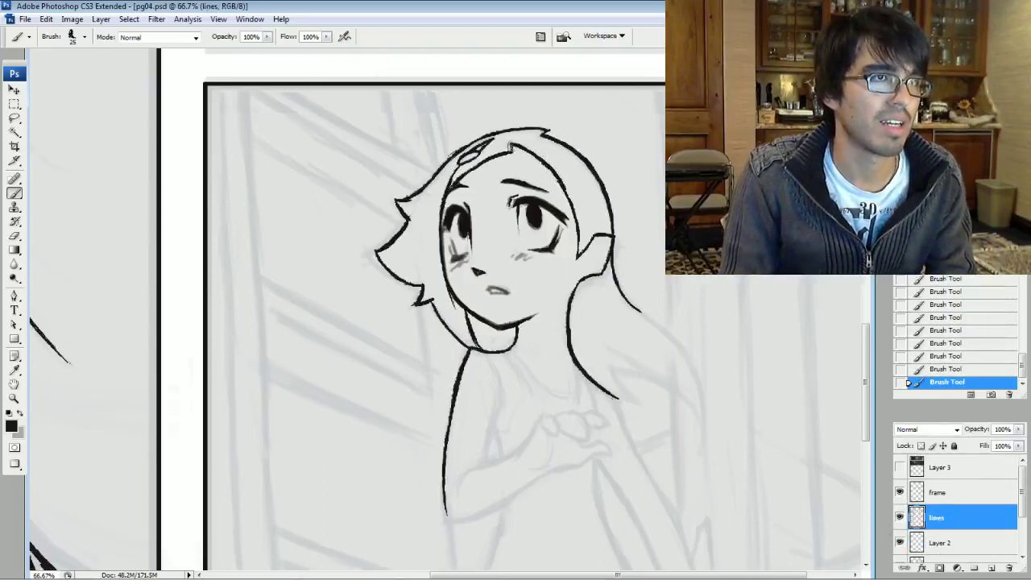
drag(573, 212, 578, 248)
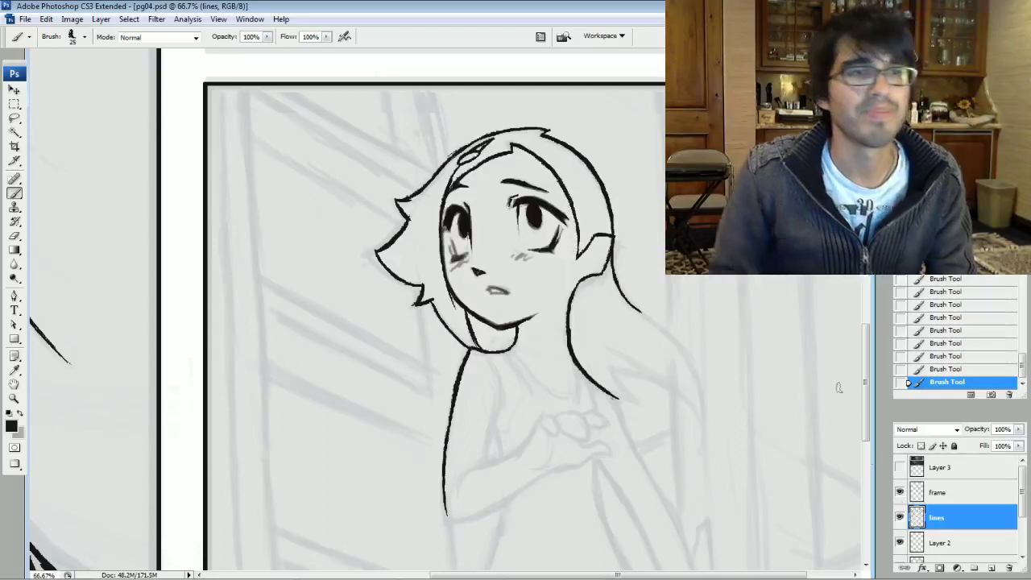
Check what the frame and lines layers contain by toggling their visibility, ending on the lines layer
click(947, 492)
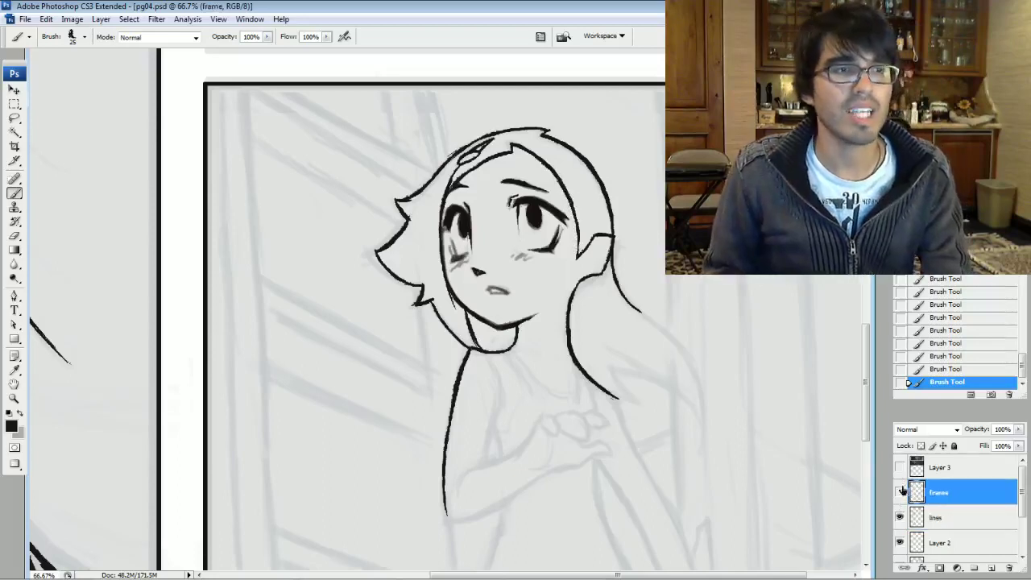
click(927, 518)
click(900, 516)
click(900, 516)
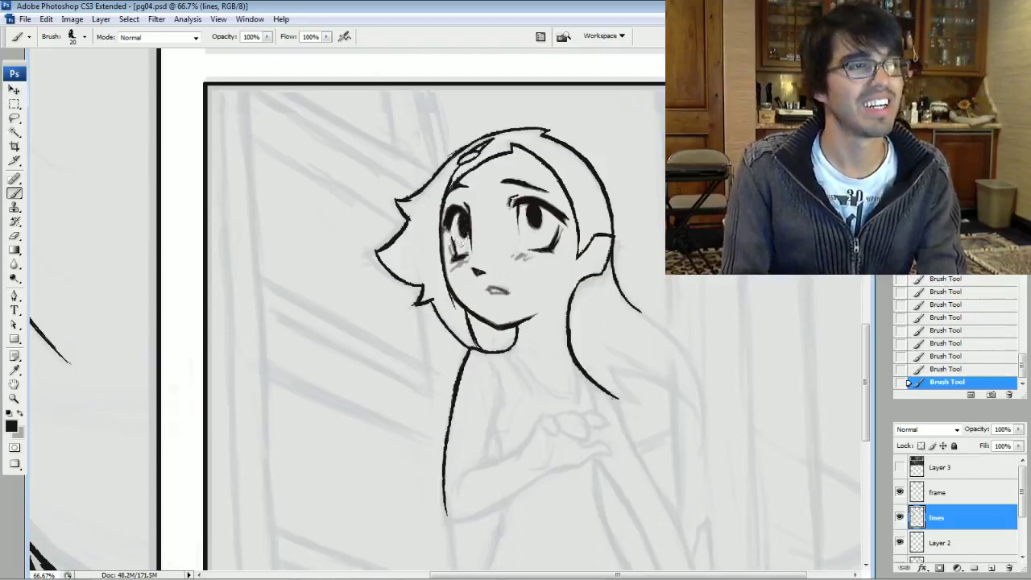
Refine the outer edge of the left-hand eye on the lines layer with 20 px strokes and erasing, undoing the last erasure
drag(452, 236, 455, 244)
mouse_move(453, 238)
mouse_down()
mouse_move(457, 252)
mouse_move(466, 249)
mouse_move(452, 253)
mouse_up()
drag(451, 248, 453, 255)
click(449, 244)
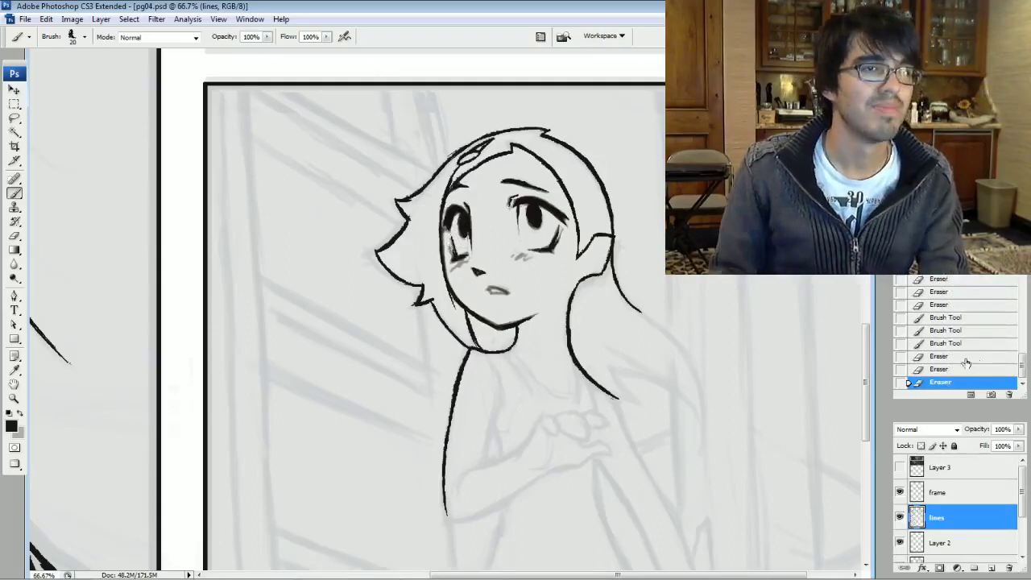
click(962, 367)
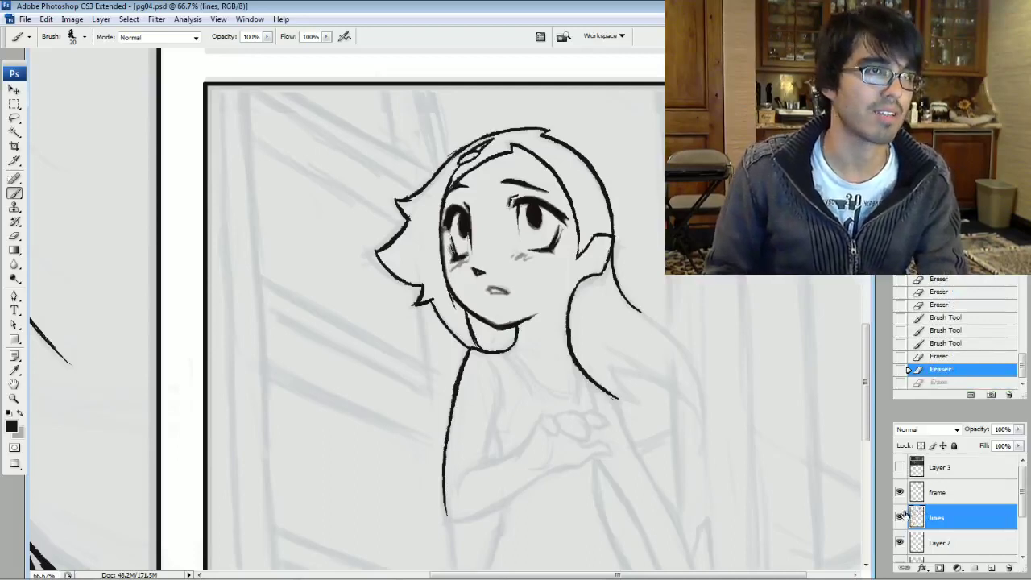
key(h)
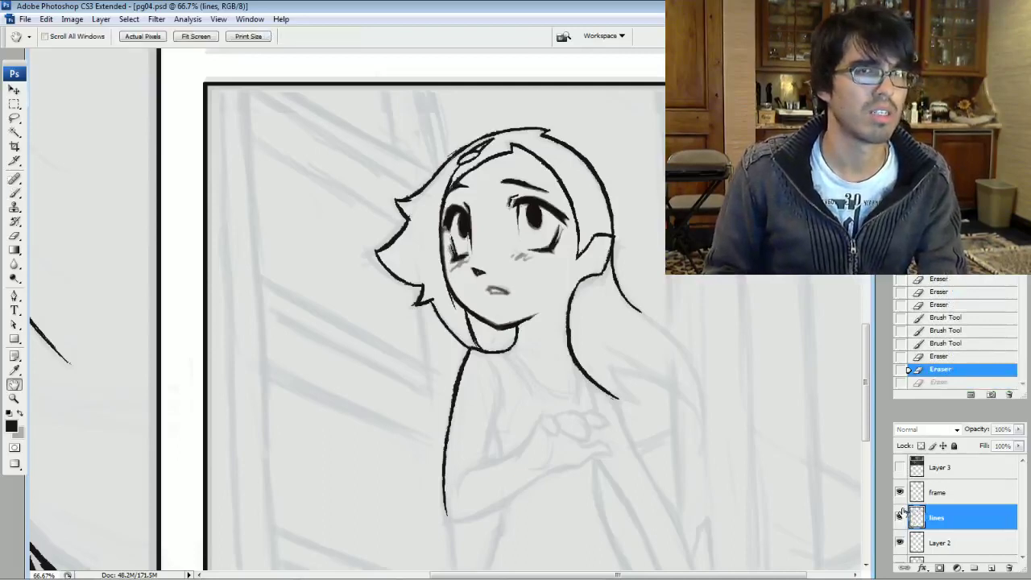
key(F1)
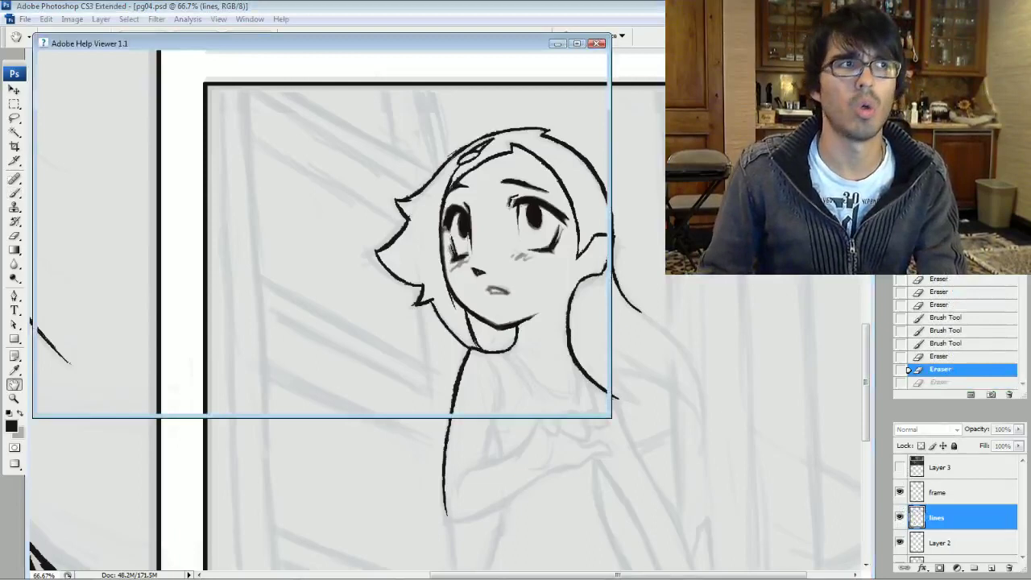
key(alt+F4)
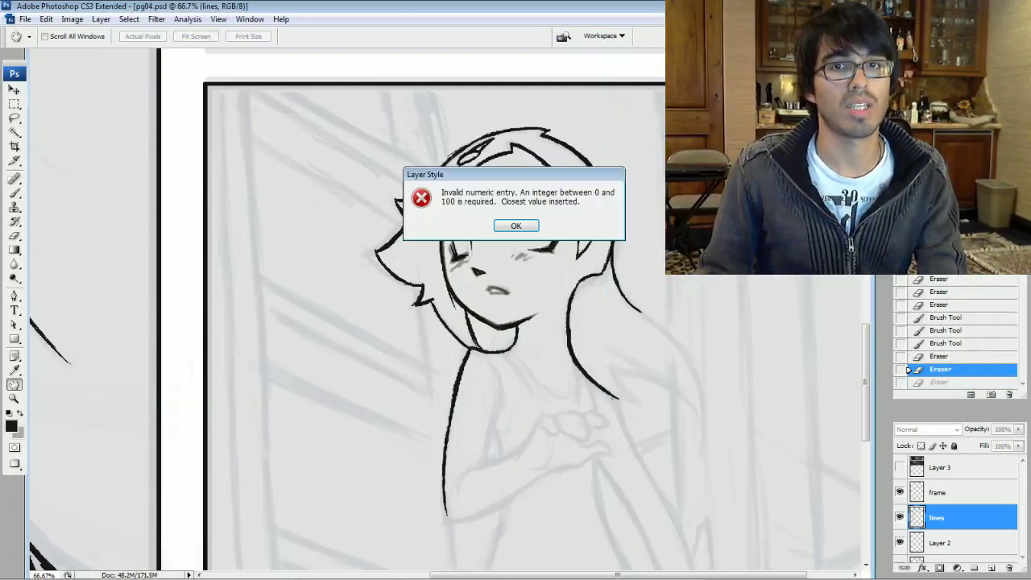
click(516, 226)
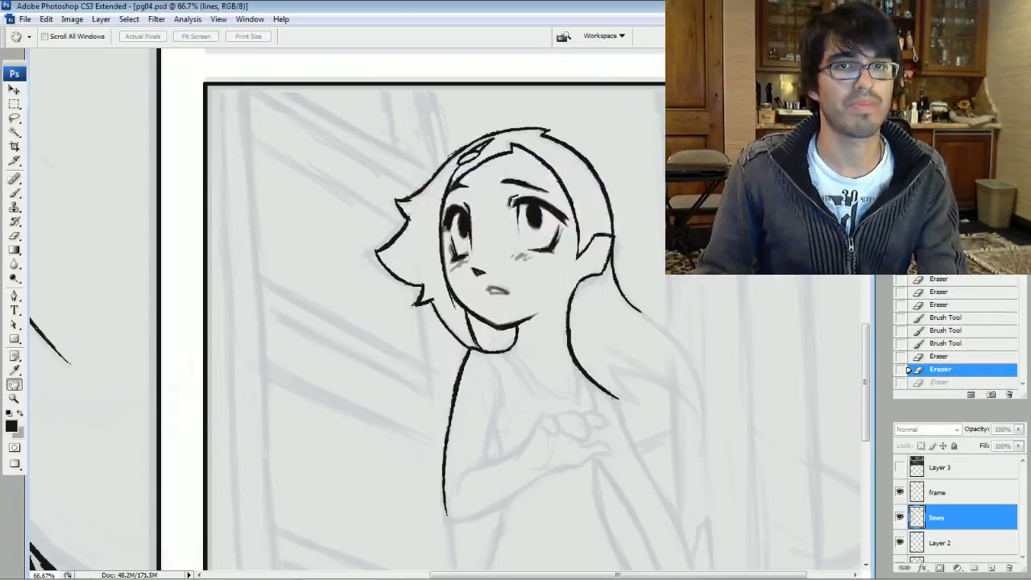
key(b)
key(F1)
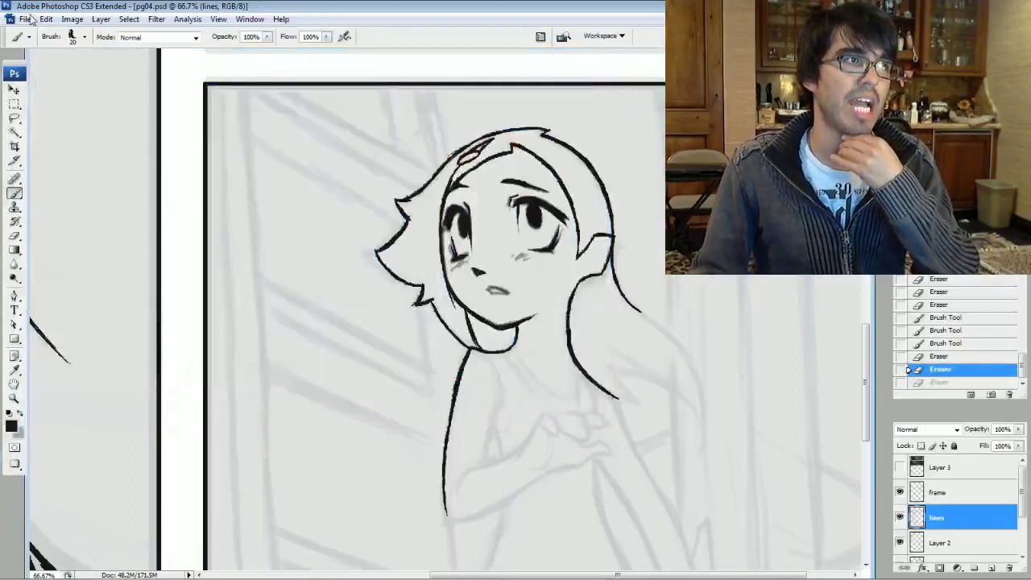
Save the comic page file pg04.psd
click(25, 19)
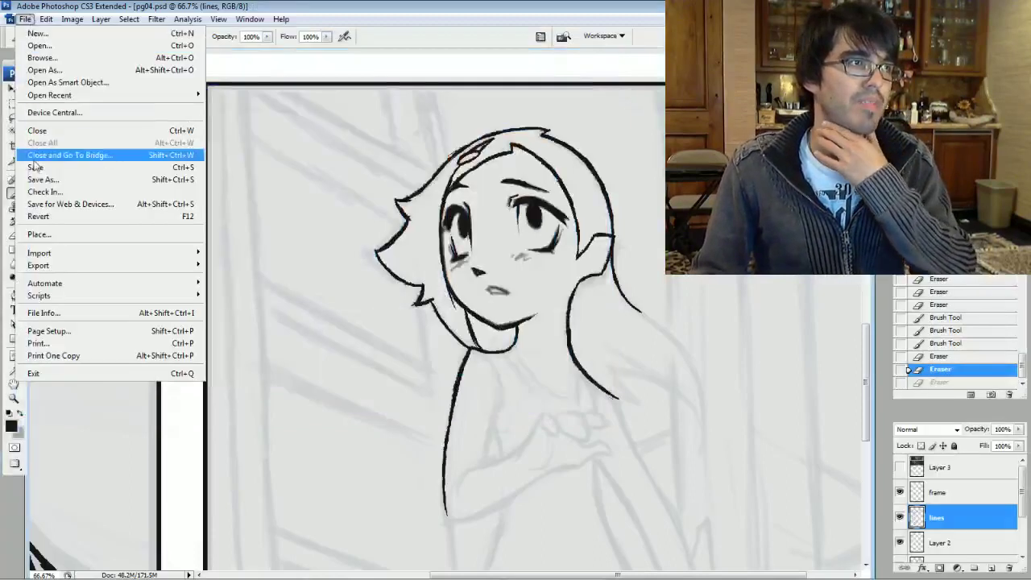
click(40, 170)
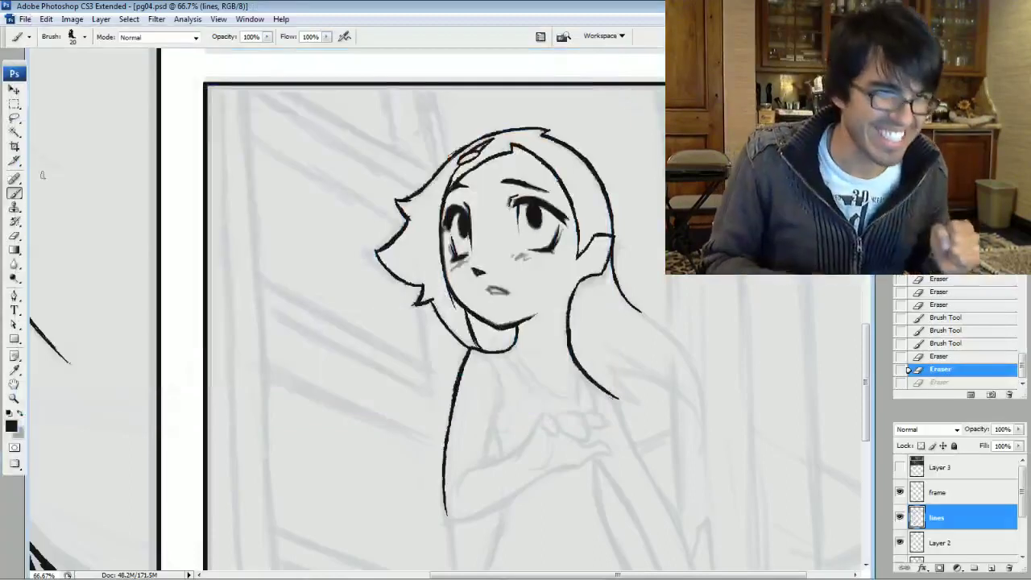
Examine what the lines layer and Layer 2 each contain by toggling their visibility, keeping both visible
click(900, 516)
click(900, 516)
click(938, 541)
click(900, 542)
click(900, 542)
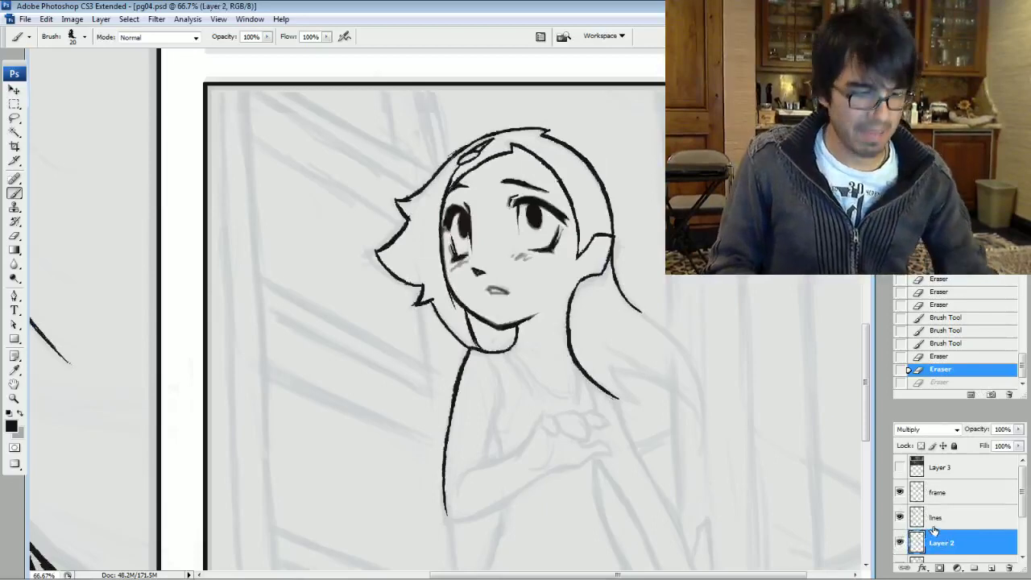
click(900, 542)
click(900, 541)
click(900, 541)
Select the lines layer, check its visibility, and merge it down into Layer 2
click(942, 517)
click(900, 517)
click(900, 518)
key(ctrl+e)
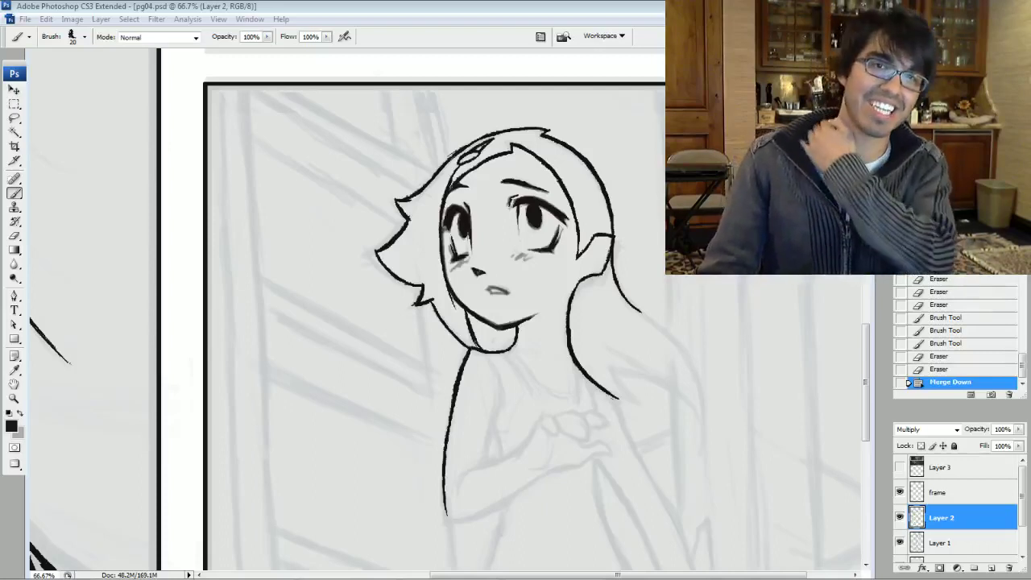
Erase around the left-hand eye's outer edge and thicken the face outline beside it with 20 px strokes
click(451, 322)
drag(452, 322, 474, 311)
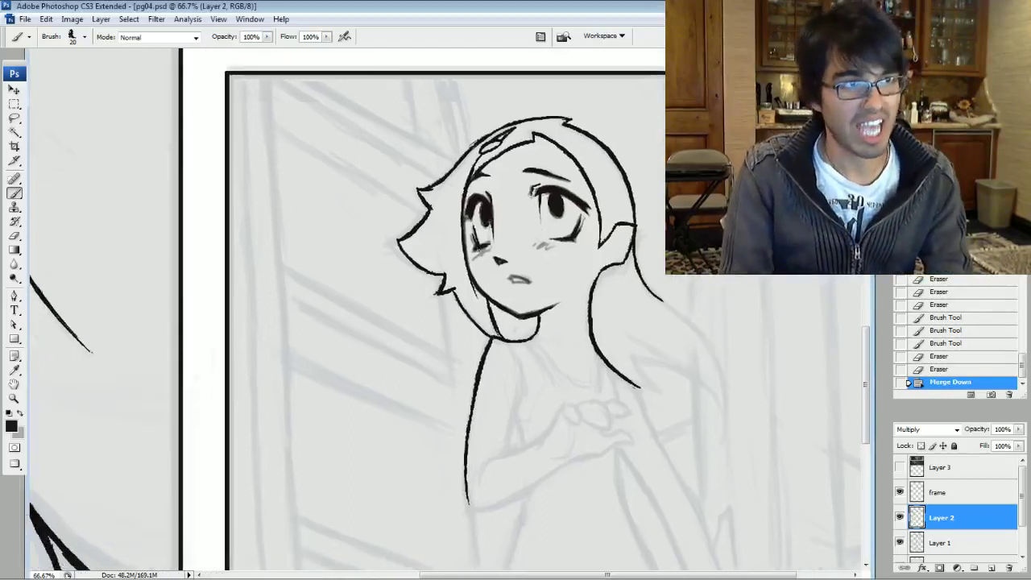
drag(473, 232, 477, 244)
mouse_move(472, 231)
mouse_down()
mouse_move(476, 243)
mouse_move(475, 223)
mouse_up()
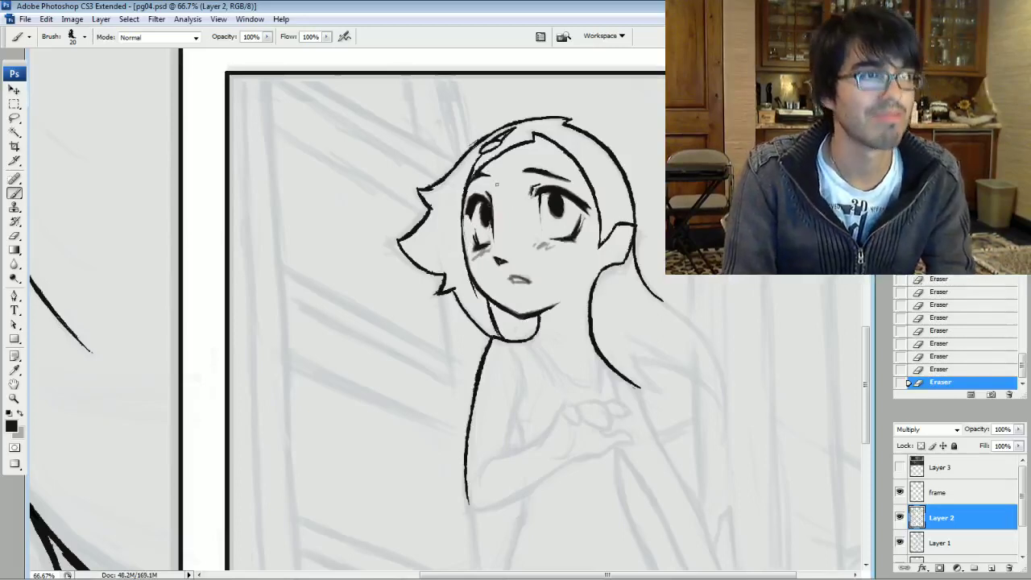
drag(464, 247, 468, 265)
drag(463, 219, 465, 259)
drag(463, 217, 465, 252)
drag(463, 213, 465, 249)
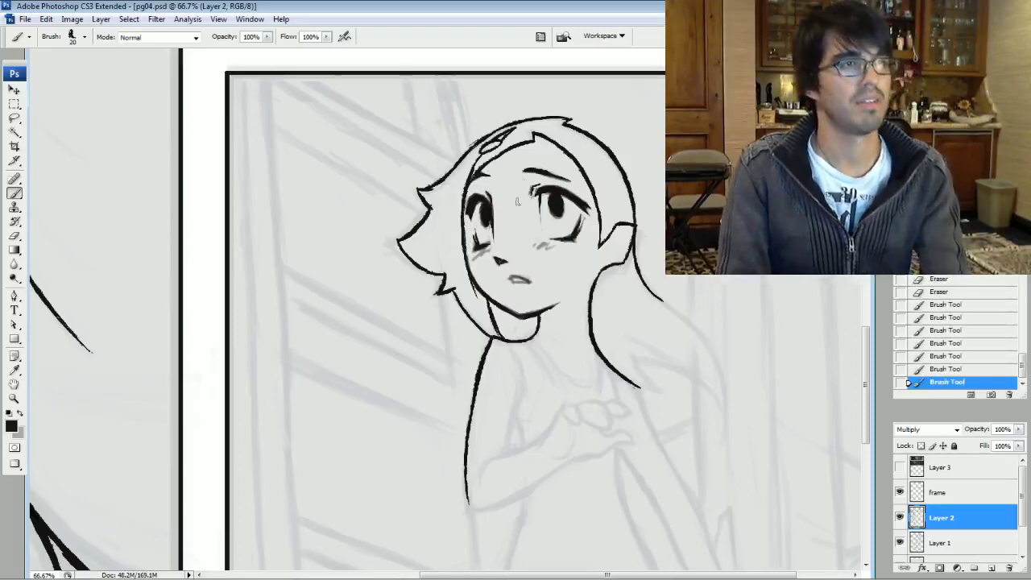
Erase excess ink around the lower and inner parts of the left-hand eye's iris
drag(489, 240, 489, 231)
drag(486, 229, 489, 233)
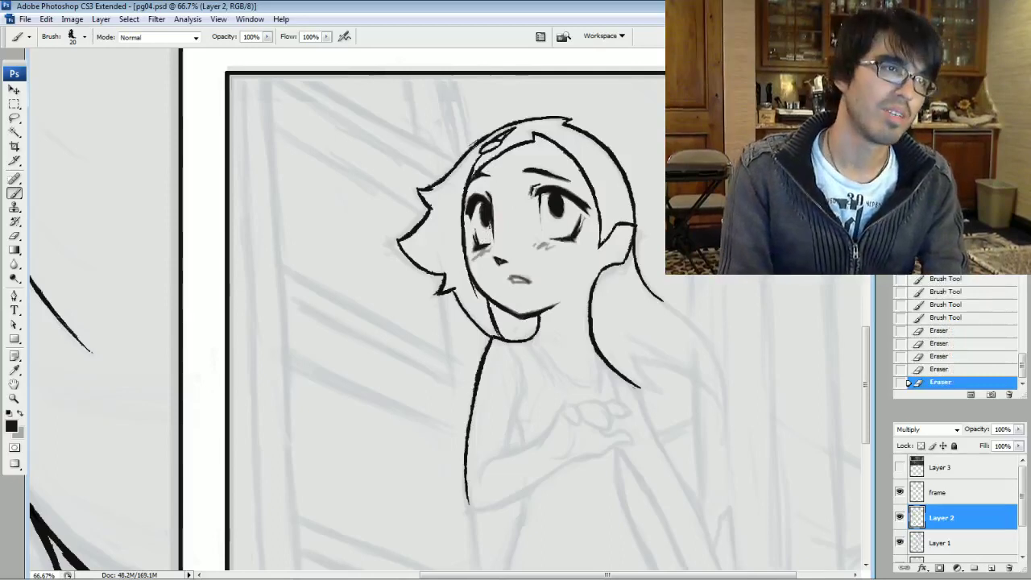
drag(485, 228, 480, 204)
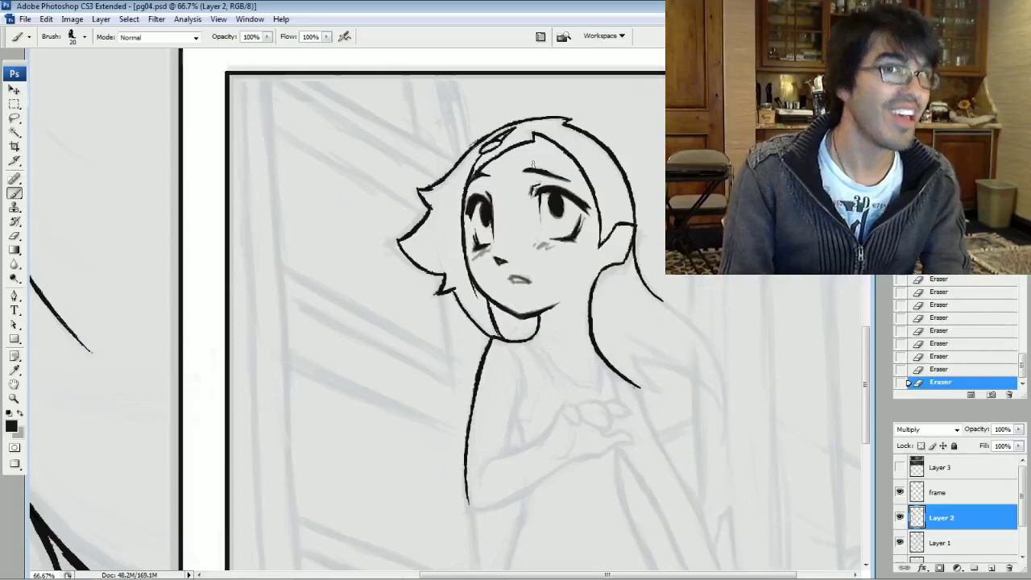
Darken the right-hand eye's iris and the upper lash above it with a 15 px brush
key(bracketleft)
drag(551, 208, 557, 215)
drag(554, 209, 559, 218)
drag(553, 211, 559, 219)
drag(556, 196, 559, 203)
mouse_move(558, 195)
mouse_down()
mouse_move(562, 206)
mouse_move(549, 192)
mouse_up()
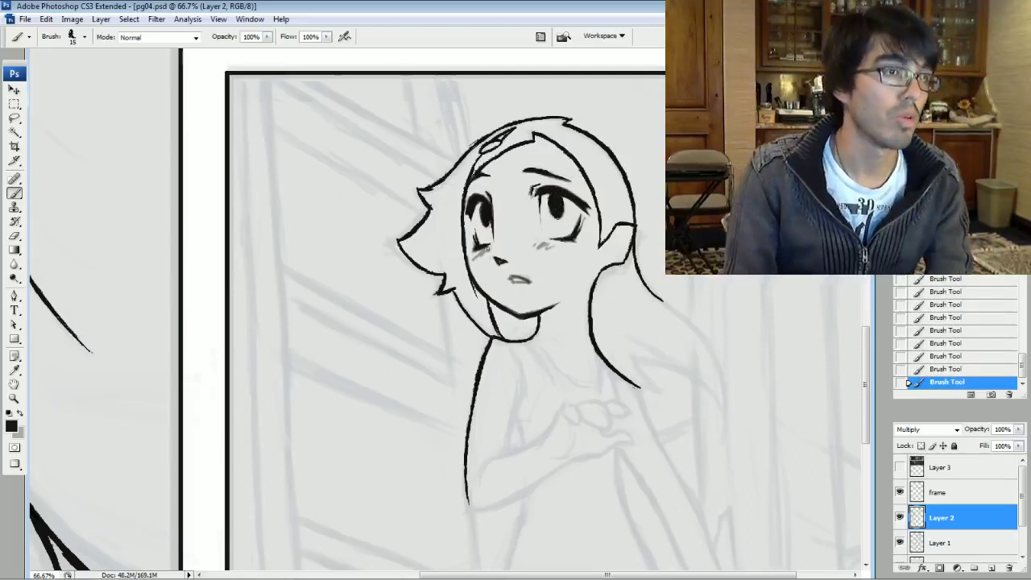
Ink diagonal blush hatching beneath both eyes with the 15 px brush and touch up the nose
mouse_move(478, 253)
mouse_down()
mouse_move(489, 249)
mouse_move(472, 238)
mouse_move(481, 249)
mouse_up()
drag(475, 259, 487, 249)
drag(480, 258, 489, 248)
mouse_move(484, 256)
mouse_down()
mouse_move(554, 245)
mouse_move(541, 242)
mouse_up()
drag(536, 251, 547, 241)
drag(541, 251, 549, 244)
mouse_move(546, 251)
mouse_down()
mouse_move(538, 263)
mouse_move(538, 235)
mouse_up()
key(e)
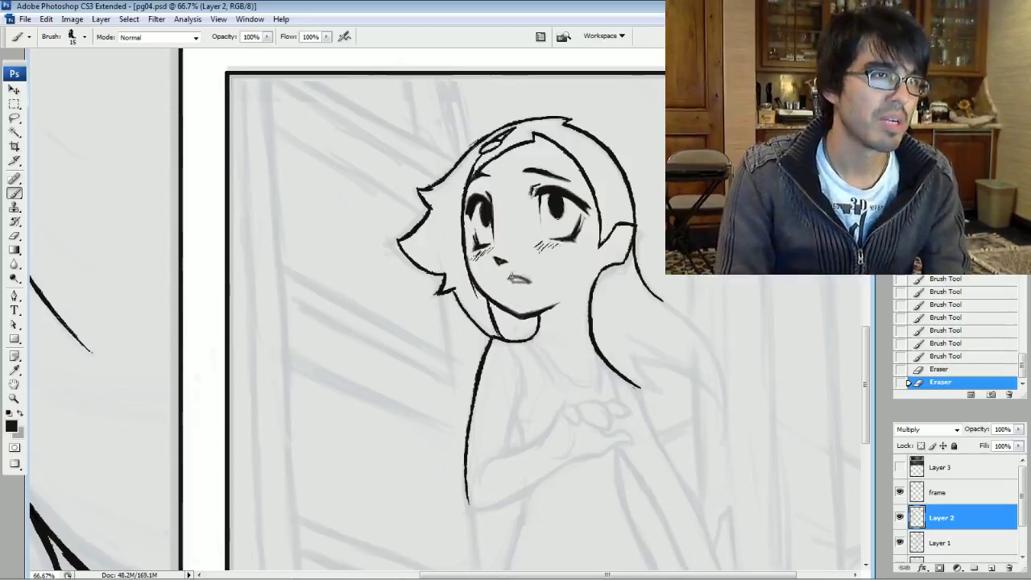
drag(495, 257, 505, 262)
Erase rough edges around the left-hand eye's lower lash, outer side and iris at 100% zoom
key(ctrl+equal)
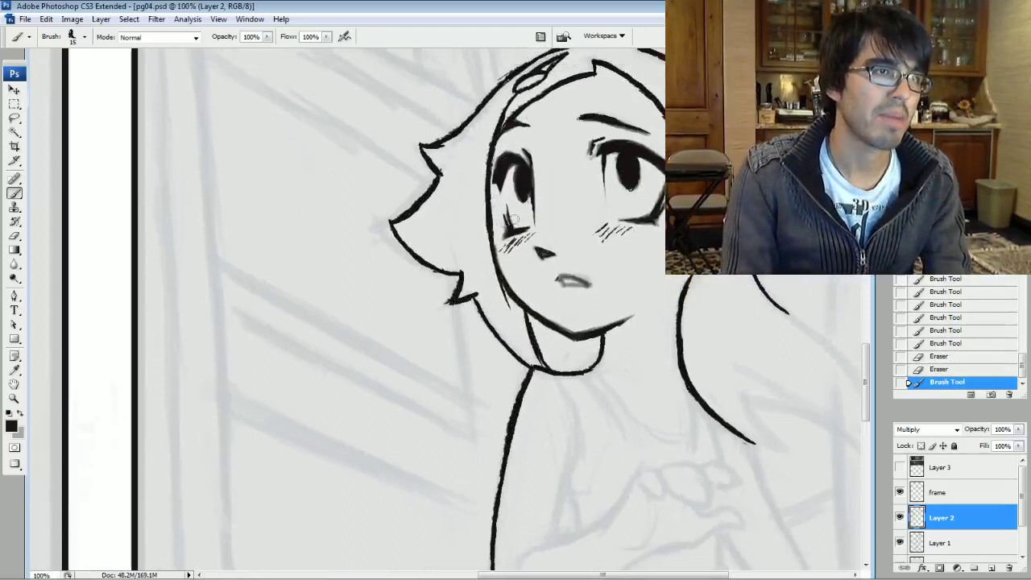
click(497, 240)
click(499, 256)
click(501, 241)
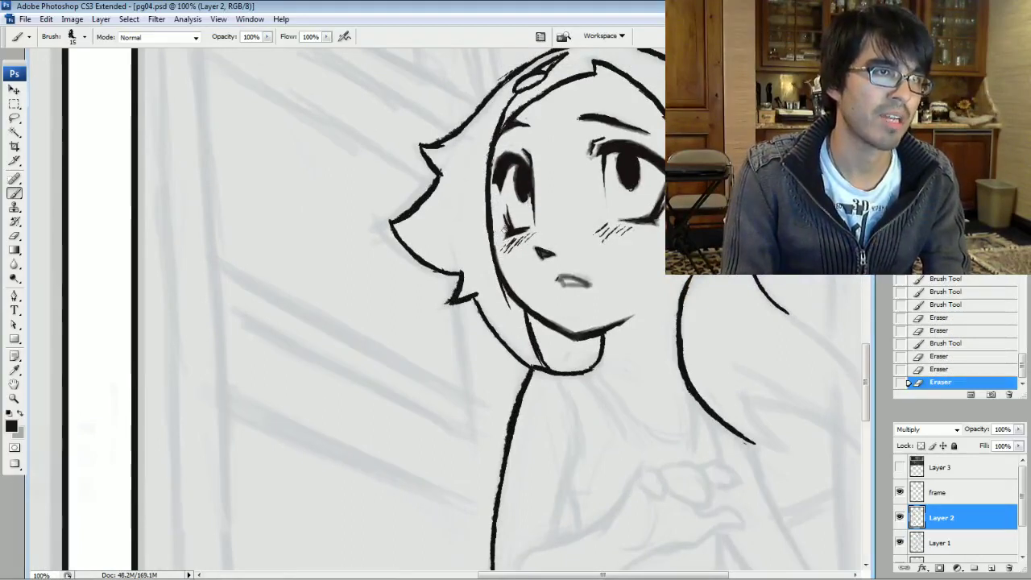
click(504, 231)
click(502, 227)
drag(503, 211, 505, 229)
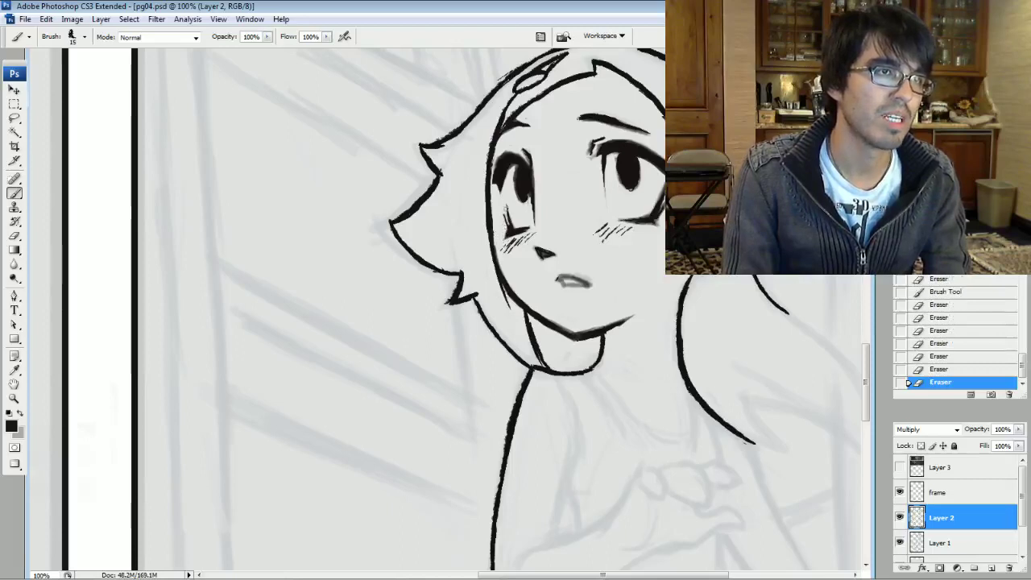
click(500, 213)
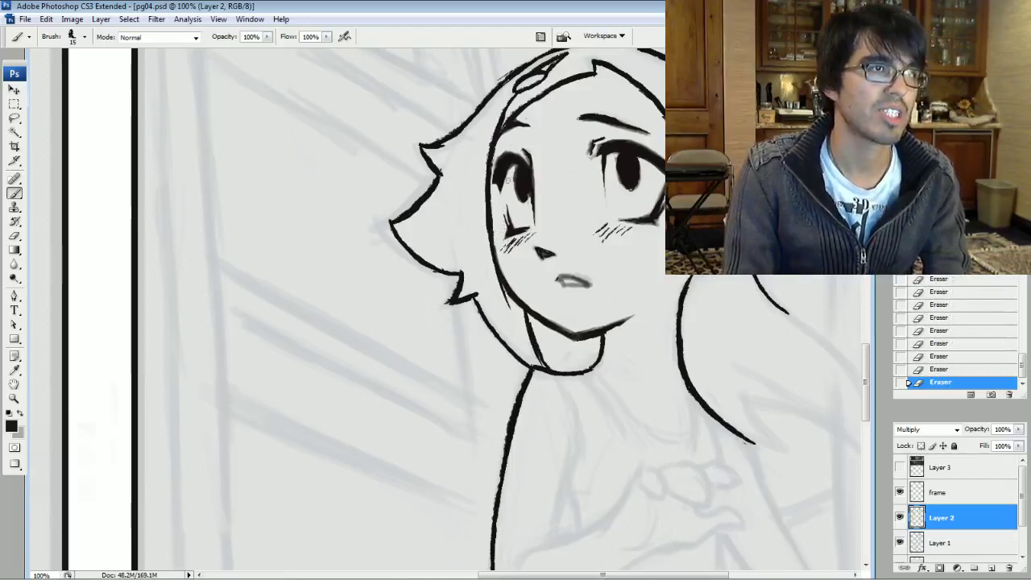
click(510, 174)
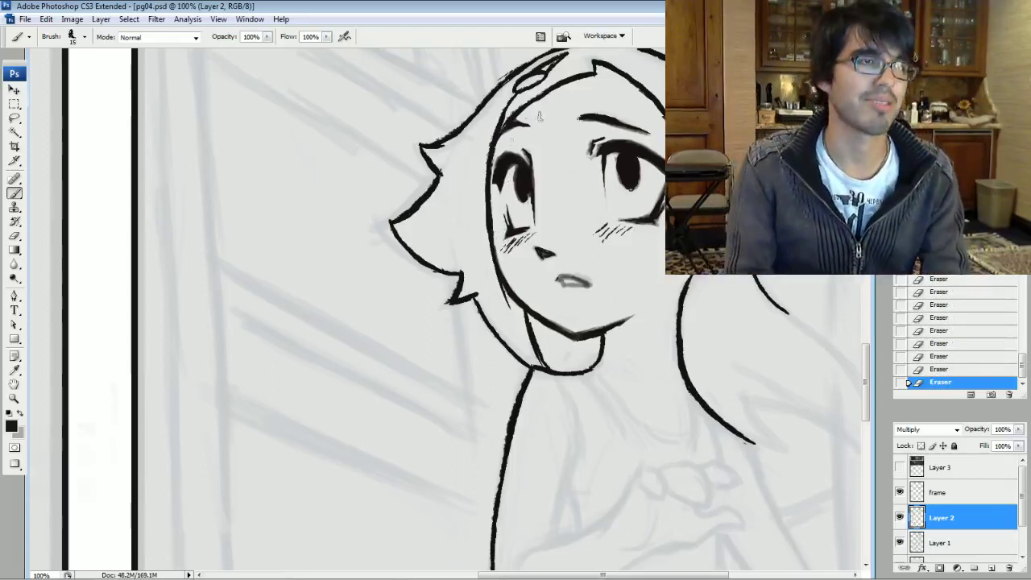
Fill in the left-hand eye's iris with small brush dabs, reducing the brush to 9 px for its lower part
click(518, 171)
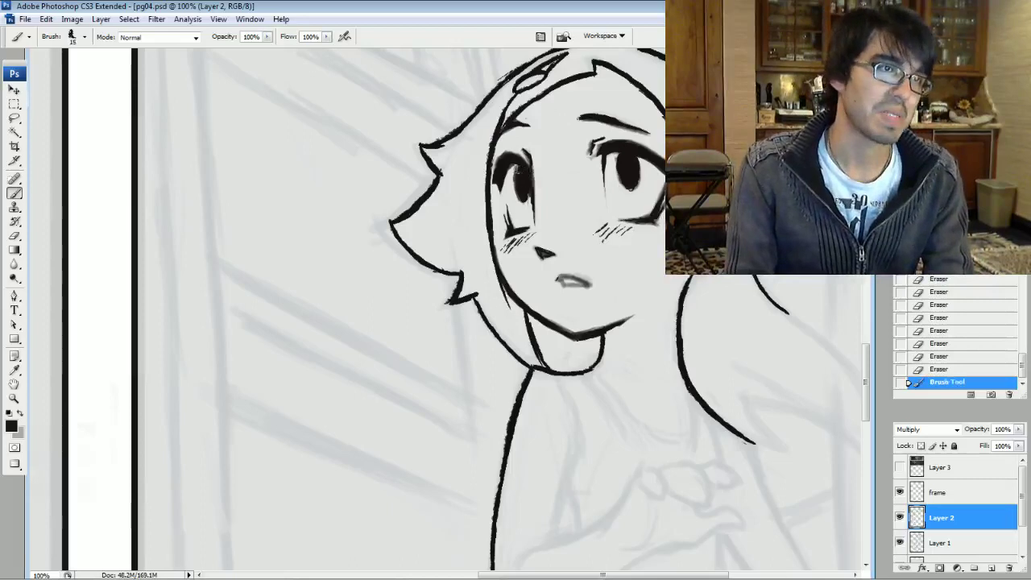
click(516, 174)
click(516, 184)
click(516, 182)
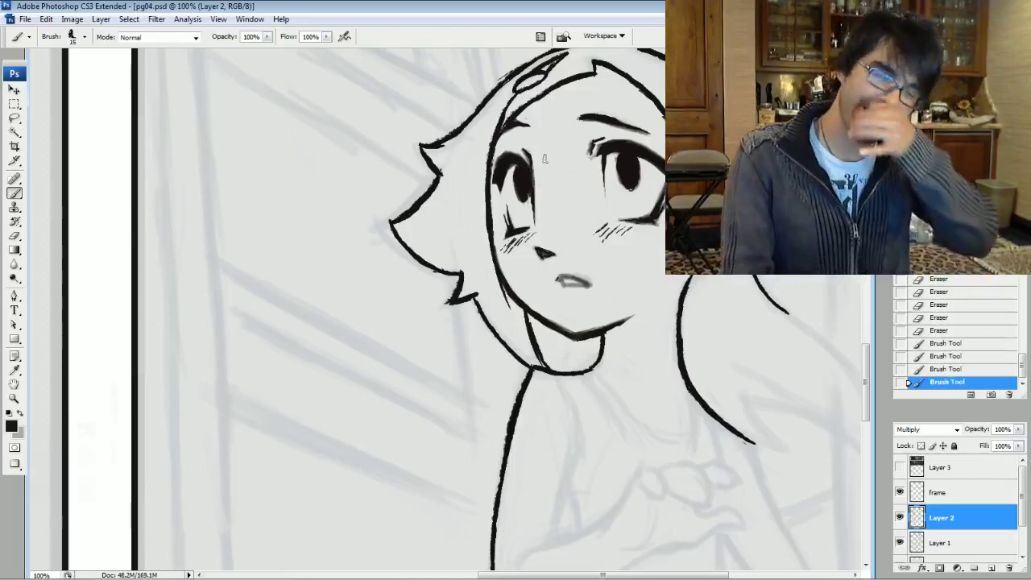
key(])
key(bracketleft)
click(527, 191)
click(528, 196)
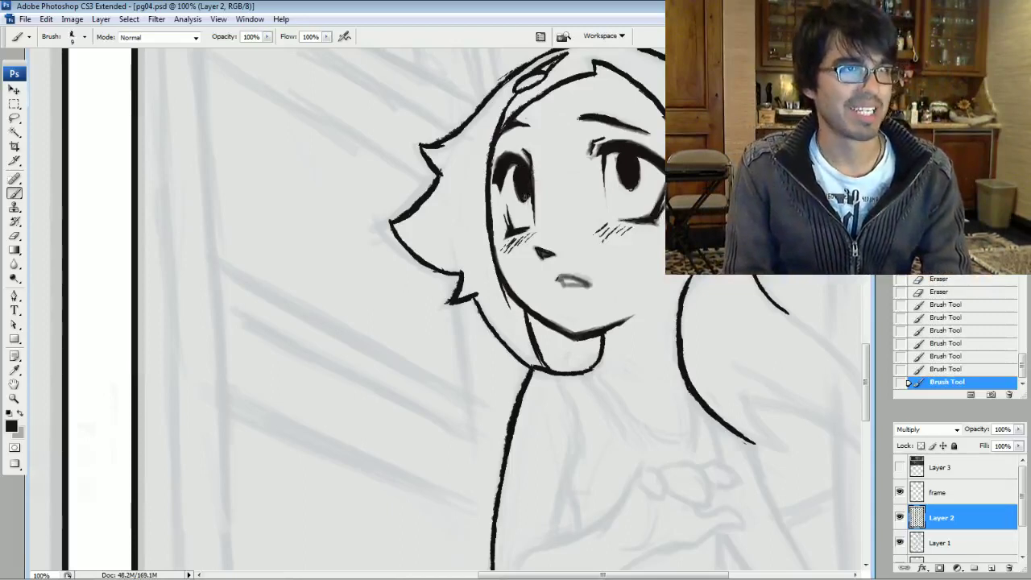
Trim the lower inner edge of the left-hand eye's iris and thin the line beside it with the Eraser
click(529, 201)
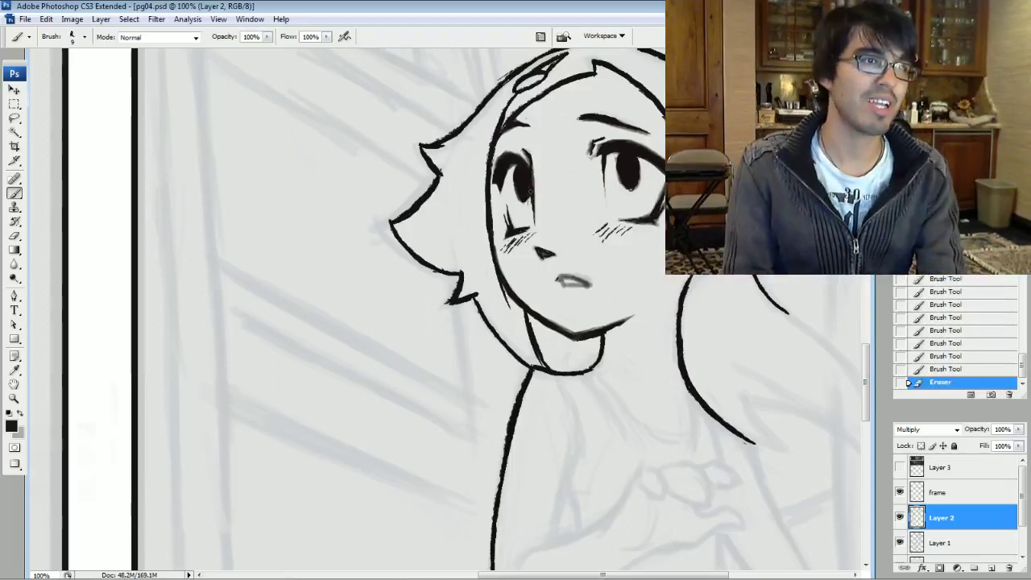
click(531, 203)
drag(532, 201, 534, 225)
mouse_move(533, 202)
mouse_down()
mouse_move(533, 224)
mouse_move(531, 209)
mouse_up()
click(531, 205)
click(530, 203)
click(530, 200)
click(529, 205)
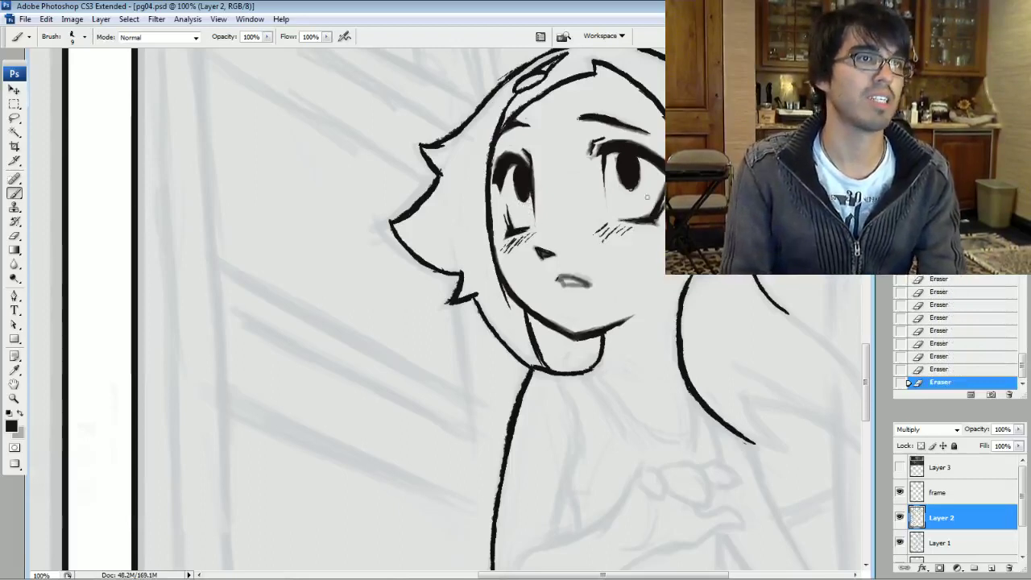
Fill in and round out the right-hand eye's iris, enlarging the brush to 15 px
key(])
drag(627, 186, 624, 178)
drag(622, 165, 625, 182)
key(])
drag(624, 181, 630, 164)
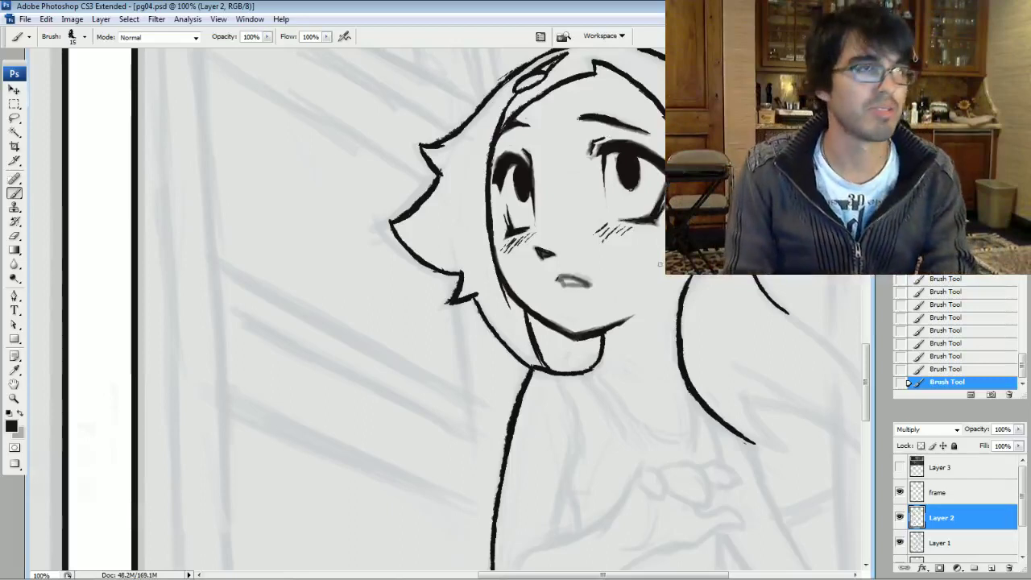
Reinforce the right-hand eye's upper lash with the 15 px brush and trim its inner corner with the Eraser
right_click(605, 131)
click(600, 114)
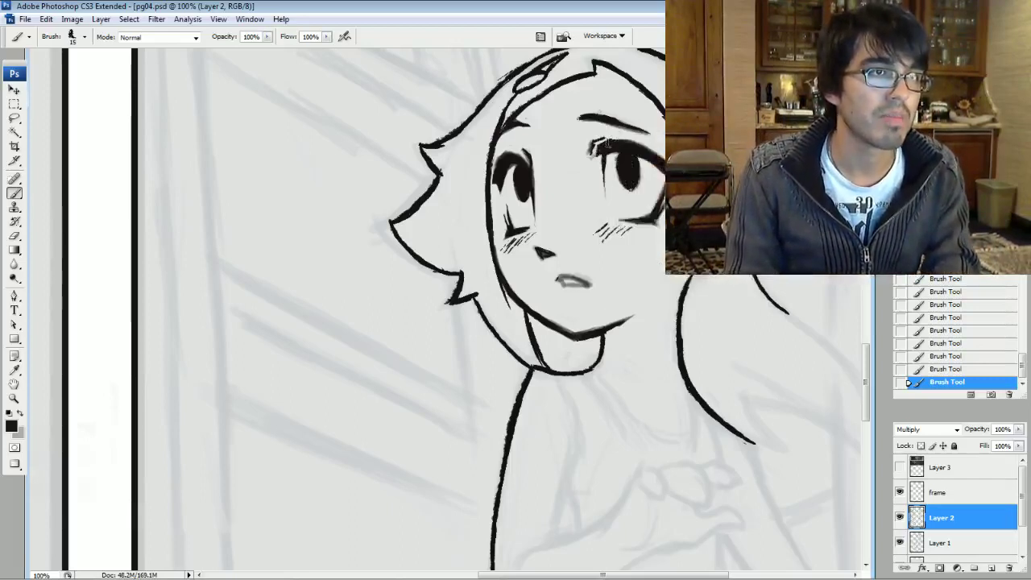
drag(599, 145, 607, 139)
click(636, 172)
drag(654, 160, 660, 163)
mouse_move(646, 150)
mouse_down()
mouse_move(662, 163)
mouse_move(638, 150)
mouse_up()
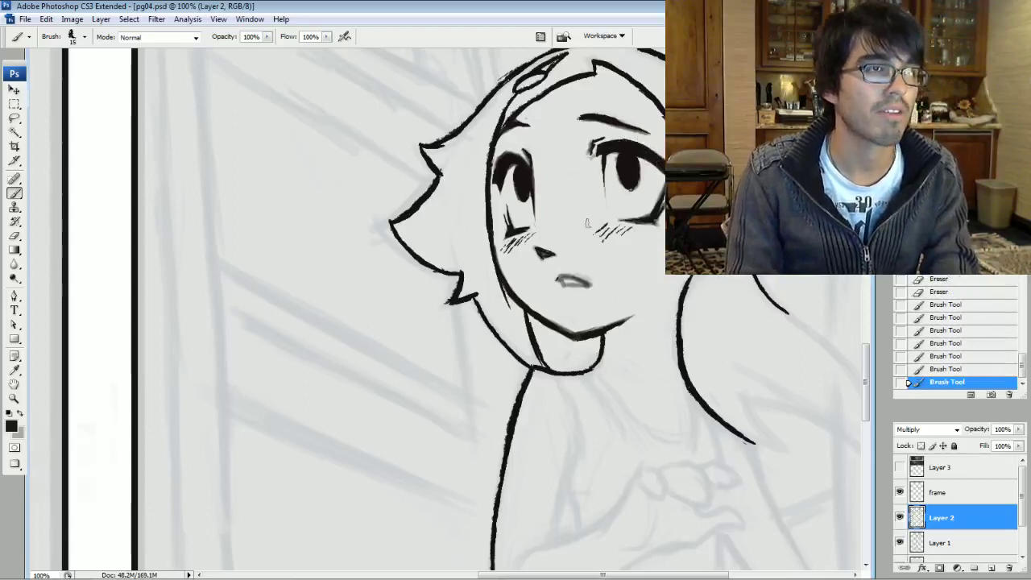
mouse_move(593, 150)
mouse_down()
mouse_move(589, 161)
mouse_move(591, 150)
mouse_up()
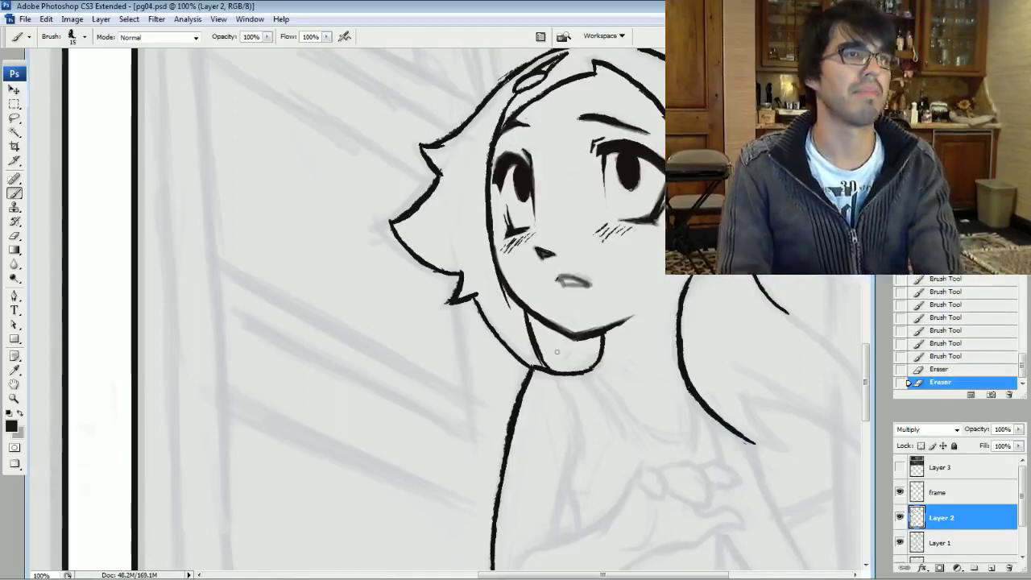
Clean up stray ink beside the nose and redraw the outer corner of the right-hand eye's lower lash at 10 px
mouse_move(533, 248)
mouse_down()
mouse_move(563, 254)
mouse_move(537, 226)
mouse_up()
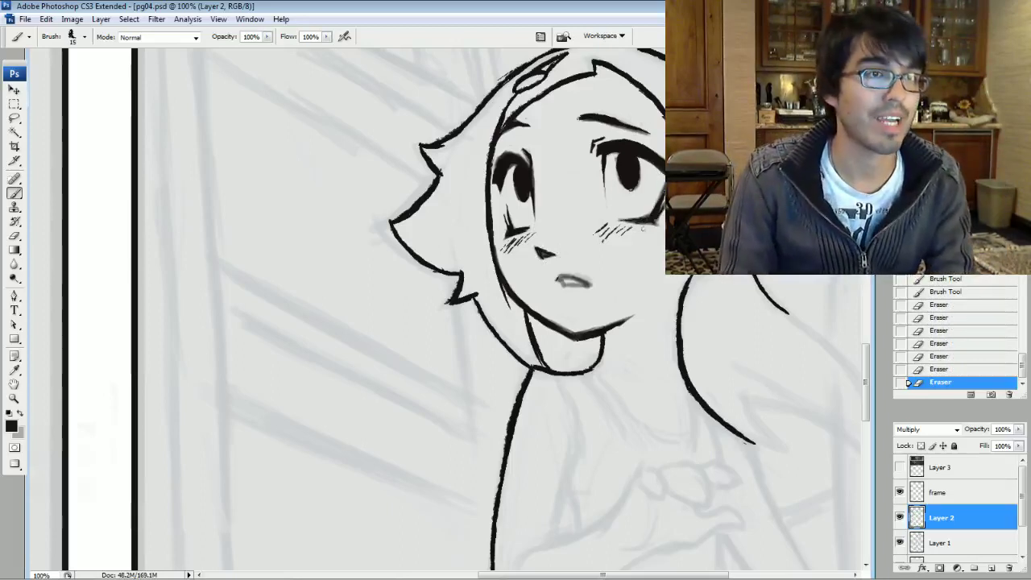
drag(655, 220, 661, 219)
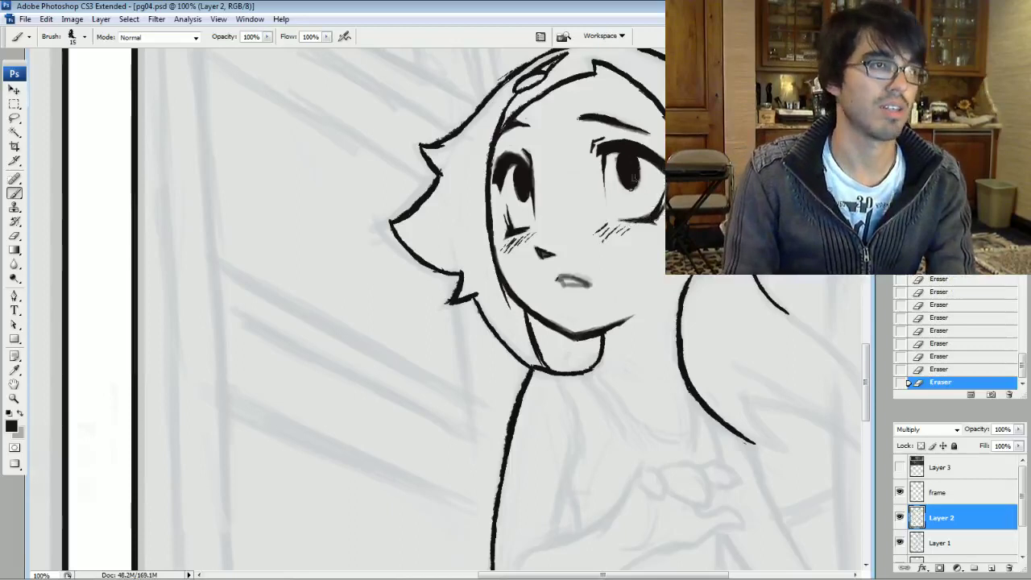
key(bracketleft)
drag(650, 220, 659, 213)
drag(651, 220, 662, 203)
drag(656, 215, 662, 202)
drag(650, 218, 663, 198)
drag(652, 216, 663, 196)
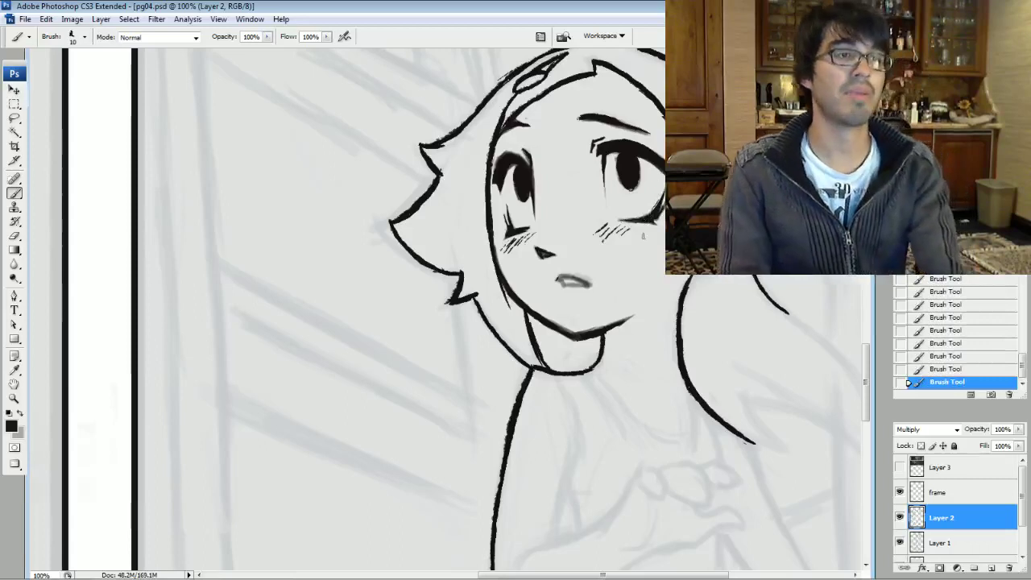
Trim the bottom of the right-hand eye's iris and thicken the eye's outer edge and upper lash at 15 px
click(633, 183)
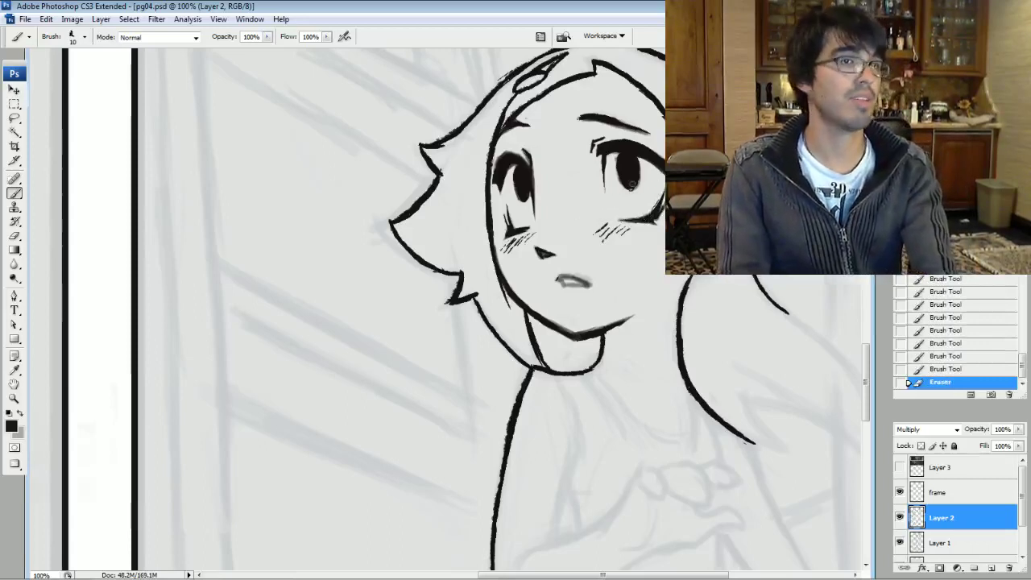
click(634, 187)
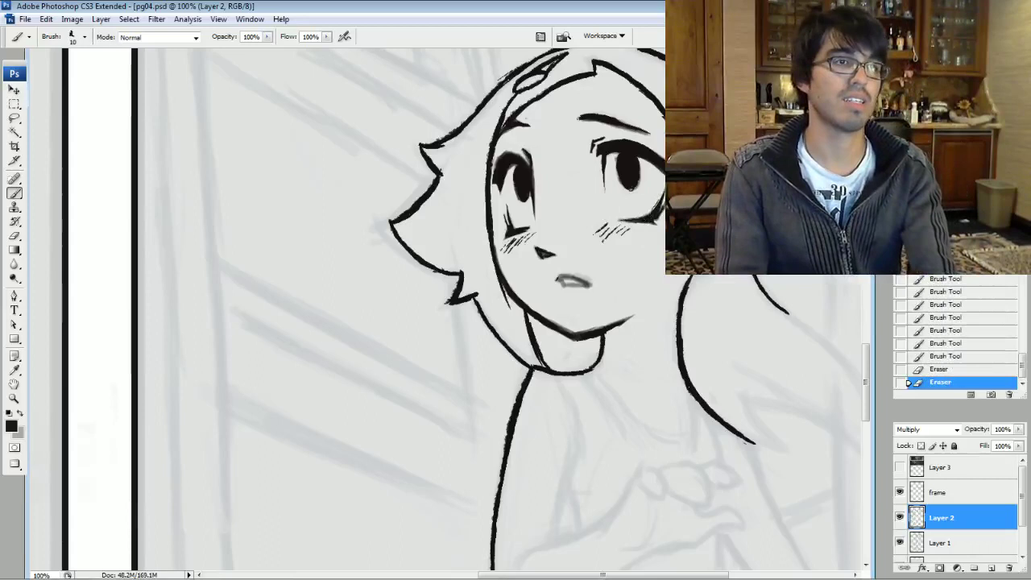
key(bracketright)
drag(675, 174, 682, 193)
drag(675, 173, 681, 193)
drag(675, 173, 681, 193)
click(663, 161)
click(631, 146)
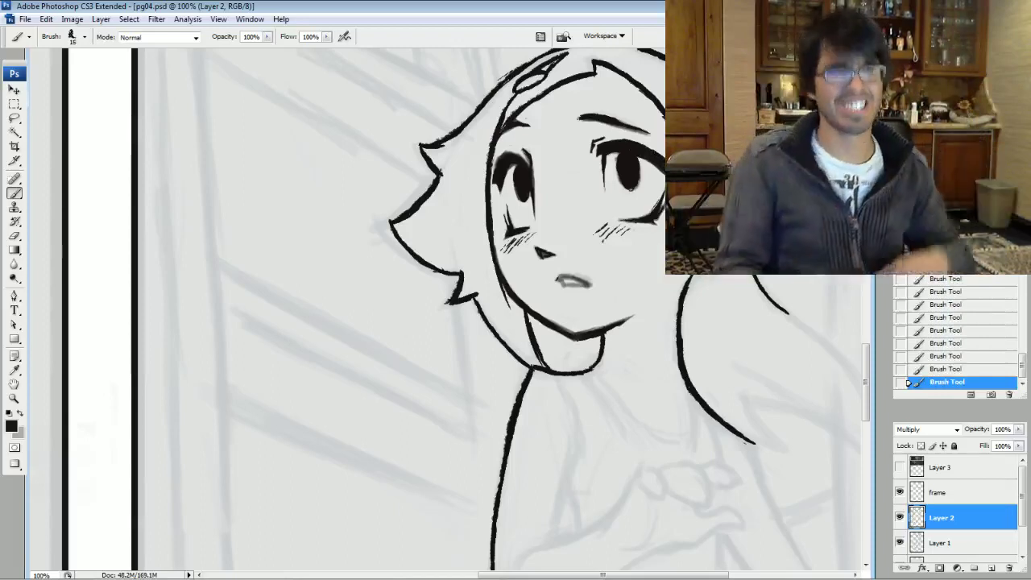
Thin the underside of the right-hand eyebrow with the Eraser and smooth its line with a 10 px brush
mouse_move(632, 134)
mouse_down()
mouse_move(647, 137)
mouse_move(626, 132)
mouse_up()
drag(598, 124, 616, 127)
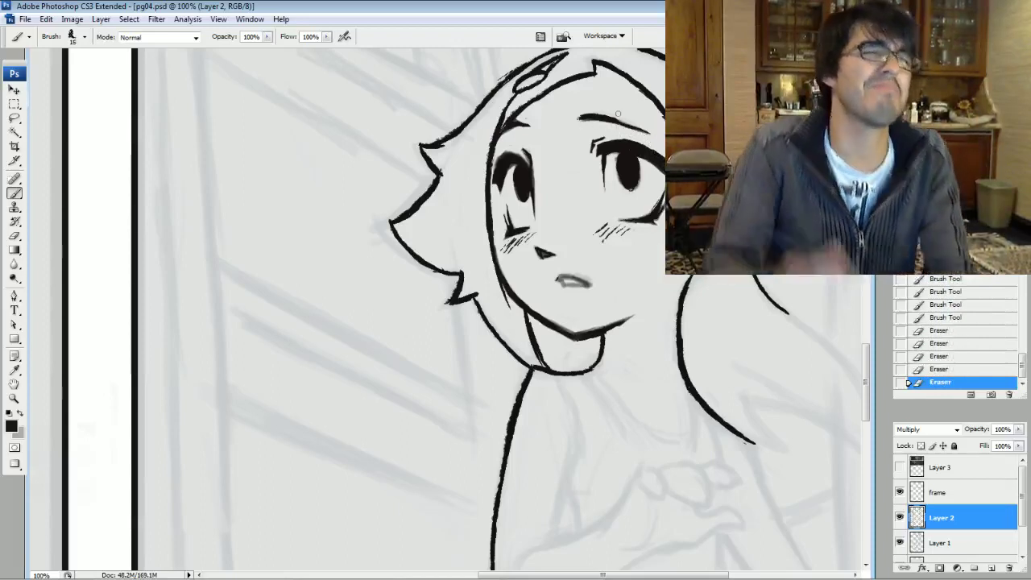
key([)
drag(610, 119, 647, 132)
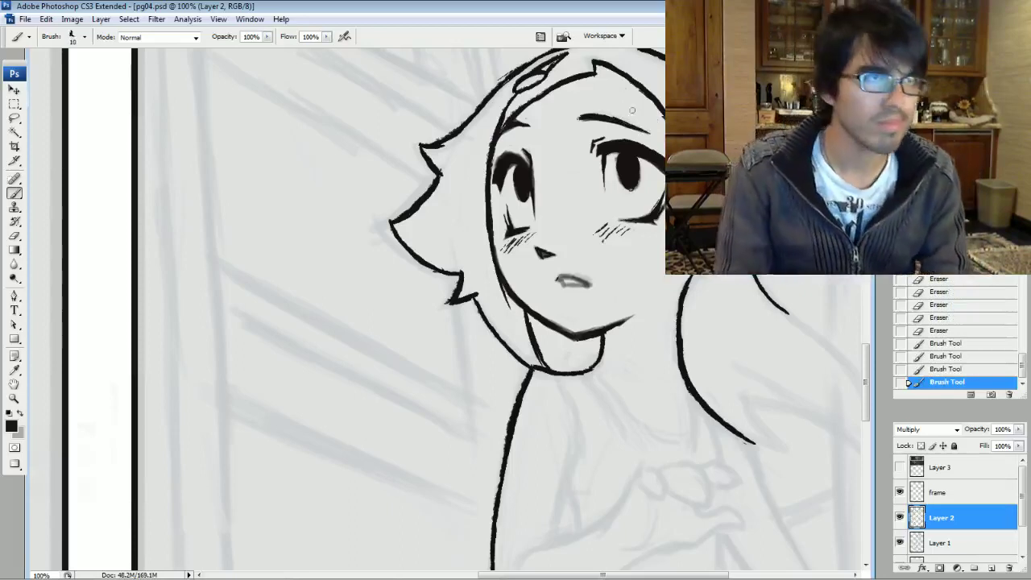
mouse_move(621, 129)
mouse_down()
mouse_move(638, 134)
mouse_move(585, 123)
mouse_move(596, 124)
mouse_up()
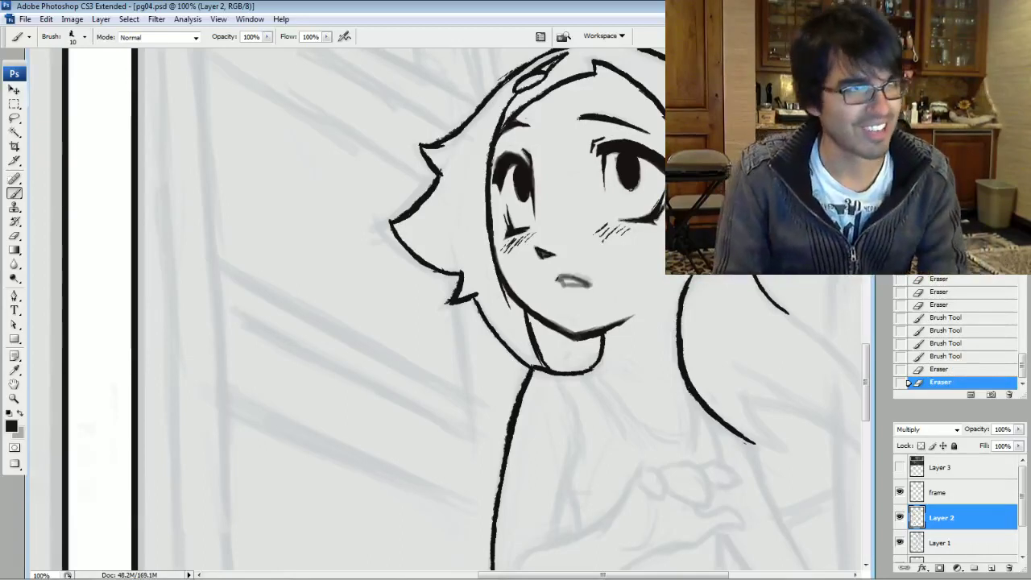
key(bracketright)
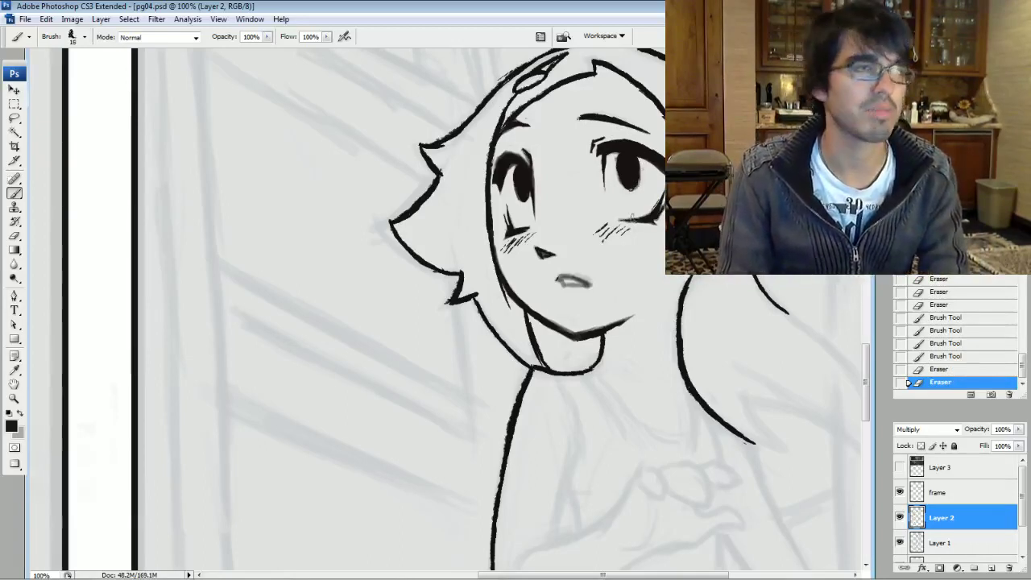
Trim the rough edges of the right-hand eye's iris with the Eraser
click(638, 181)
click(632, 189)
click(626, 192)
click(618, 179)
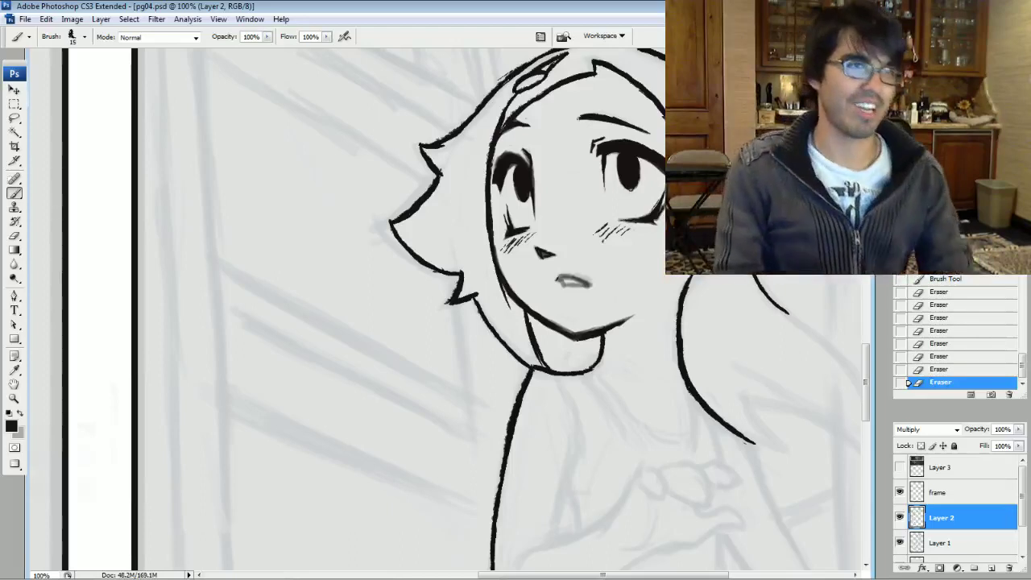
Reinforce the outer corner of the right-hand eye's lower lash with a 15 px brush
key(bracketright)
drag(656, 218, 664, 206)
drag(657, 216, 679, 199)
mouse_move(675, 212)
mouse_down()
mouse_move(682, 199)
mouse_move(620, 224)
mouse_move(557, 223)
mouse_up()
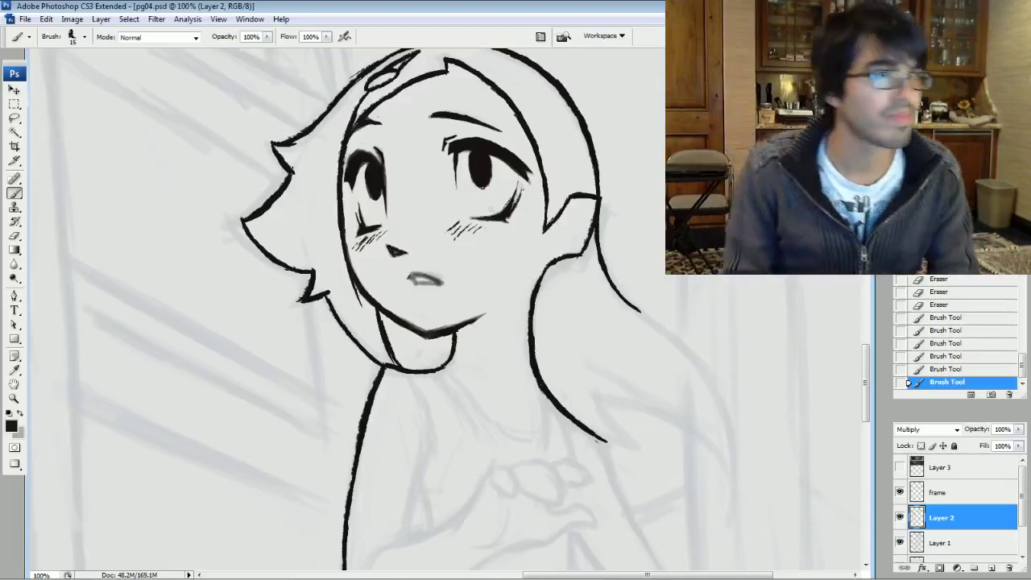
Clean up the right-hand eye's outer corner with the Eraser and toggle Layer 2 off and on to check the ink
key(bracketleft)
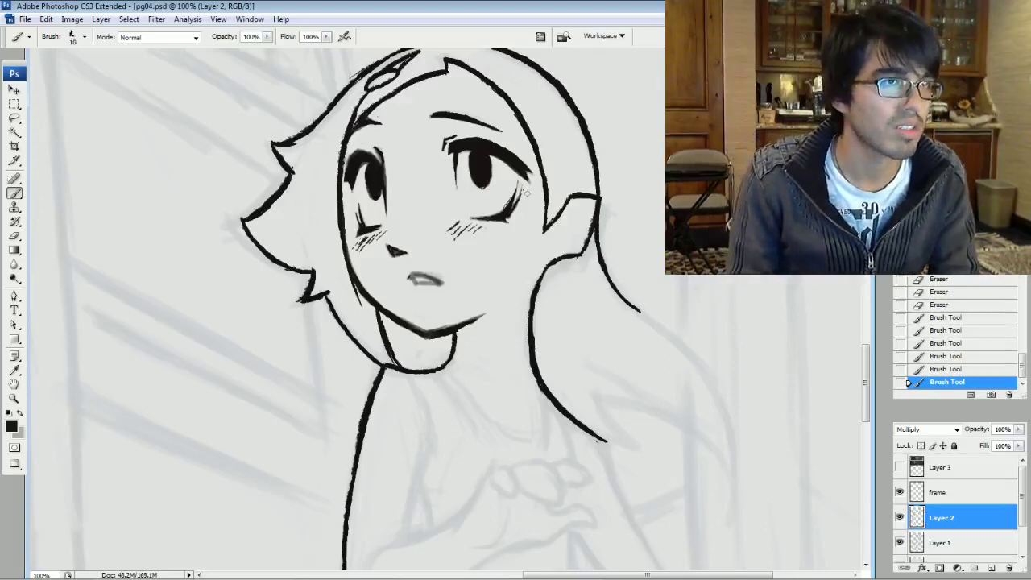
mouse_move(531, 177)
mouse_down()
mouse_move(505, 200)
mouse_move(522, 168)
mouse_up()
mouse_move(504, 205)
mouse_down()
mouse_move(509, 189)
mouse_move(485, 197)
mouse_move(517, 196)
mouse_up()
click(900, 515)
click(900, 515)
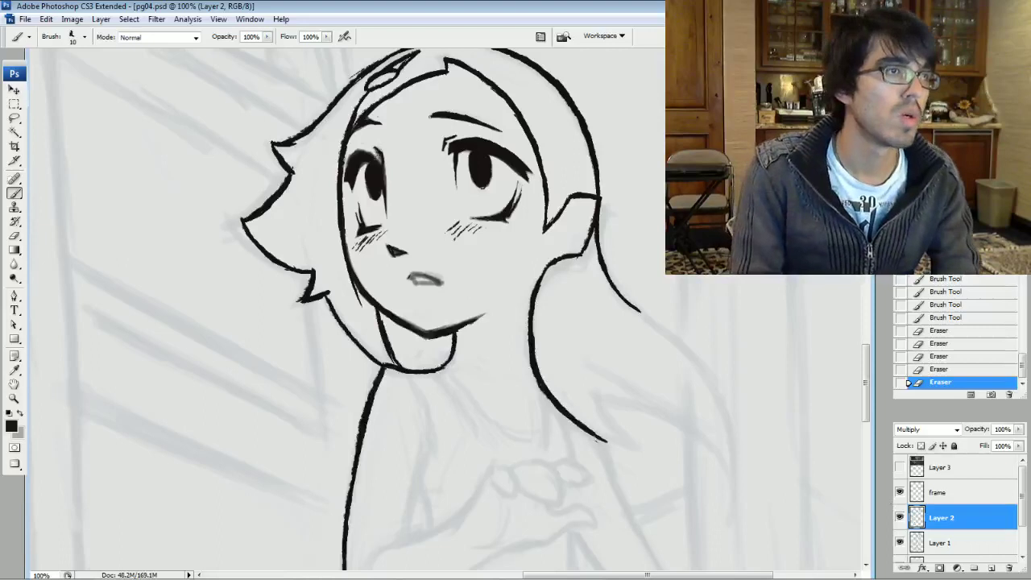
Reshape the left-hand eye's upper lash by trimming it with the Eraser and filling its outer edge at 10 px
drag(372, 148, 377, 155)
mouse_move(374, 148)
mouse_down()
mouse_move(379, 158)
mouse_move(373, 141)
mouse_up()
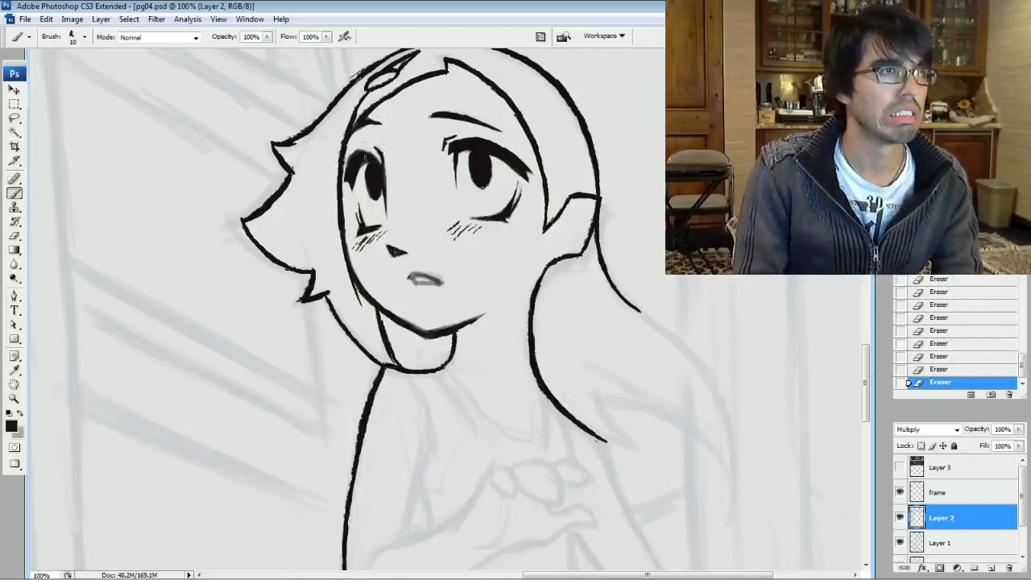
mouse_move(372, 154)
mouse_down()
mouse_move(379, 163)
mouse_move(375, 153)
mouse_up()
mouse_move(361, 148)
mouse_down()
mouse_move(374, 154)
mouse_move(365, 159)
mouse_up()
mouse_move(348, 149)
mouse_down()
mouse_move(361, 160)
mouse_move(345, 156)
mouse_up()
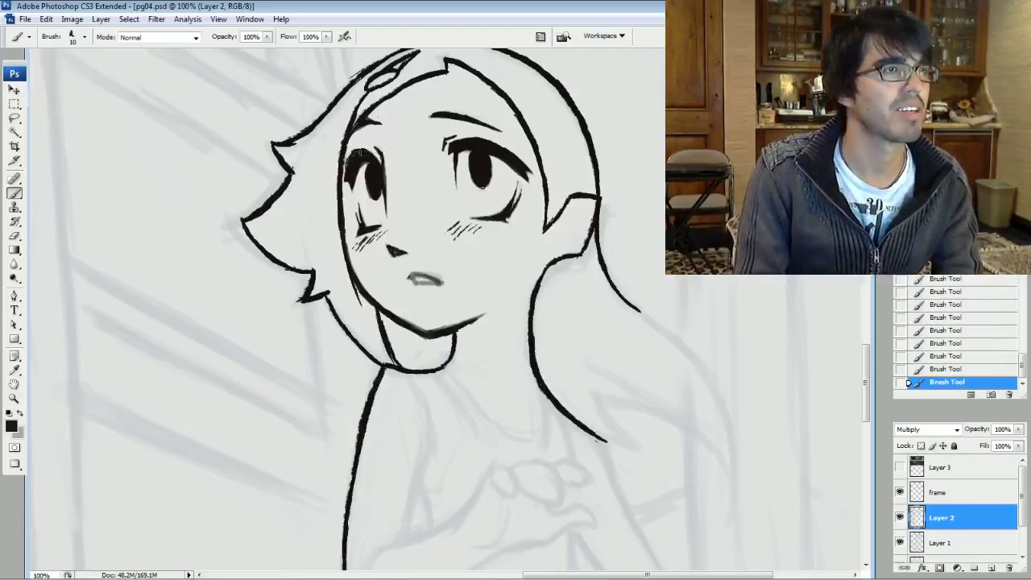
mouse_move(340, 169)
mouse_down()
mouse_move(364, 143)
mouse_move(345, 173)
mouse_up()
drag(348, 154, 344, 171)
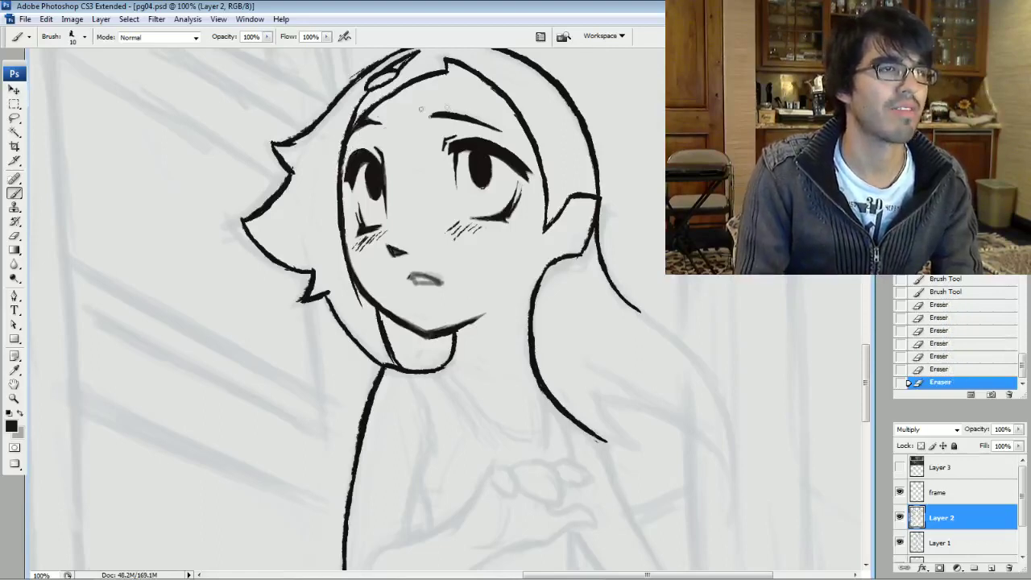
mouse_move(511, 168)
mouse_down()
mouse_move(521, 181)
mouse_move(511, 169)
mouse_up()
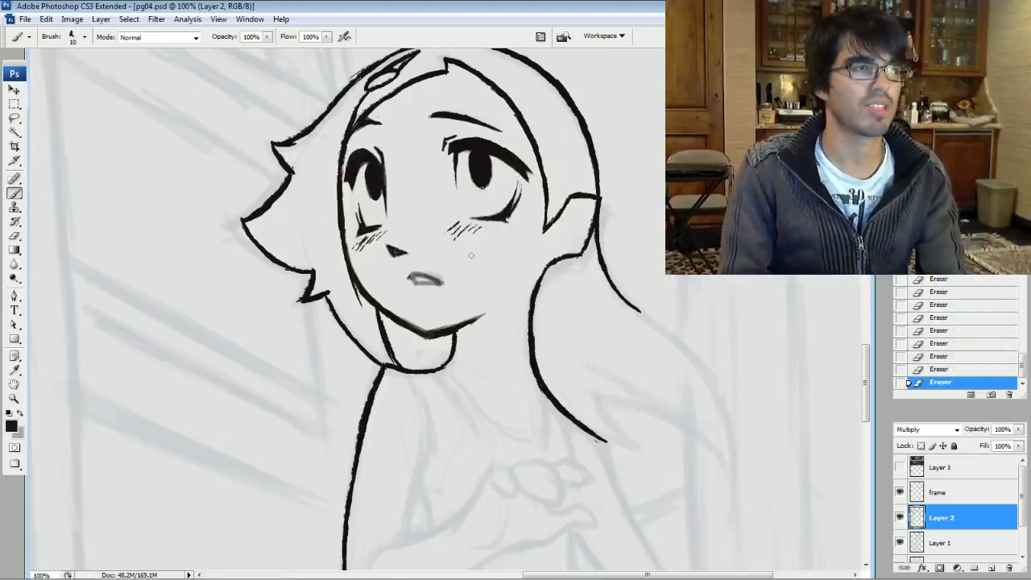
Ink the outline of the open mouth over the grey sketch and erase the grey inside it
mouse_move(410, 278)
mouse_down()
mouse_move(442, 282)
mouse_move(411, 276)
mouse_move(424, 279)
mouse_up()
drag(411, 275, 445, 284)
mouse_move(435, 279)
mouse_down()
mouse_move(446, 283)
mouse_move(415, 282)
mouse_up()
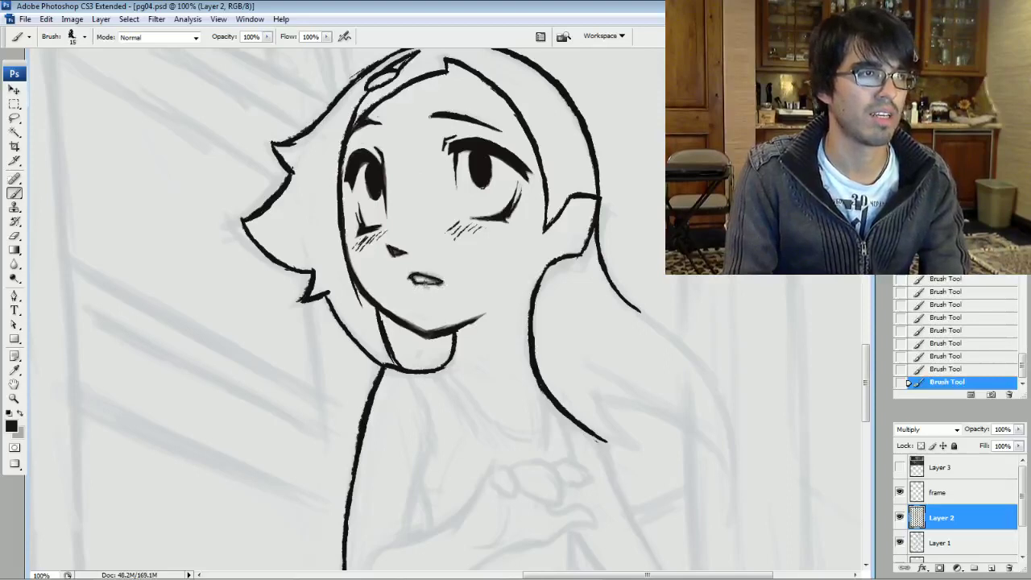
mouse_move(418, 279)
mouse_down()
mouse_move(437, 281)
mouse_move(419, 272)
mouse_up()
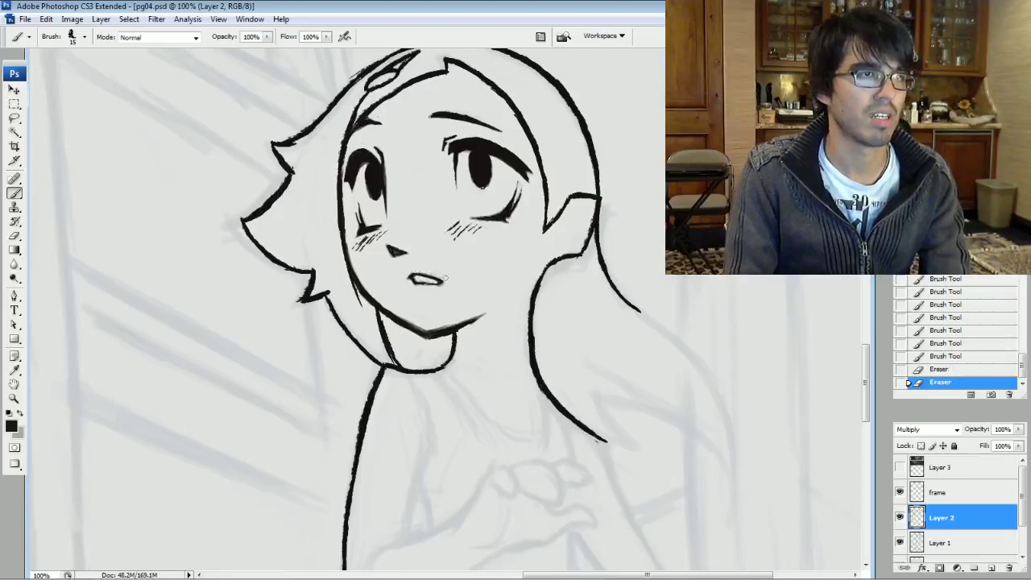
Refine the mouth's right-hand corner and both lip lines with the Eraser and the 10 and 15 px brush
mouse_move(448, 283)
mouse_down()
mouse_move(415, 285)
mouse_move(423, 276)
mouse_move(433, 285)
mouse_move(422, 276)
mouse_up()
key([)
drag(424, 275, 443, 285)
drag(443, 276, 435, 274)
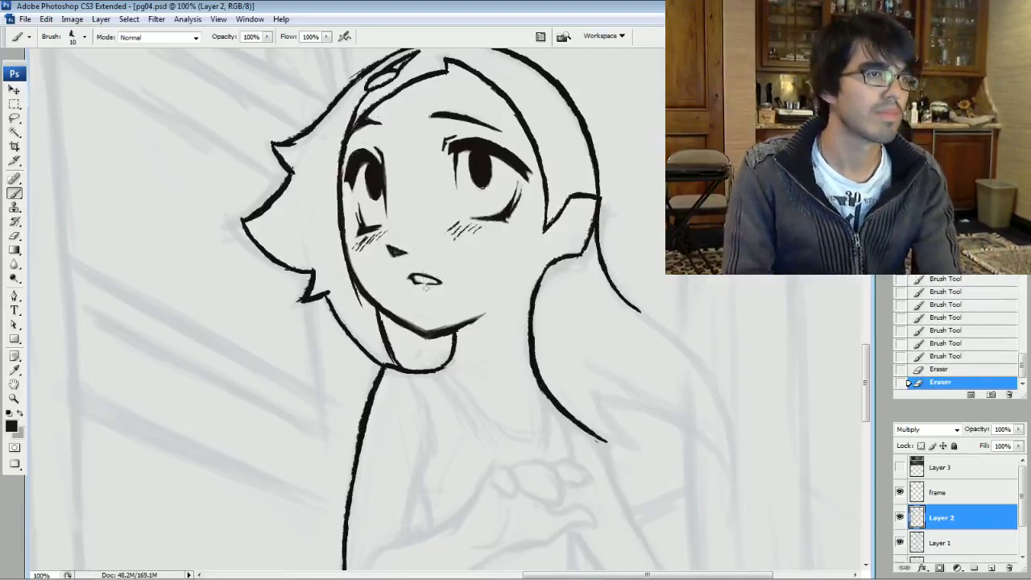
drag(436, 284, 427, 282)
key(bracketright)
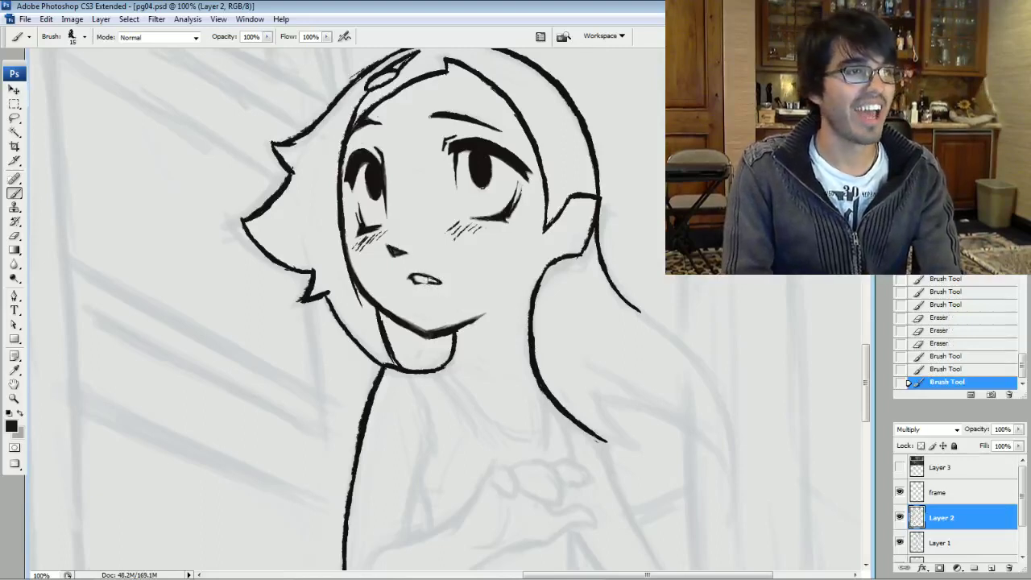
drag(430, 280, 427, 281)
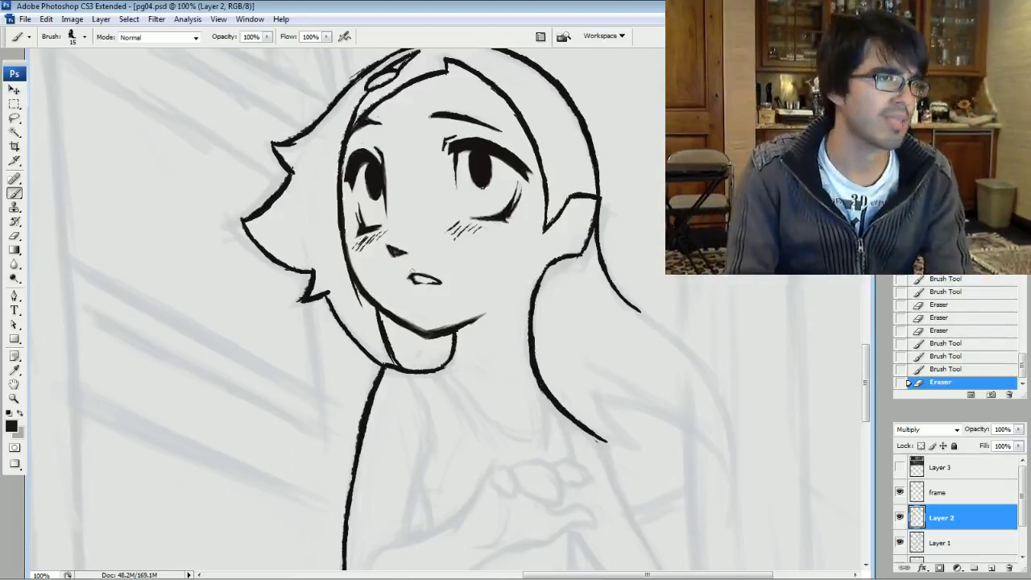
Clean the mouth's left-hand corner with the Eraser and redraw it with a 9 px brush
drag(408, 270, 410, 276)
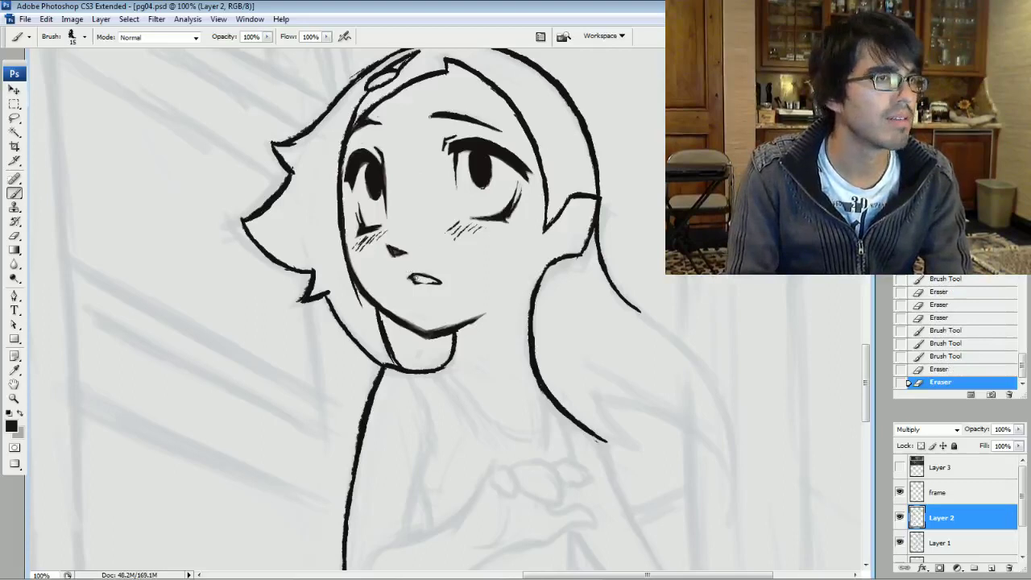
drag(474, 190, 479, 194)
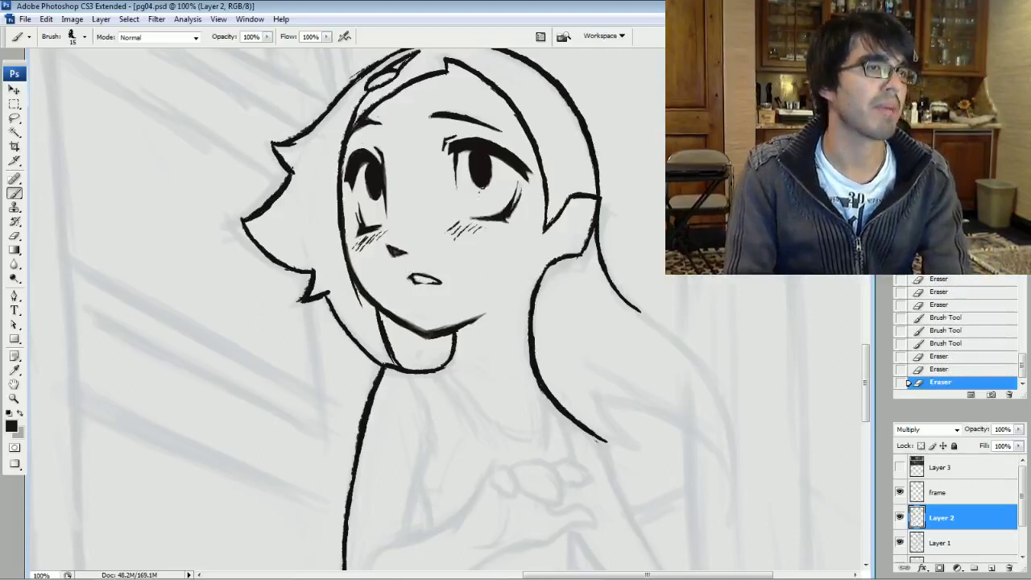
key(bracketleft)
key(bracketleft)
drag(411, 275, 410, 280)
drag(412, 275, 411, 281)
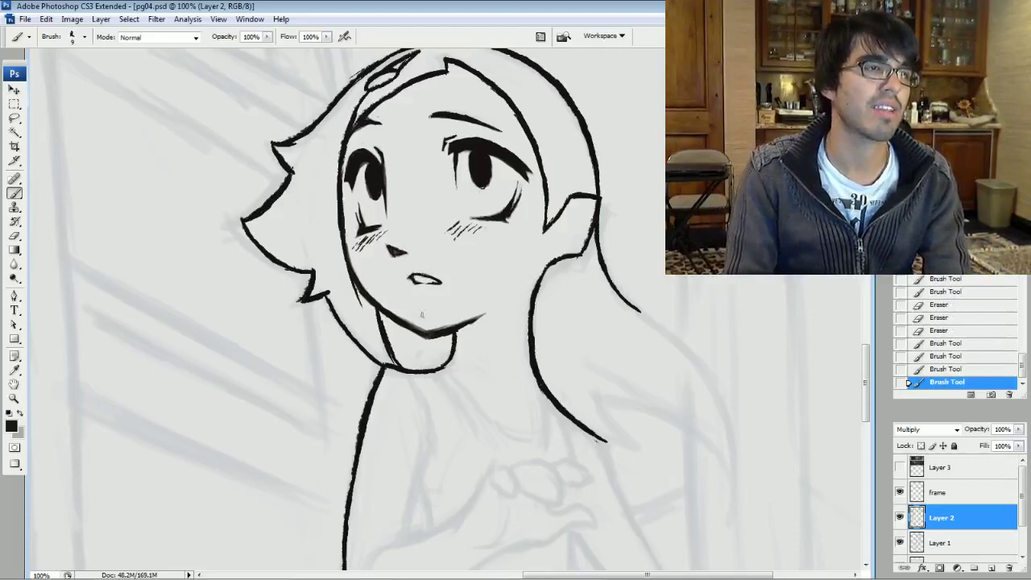
click(468, 204)
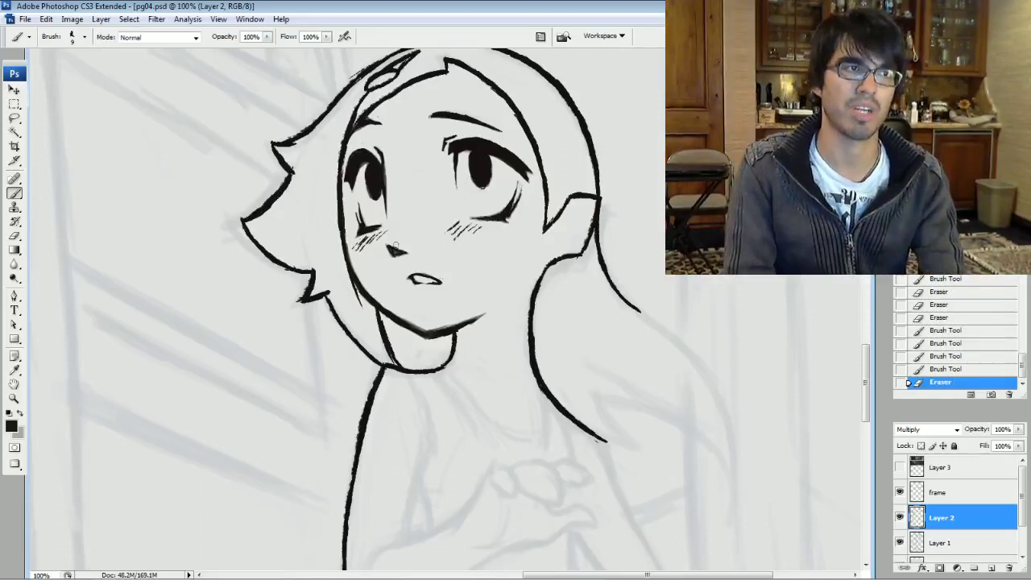
Erase rough ink around the nose and along the inner side of the left-hand eye
click(406, 247)
click(400, 240)
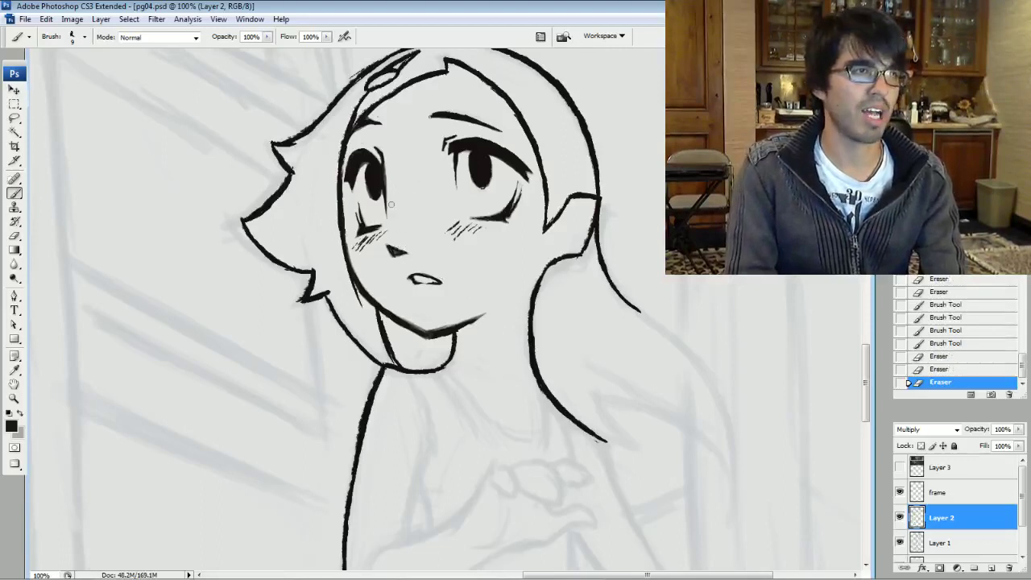
click(392, 179)
click(416, 147)
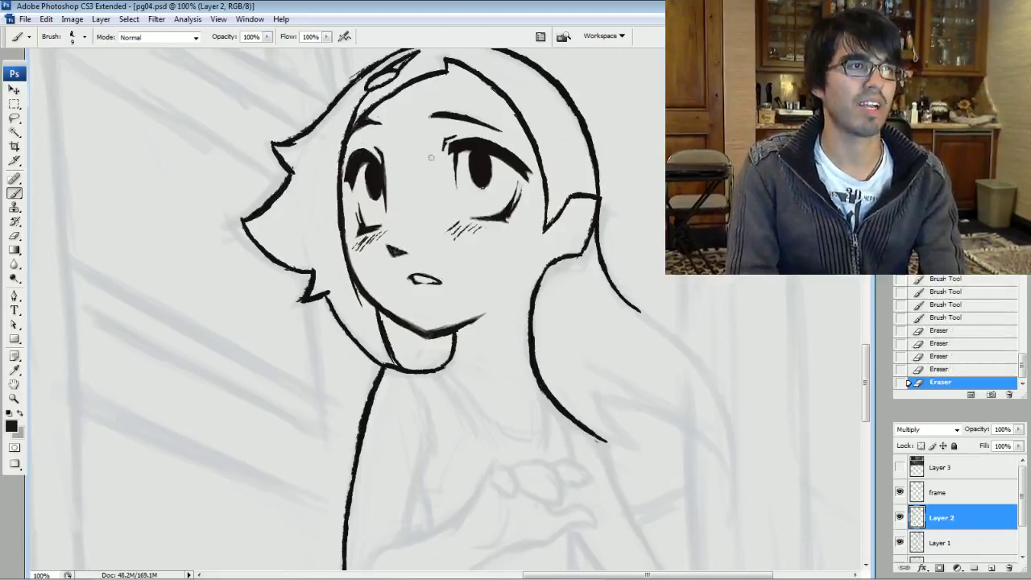
Darken the inner edge of the left-hand eye's iris with a 10 px brush
key(bracketright)
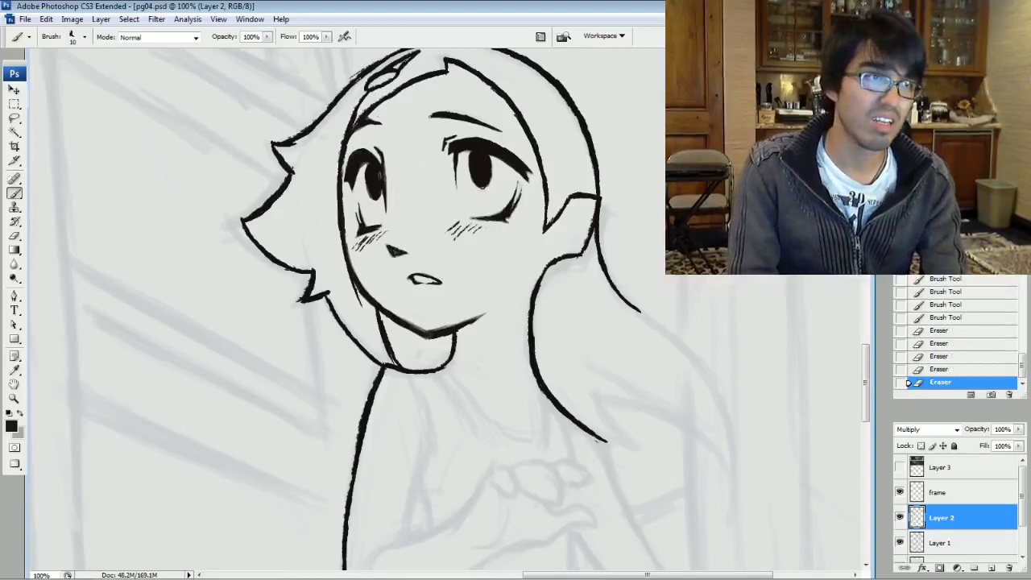
drag(382, 165, 385, 187)
drag(383, 166, 385, 188)
drag(383, 166, 384, 185)
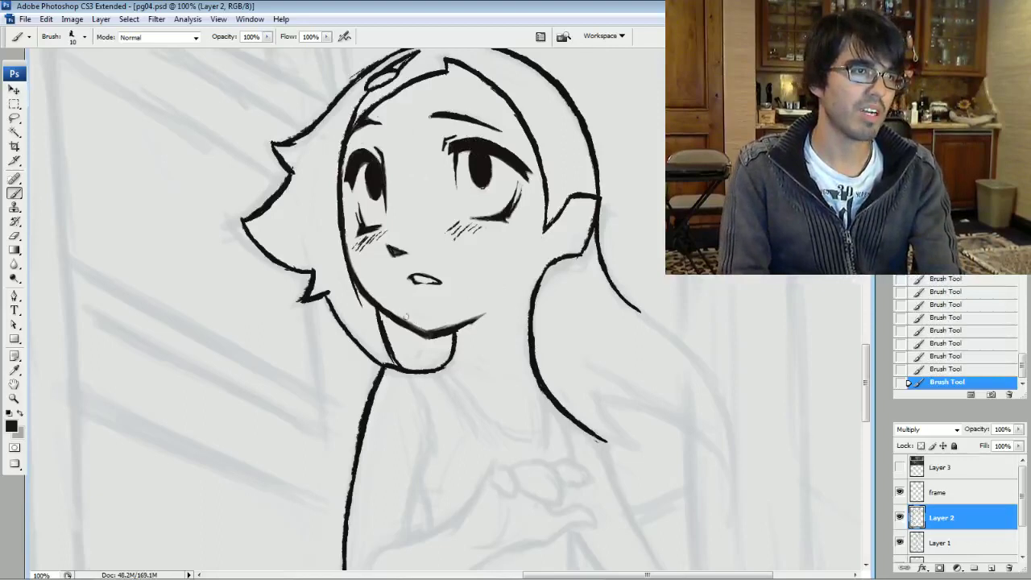
Trim the rough chin line with the Eraser and re-ink the jawline with a 15 px brush
mouse_move(446, 323)
mouse_down()
mouse_move(397, 329)
mouse_move(428, 344)
mouse_move(466, 331)
mouse_move(450, 333)
mouse_up()
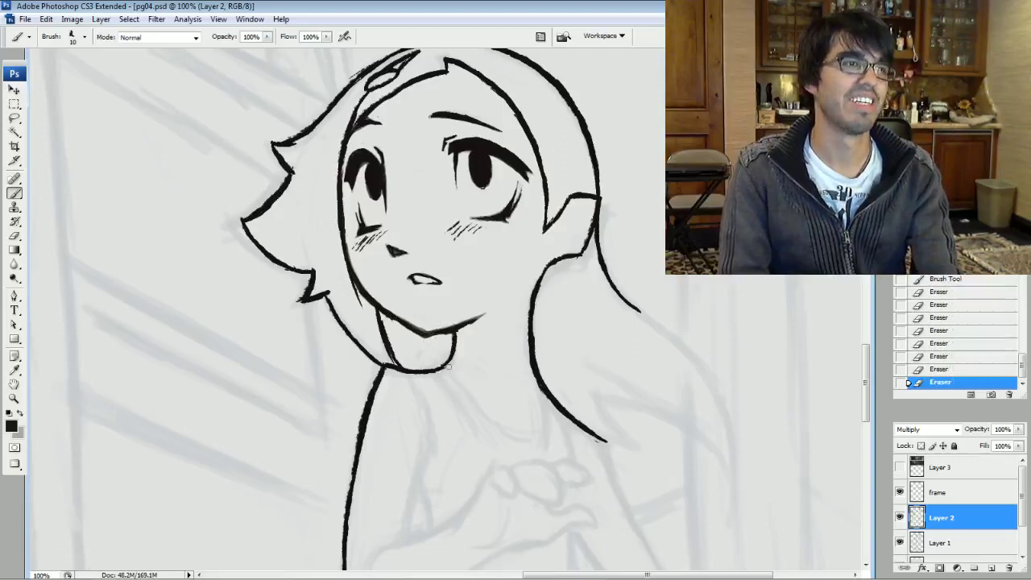
key(])
mouse_move(388, 311)
mouse_down()
mouse_move(412, 330)
mouse_move(441, 332)
mouse_up()
drag(440, 332, 481, 315)
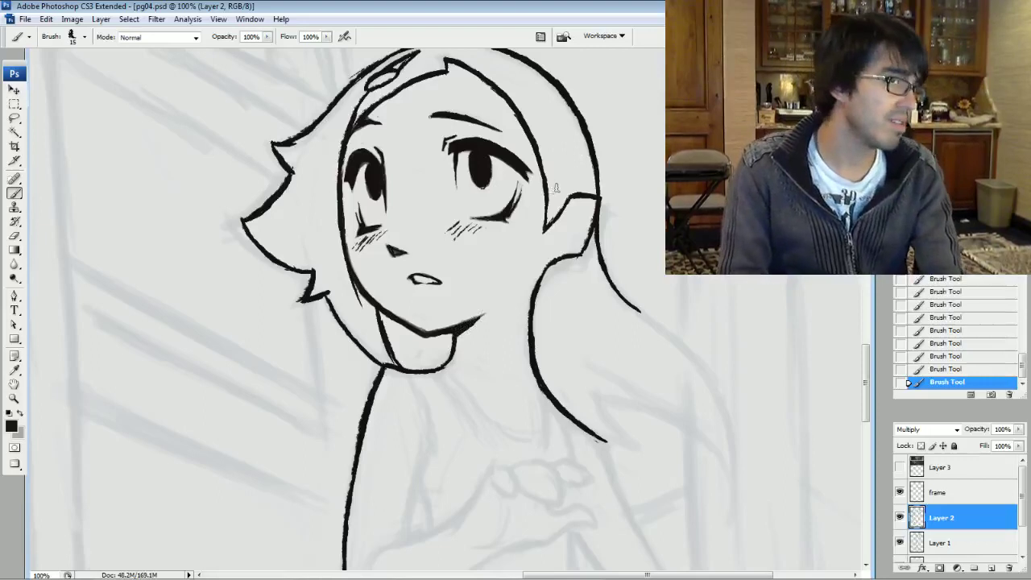
Redraw the lower part of the left-hand eye's inner edge line, finishing with a 9 px brush
drag(383, 180, 386, 206)
drag(385, 187, 386, 206)
key(bracketleft)
key(bracketleft)
drag(384, 185, 385, 203)
drag(383, 186, 385, 200)
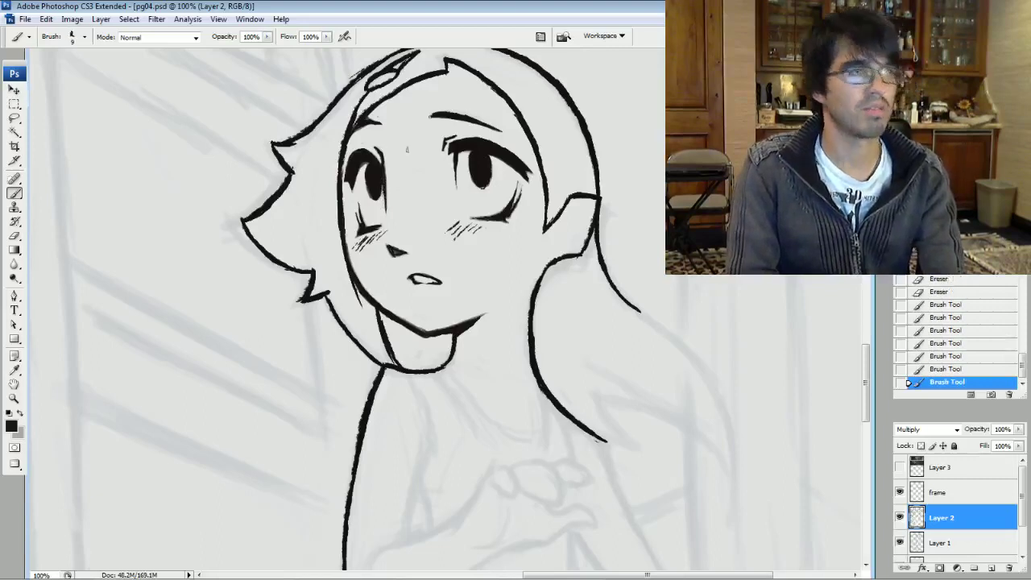
Touch up the left-hand eye's upper lash and smooth the left-hand eyebrow with a 10 px brush
key(bracketright)
click(364, 158)
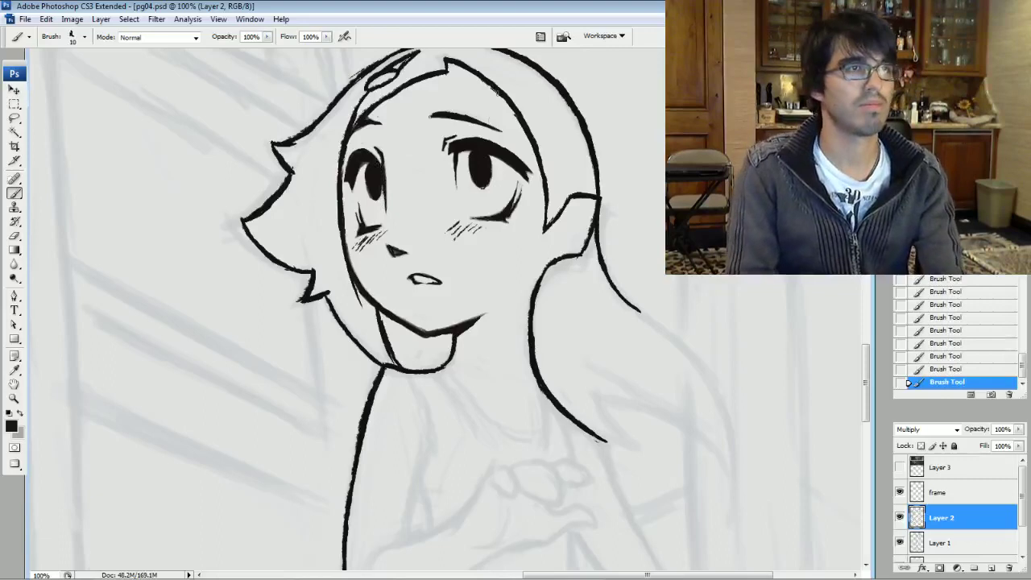
key(bracketright)
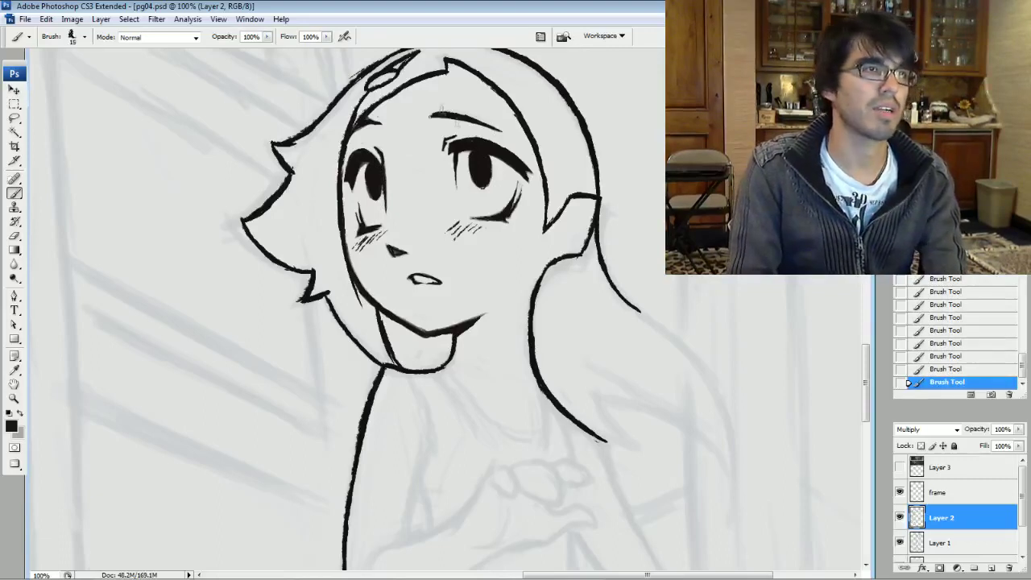
mouse_move(378, 116)
mouse_down()
mouse_move(364, 131)
mouse_move(377, 124)
mouse_up()
key(bracketleft)
drag(369, 121, 380, 123)
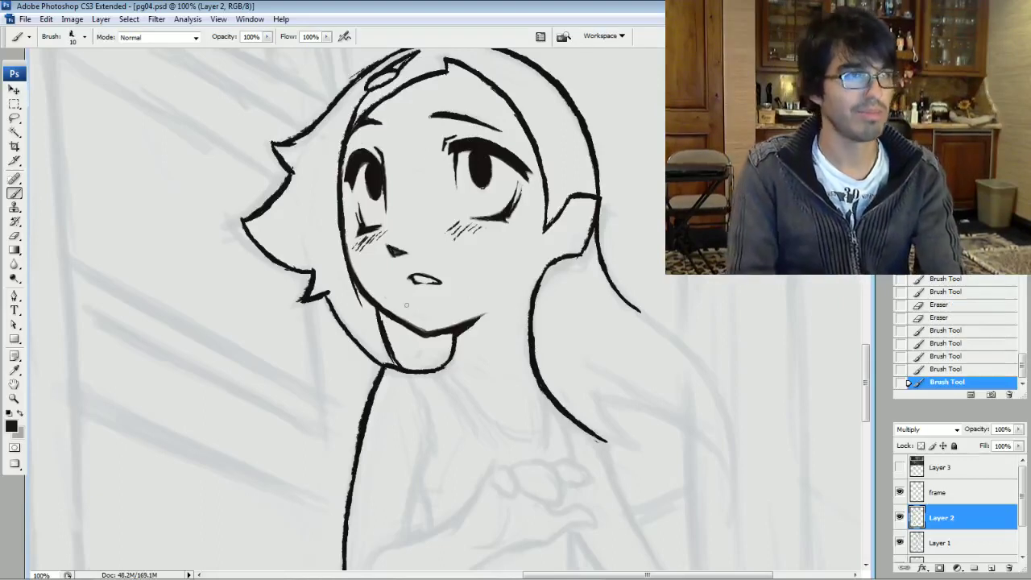
Try trimming the chin line and the nose's underside with the Eraser, and revert to the last brush stroke in the history
mouse_move(423, 328)
mouse_down()
mouse_move(412, 323)
mouse_move(420, 327)
mouse_up()
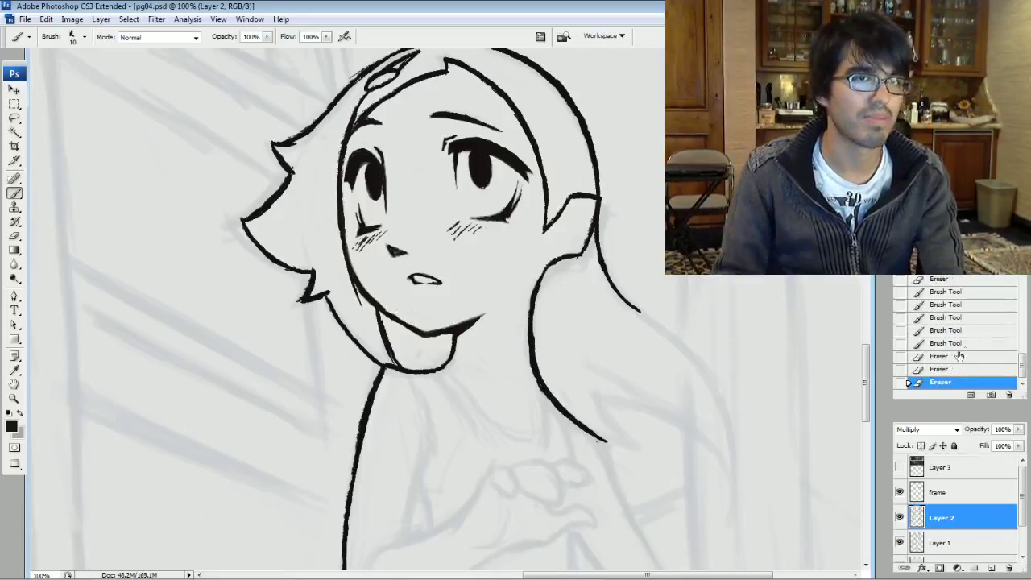
click(948, 370)
mouse_move(416, 325)
mouse_down()
mouse_move(400, 315)
mouse_move(419, 327)
mouse_up()
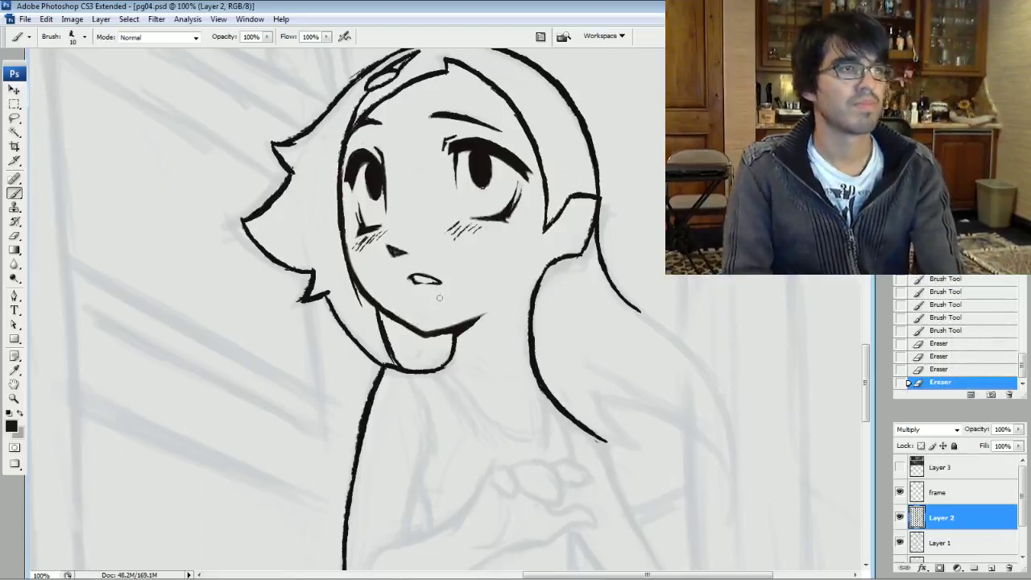
click(439, 298)
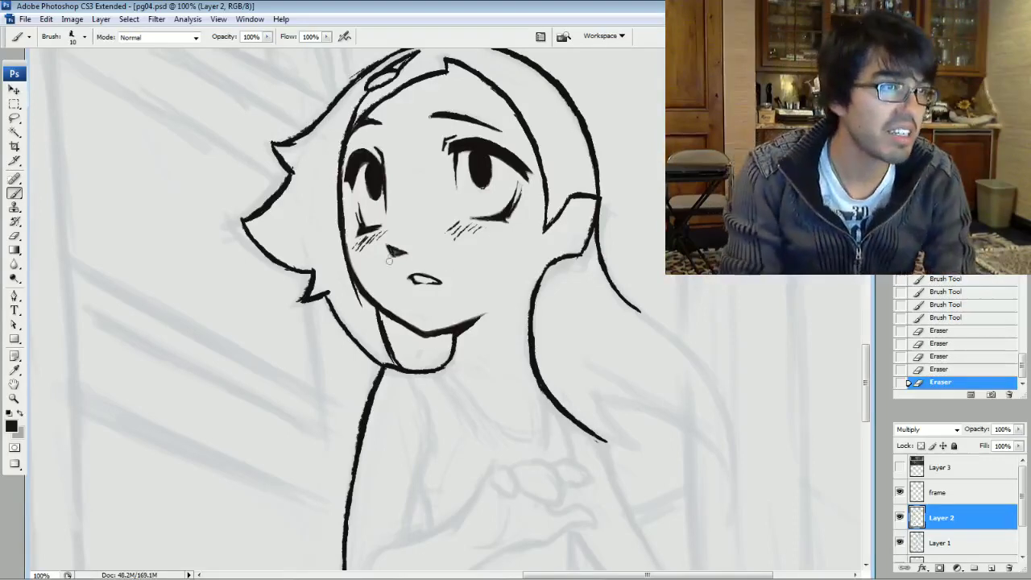
drag(392, 258, 387, 247)
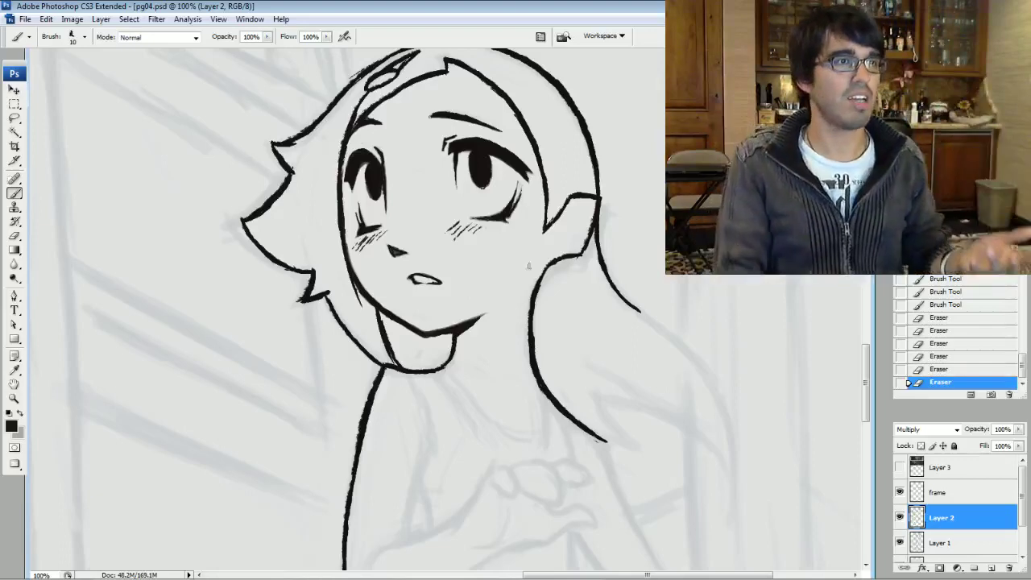
key(bracketright)
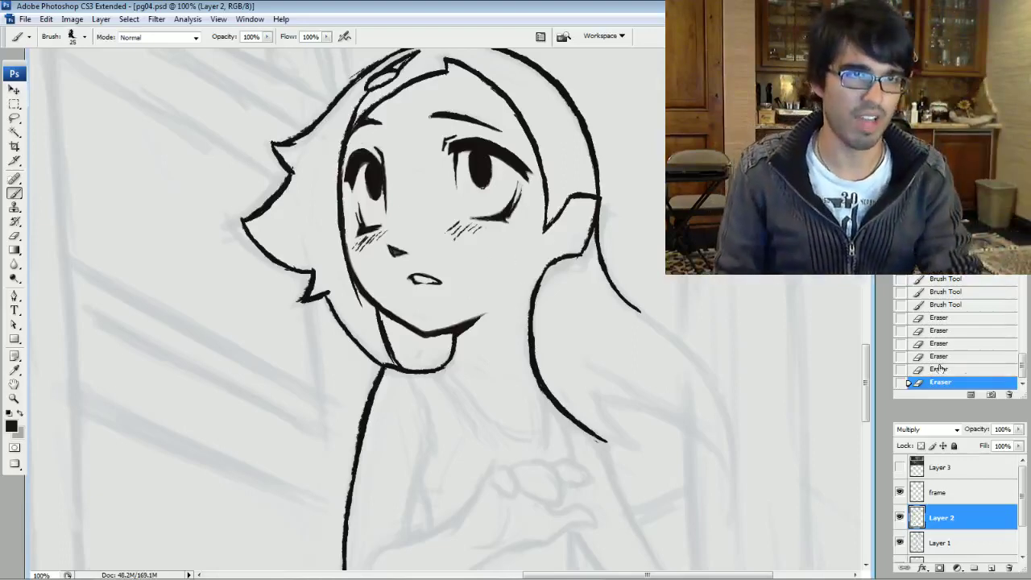
click(926, 304)
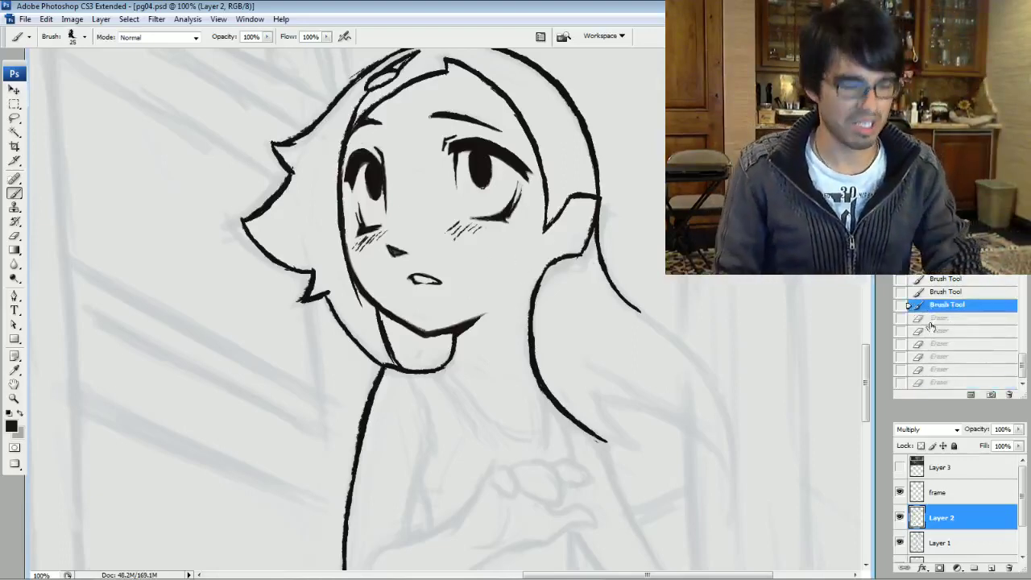
Ink the inner contour of the girl's upper arm from the elbow crease up to the shoulder with a 25 px brush
key(bracketright)
key(bracketright)
key(bracketleft)
key(bracketleft)
key(bracketleft)
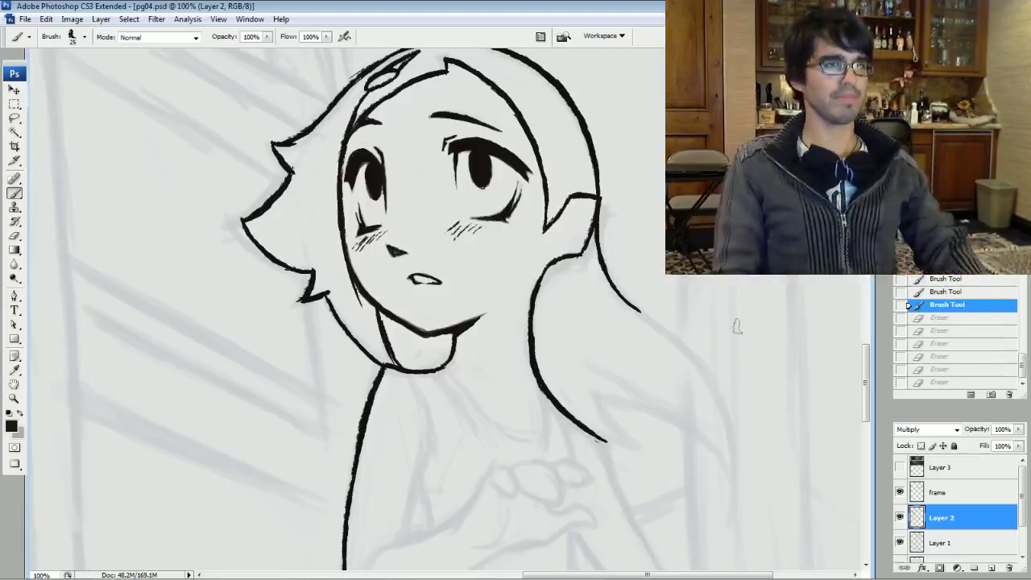
mouse_move(738, 326)
mouse_down()
mouse_move(706, 308)
mouse_move(623, 294)
mouse_up()
mouse_move(577, 474)
mouse_down()
mouse_move(642, 393)
mouse_move(691, 391)
mouse_move(676, 357)
mouse_up()
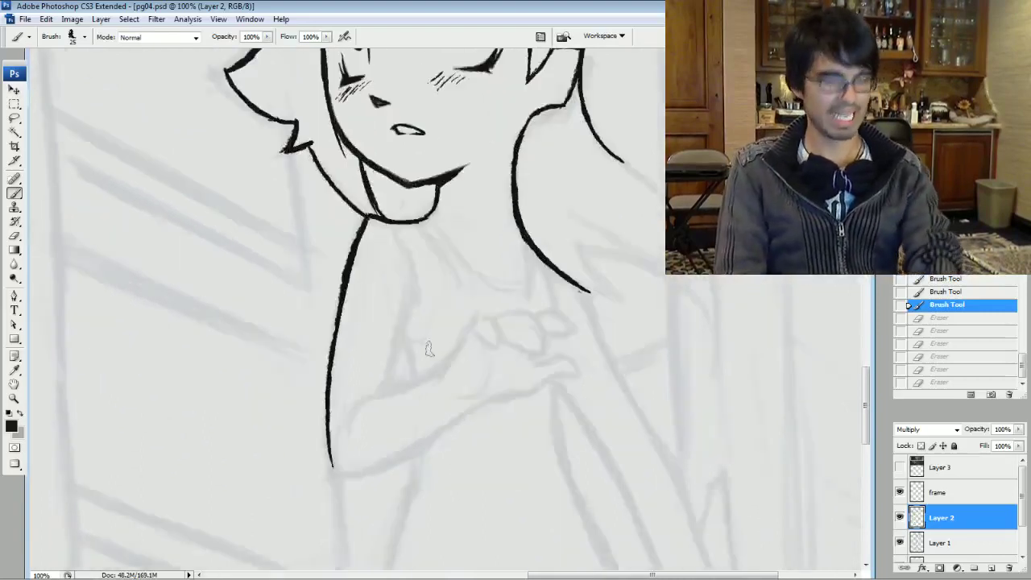
mouse_move(392, 360)
mouse_down()
mouse_move(386, 395)
mouse_move(395, 341)
mouse_up()
drag(388, 387, 409, 300)
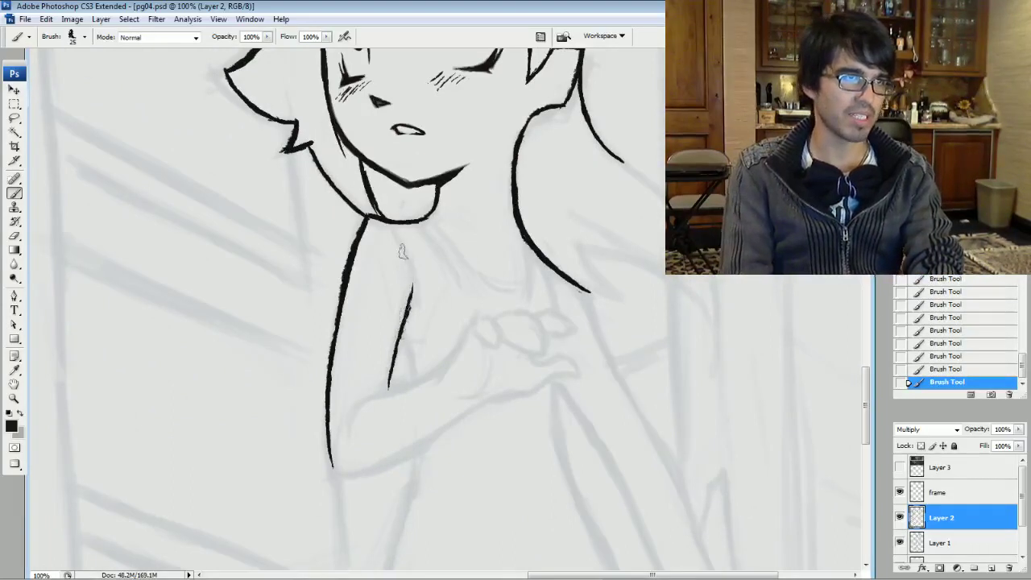
drag(409, 306, 396, 228)
drag(409, 266, 391, 221)
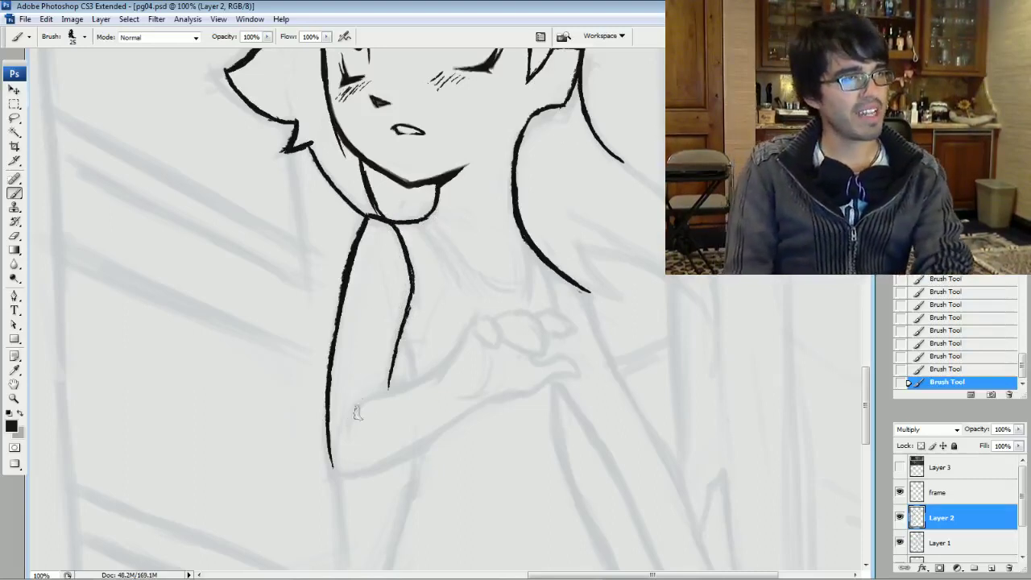
Ink the forearm's upper and lower contours from elbow to wrist, joining the upper arm's inner line to it
mouse_move(346, 425)
mouse_down()
mouse_move(377, 389)
mouse_move(422, 372)
mouse_move(407, 385)
mouse_move(444, 360)
mouse_move(418, 381)
mouse_move(461, 348)
mouse_up()
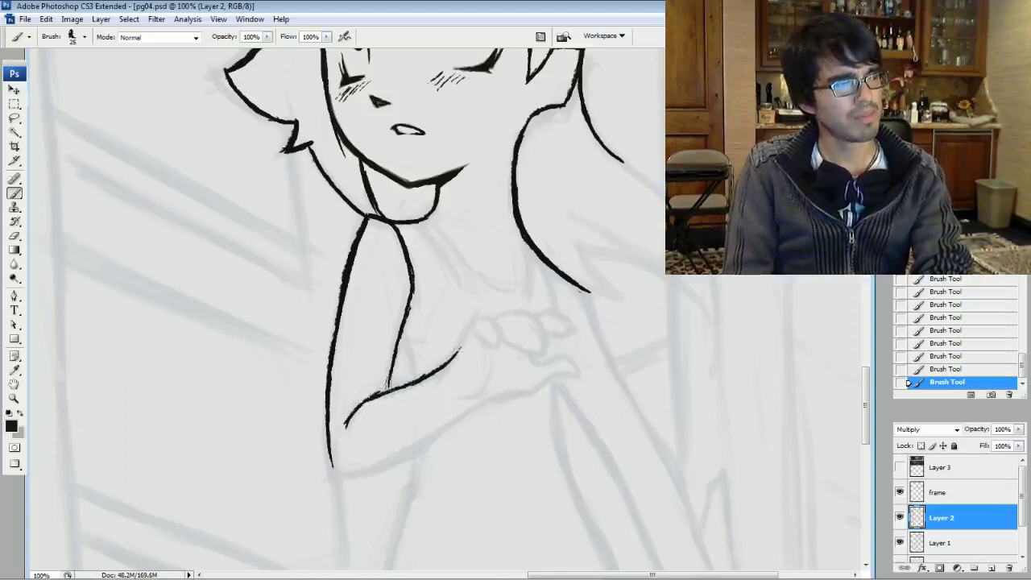
drag(391, 374, 387, 387)
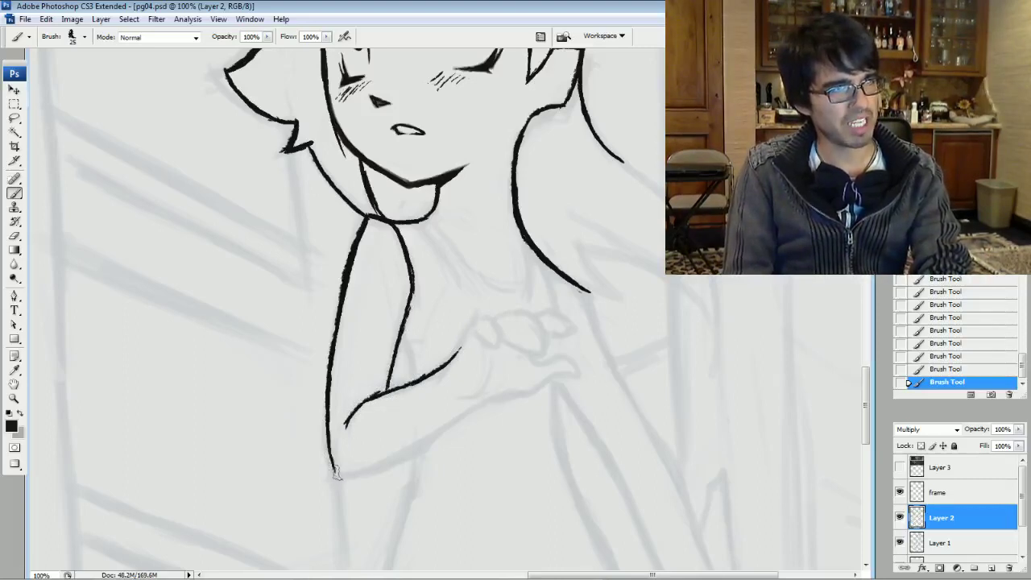
mouse_move(336, 473)
mouse_down()
mouse_move(415, 451)
mouse_move(493, 397)
mouse_move(532, 392)
mouse_up()
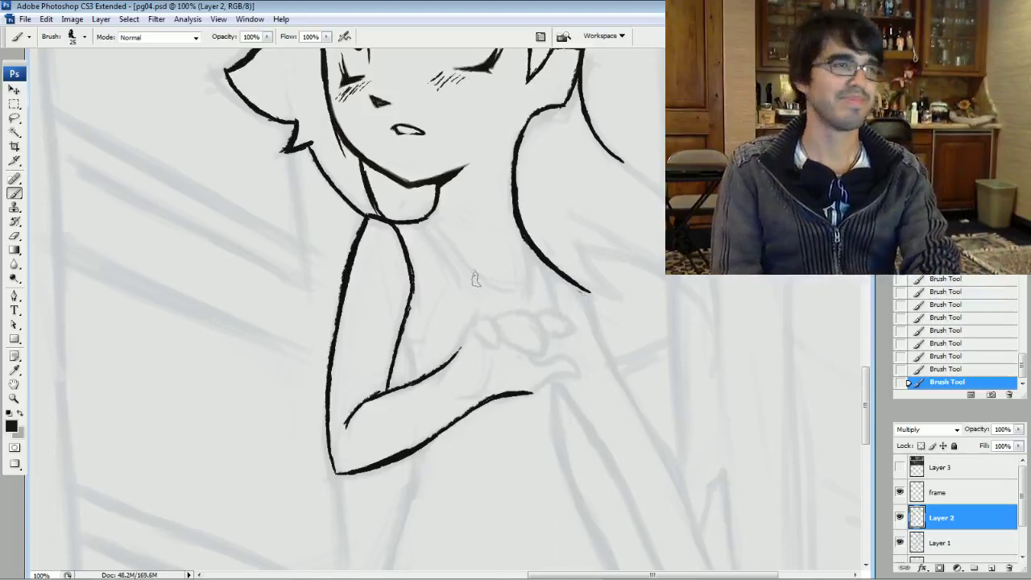
Ink the back of the hand and the curled fingers, stepping back in the history to redraw the outermost finger
mouse_move(443, 371)
mouse_down()
mouse_move(487, 307)
mouse_move(477, 319)
mouse_move(493, 330)
mouse_move(491, 319)
mouse_move(499, 342)
mouse_move(484, 342)
mouse_move(534, 358)
mouse_move(536, 316)
mouse_move(512, 311)
mouse_move(521, 312)
mouse_move(504, 322)
mouse_move(563, 333)
mouse_move(573, 324)
mouse_move(547, 312)
mouse_up()
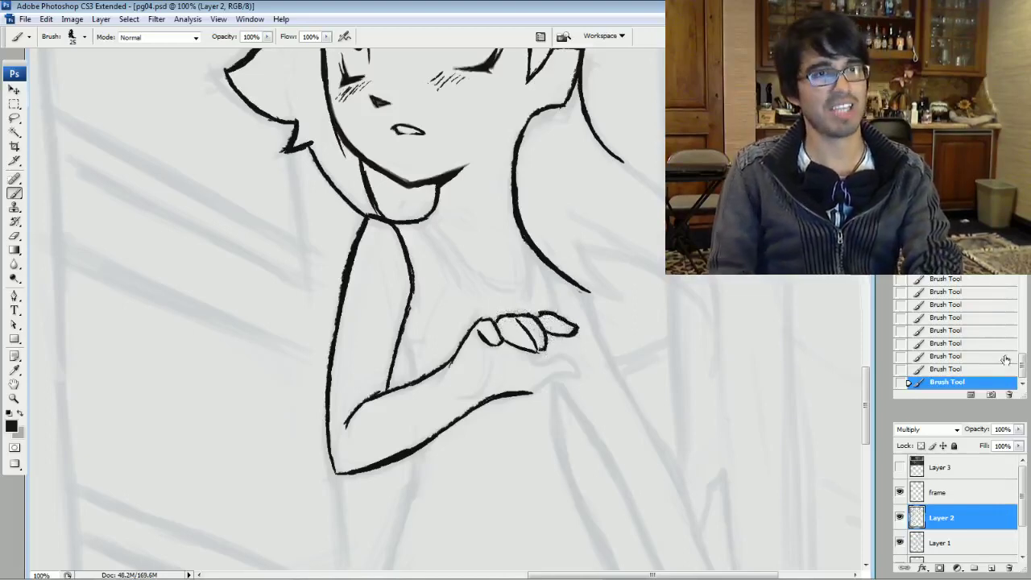
click(964, 343)
click(964, 330)
click(959, 317)
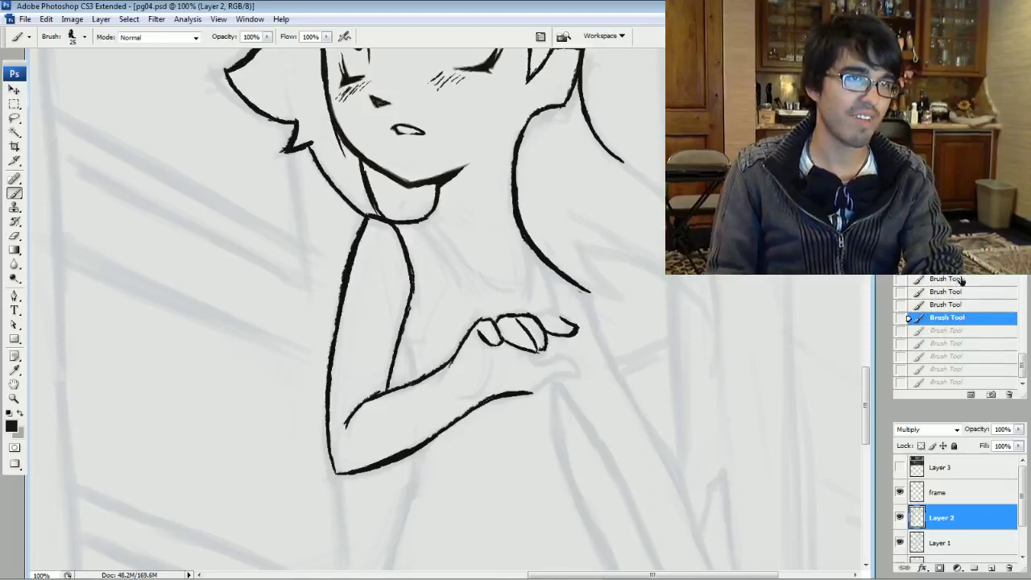
click(960, 279)
drag(569, 325, 547, 311)
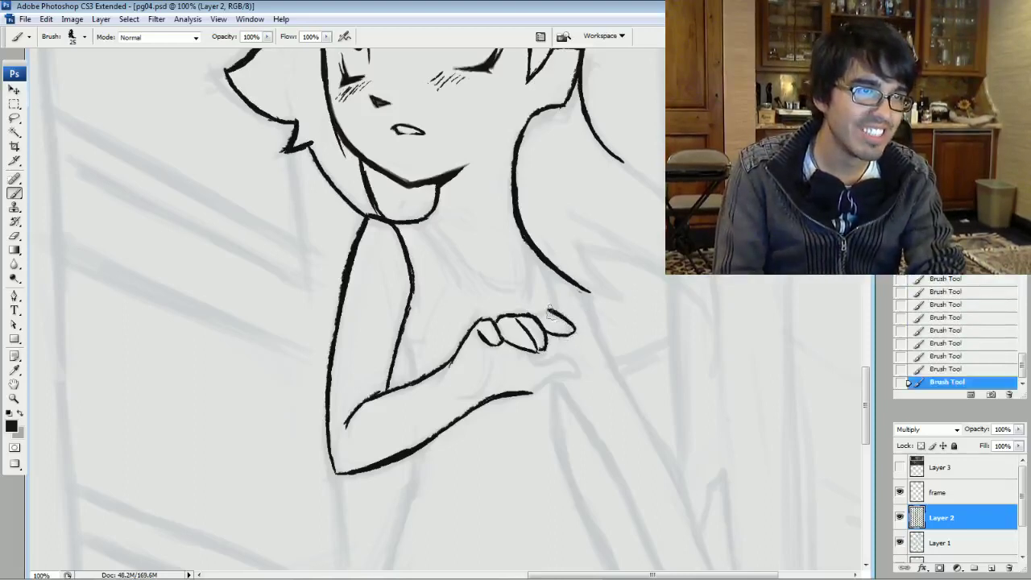
Ink the thumb and the palm crease, then erase the crease and redraw it as a thinner curve
mouse_move(530, 394)
mouse_down()
mouse_move(574, 380)
mouse_move(570, 356)
mouse_move(529, 360)
mouse_up()
mouse_move(464, 394)
mouse_down()
mouse_move(486, 382)
mouse_move(493, 354)
mouse_up()
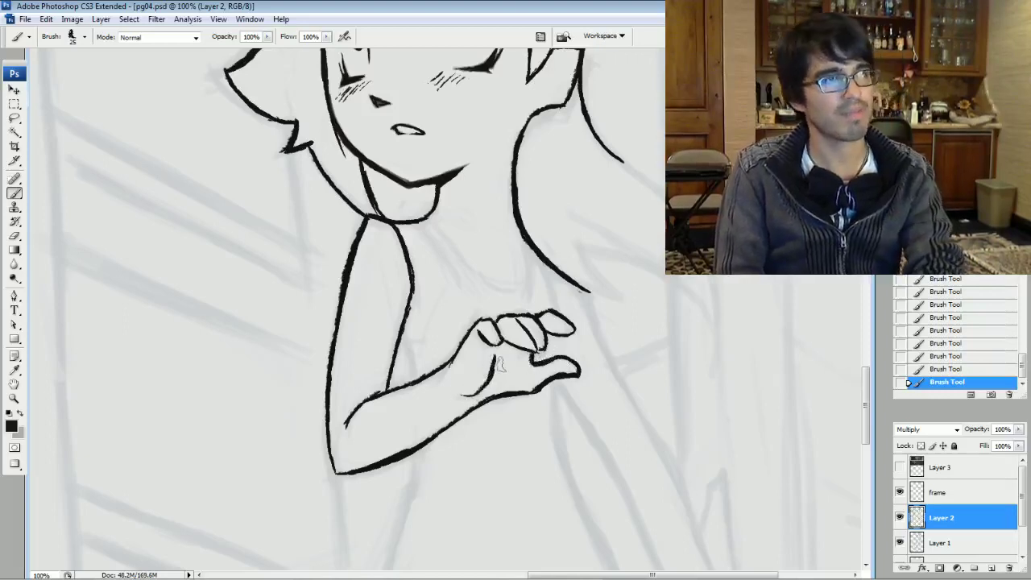
drag(497, 364, 463, 395)
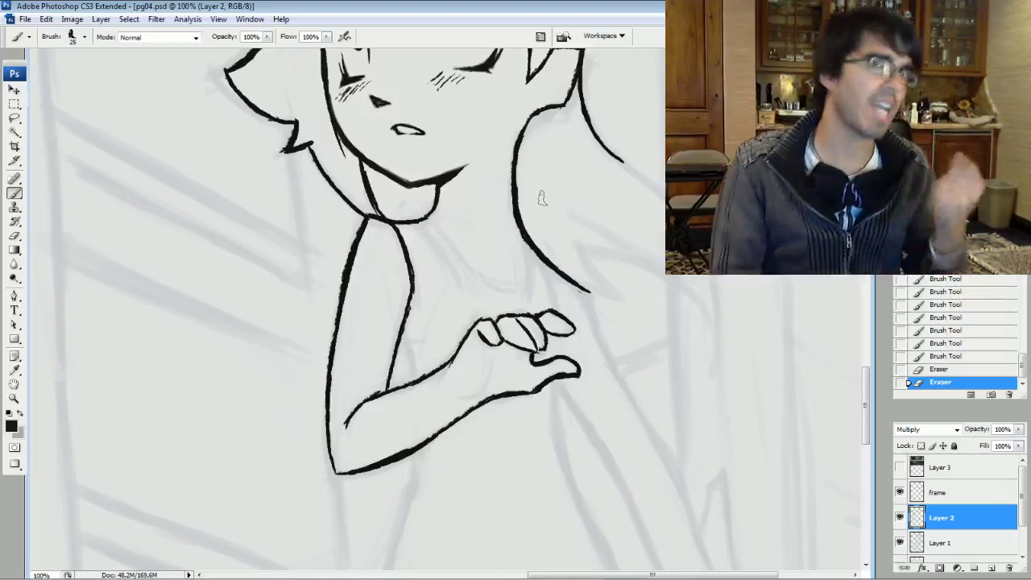
drag(455, 393, 483, 385)
mouse_move(471, 391)
mouse_down()
mouse_move(488, 353)
mouse_move(469, 395)
mouse_up()
Rework the bend of the wrist's upper contour where it meets the forearm, finishing with a 20 px brush
drag(452, 358, 447, 373)
drag(458, 350, 448, 374)
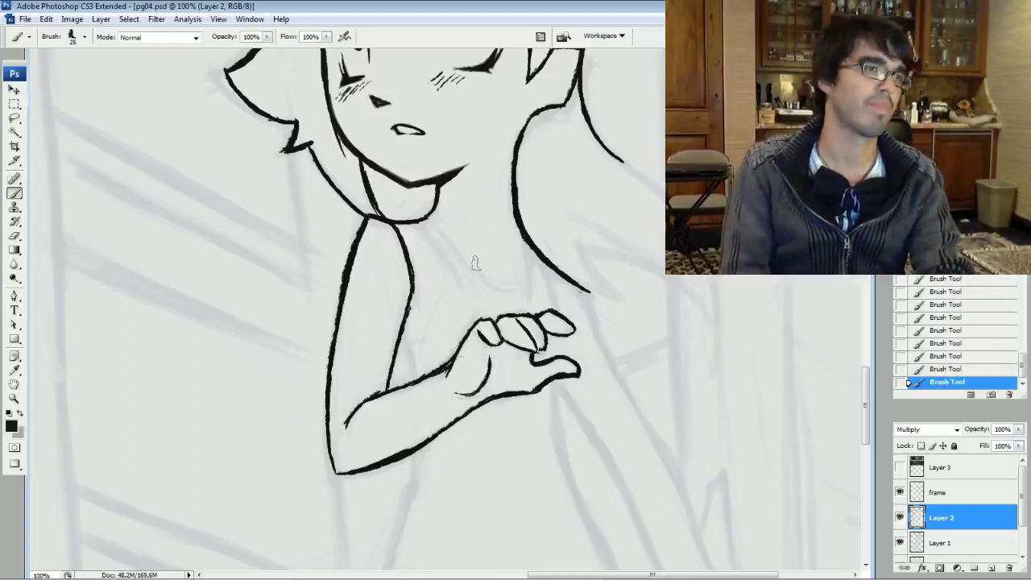
mouse_move(443, 374)
mouse_down()
mouse_move(451, 350)
mouse_move(481, 331)
mouse_move(450, 363)
mouse_up()
key(bracketleft)
drag(443, 369, 455, 355)
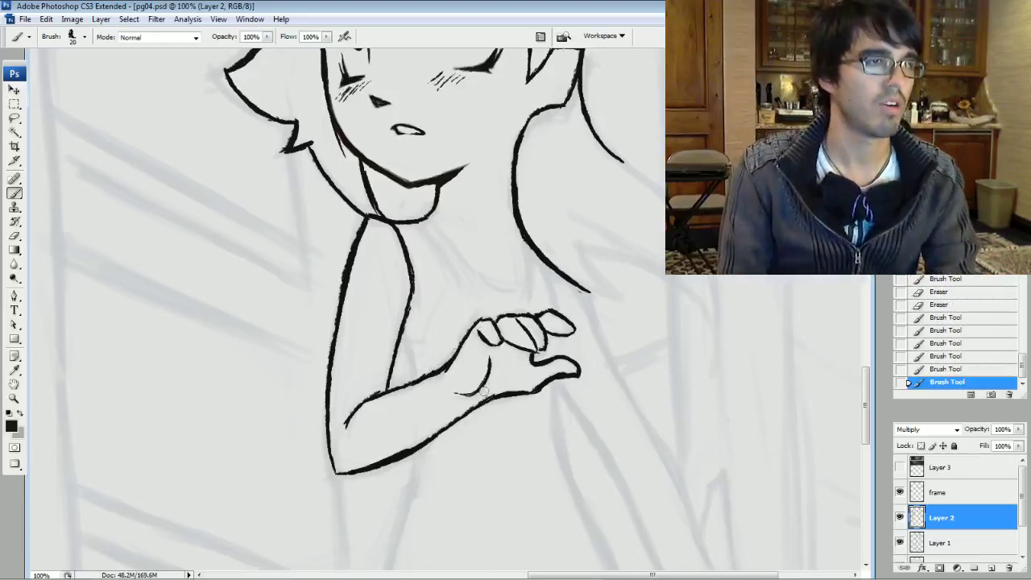
Refine the palm crease, then trim the lower edge of the thumb's base with the Eraser and re-ink it
mouse_move(482, 388)
mouse_down()
mouse_move(464, 393)
mouse_move(477, 366)
mouse_move(491, 413)
mouse_move(487, 380)
mouse_up()
drag(465, 392, 491, 365)
drag(484, 383, 492, 356)
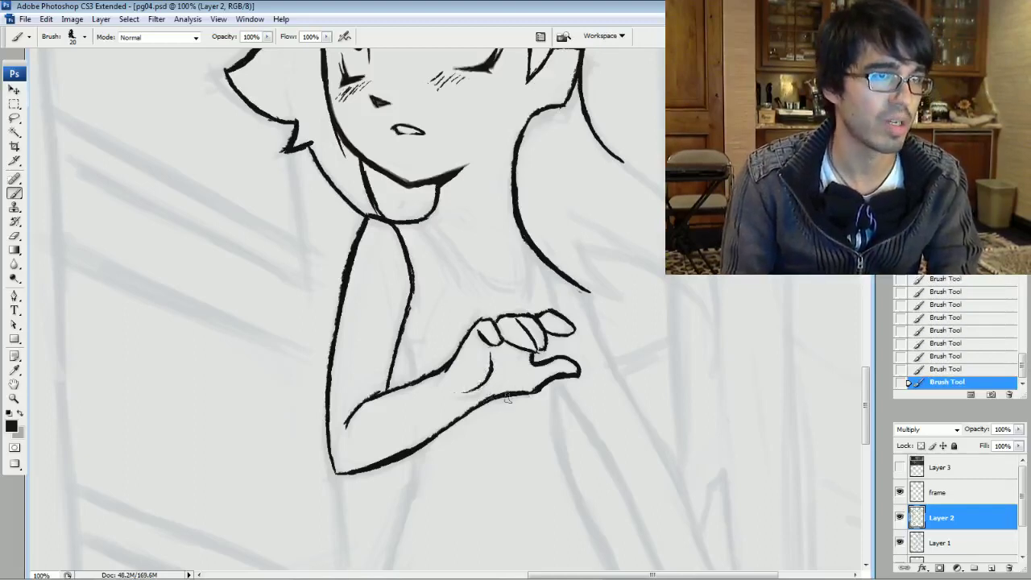
key(e)
mouse_move(516, 390)
mouse_down()
mouse_move(541, 380)
mouse_move(528, 395)
mouse_up()
drag(533, 390, 524, 393)
drag(533, 391, 512, 394)
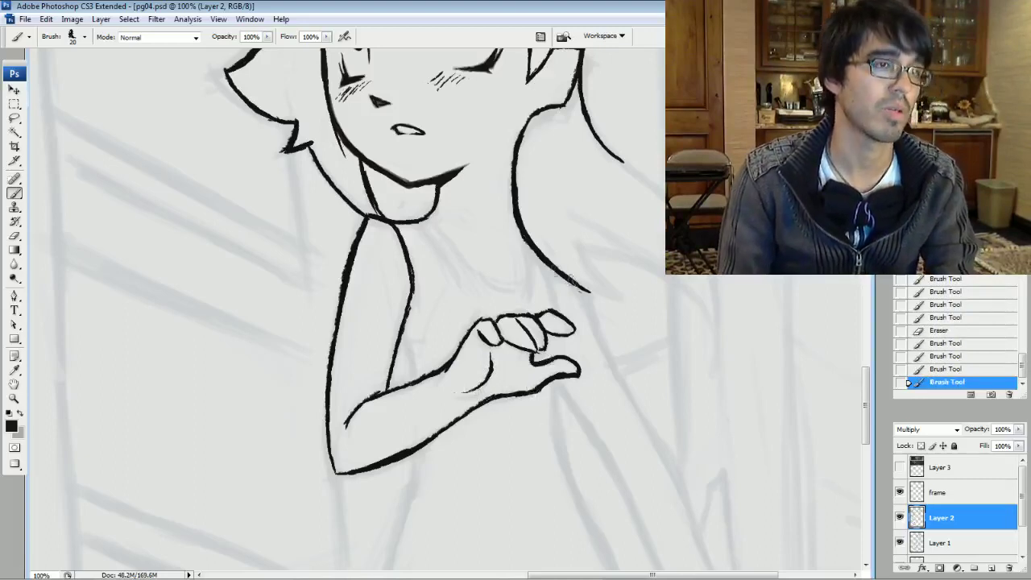
Touch up the outline of the first knuckle, the back of the hand and the forearm's upper contour
mouse_move(495, 321)
mouse_down()
mouse_move(501, 341)
mouse_move(481, 319)
mouse_up()
drag(491, 319, 463, 344)
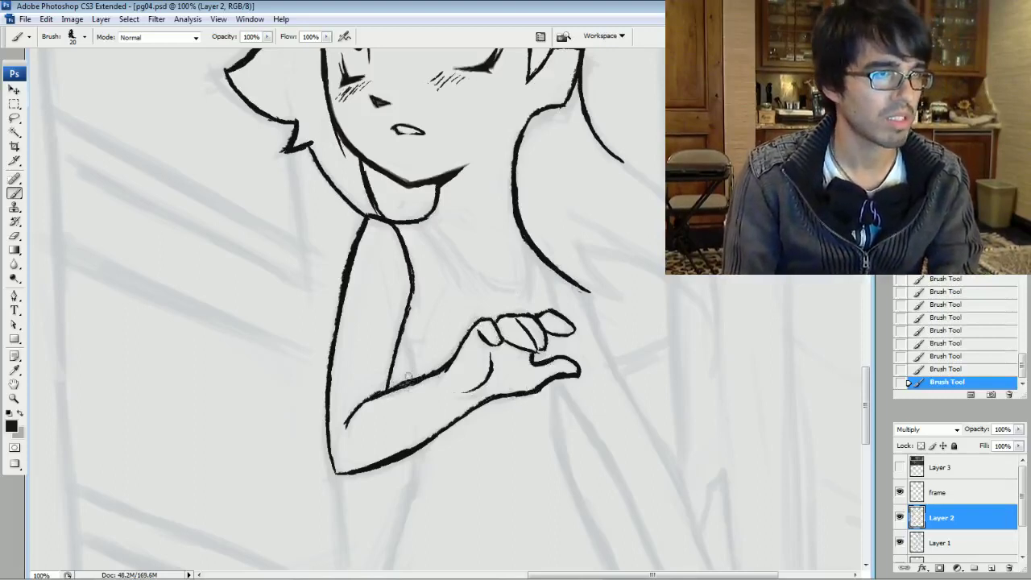
mouse_move(411, 376)
mouse_down()
mouse_move(435, 364)
mouse_move(426, 374)
mouse_up()
drag(417, 379, 448, 362)
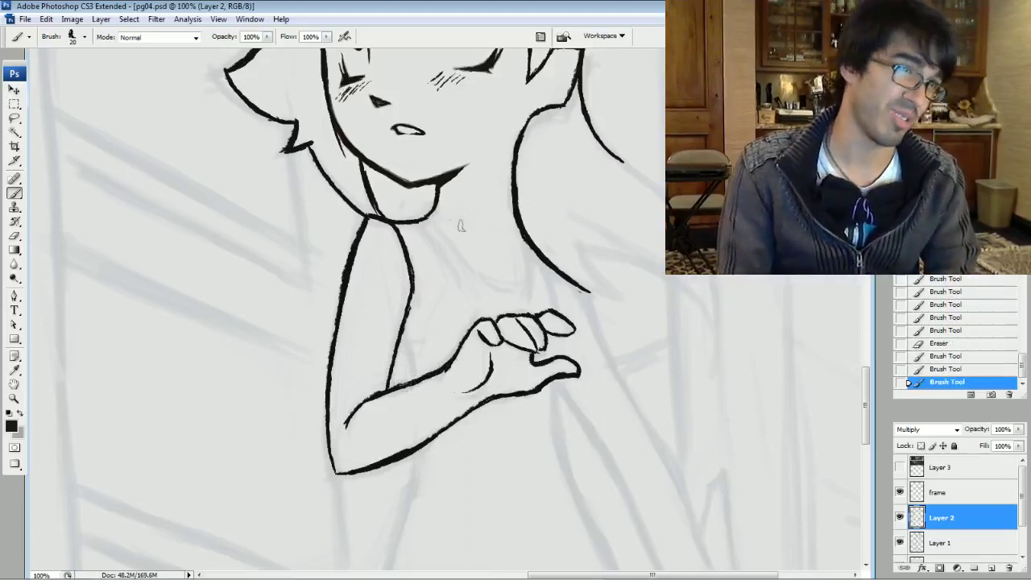
Ink the shirt's V-shaped neckline from the collar down to the fingers with a 25 px brush, reverting a stray first stroke
drag(430, 230, 455, 248)
drag(433, 229, 481, 281)
click(948, 368)
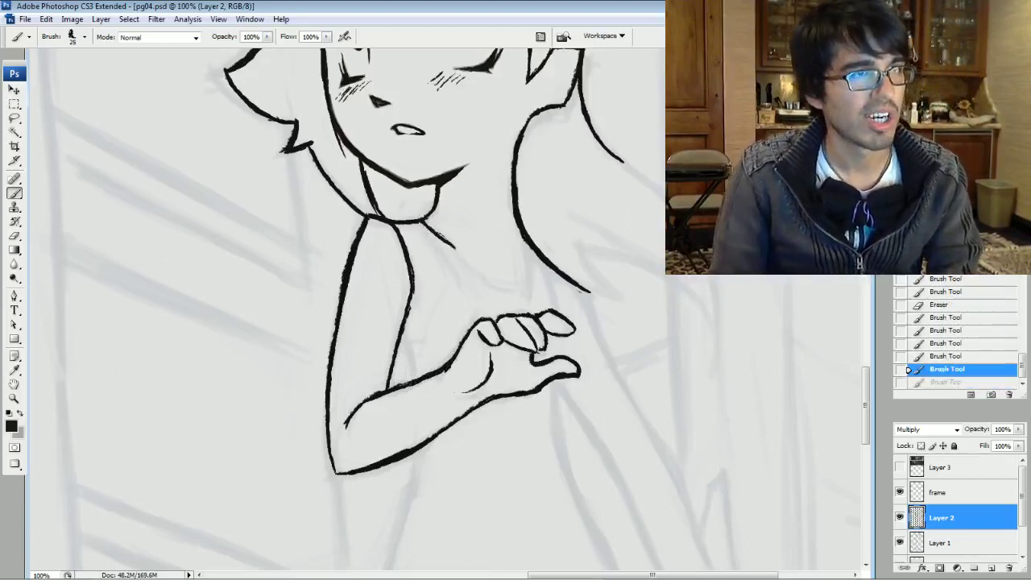
drag(428, 225, 439, 236)
drag(441, 237, 476, 273)
mouse_move(425, 224)
mouse_down()
mouse_move(509, 303)
mouse_move(538, 280)
mouse_move(532, 309)
mouse_move(528, 246)
mouse_up()
mouse_move(540, 290)
mouse_down()
mouse_move(532, 248)
mouse_move(532, 306)
mouse_move(494, 290)
mouse_move(502, 297)
mouse_up()
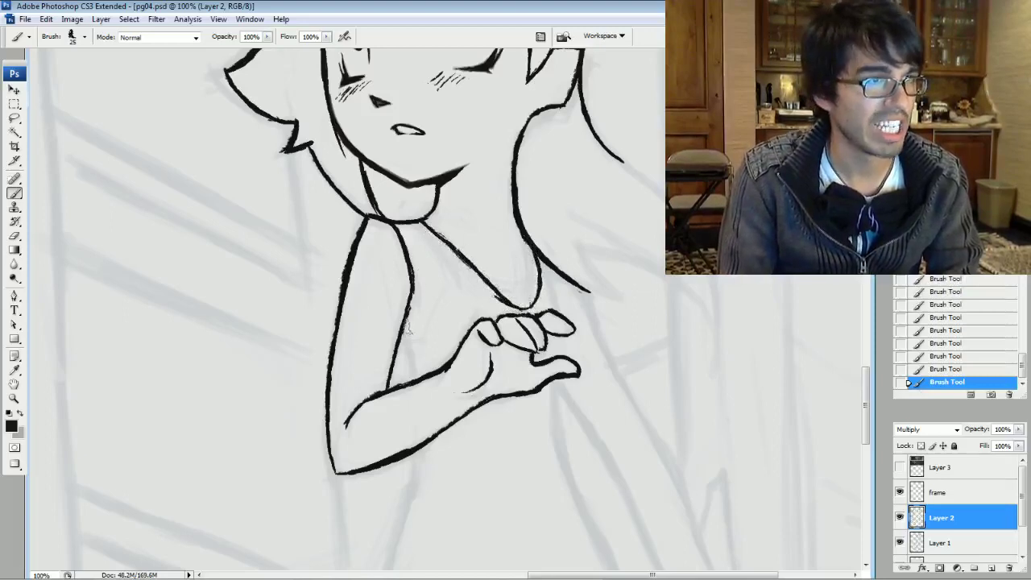
Ink the torso's side line below the armpit and the vertical body line running behind the raised hand
drag(412, 385, 399, 317)
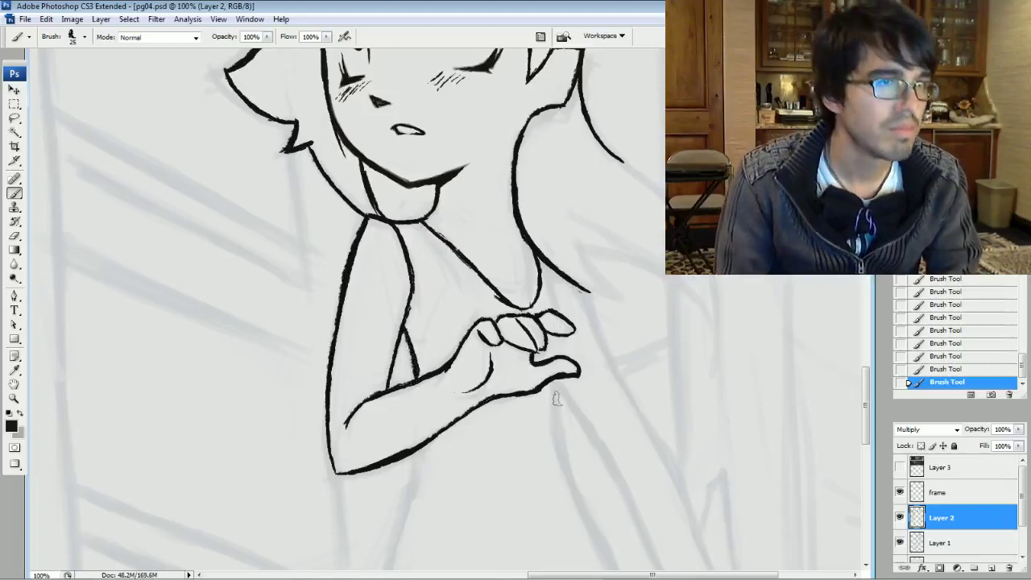
drag(540, 255, 557, 317)
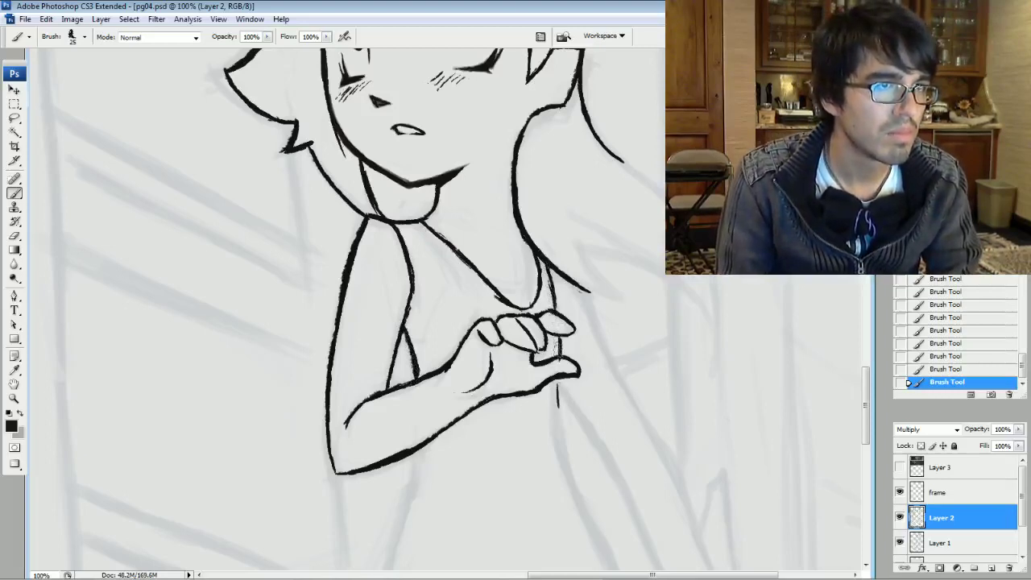
drag(557, 383, 558, 416)
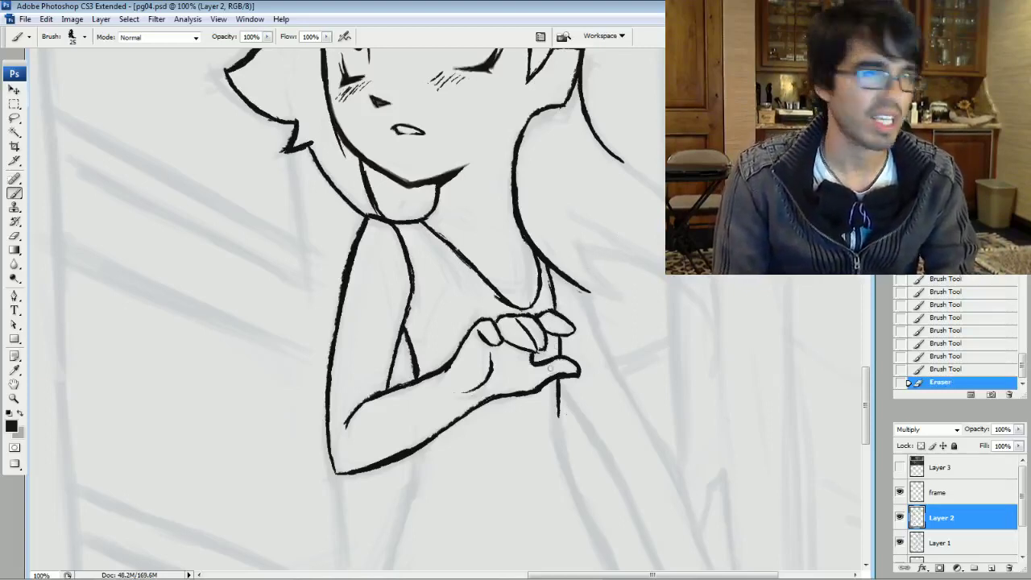
Erase the forearm's upper contour and re-ink it from elbow crease to knuckles with a thinner 20 px brush
drag(456, 392, 538, 344)
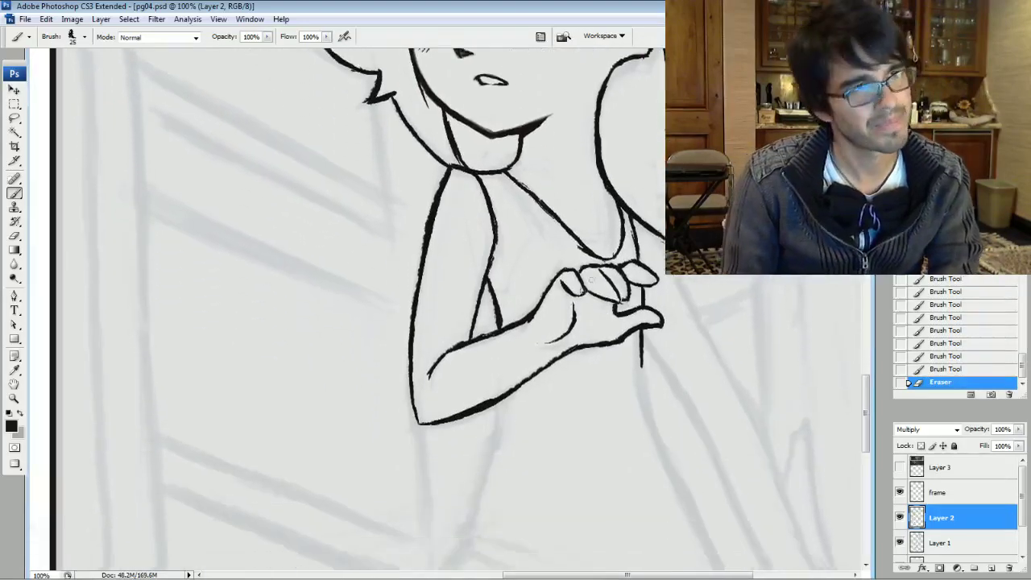
drag(530, 309, 456, 345)
drag(525, 314, 494, 344)
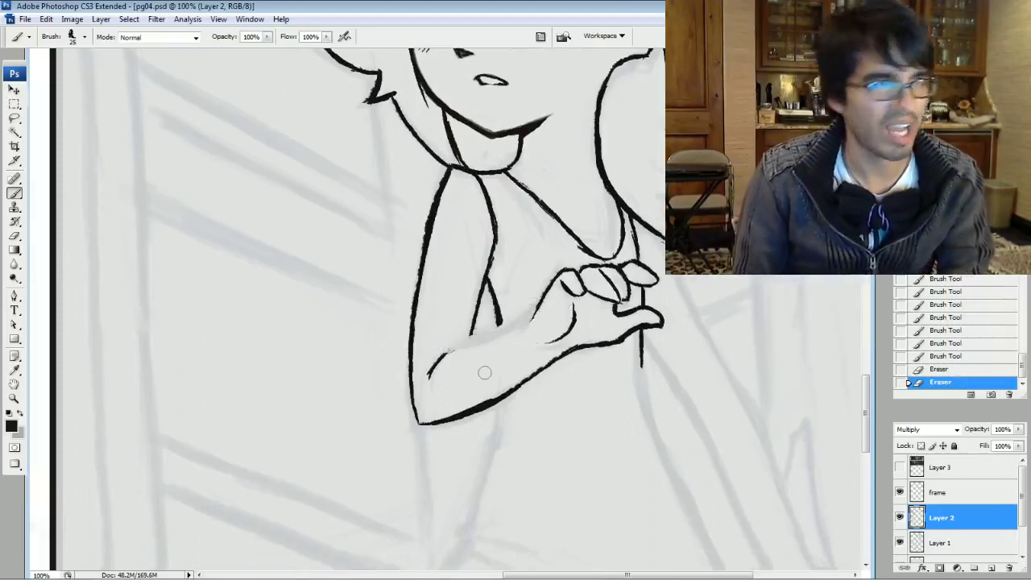
mouse_move(428, 372)
mouse_down()
mouse_move(518, 331)
mouse_move(549, 295)
mouse_up()
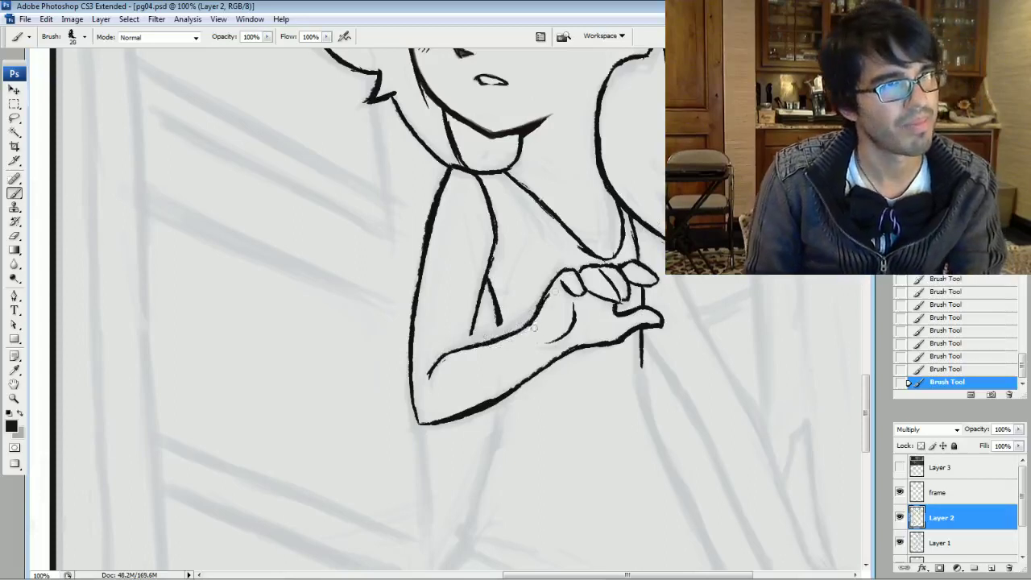
mouse_move(548, 296)
mouse_down()
mouse_move(538, 321)
mouse_move(538, 309)
mouse_up()
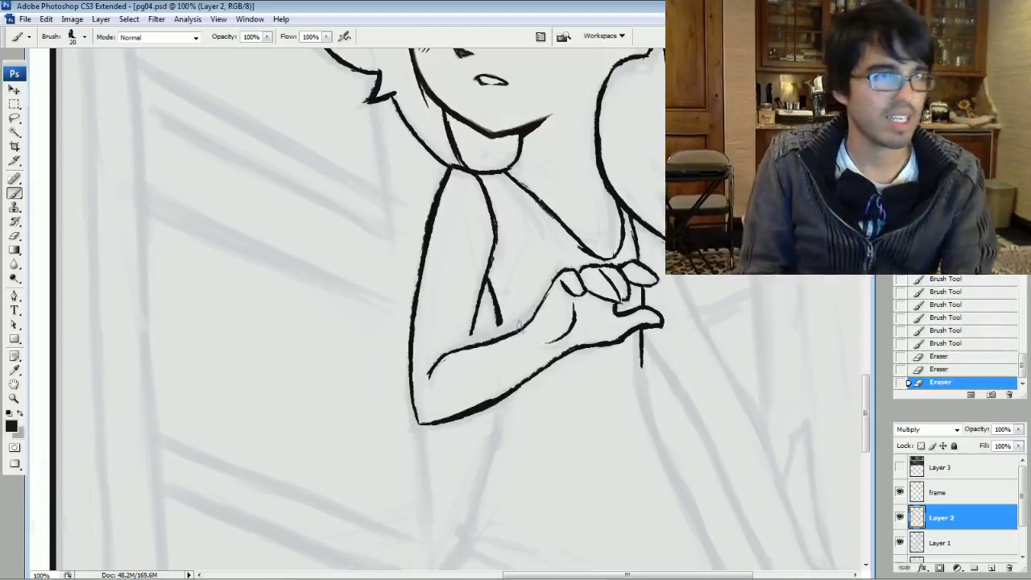
drag(518, 328, 538, 312)
mouse_move(532, 319)
mouse_down()
mouse_move(545, 298)
mouse_move(532, 317)
mouse_up()
drag(555, 276, 551, 283)
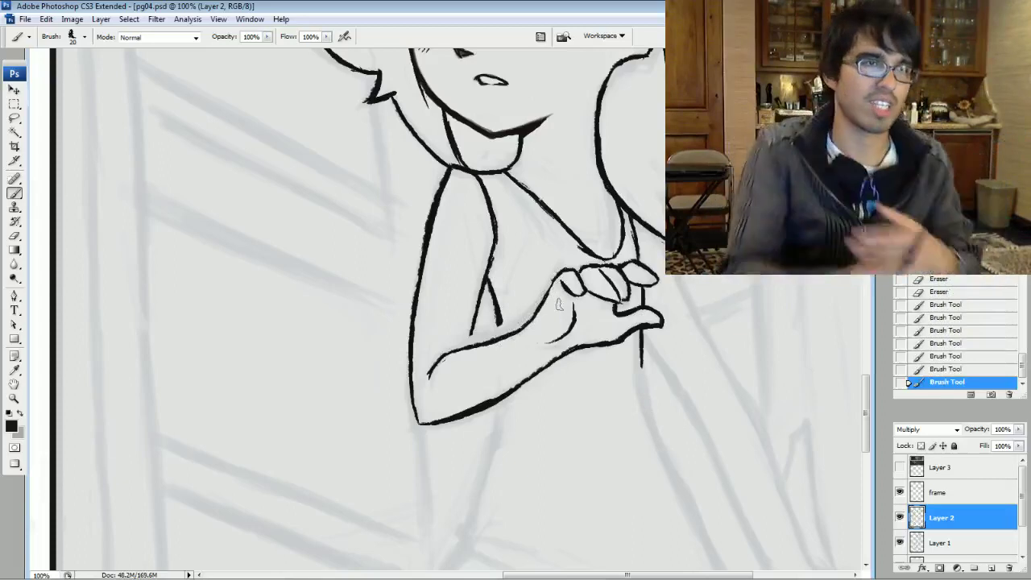
Thin the forearm's lower contour with the Eraser and re-ink it smoothly from the elbow to the hand
mouse_move(472, 407)
mouse_down()
mouse_move(515, 384)
mouse_move(506, 400)
mouse_up()
drag(469, 418, 540, 379)
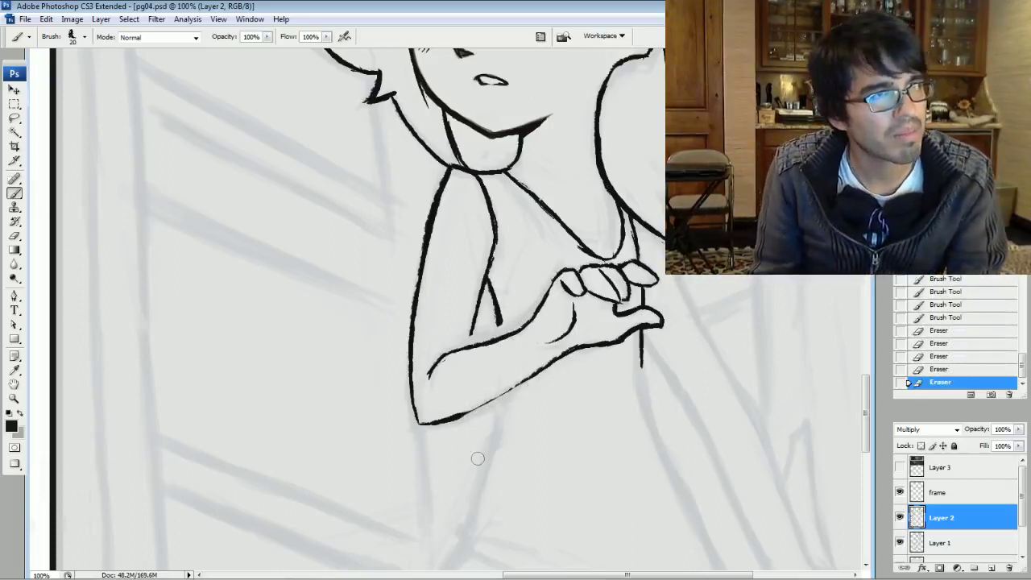
drag(465, 416, 590, 340)
Erase and re-ink the upper arm's inner line, extend the torso's side line to the forearm, and touch up the fingers
drag(474, 323, 470, 345)
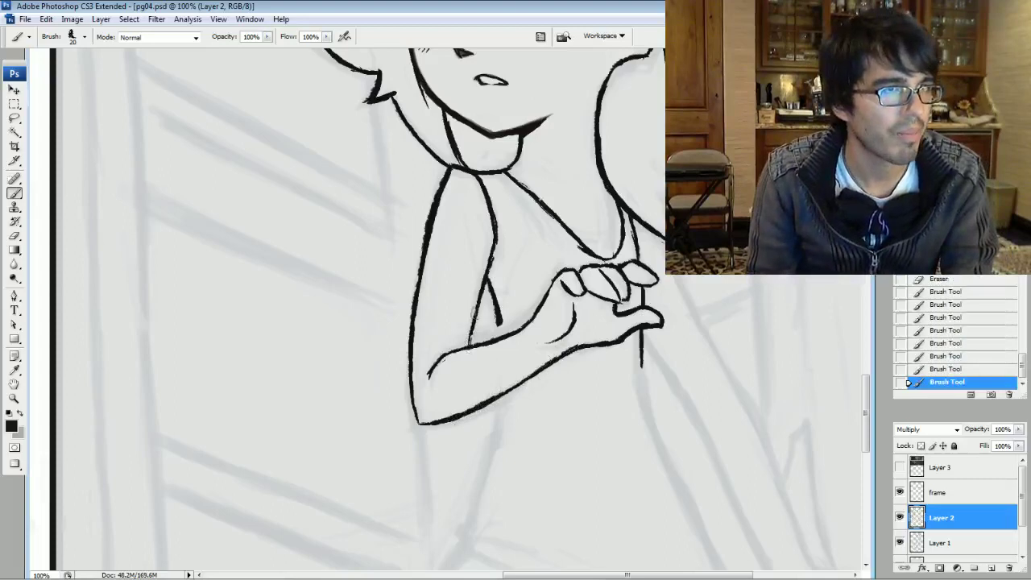
mouse_move(493, 234)
mouse_down()
mouse_move(474, 329)
mouse_move(481, 287)
mouse_up()
key(b)
drag(470, 340, 492, 246)
drag(482, 282, 489, 245)
drag(485, 269, 492, 234)
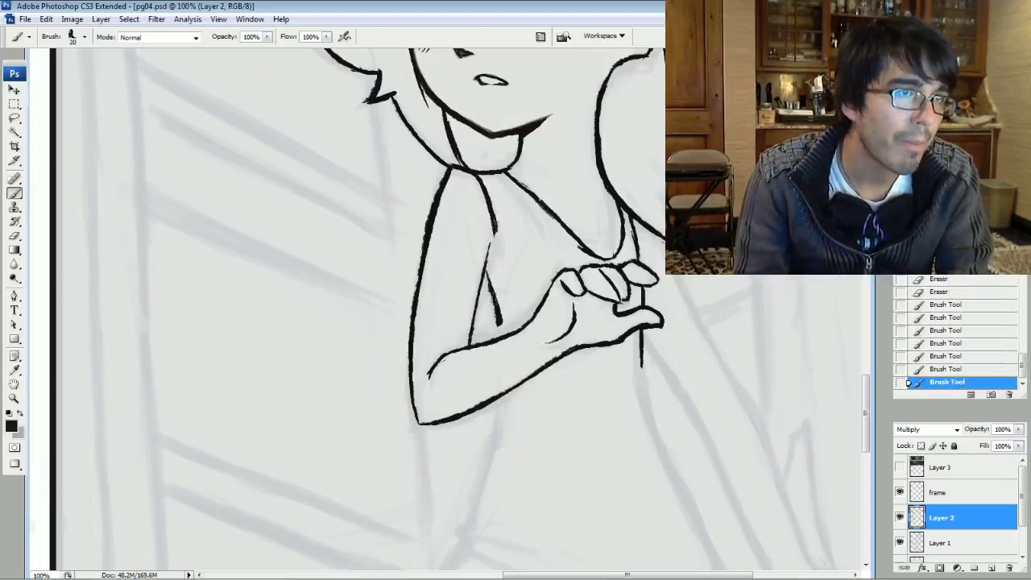
drag(495, 306, 501, 335)
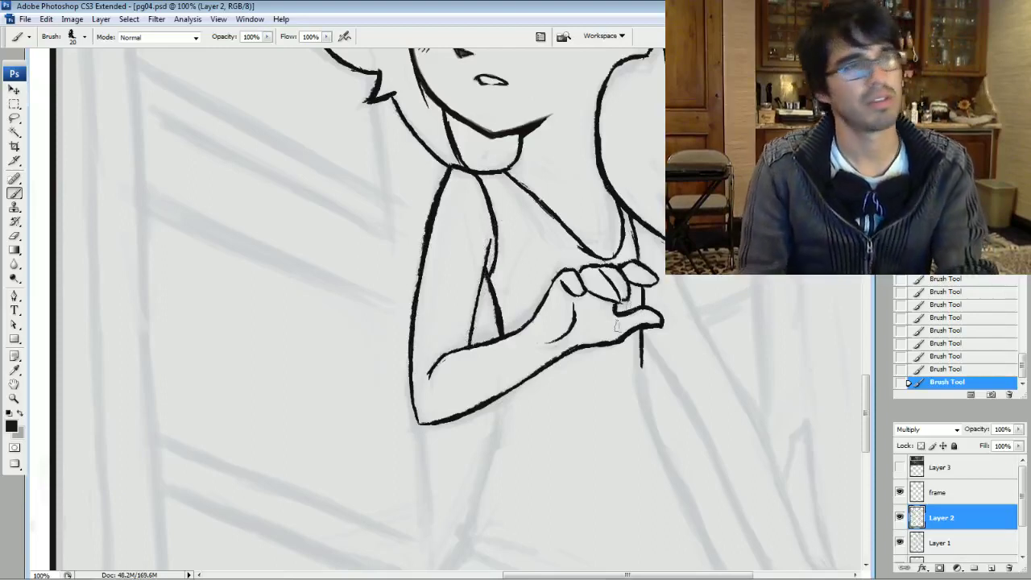
mouse_move(583, 288)
mouse_down()
mouse_move(600, 297)
mouse_move(598, 277)
mouse_up()
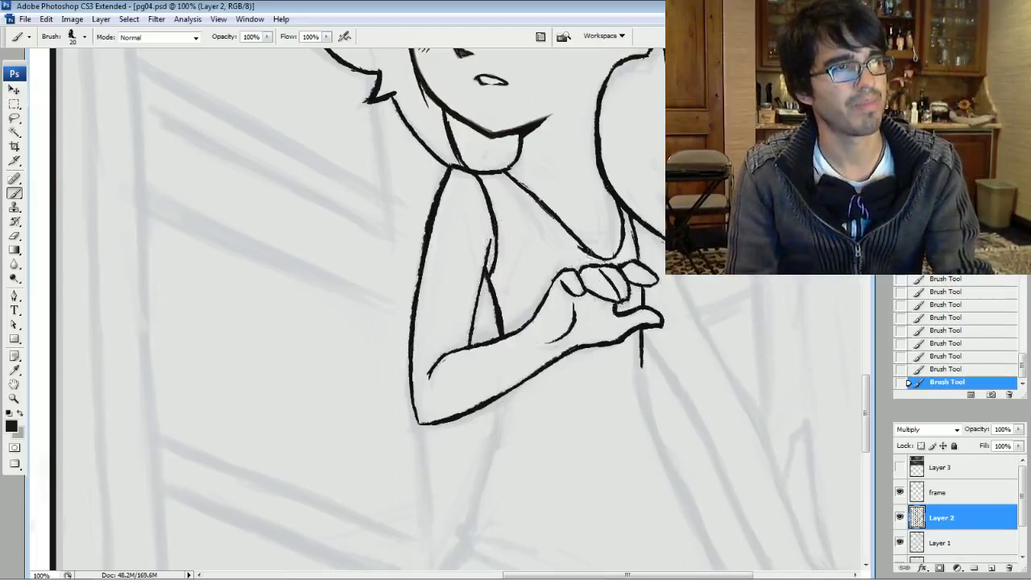
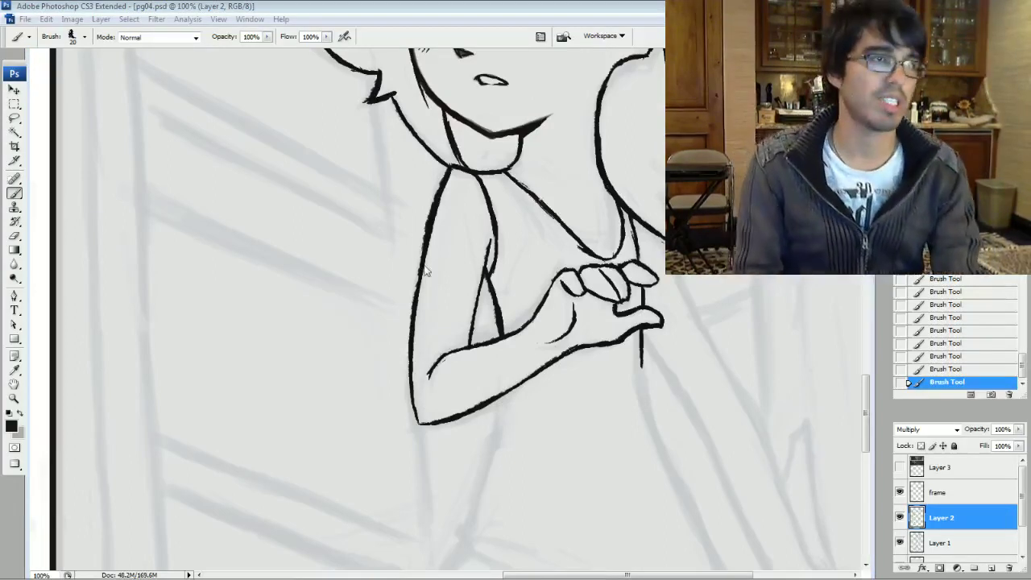
Erase the neckline and re-ink it as a smooth curve at 30 px with the Aufgenommener Pinsel 4 5 brush
right_click(451, 300)
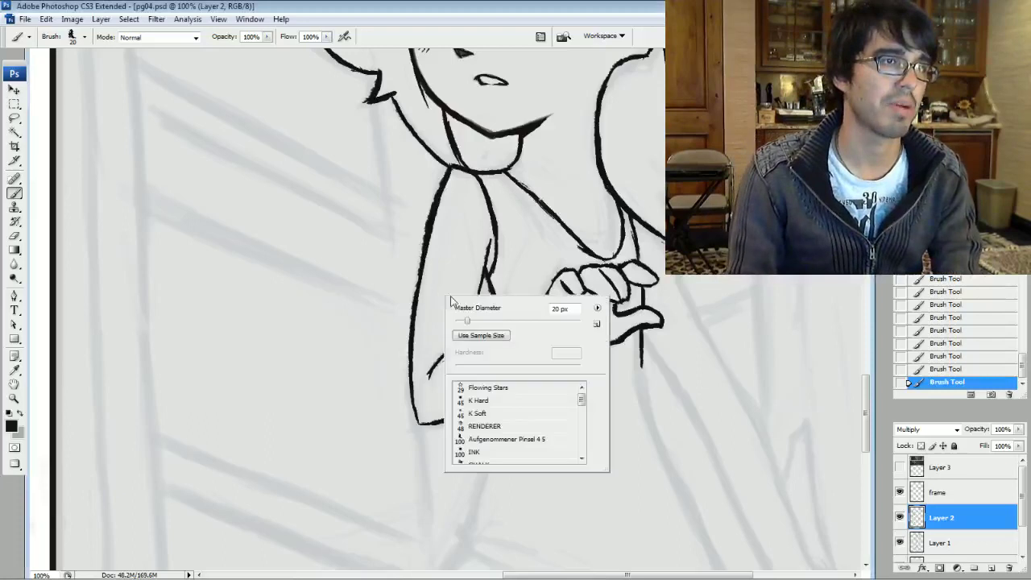
click(498, 439)
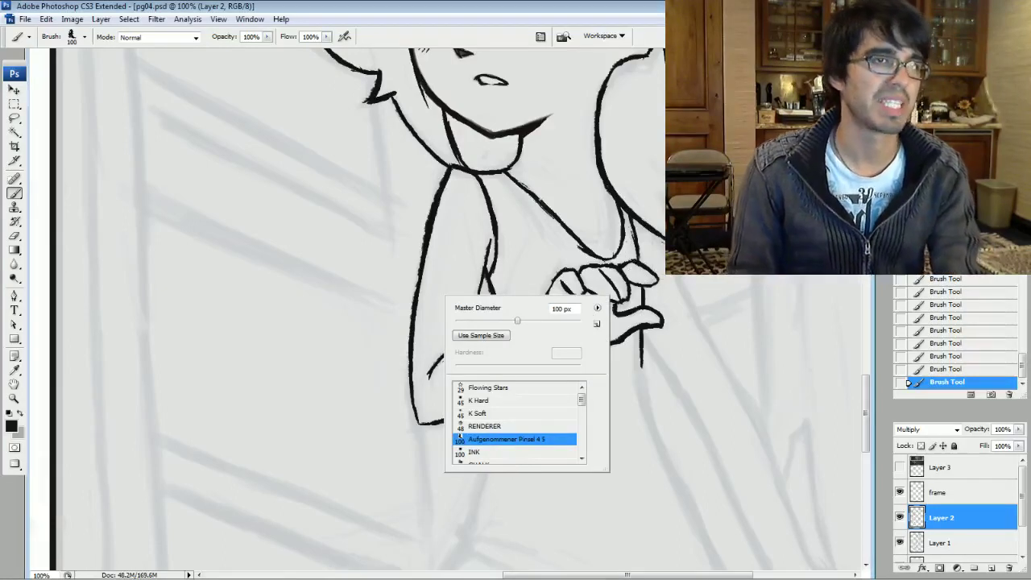
key(Return)
drag(604, 346, 453, 298)
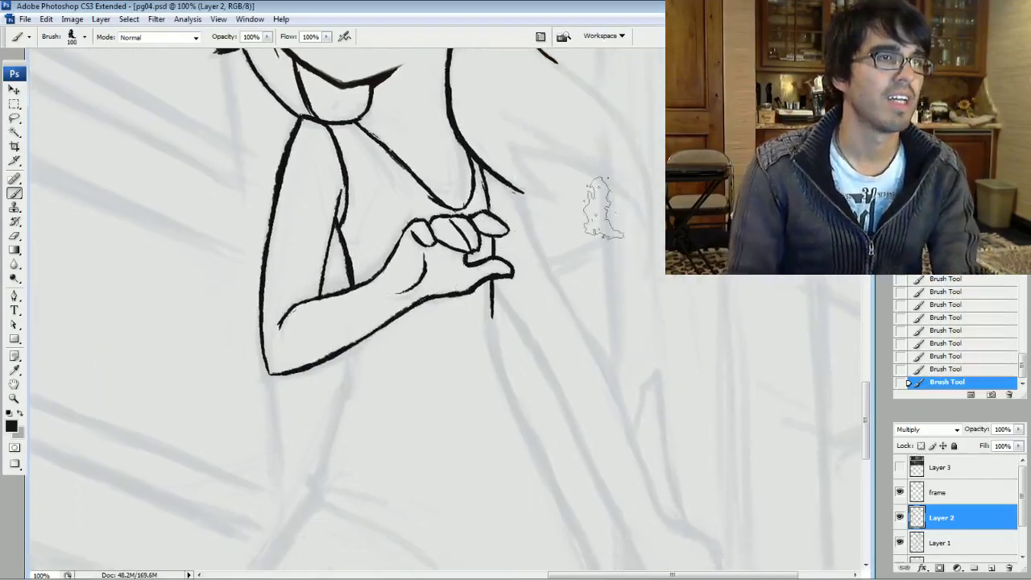
drag(563, 178, 628, 294)
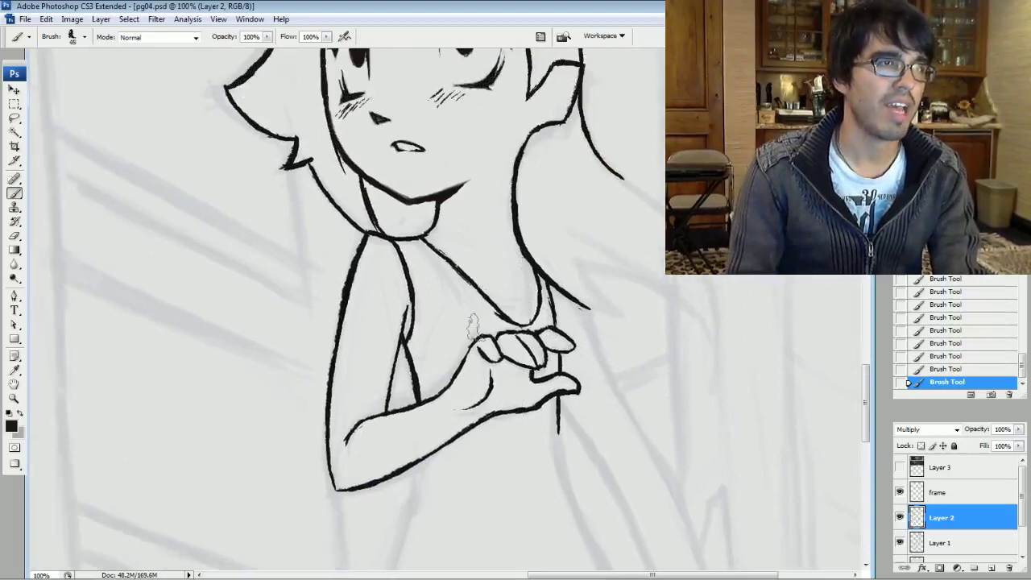
mouse_move(505, 307)
mouse_down()
mouse_move(523, 273)
mouse_move(533, 280)
mouse_move(512, 262)
mouse_move(481, 283)
mouse_move(425, 246)
mouse_up()
key(bracketleft)
key(bracketleft)
key(bracketleft)
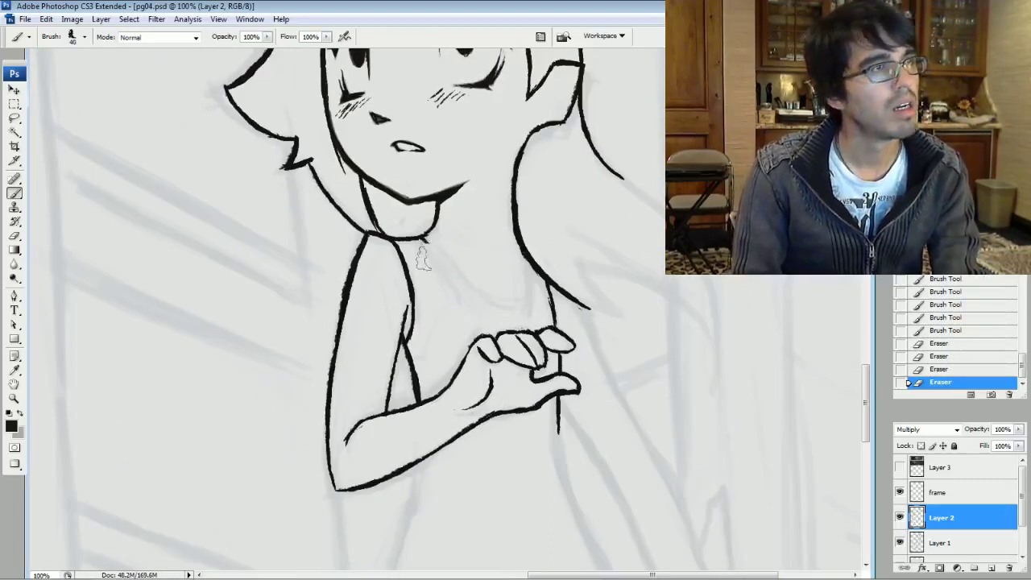
mouse_move(423, 242)
mouse_down()
mouse_move(470, 295)
mouse_move(506, 317)
mouse_move(529, 266)
mouse_move(528, 304)
mouse_move(529, 286)
mouse_up()
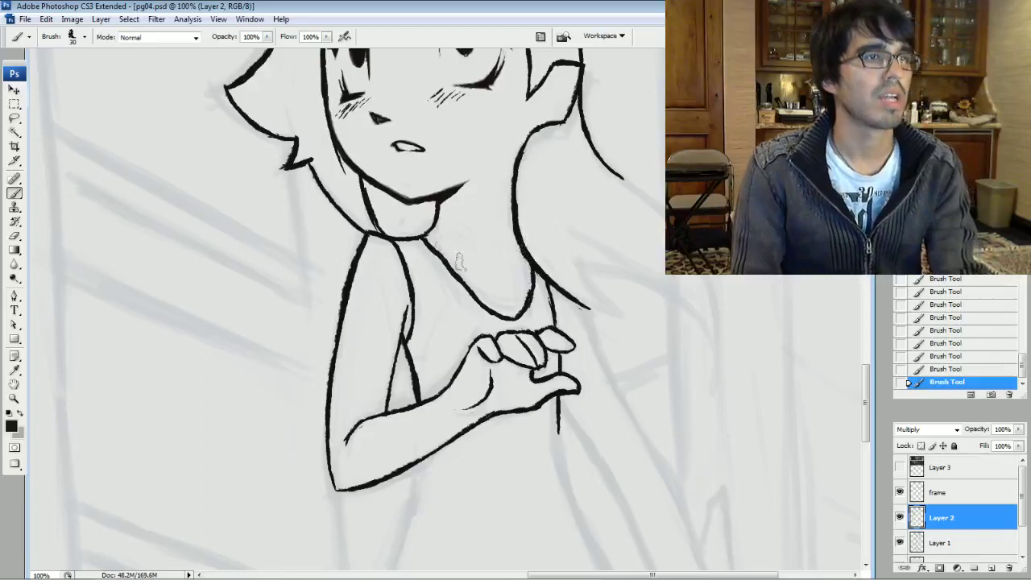
Ink the torso's side line from below the forearm to the waist, ending in a small notch
mouse_move(475, 435)
mouse_down()
mouse_move(362, 284)
mouse_move(342, 135)
mouse_move(427, 154)
mouse_up()
drag(467, 352, 500, 286)
drag(359, 255, 364, 271)
mouse_move(359, 254)
mouse_down()
mouse_move(372, 250)
mouse_move(400, 119)
mouse_up()
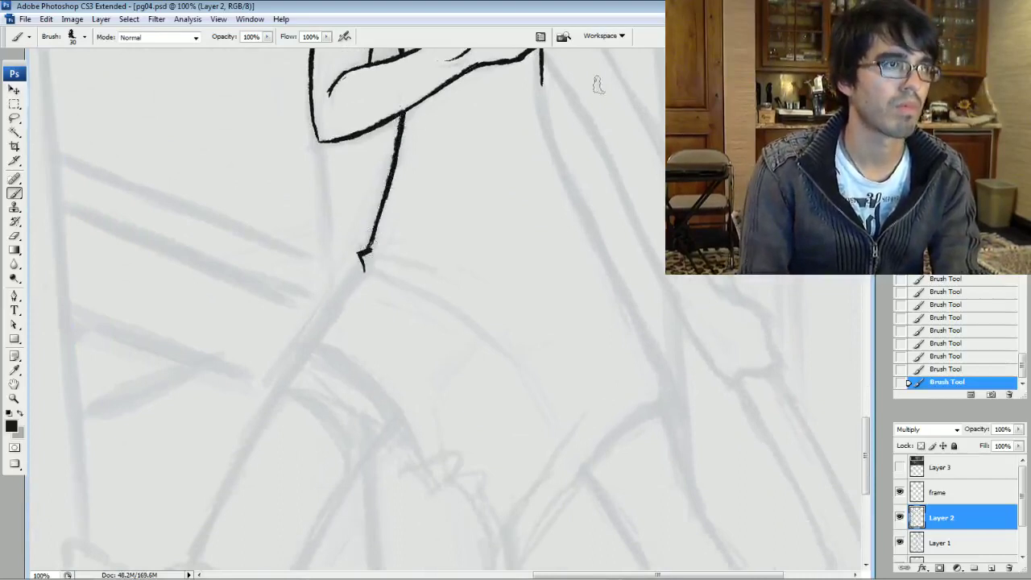
Ink two fold lines sweeping from the waist notch across the dress and the hip line running down from it
scroll(594, 85, up, 7)
mouse_move(391, 482)
mouse_down()
mouse_move(441, 329)
mouse_move(491, 250)
mouse_move(602, 314)
mouse_up()
drag(476, 221, 540, 240)
drag(596, 306, 626, 335)
drag(403, 312, 436, 258)
mouse_move(404, 310)
mouse_down()
mouse_move(448, 241)
mouse_move(397, 326)
mouse_up()
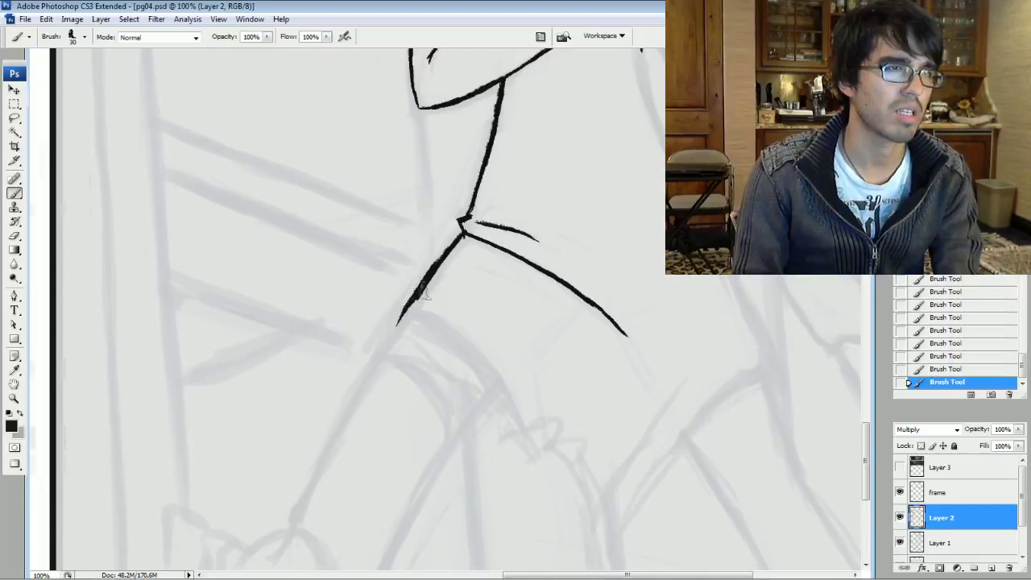
Ink the curved hem from the hip line over the near thigh, smooth it with a 25 px brush, and thin the hip line
drag(423, 289, 457, 202)
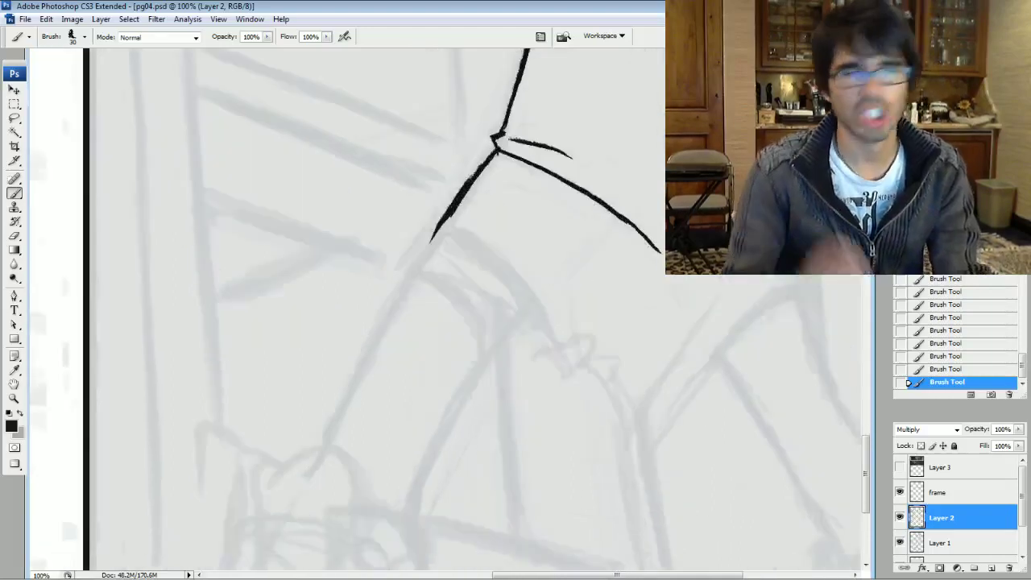
mouse_move(429, 240)
mouse_down()
mouse_move(453, 231)
mouse_move(445, 235)
mouse_move(471, 242)
mouse_move(435, 241)
mouse_move(465, 238)
mouse_move(502, 263)
mouse_move(503, 253)
mouse_move(497, 264)
mouse_move(482, 244)
mouse_move(536, 307)
mouse_move(509, 277)
mouse_move(547, 351)
mouse_move(531, 281)
mouse_up()
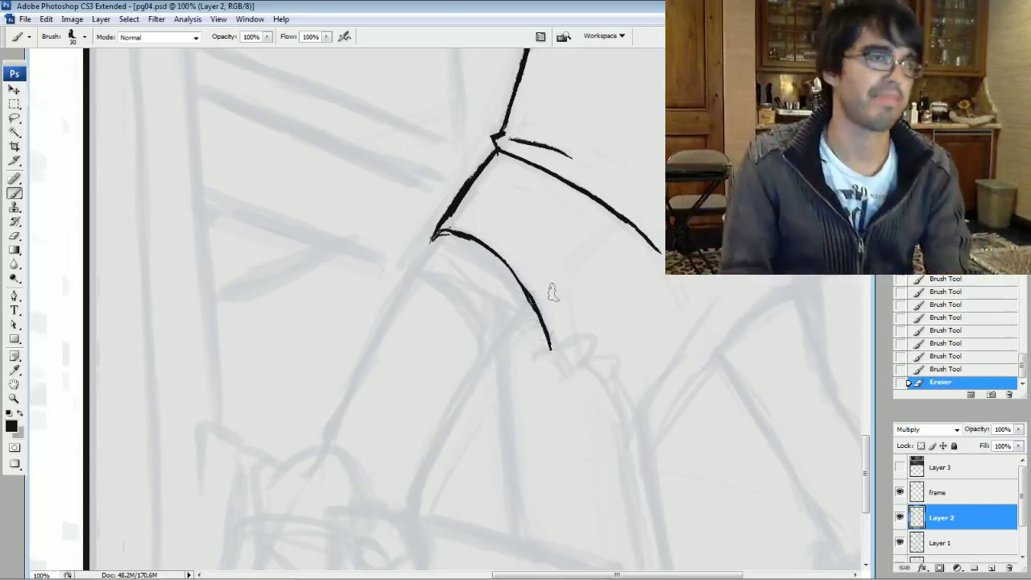
mouse_move(522, 284)
mouse_down()
mouse_move(536, 309)
mouse_move(529, 295)
mouse_up()
drag(512, 269, 530, 296)
drag(502, 257, 524, 287)
mouse_move(503, 259)
mouse_down()
mouse_move(526, 290)
mouse_move(521, 282)
mouse_up()
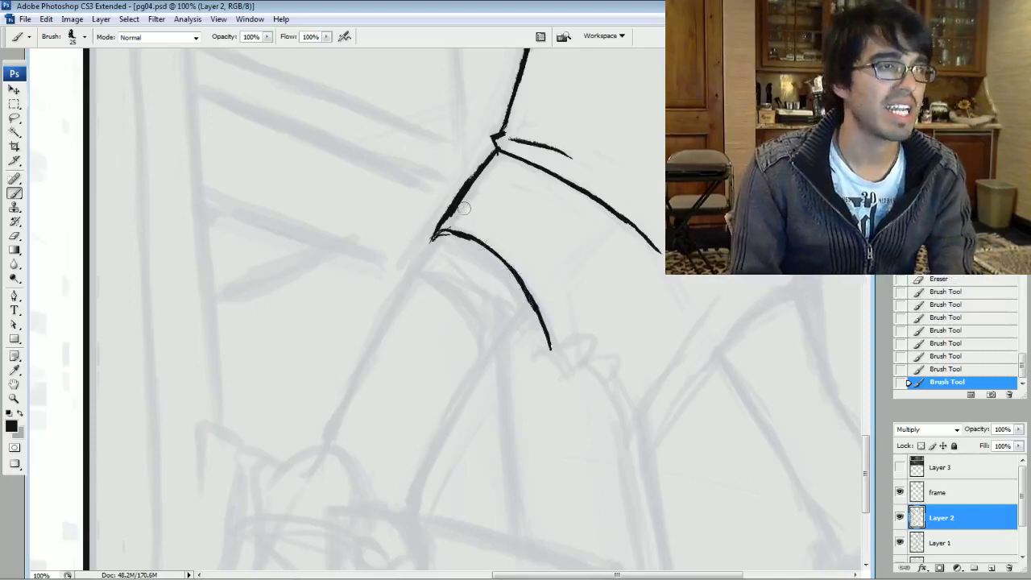
drag(473, 182, 442, 212)
drag(453, 199, 425, 236)
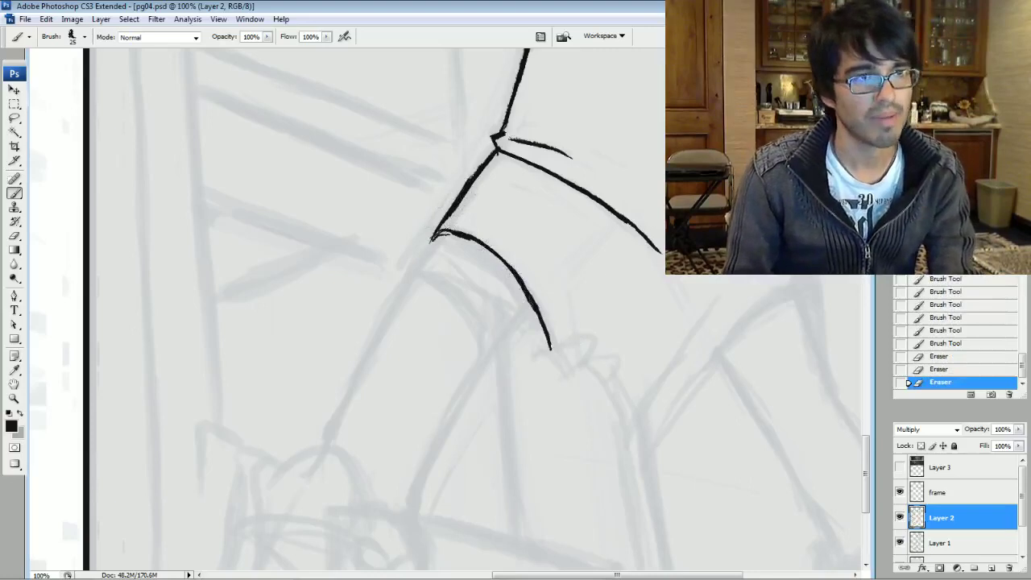
Ink the ruffled folds of the hem, its lower point, and the hem edge rising to the far corner
drag(766, 294, 733, 278)
mouse_move(519, 333)
mouse_down()
mouse_move(553, 318)
mouse_move(544, 348)
mouse_move(576, 337)
mouse_move(585, 350)
mouse_move(572, 367)
mouse_move(597, 441)
mouse_move(610, 420)
mouse_move(597, 449)
mouse_move(693, 328)
mouse_up()
mouse_move(666, 360)
mouse_down()
mouse_move(750, 281)
mouse_move(589, 409)
mouse_move(601, 420)
mouse_up()
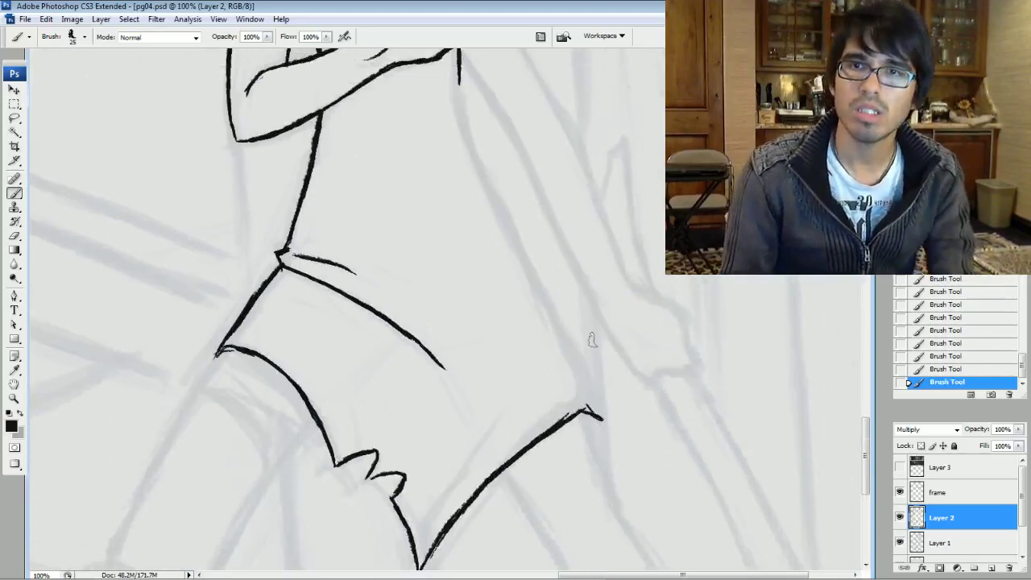
Ink the front body line from the hem's far corner up to the raised hand, cleaning its edges with the Eraser
drag(592, 413, 568, 345)
drag(580, 382, 538, 281)
drag(559, 335, 525, 255)
drag(543, 293, 507, 221)
mouse_move(523, 259)
mouse_down()
mouse_move(484, 179)
mouse_move(465, 376)
mouse_move(483, 344)
mouse_up()
drag(505, 381, 473, 314)
drag(491, 353, 466, 285)
drag(482, 332, 457, 253)
mouse_move(474, 306)
mouse_down()
mouse_move(456, 236)
mouse_move(478, 318)
mouse_move(507, 354)
mouse_move(517, 336)
mouse_move(474, 322)
mouse_move(462, 279)
mouse_up()
key(e)
drag(472, 311, 456, 250)
drag(469, 290, 459, 252)
drag(474, 309, 455, 219)
drag(493, 358, 479, 326)
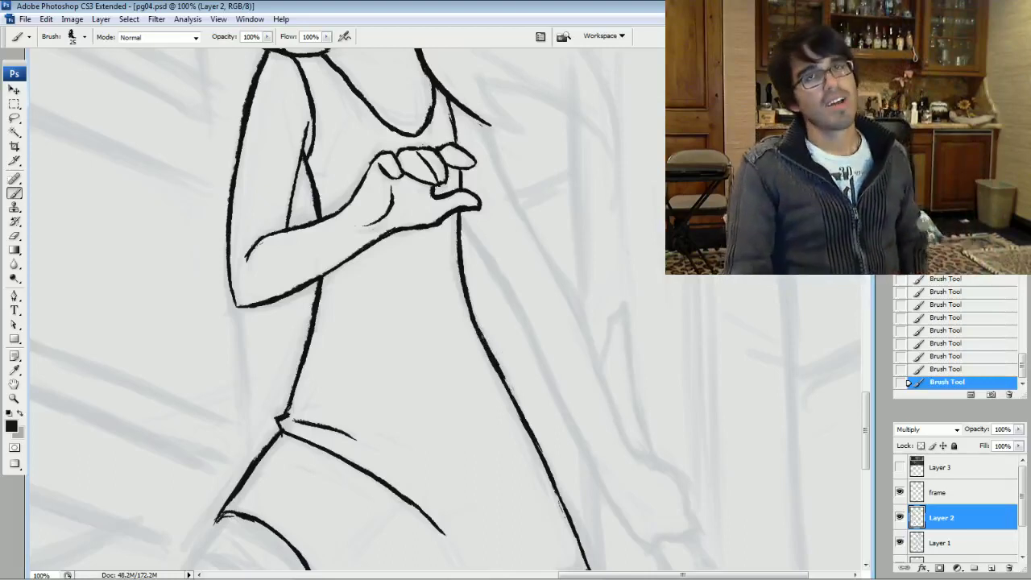
Trim the overshooting tip at the hem's far corner and re-ink it with a 20 px brush
mouse_move(451, 435)
mouse_down()
mouse_move(535, 299)
mouse_move(519, 251)
mouse_move(517, 153)
mouse_up()
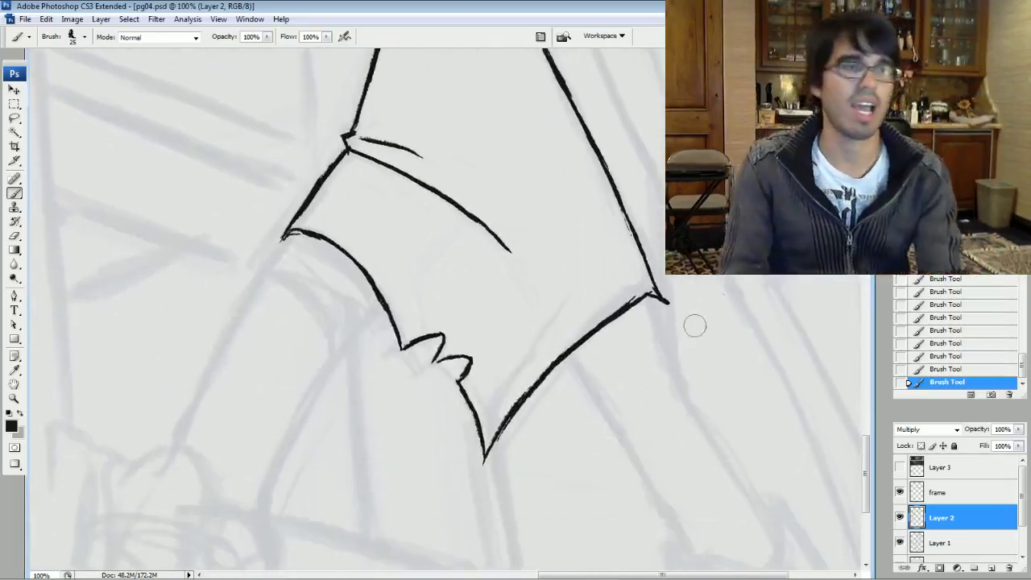
mouse_move(676, 312)
mouse_down()
mouse_move(683, 291)
mouse_move(649, 295)
mouse_up()
drag(658, 298, 645, 298)
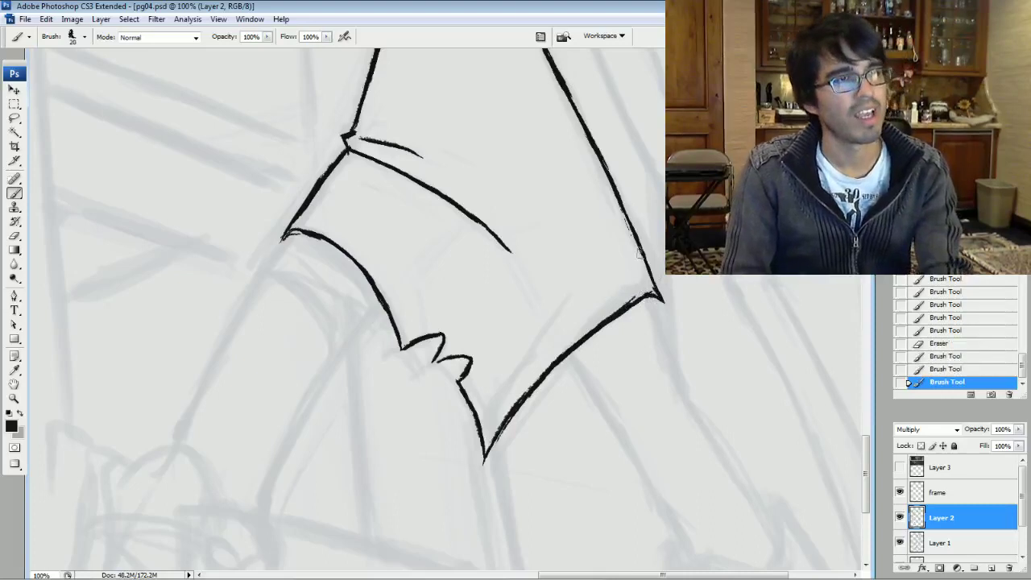
Ink the near leg's outer contour from the hem down to the knee at 30 px and clean its edge
drag(483, 354, 549, 307)
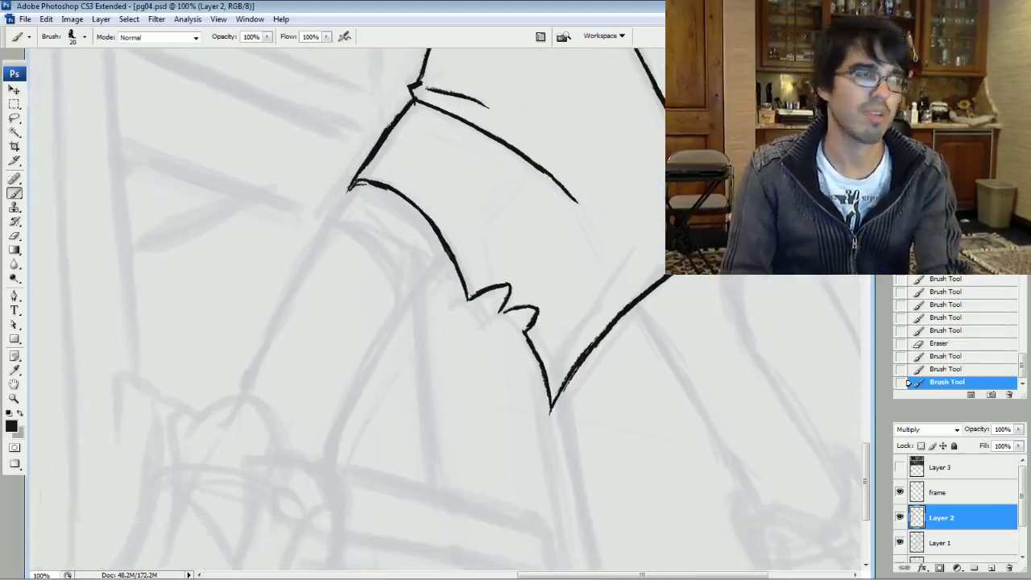
mouse_move(240, 394)
mouse_down()
mouse_move(258, 353)
mouse_move(241, 391)
mouse_up()
key(bracketright)
drag(241, 391, 271, 325)
drag(255, 361, 304, 270)
drag(273, 325, 310, 255)
drag(287, 293, 355, 187)
mouse_move(326, 229)
mouse_down()
mouse_move(356, 185)
mouse_move(345, 201)
mouse_up()
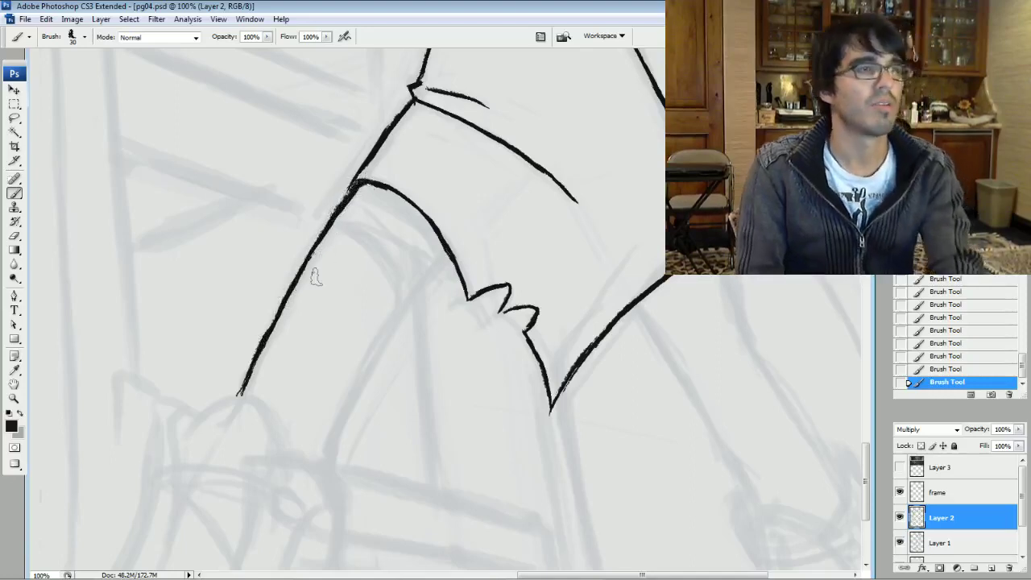
drag(259, 325, 254, 369)
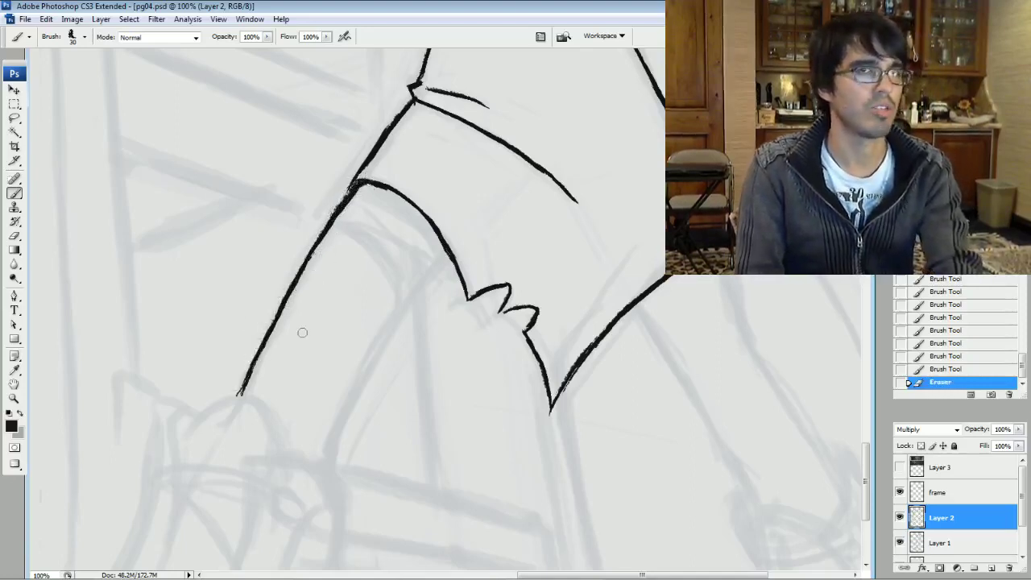
drag(278, 311, 261, 346)
drag(327, 465, 360, 373)
drag(337, 425, 354, 385)
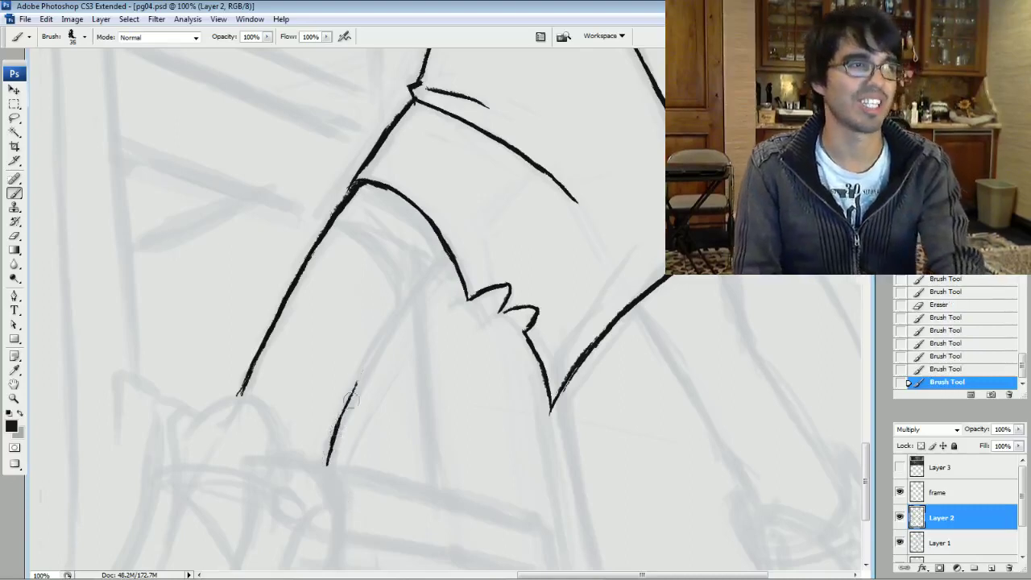
drag(329, 462, 359, 377)
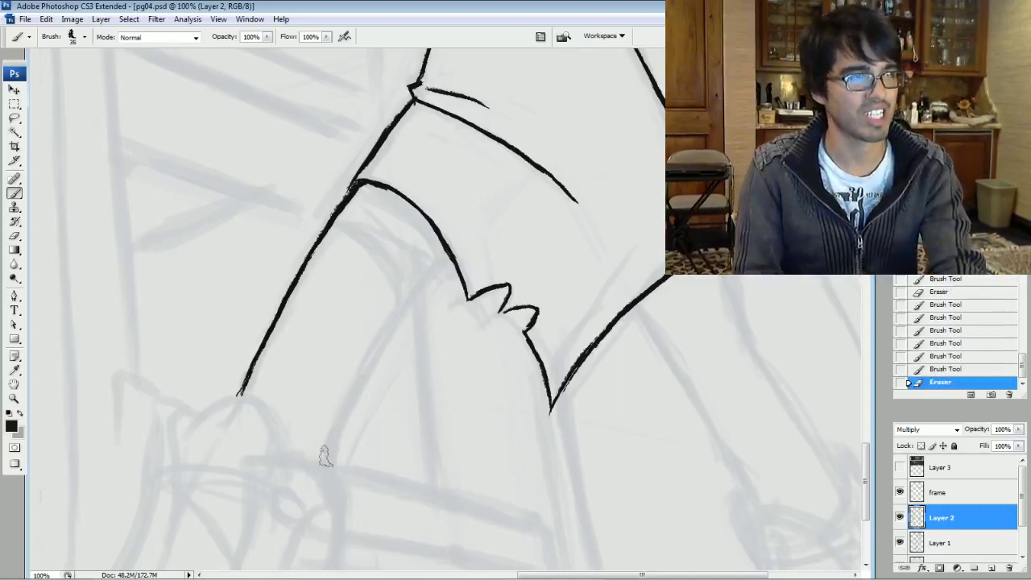
Ink the near leg's inner contour from the knee up to the curved hem with a 35 px brush
drag(326, 467, 332, 435)
drag(325, 468, 360, 377)
drag(351, 398, 397, 316)
drag(367, 367, 427, 277)
drag(385, 338, 442, 256)
mouse_move(407, 305)
mouse_down()
mouse_move(445, 252)
mouse_move(347, 235)
mouse_move(230, 120)
mouse_up()
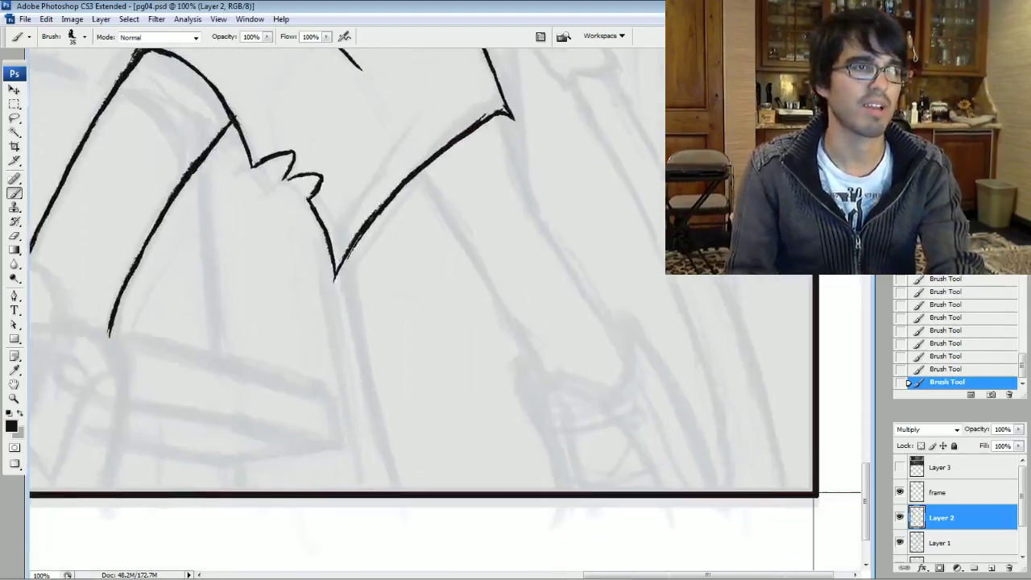
Ink both contours of the far leg from the hem down to the top of the sketched footwear
drag(526, 341, 545, 376)
mouse_move(525, 339)
mouse_down()
mouse_move(537, 362)
mouse_move(532, 353)
mouse_up()
drag(495, 301, 530, 352)
drag(474, 266, 509, 318)
mouse_move(488, 284)
mouse_down()
mouse_move(471, 256)
mouse_move(501, 315)
mouse_move(471, 249)
mouse_move(486, 257)
mouse_move(493, 300)
mouse_move(417, 176)
mouse_move(438, 212)
mouse_move(422, 182)
mouse_up()
key([)
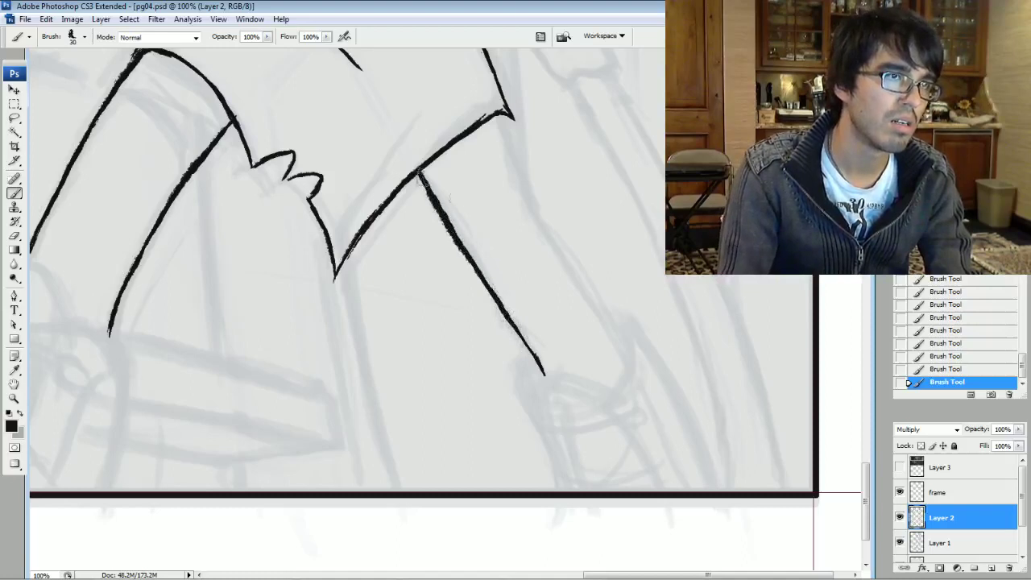
mouse_move(634, 359)
mouse_down()
mouse_move(534, 220)
mouse_move(574, 268)
mouse_move(538, 221)
mouse_move(498, 114)
mouse_up()
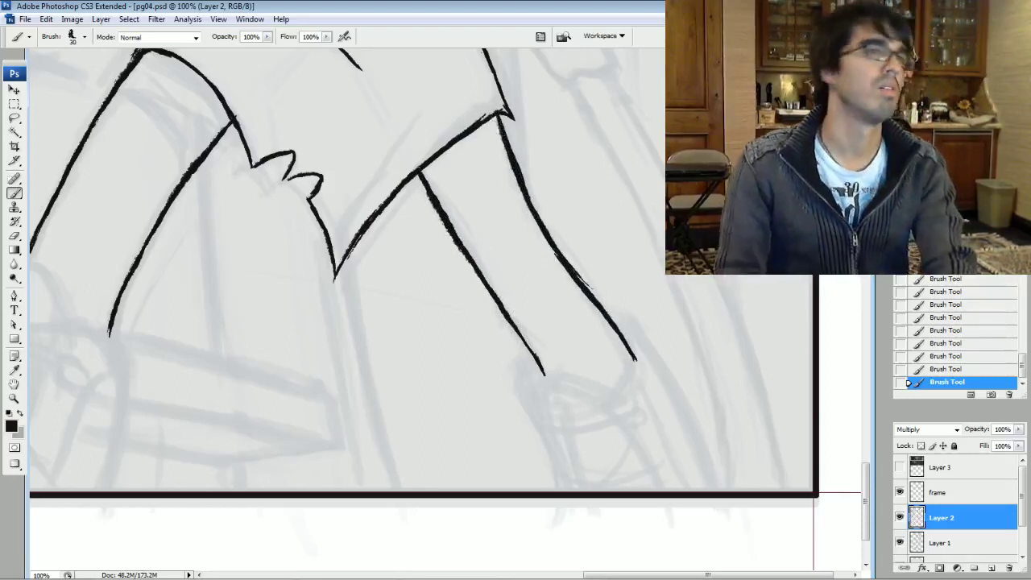
Ink curved band lines around the near thigh just below the hem with the 30 px brush
drag(427, 209, 660, 458)
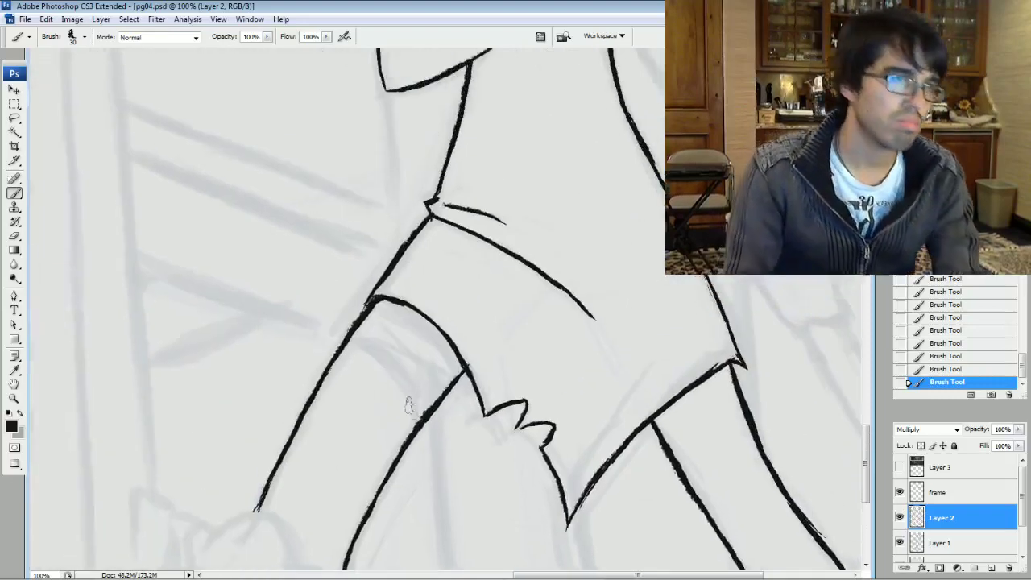
drag(419, 415, 403, 365)
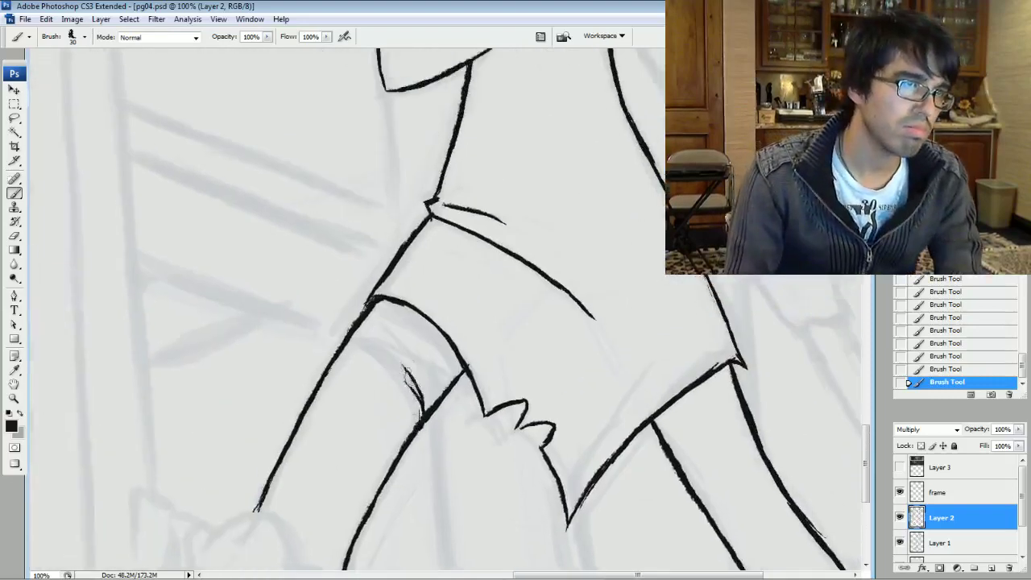
click(933, 360)
mouse_move(419, 416)
mouse_down()
mouse_move(383, 349)
mouse_move(401, 369)
mouse_move(340, 347)
mouse_move(366, 337)
mouse_move(443, 392)
mouse_up()
mouse_move(443, 392)
mouse_down()
mouse_move(424, 354)
mouse_move(378, 306)
mouse_up()
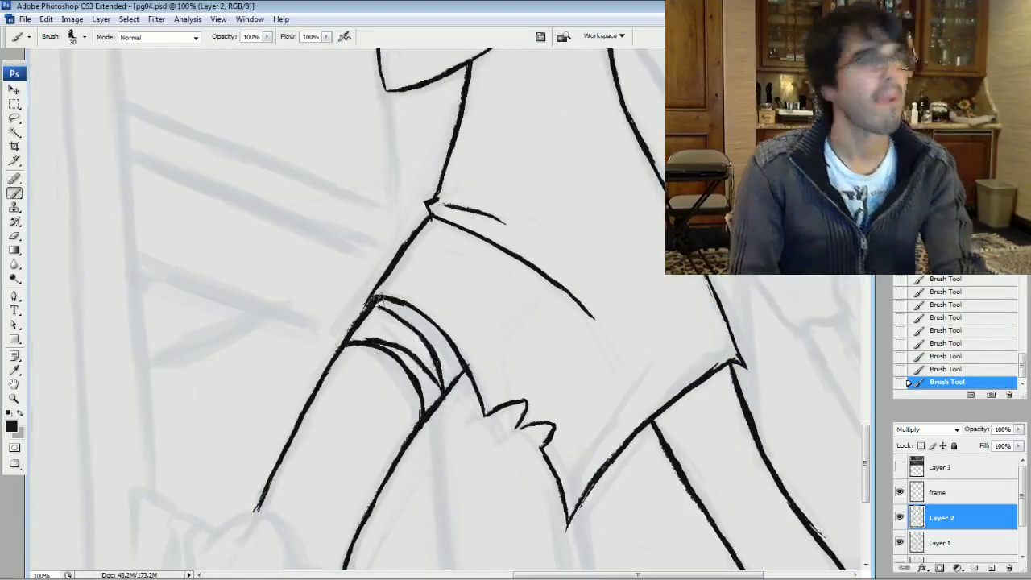
Step back before the last thigh band strokes and rework the band's upper curve with Eraser and Brush
click(975, 356)
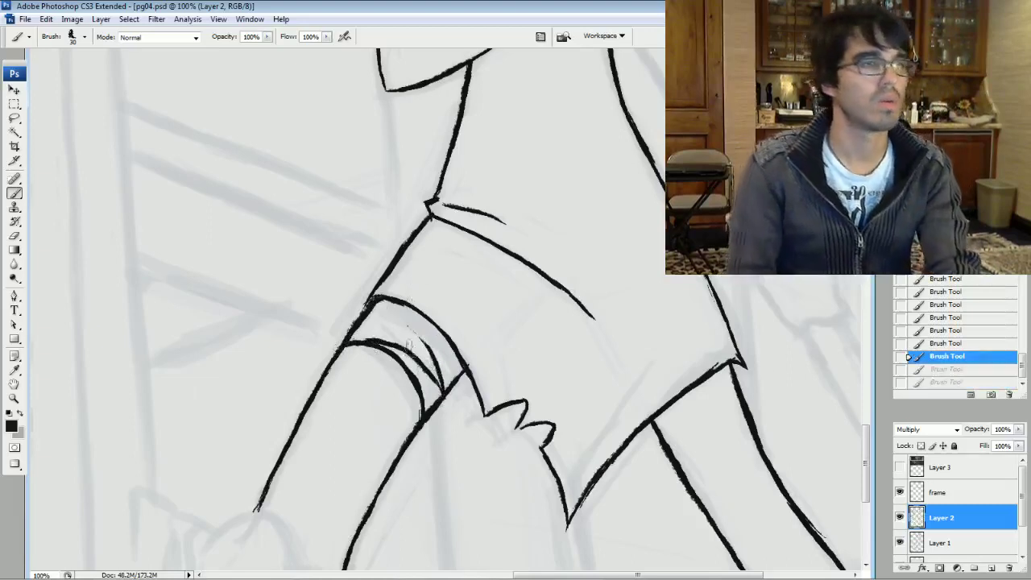
drag(422, 341, 410, 328)
drag(424, 342, 398, 325)
mouse_move(435, 360)
mouse_down()
mouse_move(396, 322)
mouse_move(415, 334)
mouse_move(374, 326)
mouse_move(417, 316)
mouse_move(423, 341)
mouse_move(373, 324)
mouse_move(404, 331)
mouse_up()
key(e)
mouse_move(404, 331)
mouse_down()
mouse_move(439, 346)
mouse_move(417, 323)
mouse_move(447, 346)
mouse_move(421, 335)
mouse_move(435, 360)
mouse_move(403, 322)
mouse_move(370, 315)
mouse_move(407, 323)
mouse_up()
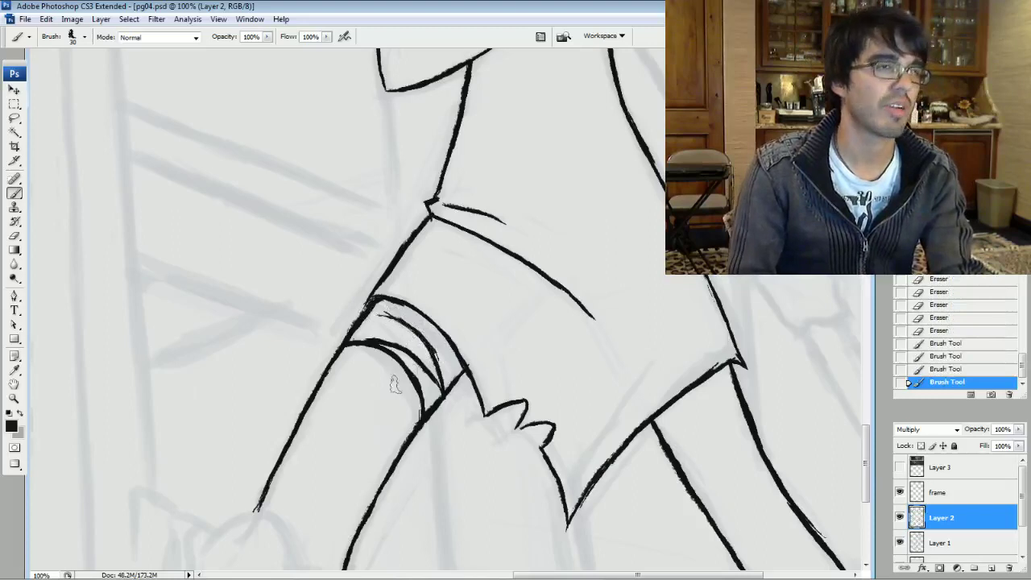
drag(438, 350, 382, 311)
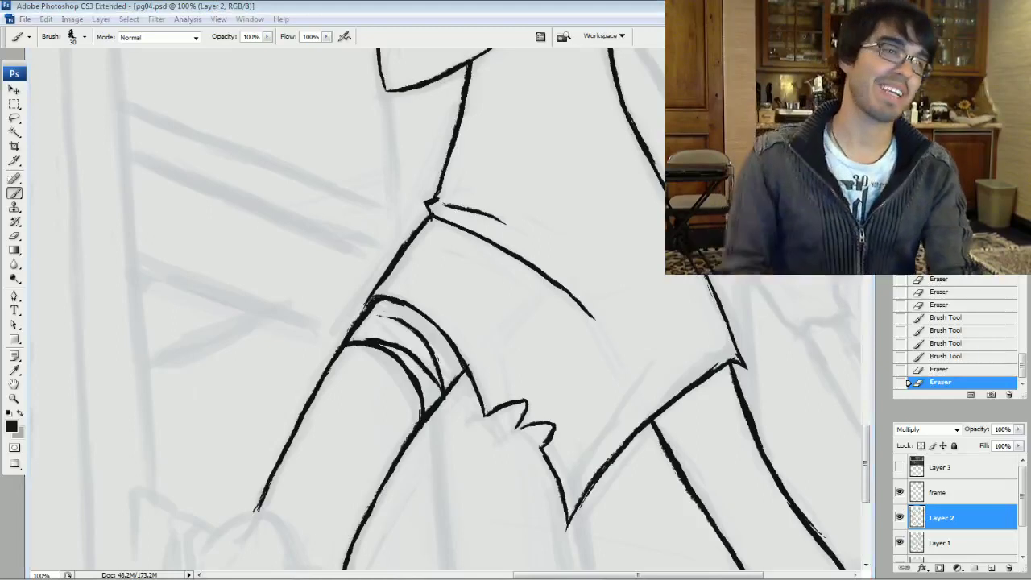
Erase the pointed waist notch and re-ink it as a cleaner, thinner corner with a 20 px brush
click(432, 208)
click(431, 210)
click(438, 205)
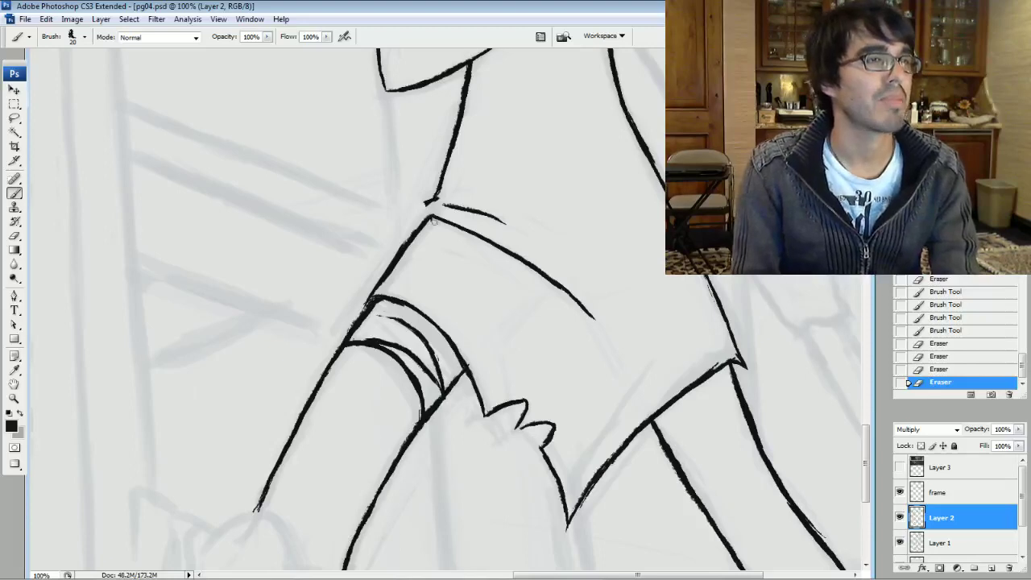
drag(432, 223, 439, 229)
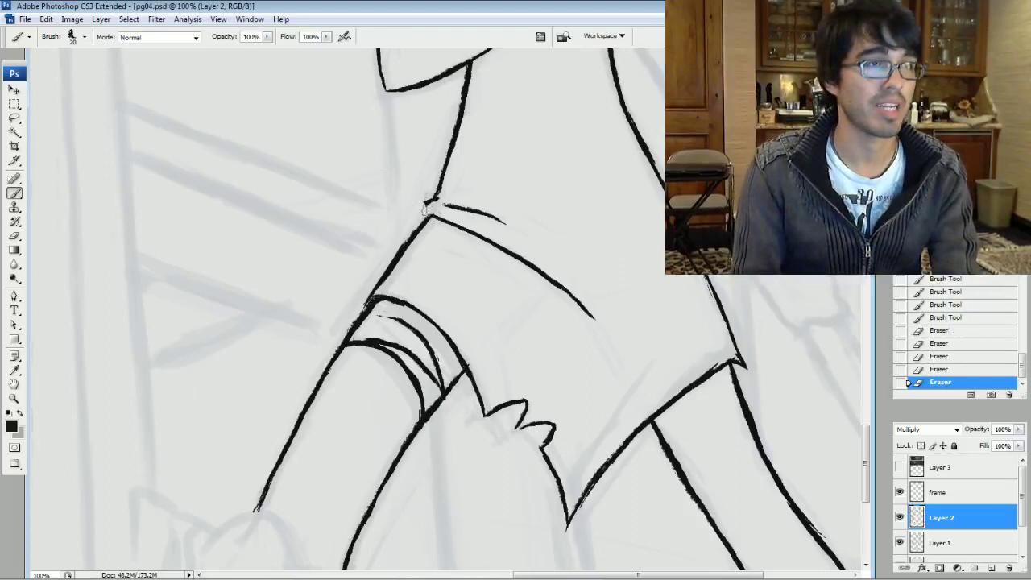
drag(426, 203, 427, 213)
drag(426, 203, 426, 215)
drag(427, 204, 426, 215)
drag(426, 203, 437, 198)
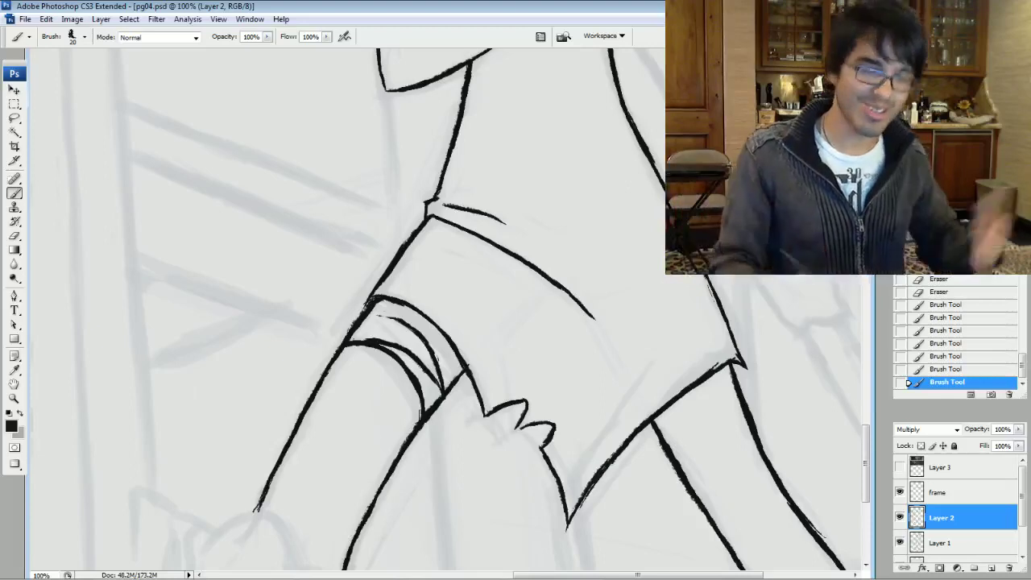
Smooth the middle of the front body line between the raised hand and the hem with fine strokes
drag(451, 266, 418, 332)
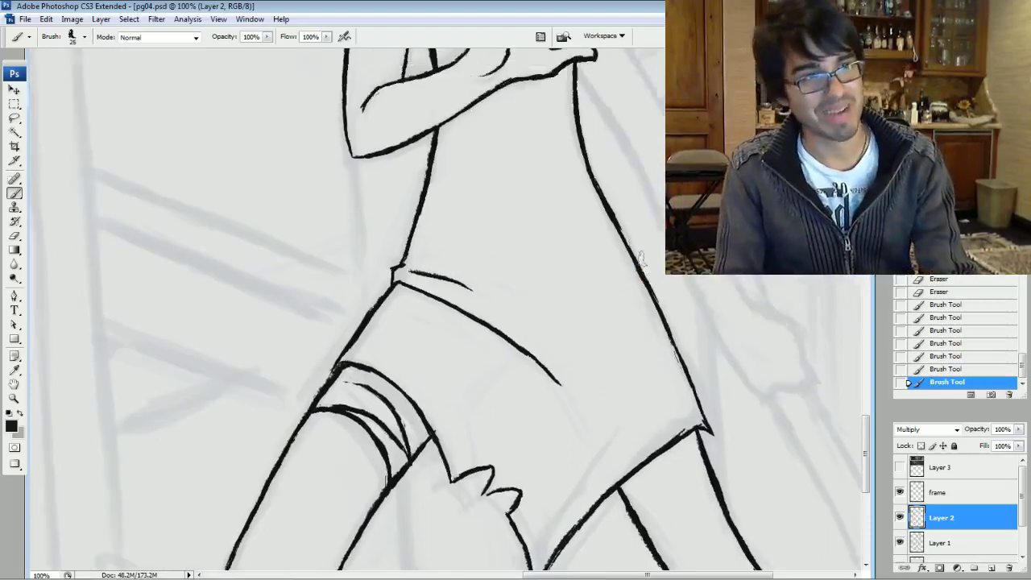
drag(626, 237, 642, 272)
drag(615, 219, 639, 268)
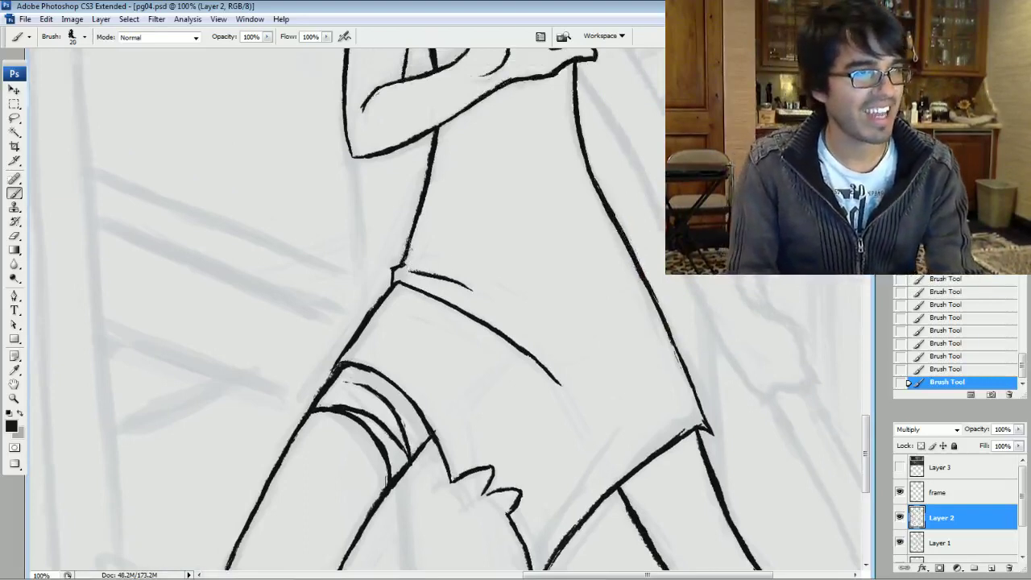
Clean up the back-of-neck line just below the girl's ear with small eraser touches and short 20 px brush strokes
scroll(447, 310, up, 8)
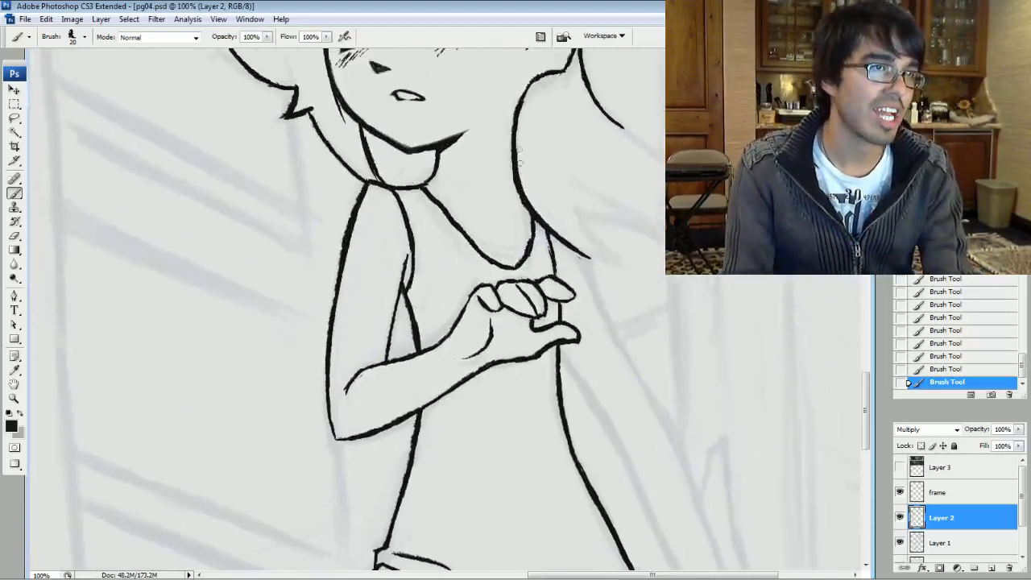
click(523, 115)
click(527, 52)
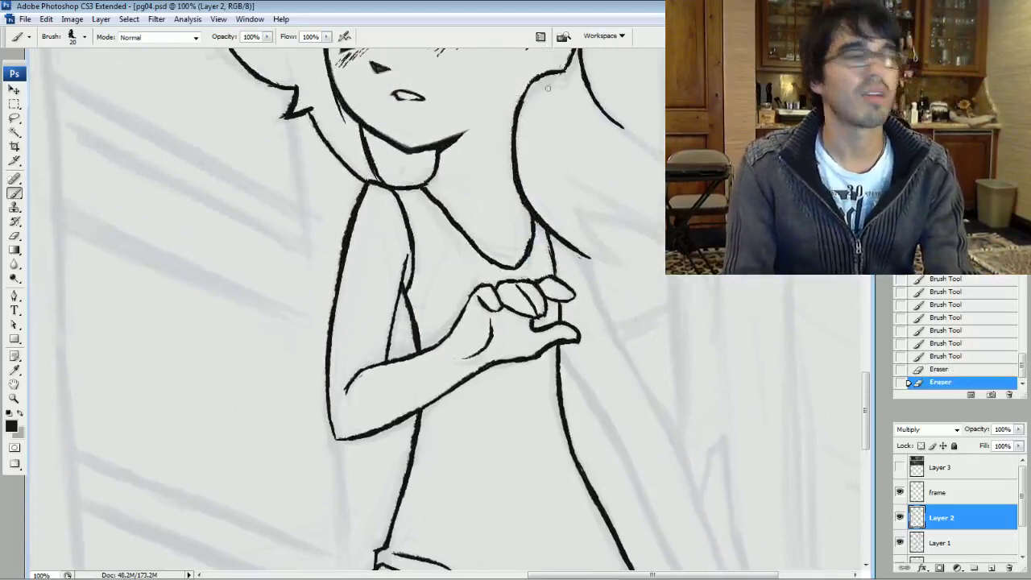
scroll(519, 272, up, 5)
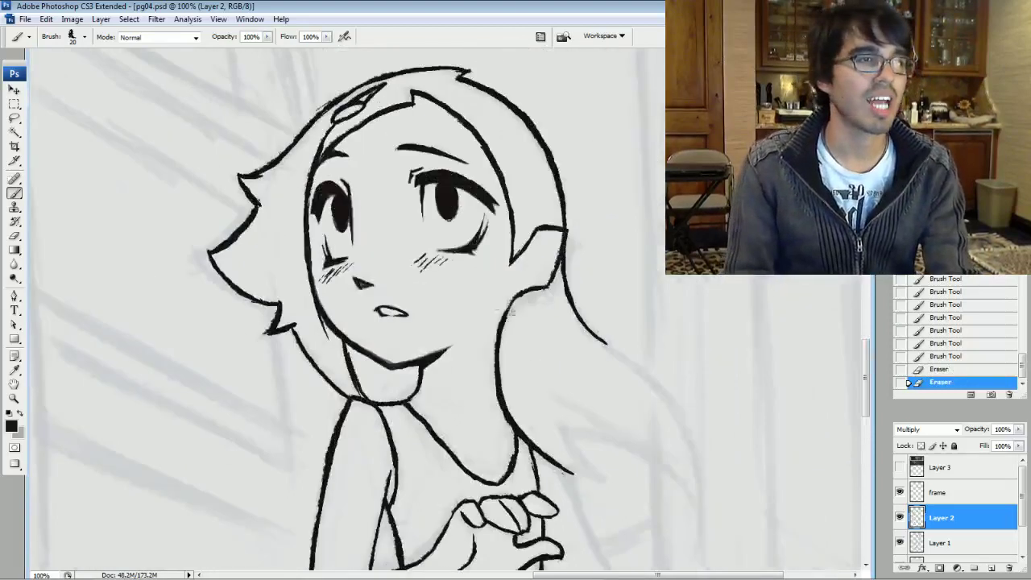
drag(514, 301, 500, 329)
drag(512, 303, 499, 325)
drag(510, 303, 500, 324)
drag(530, 286, 522, 298)
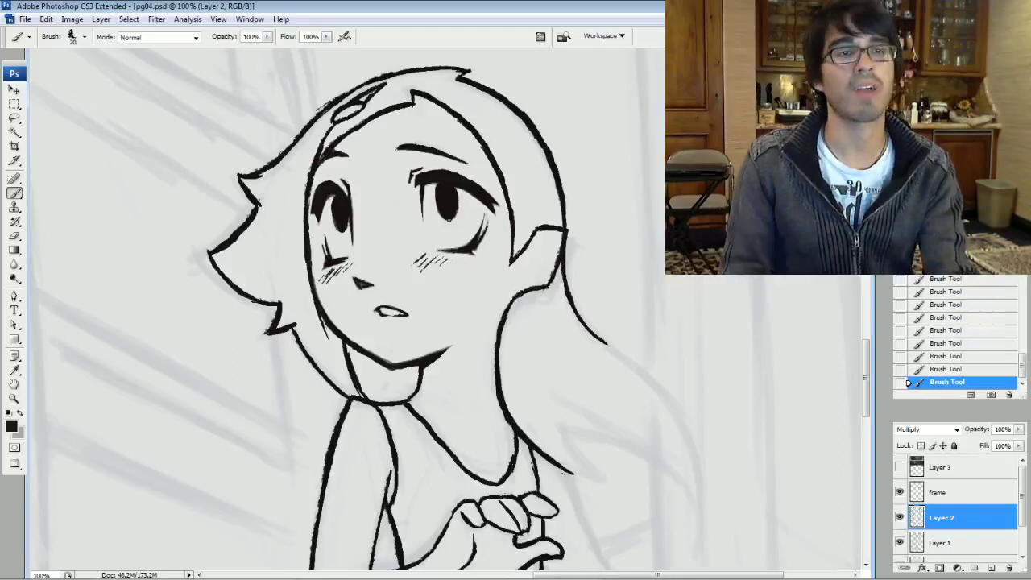
scroll(451, 306, down, 4)
scroll(451, 306, down, 4)
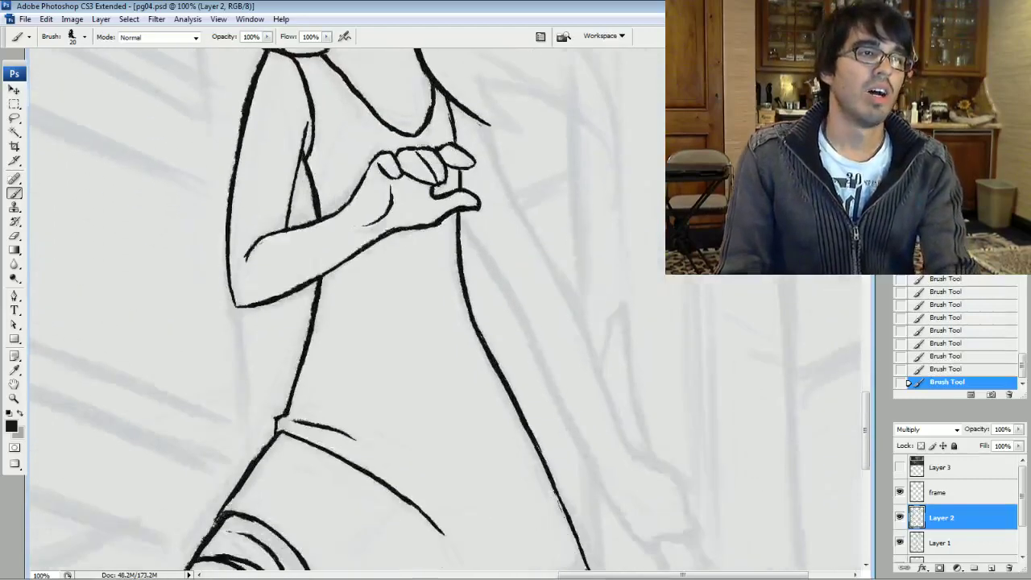
scroll(451, 306, down, 5)
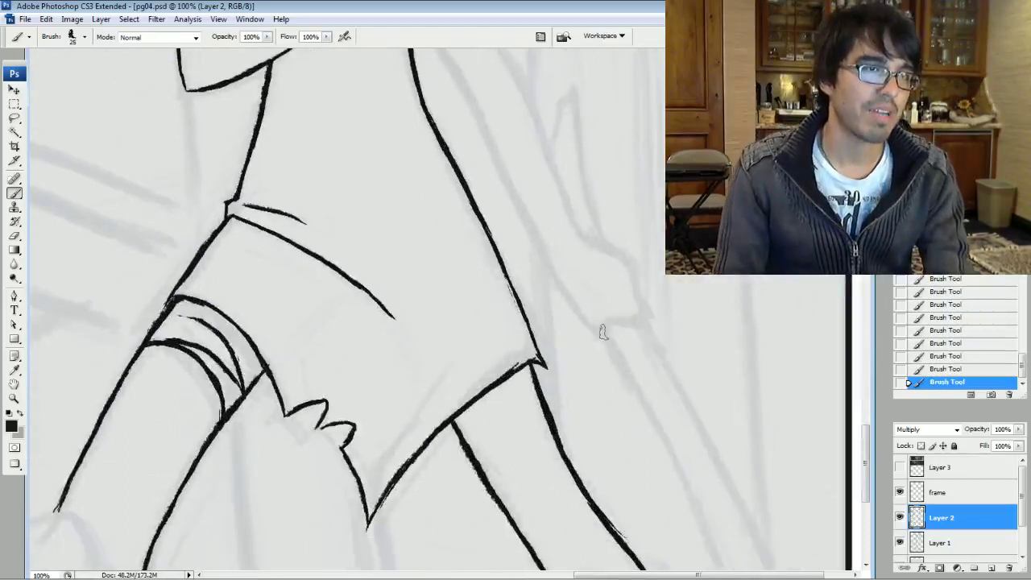
Ink the outline of the lowered fist over the sketch, from the knuckles to the wrist on both sides
mouse_move(606, 327)
mouse_down()
mouse_move(649, 321)
mouse_move(645, 309)
mouse_up()
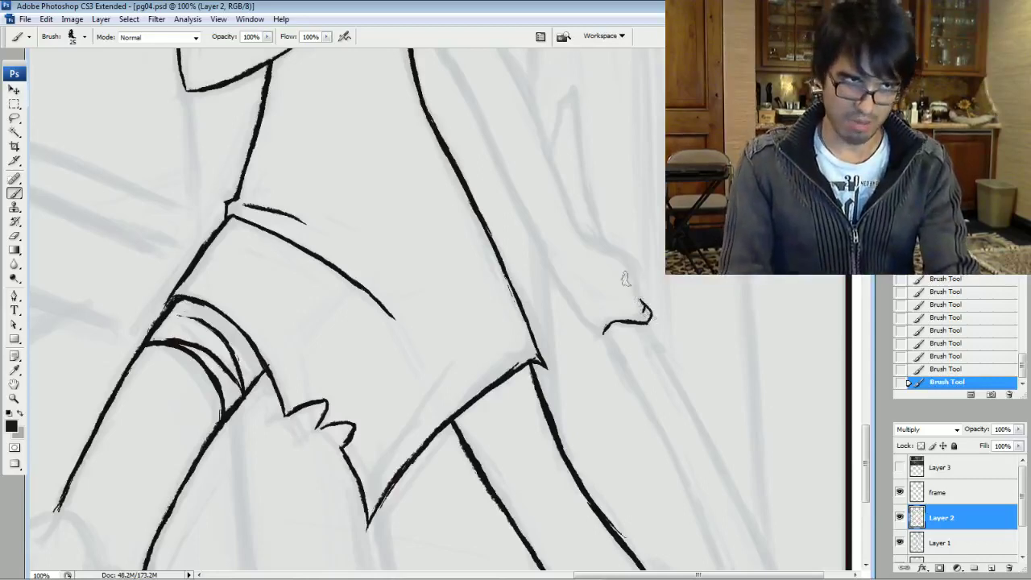
drag(641, 305, 634, 270)
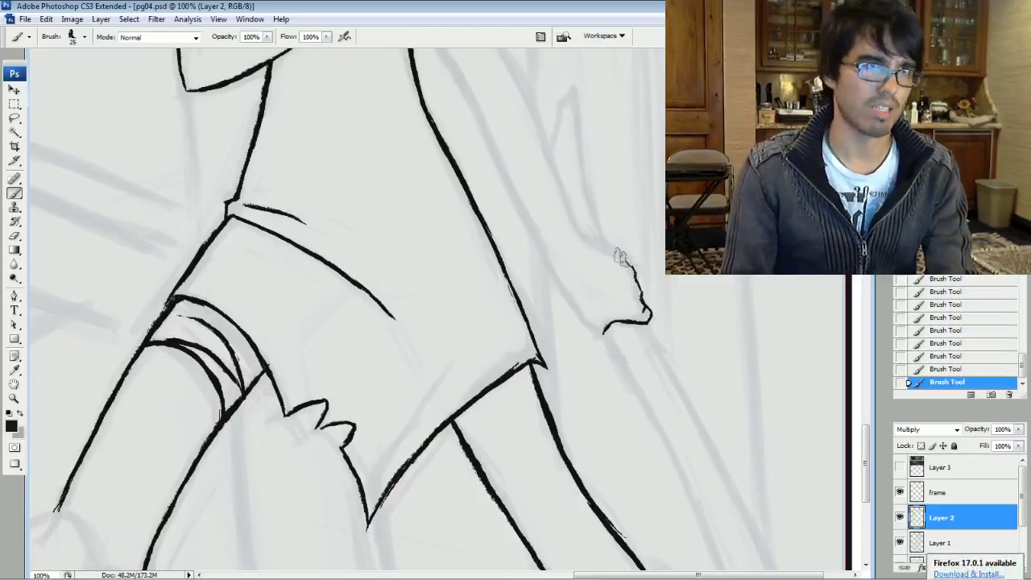
drag(633, 266, 594, 247)
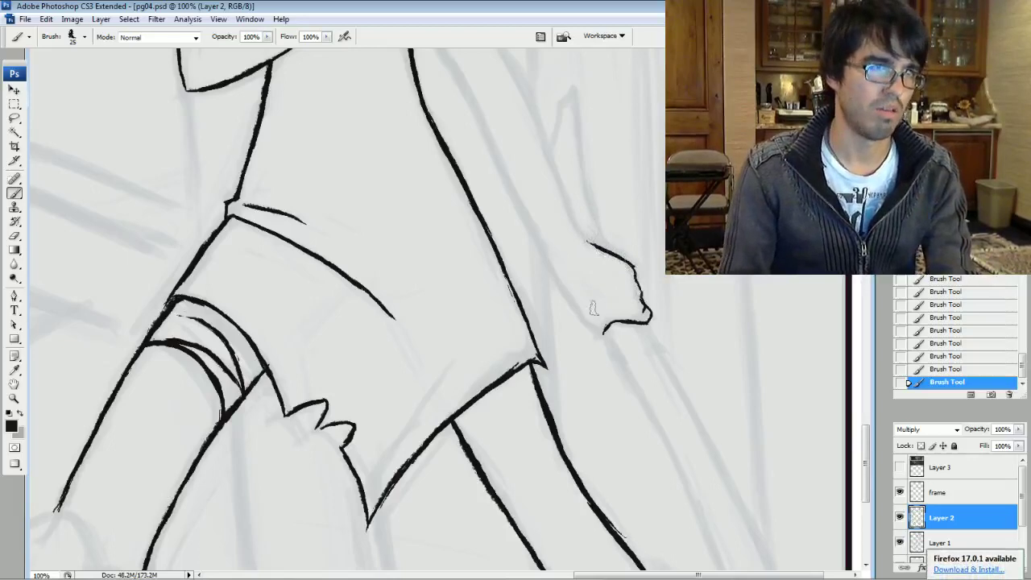
drag(597, 331, 584, 321)
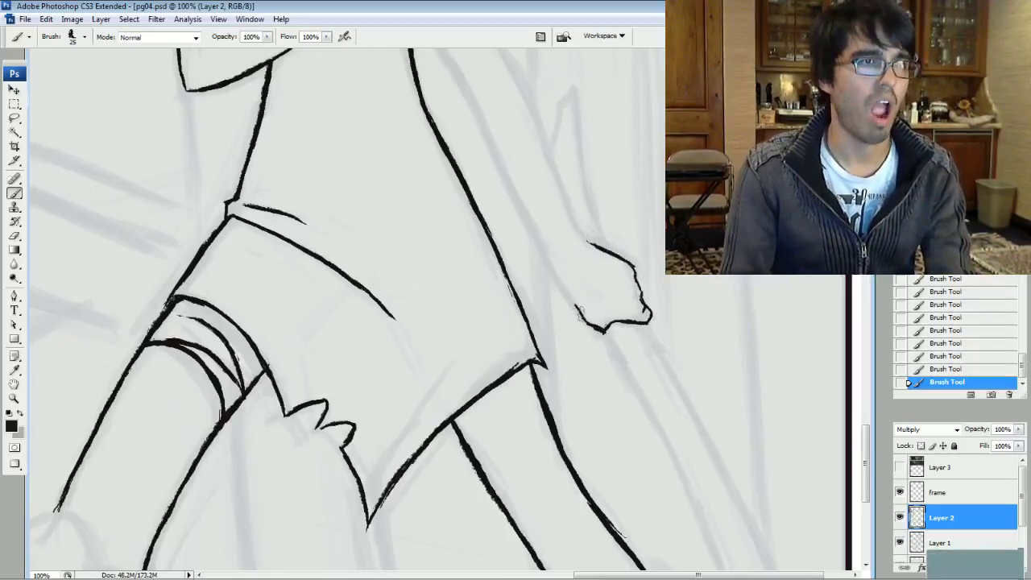
mouse_move(585, 321)
mouse_down()
mouse_move(550, 267)
mouse_move(583, 308)
mouse_move(566, 283)
mouse_up()
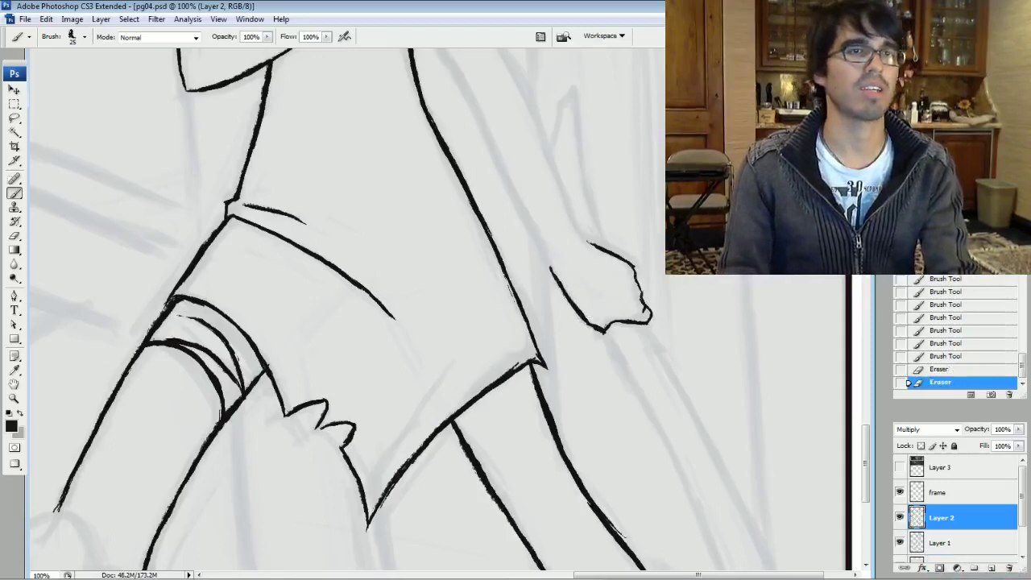
Ink the outer contour of the lowered forearm from the wrist up to the elbow
drag(600, 238, 564, 351)
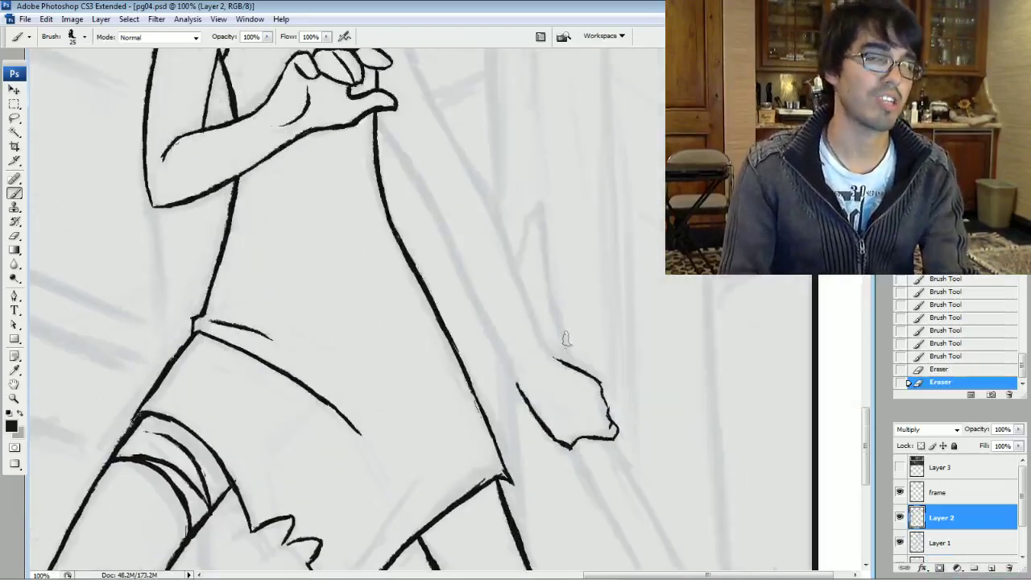
drag(560, 362, 554, 354)
drag(559, 359, 550, 349)
mouse_move(558, 359)
mouse_down()
mouse_move(533, 321)
mouse_move(548, 356)
mouse_move(505, 241)
mouse_up()
drag(522, 295, 492, 207)
drag(507, 246, 461, 151)
drag(490, 203, 461, 151)
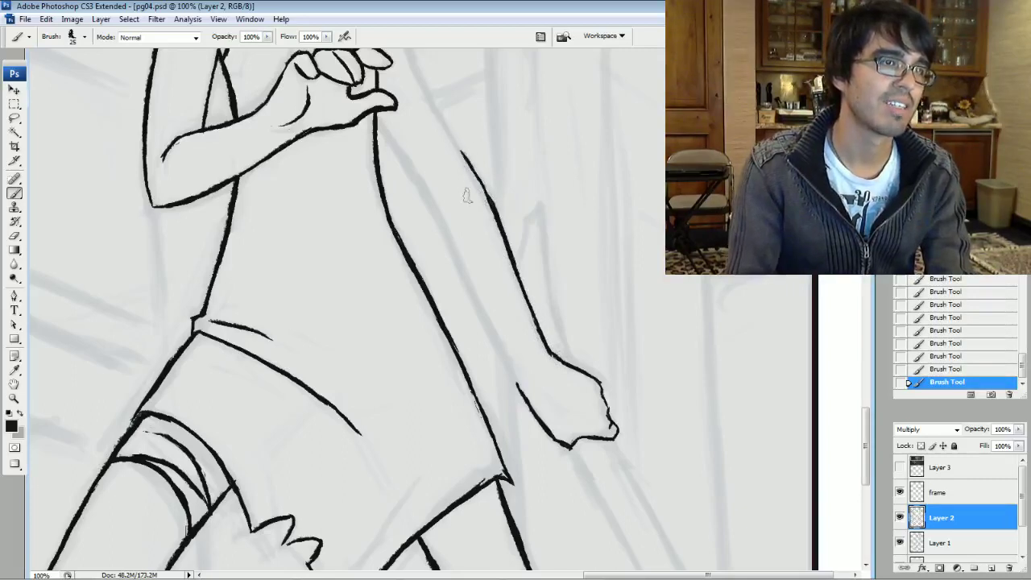
Ink the inner contour of the lowered arm from the wrist up to the torso below the raised hand
drag(517, 385, 469, 282)
drag(484, 319, 425, 184)
drag(440, 219, 384, 129)
mouse_move(409, 167)
mouse_down()
mouse_move(377, 113)
mouse_move(389, 137)
mouse_up()
Ink the outer contour of the upper arm from the elbow to the shoulder corner
mouse_move(405, 99)
mouse_down()
mouse_move(424, 105)
mouse_move(531, 232)
mouse_up()
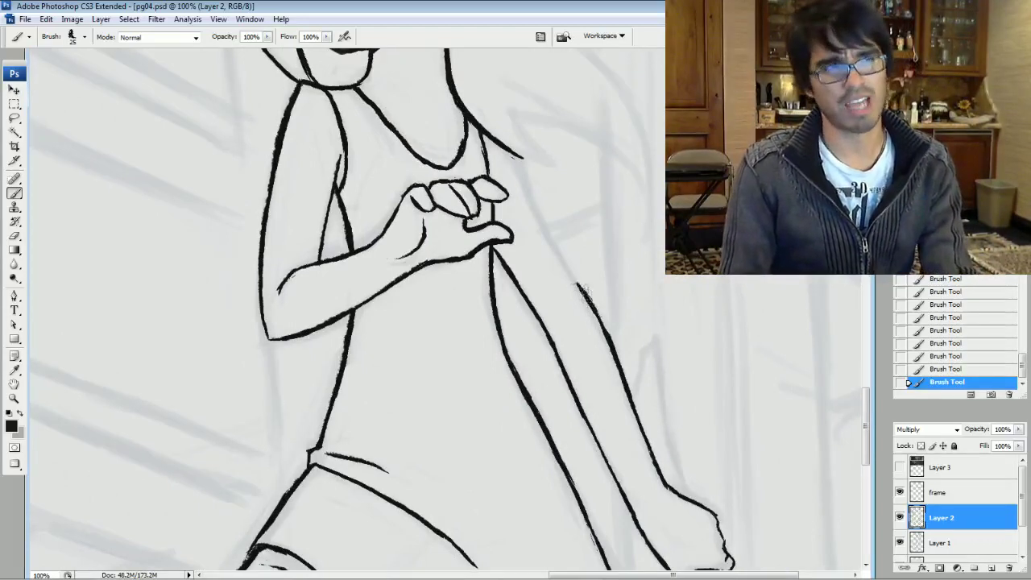
drag(583, 289, 530, 195)
drag(548, 232, 522, 161)
mouse_move(530, 196)
mouse_down()
mouse_move(522, 165)
mouse_move(526, 172)
mouse_up()
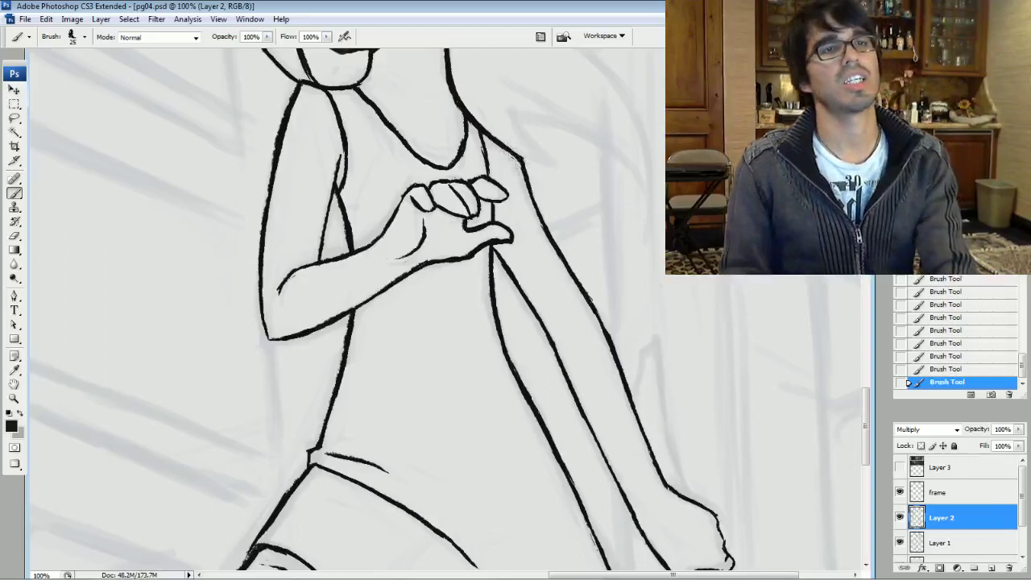
Refine the outer contour around the elbow and upper arm by erasing rough edges and re-inking the line
scroll(519, 161, down, 2)
drag(819, 234, 820, 317)
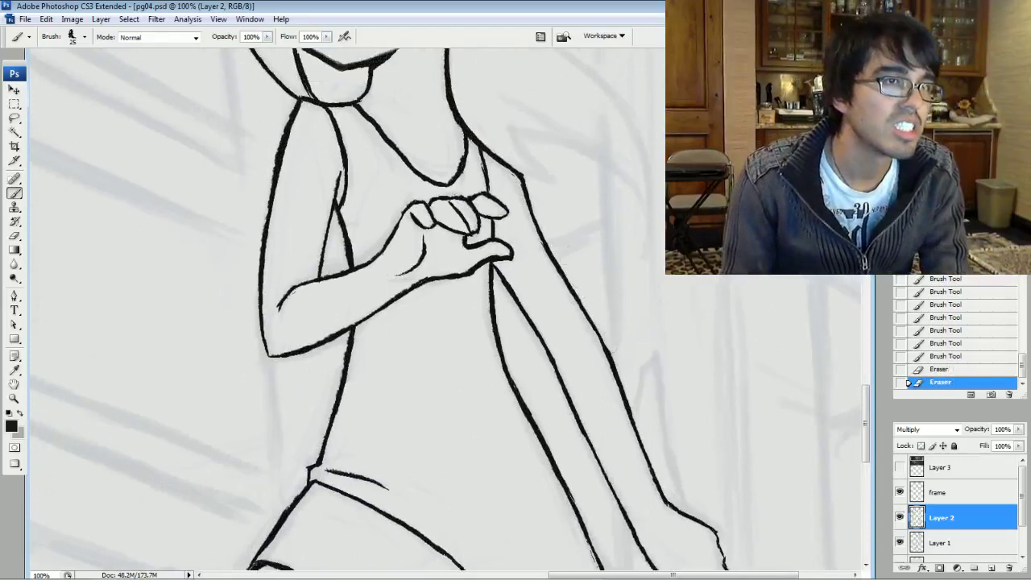
mouse_move(573, 285)
mouse_down()
mouse_move(602, 345)
mouse_move(590, 326)
mouse_up()
key(b)
drag(612, 364, 578, 308)
drag(603, 347, 582, 312)
drag(596, 335, 555, 260)
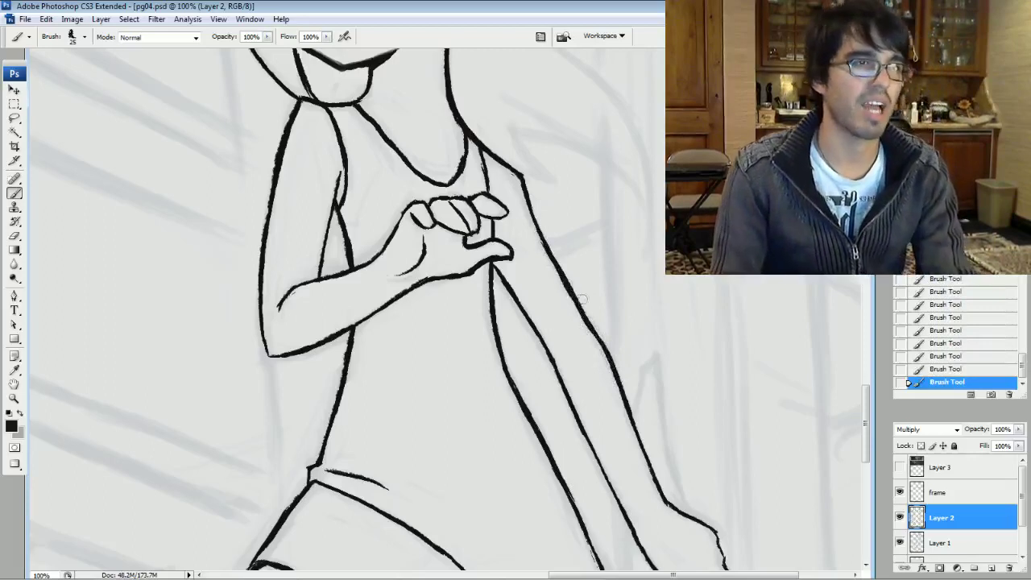
drag(582, 298, 557, 236)
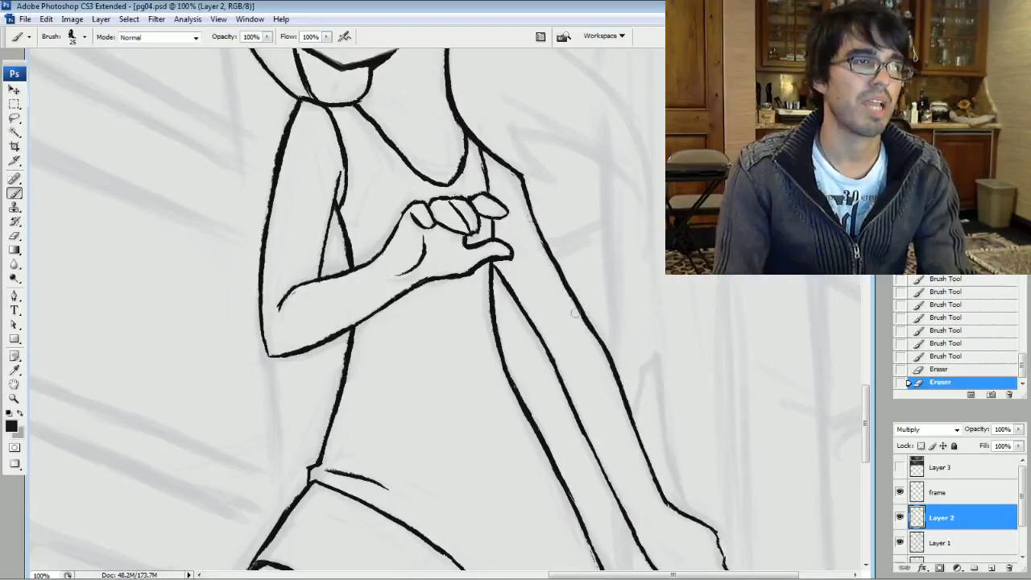
mouse_move(573, 294)
mouse_down()
mouse_move(531, 222)
mouse_move(547, 253)
mouse_move(527, 187)
mouse_up()
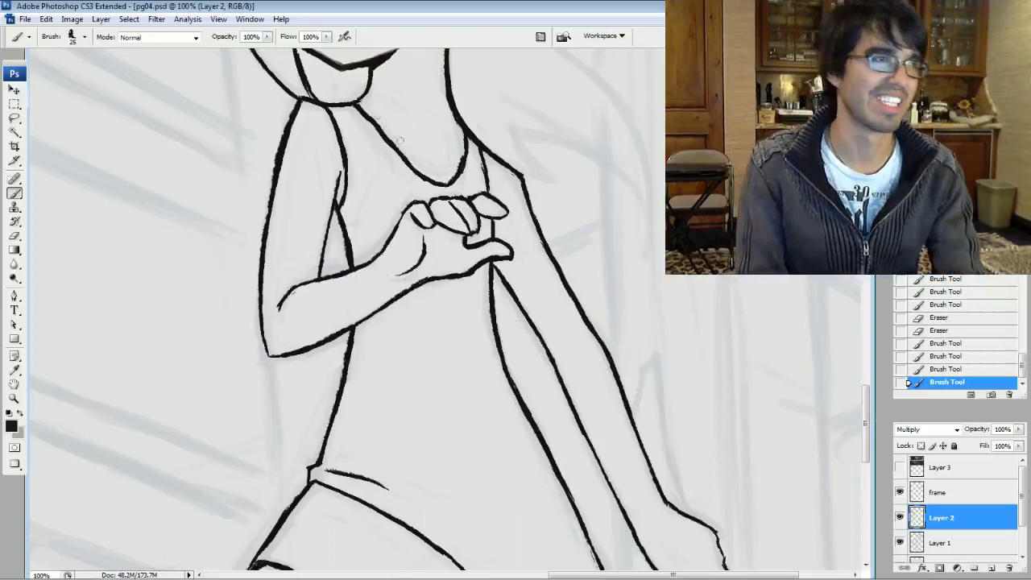
Erase the rough edge of the top's neckline and re-ink its upper stretch near the shoulder
mouse_move(389, 131)
mouse_down()
mouse_move(361, 115)
mouse_move(393, 156)
mouse_move(419, 153)
mouse_up()
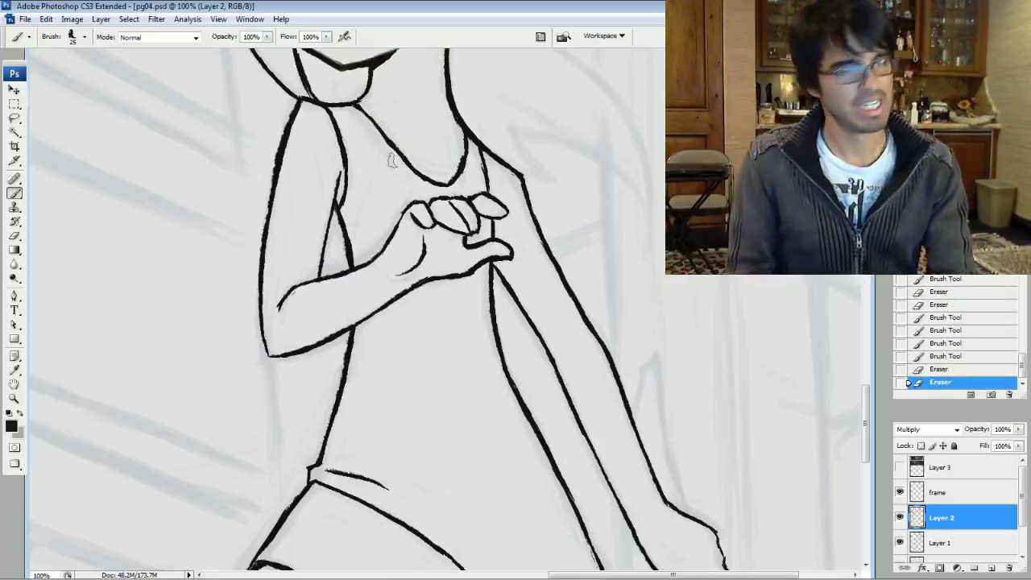
key(b)
drag(375, 122, 388, 142)
drag(356, 103, 384, 137)
drag(357, 108, 377, 129)
Close the underside of the lowered fist and ink a short start of the held object beneath it
drag(451, 452, 319, 135)
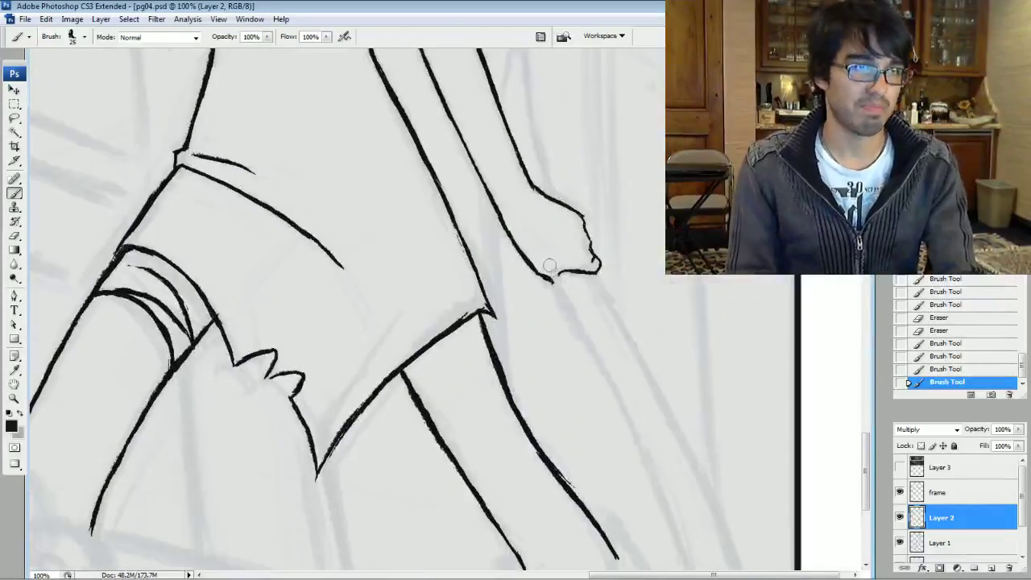
drag(553, 278, 556, 280)
drag(557, 276, 557, 286)
drag(549, 279, 564, 295)
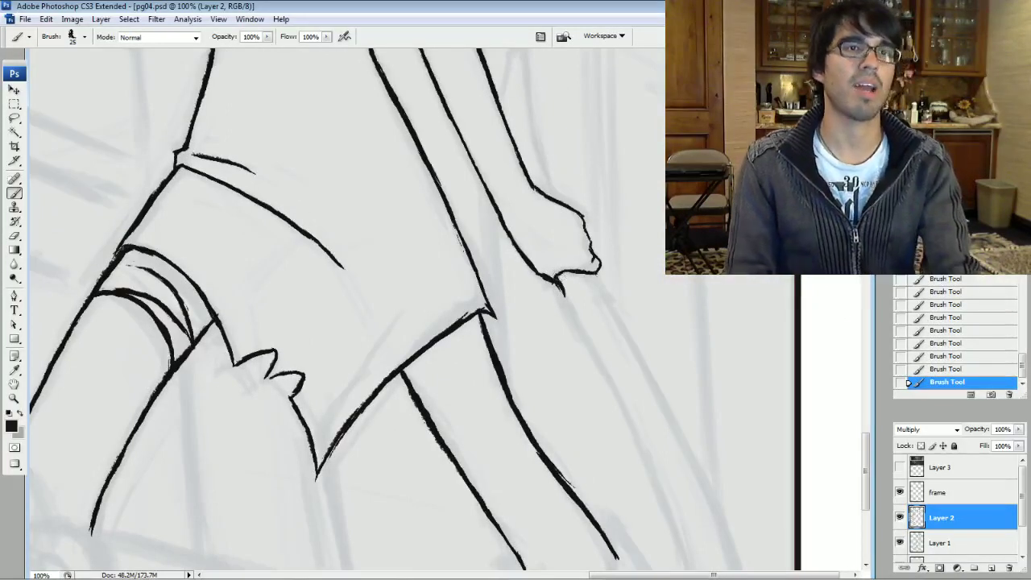
Ink the narrow end of the held object rising behind the wrist and clean up the lines inside it
drag(556, 185, 573, 384)
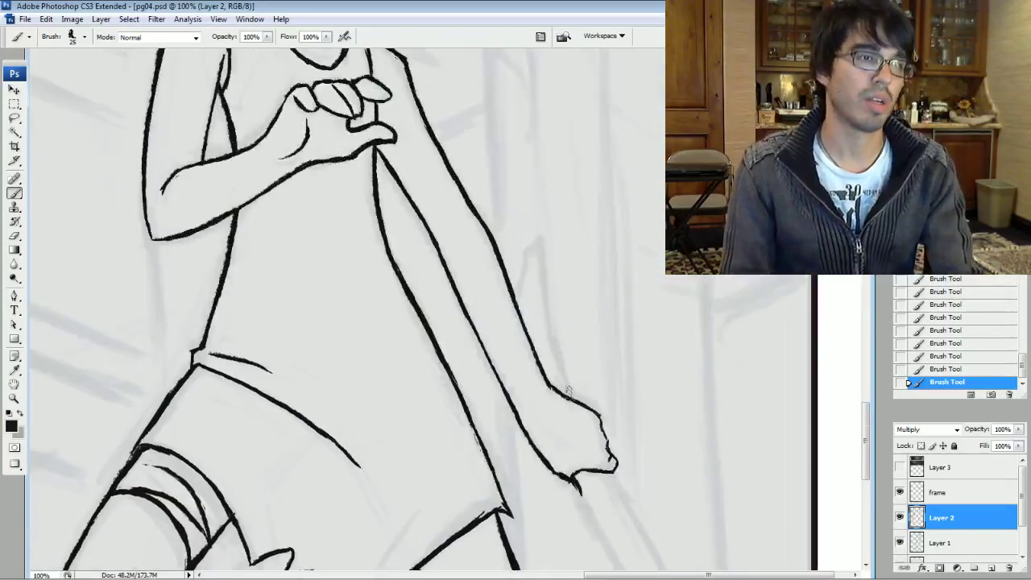
drag(567, 393, 539, 238)
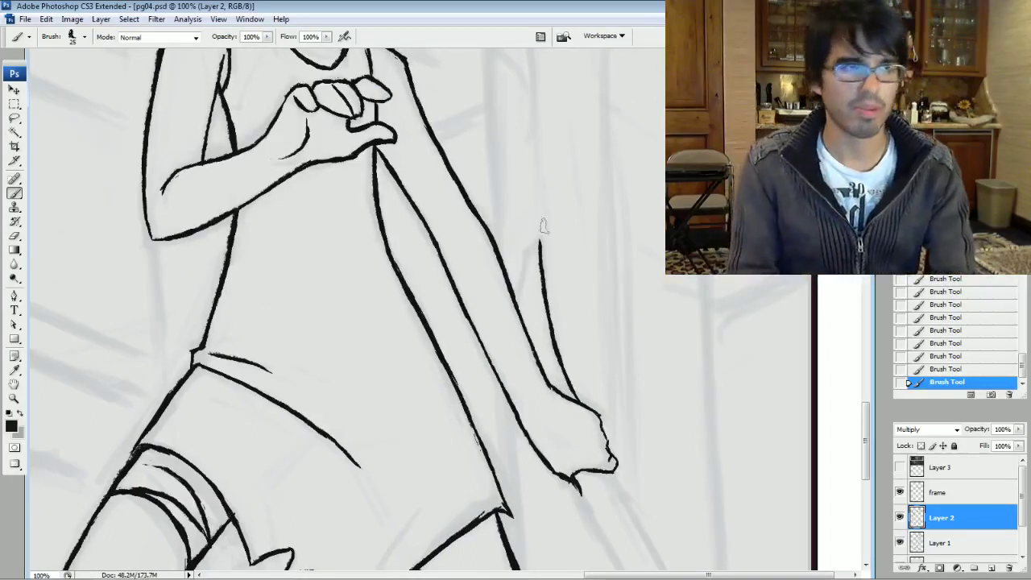
mouse_move(514, 304)
mouse_down()
mouse_move(521, 251)
mouse_move(522, 260)
mouse_move(536, 239)
mouse_move(529, 290)
mouse_up()
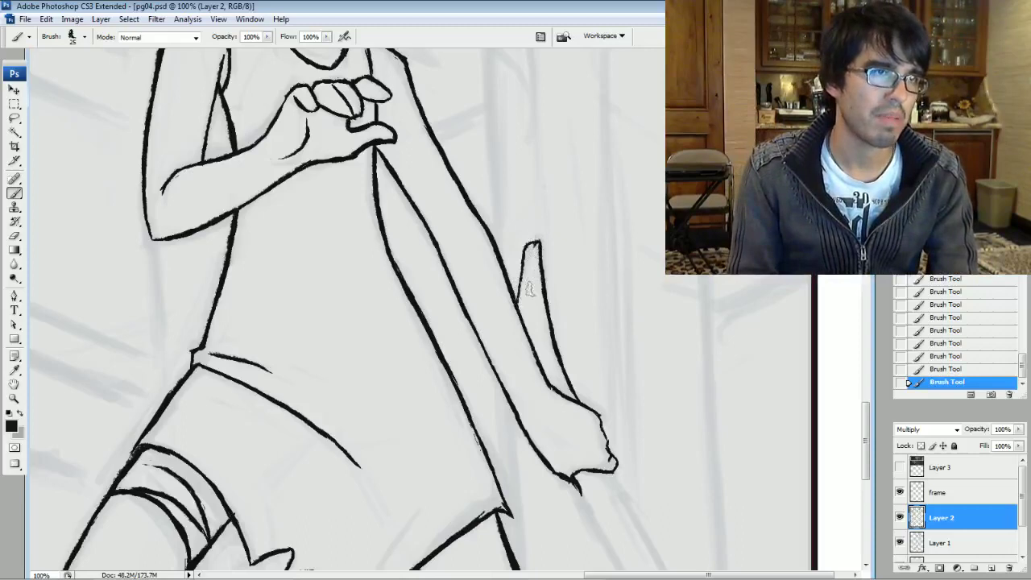
mouse_move(535, 242)
mouse_down()
mouse_move(532, 304)
mouse_move(481, 237)
mouse_move(490, 127)
mouse_up()
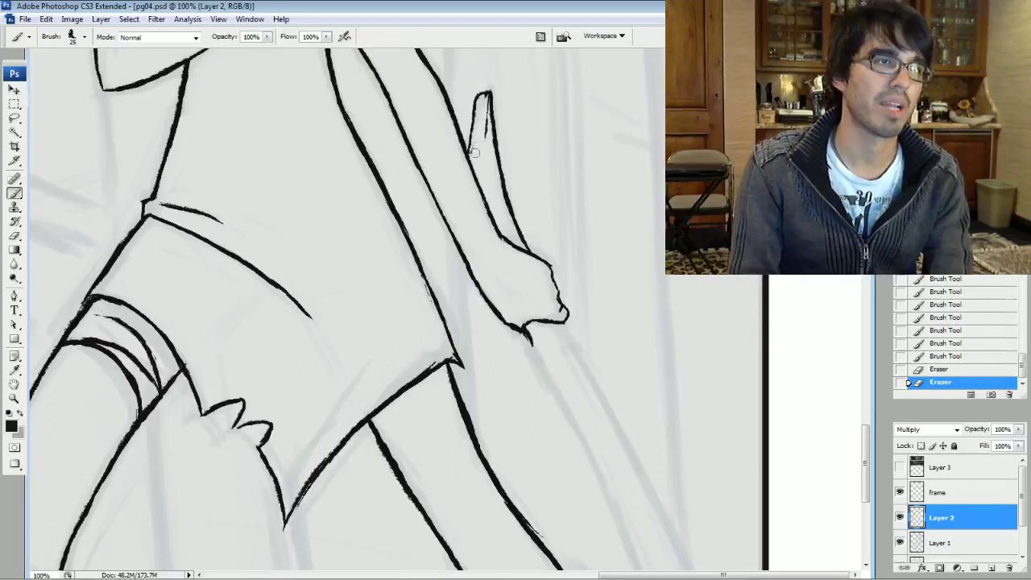
drag(474, 151, 480, 146)
drag(475, 150, 486, 122)
mouse_move(484, 129)
mouse_down()
mouse_move(486, 98)
mouse_move(488, 139)
mouse_up()
Ink the leg-side edge of the held object from the frame's lower border up to the fist with a size 30 brush
scroll(501, 174, down, 3)
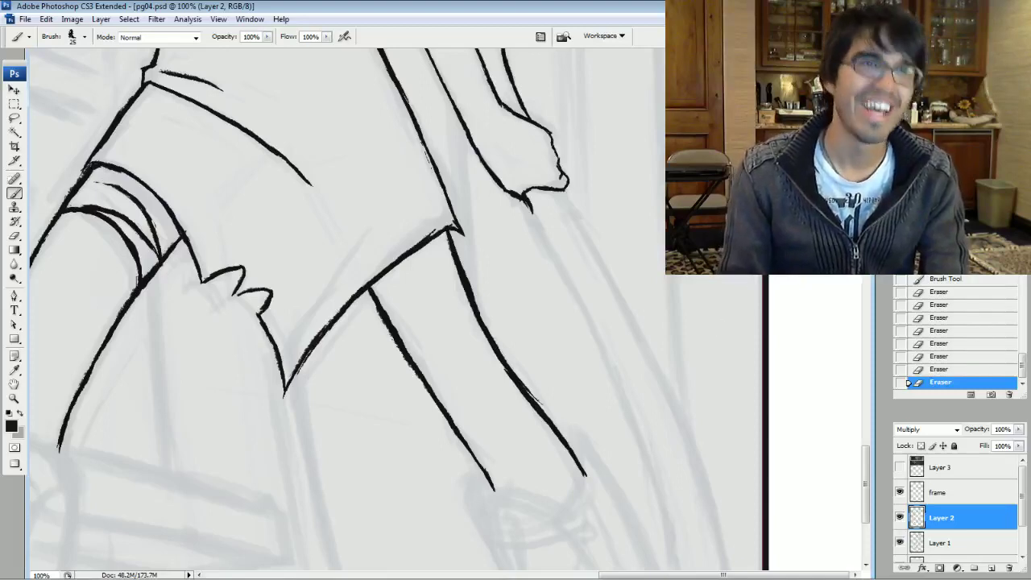
scroll(346, 306, down, 3)
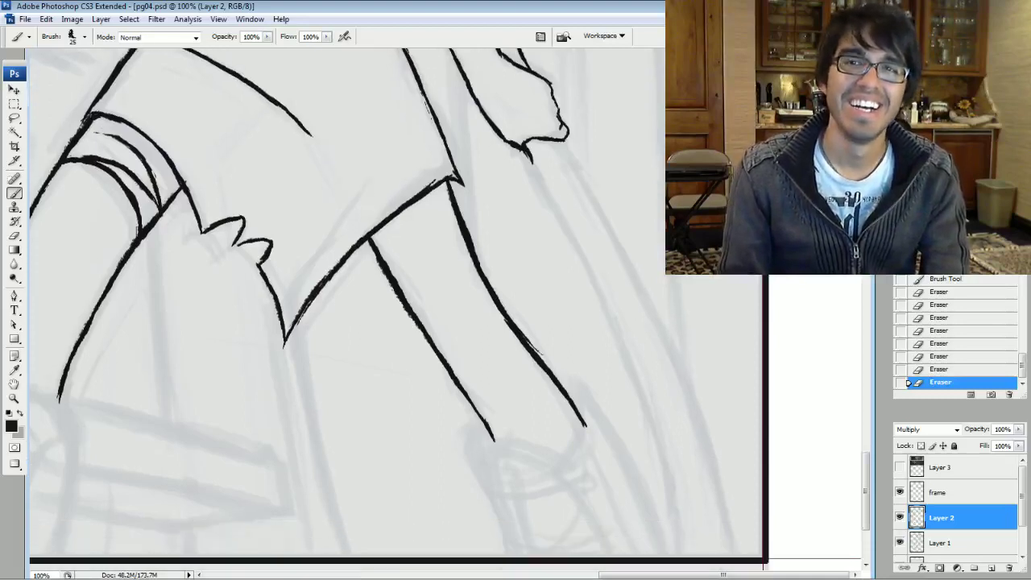
drag(681, 556, 664, 460)
drag(676, 520, 669, 465)
drag(677, 505, 660, 431)
drag(663, 443, 646, 400)
drag(673, 474, 632, 364)
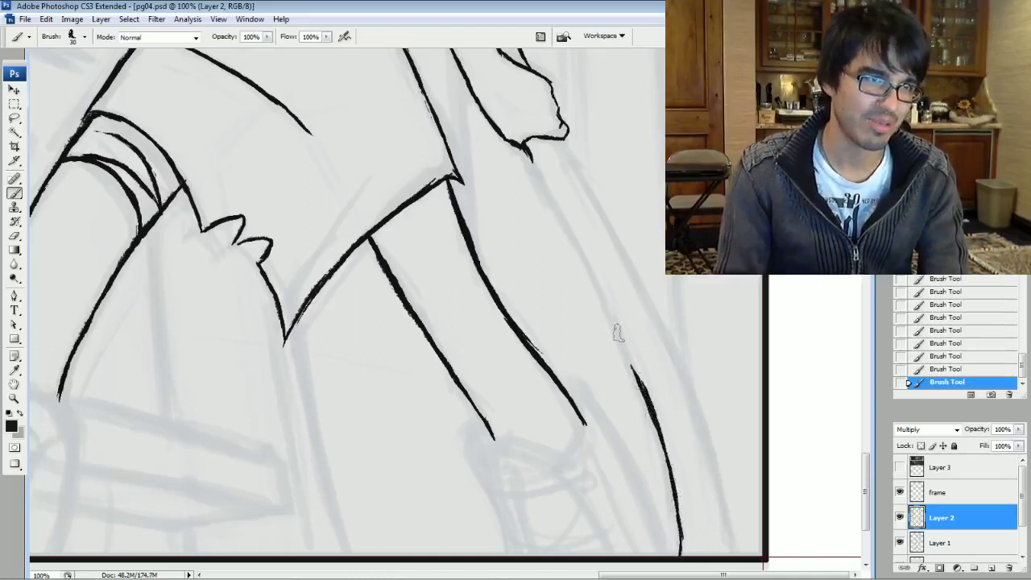
drag(651, 405, 553, 197)
drag(573, 235, 534, 156)
drag(557, 205, 525, 143)
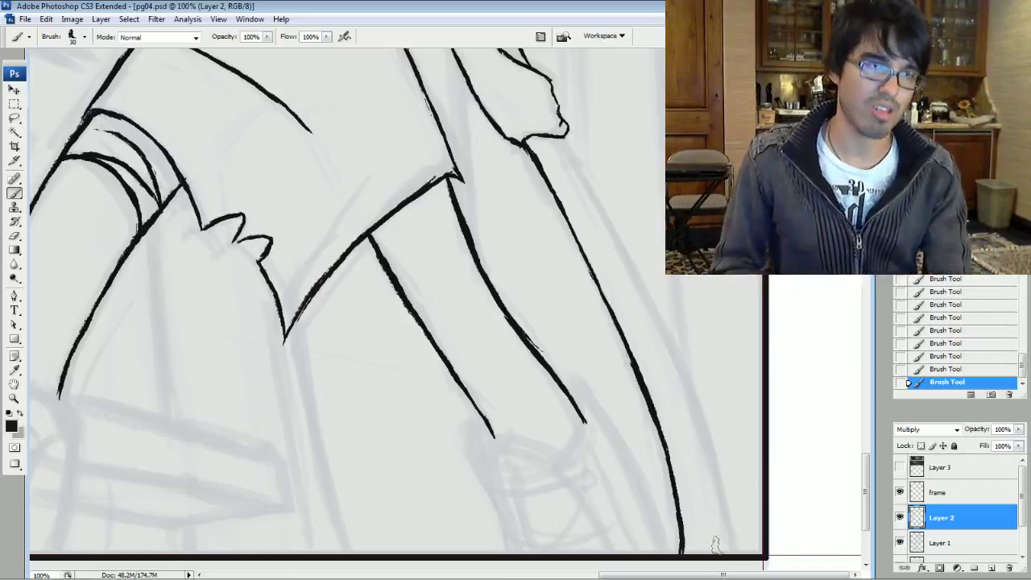
Ink the outer edge of the held object from the frame's lower border up to the fist's knuckles
drag(729, 524, 734, 551)
drag(727, 513, 735, 553)
drag(716, 468, 728, 515)
drag(710, 441, 724, 497)
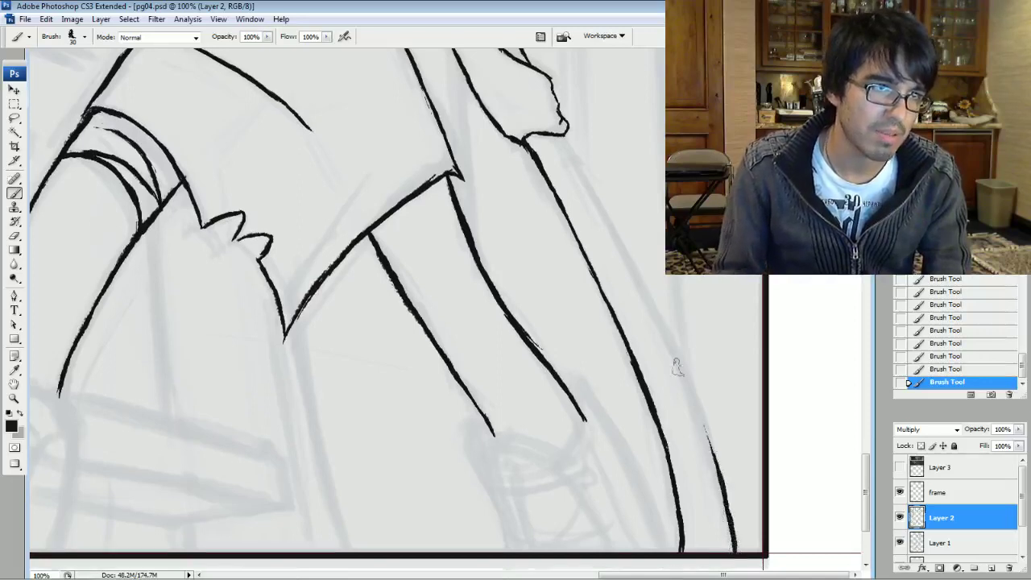
mouse_move(697, 407)
mouse_down()
mouse_move(713, 465)
mouse_move(684, 377)
mouse_up()
drag(703, 429, 670, 337)
drag(685, 377, 626, 250)
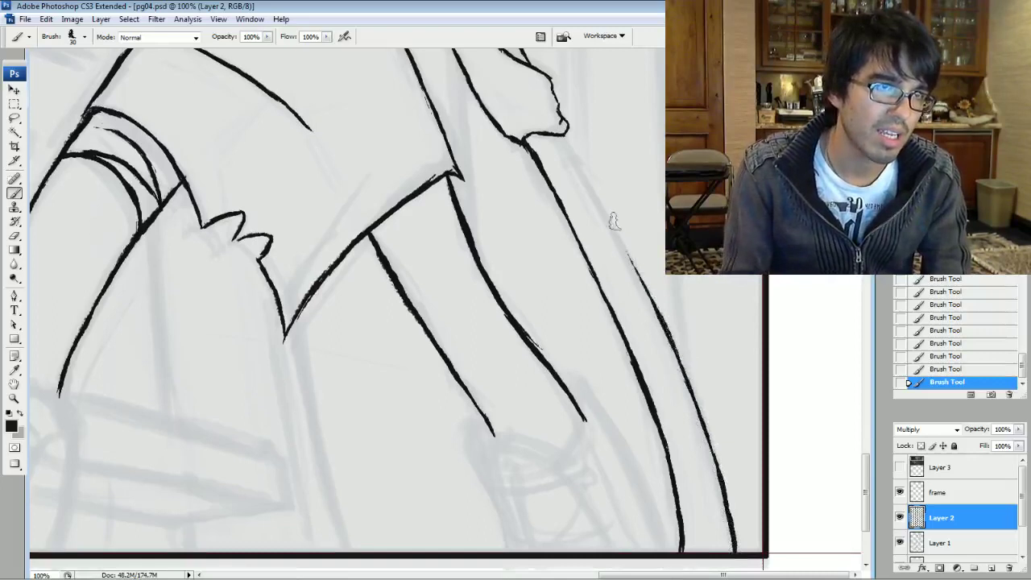
drag(658, 312, 596, 191)
drag(617, 234, 572, 149)
drag(604, 212, 567, 142)
drag(591, 191, 566, 141)
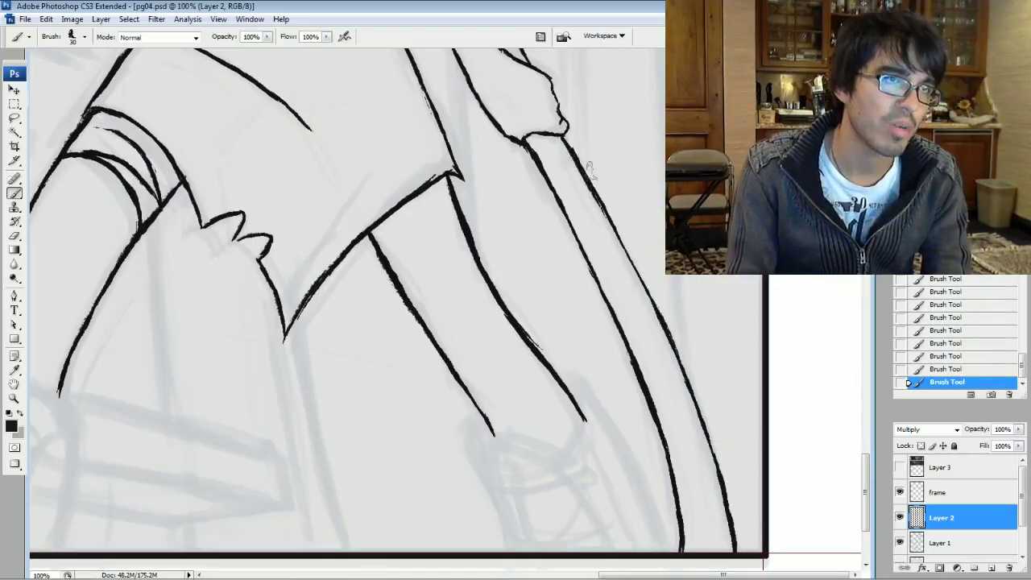
Thicken and even out the outer edge of the held object, erasing its rough spots
drag(657, 315, 620, 245)
drag(644, 292, 597, 191)
drag(629, 261, 606, 216)
mouse_move(645, 301)
mouse_down()
mouse_move(622, 254)
mouse_move(644, 301)
mouse_up()
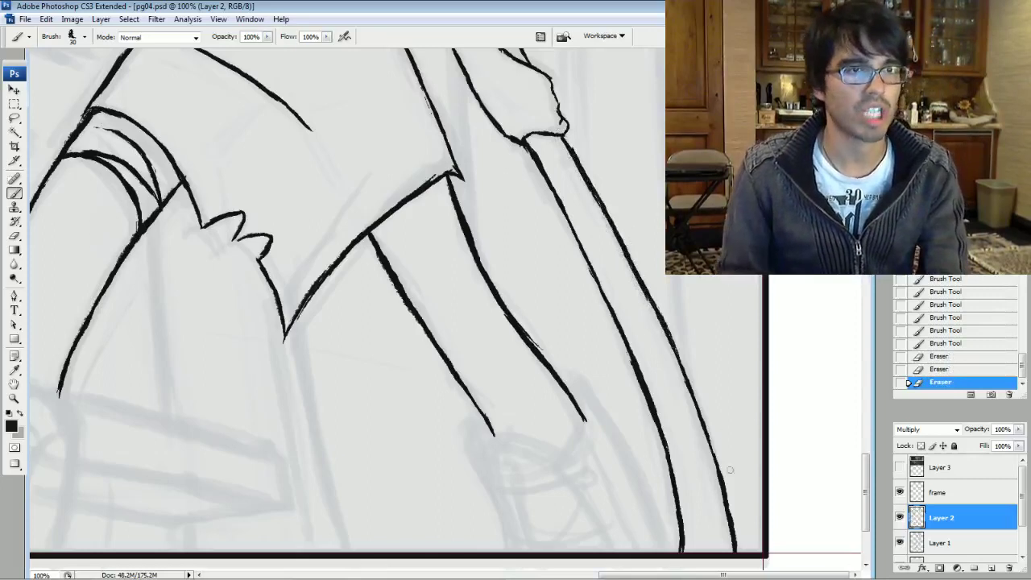
mouse_move(722, 484)
mouse_down()
mouse_move(707, 437)
mouse_move(712, 451)
mouse_up()
drag(716, 463, 671, 339)
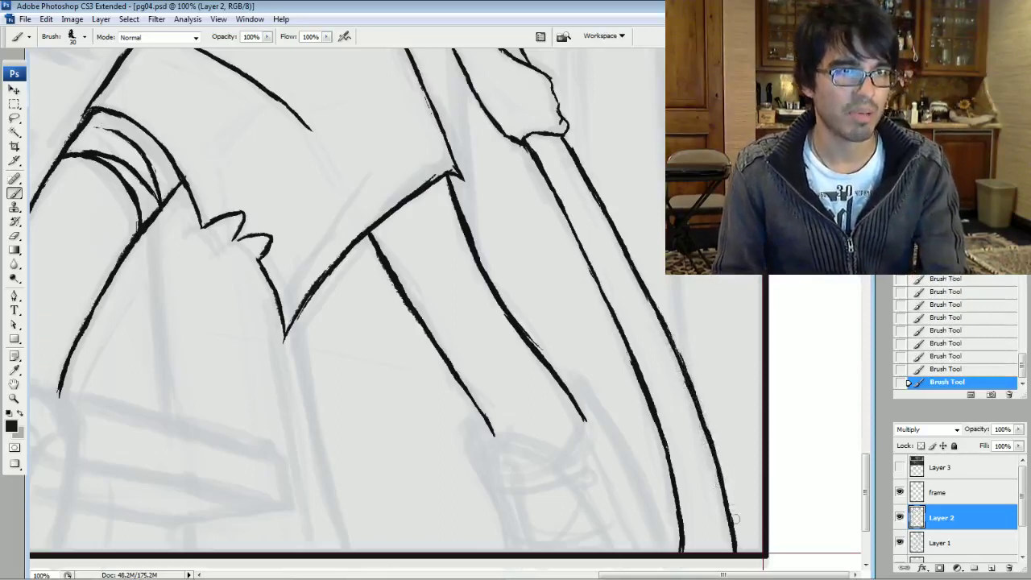
drag(735, 518, 738, 535)
Thin and smooth the leg-side edge of the held object and clean up where it meets the fist
drag(653, 422, 629, 356)
drag(646, 392, 626, 342)
drag(641, 374, 628, 341)
drag(648, 401, 627, 338)
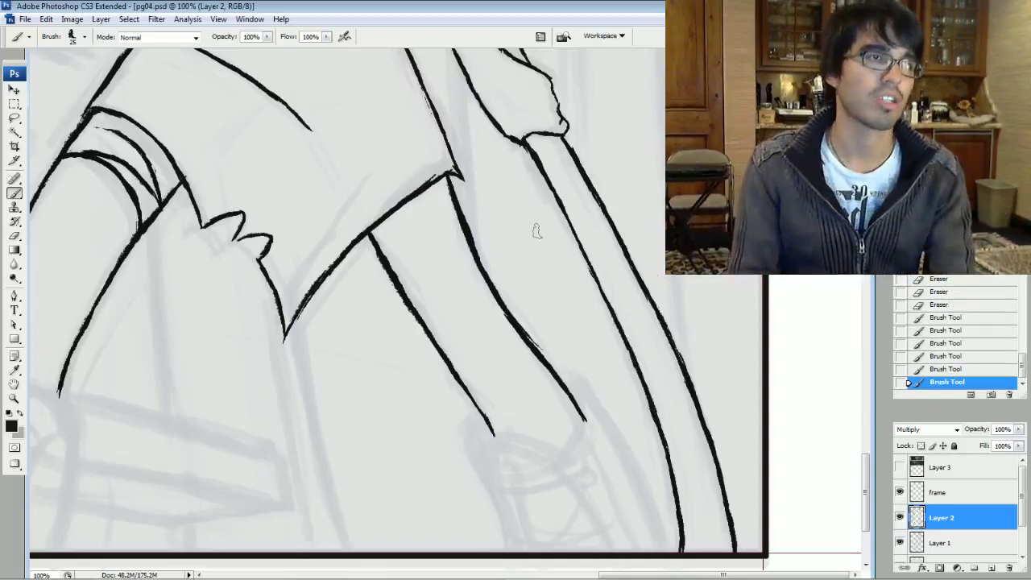
drag(550, 169, 518, 139)
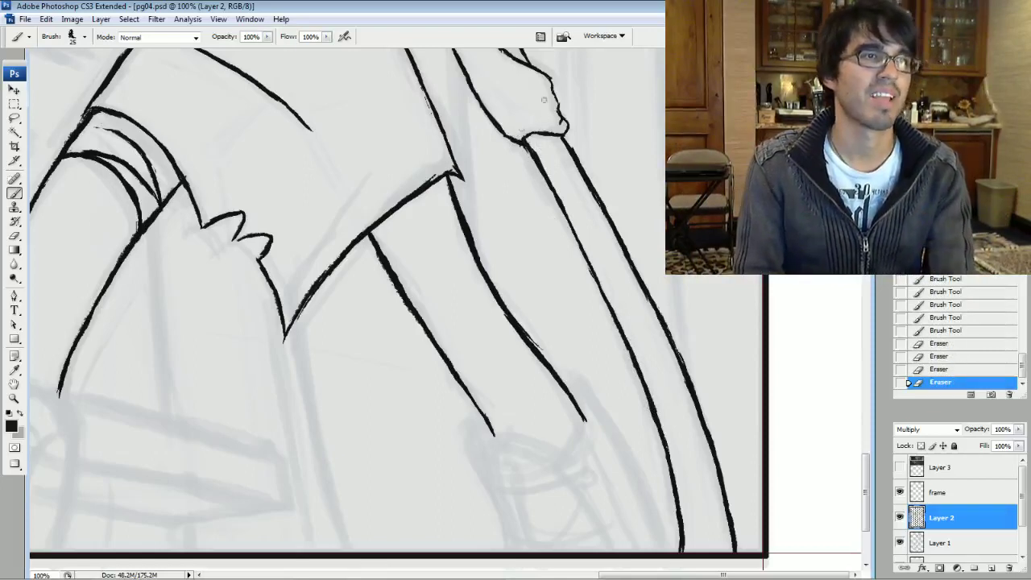
Clean up the fist's knuckles and thicken the contour along the back of the hand to the wrist
scroll(757, 258, up, 3)
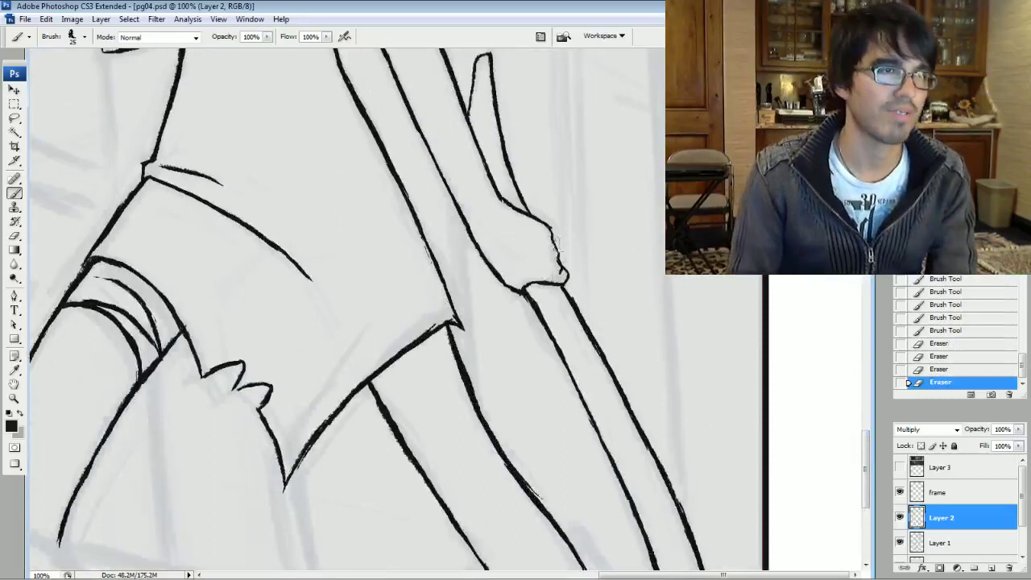
mouse_move(568, 273)
mouse_down()
mouse_move(564, 284)
mouse_move(563, 269)
mouse_up()
key(bracketright)
mouse_move(555, 242)
mouse_down()
mouse_move(559, 261)
mouse_move(543, 212)
mouse_move(549, 228)
mouse_move(504, 198)
mouse_up()
key(bracketright)
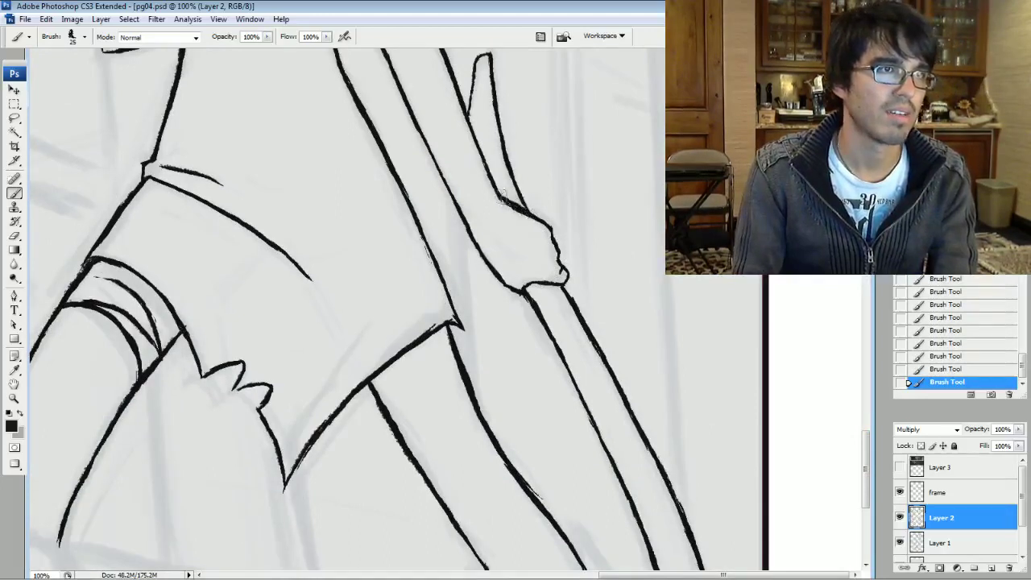
drag(554, 119, 605, 202)
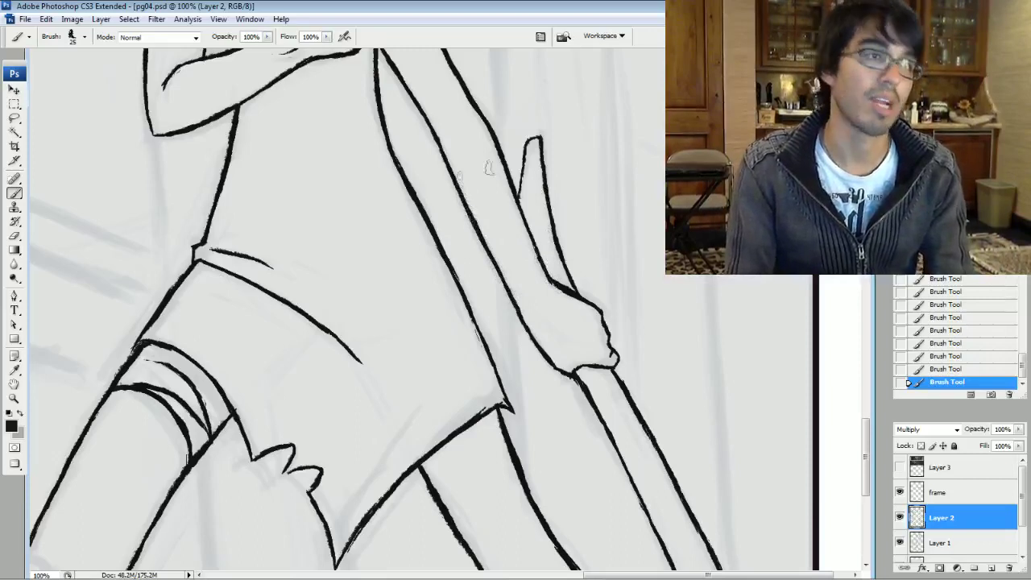
drag(795, 182, 844, 299)
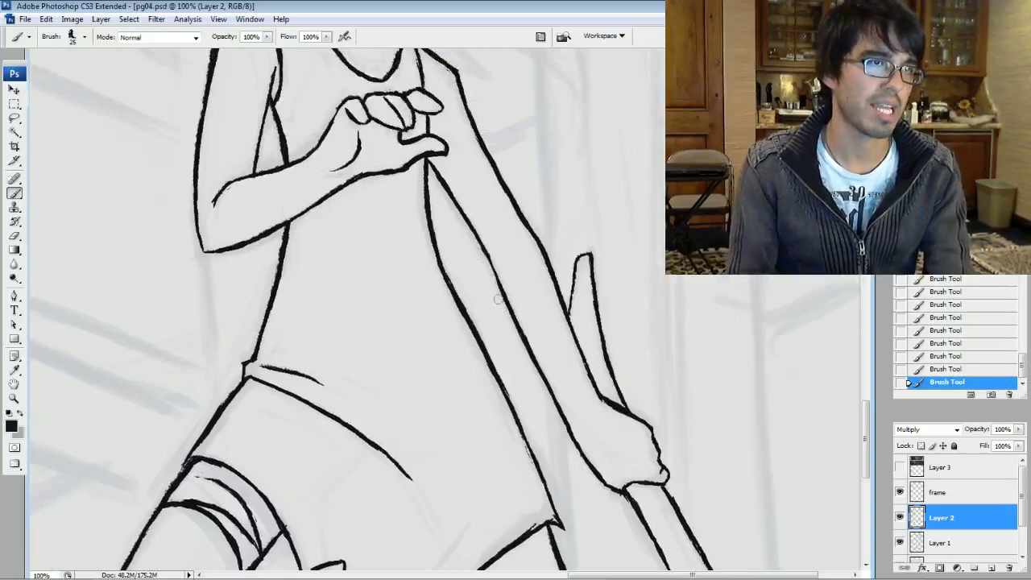
Smooth and thicken the torso-side contour of the lowered arm from the armpit to mid-forearm, erasing its rough spots
drag(492, 286, 518, 358)
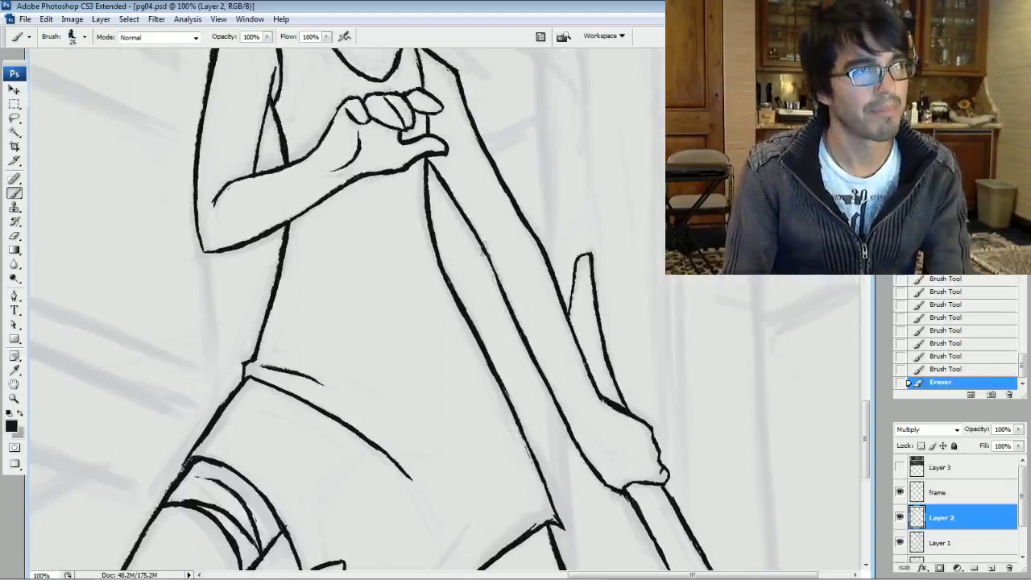
drag(491, 263, 499, 284)
drag(490, 257, 504, 298)
mouse_move(488, 253)
mouse_down()
mouse_move(504, 294)
mouse_move(498, 274)
mouse_up()
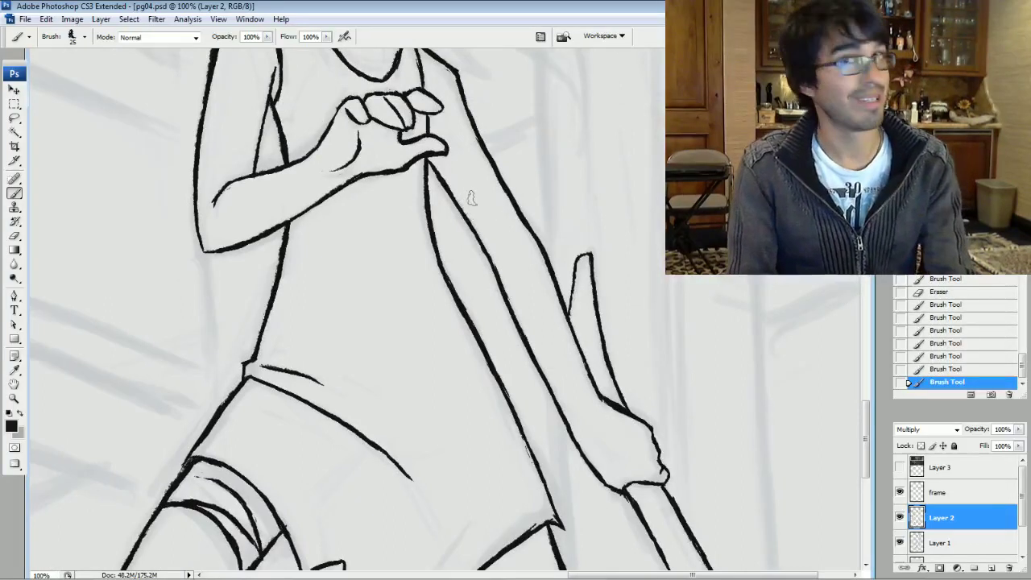
drag(427, 160, 433, 171)
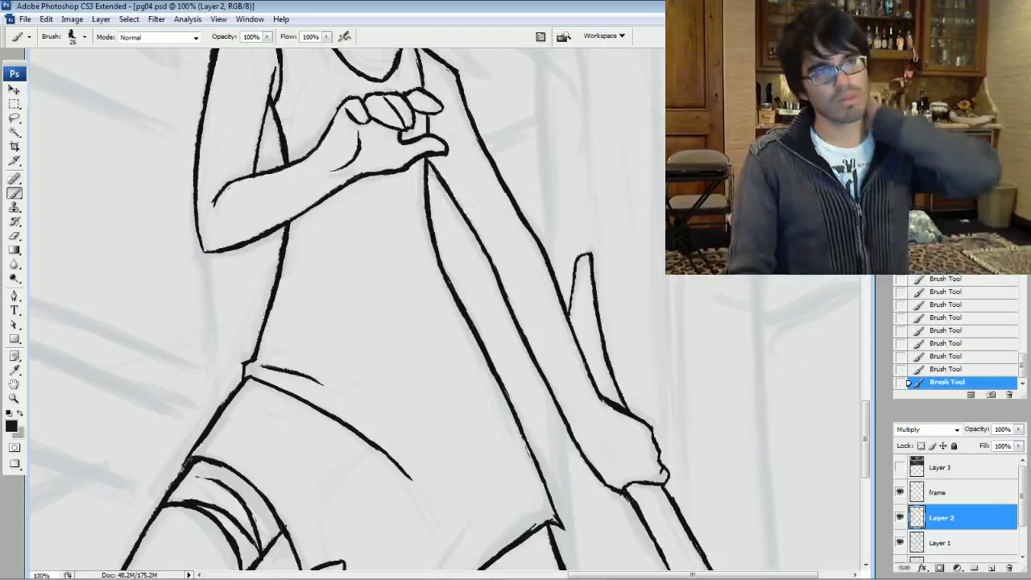
Examine the figure's overall line art from head to legs at reduced magnification
key(ctrl+minus)
key(ctrl+minus)
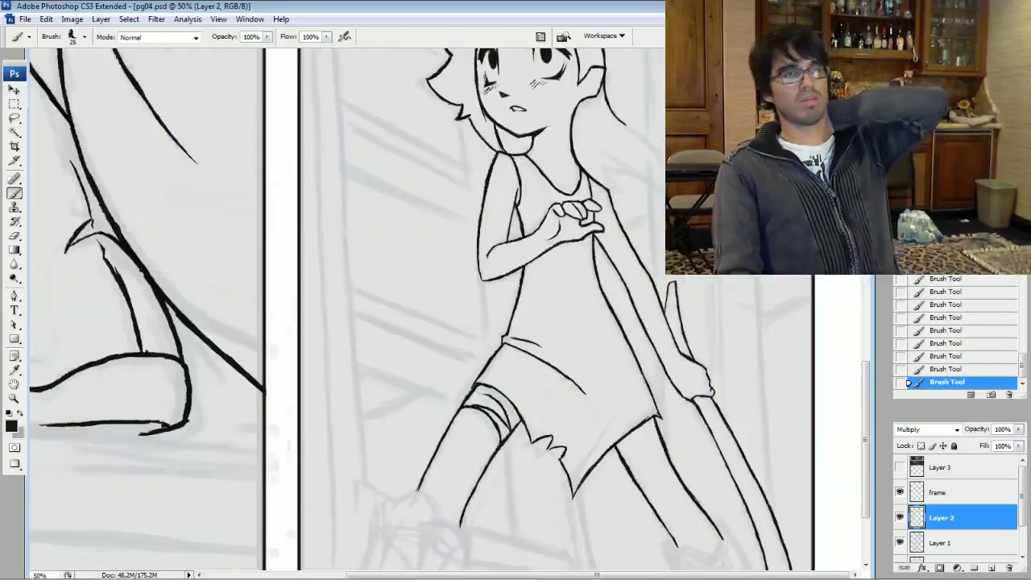
drag(469, 201, 477, 225)
scroll(449, 308, up, 2)
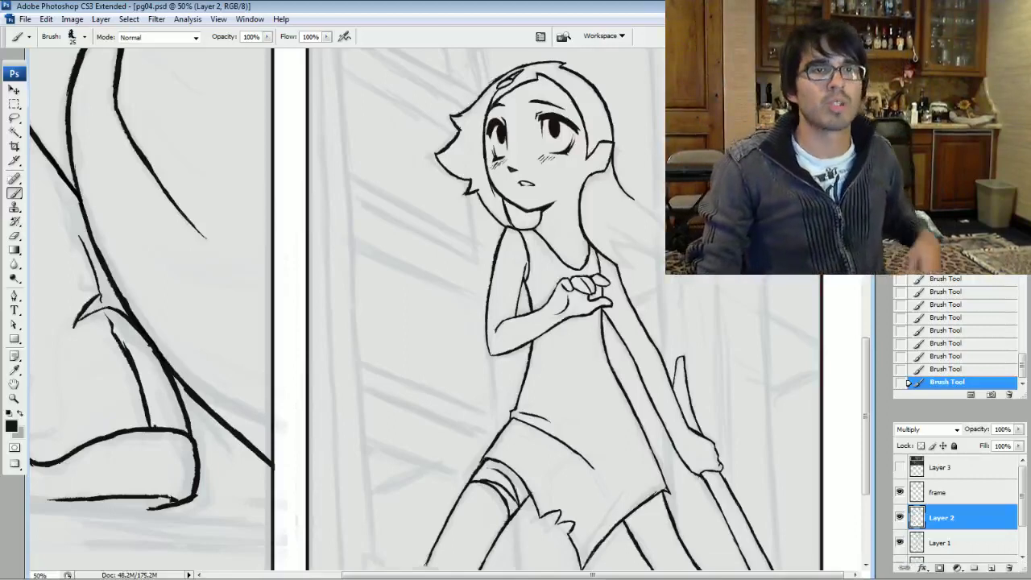
drag(515, 322, 507, 347)
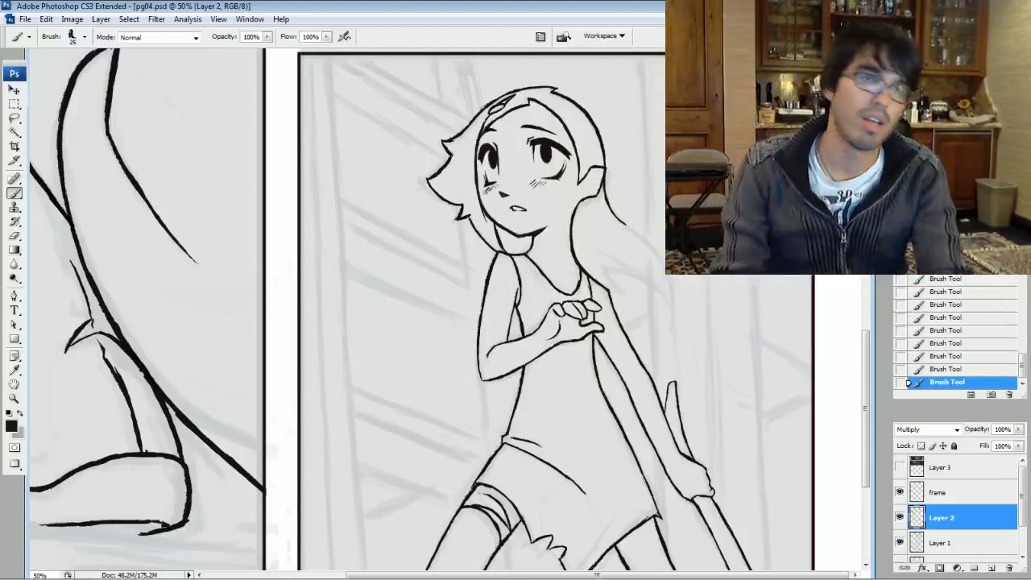
key(ctrl+plus)
drag(516, 323, 383, 334)
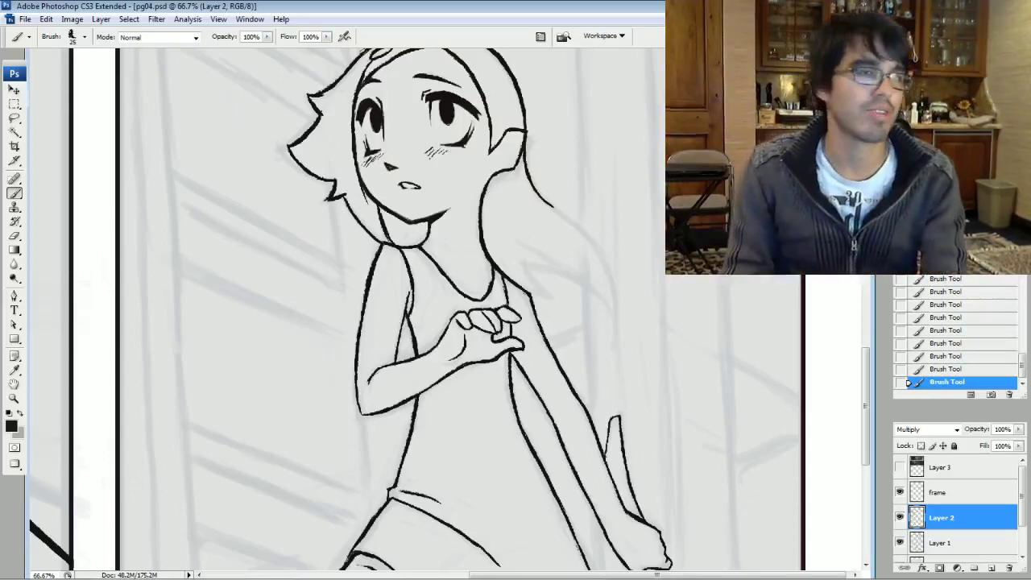
drag(451, 363, 447, 275)
Touch up the arm-side edge of the held object's upper end, undoing a stray stroke
key(ctrl+plus)
drag(563, 347, 382, 298)
drag(533, 363, 471, 342)
key(ctrl+z)
key(bracketright)
drag(473, 304, 470, 332)
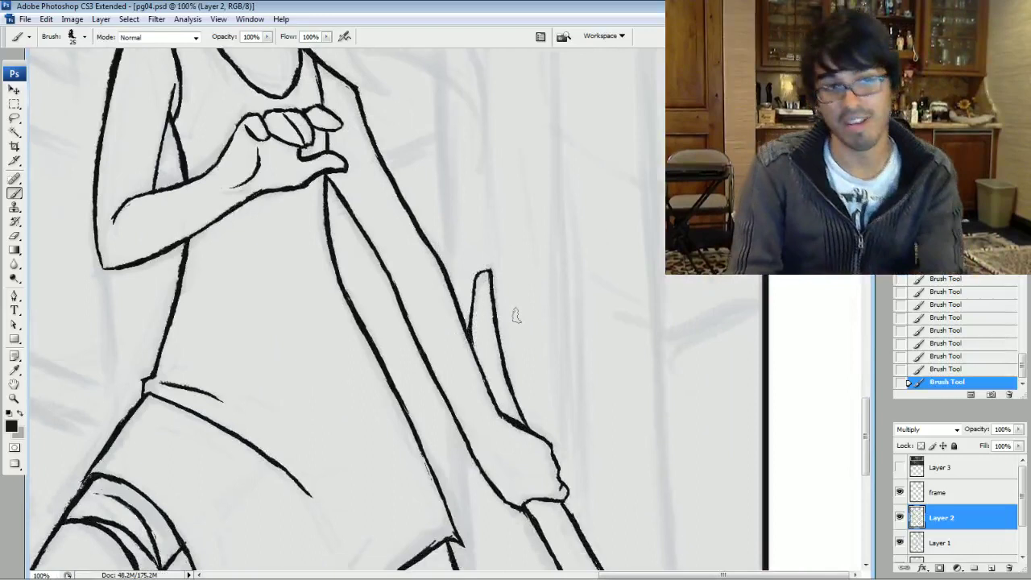
Rework the outer edge of the held object just below the fist with a 20 px brush and erase its roughness
key(bracketleft)
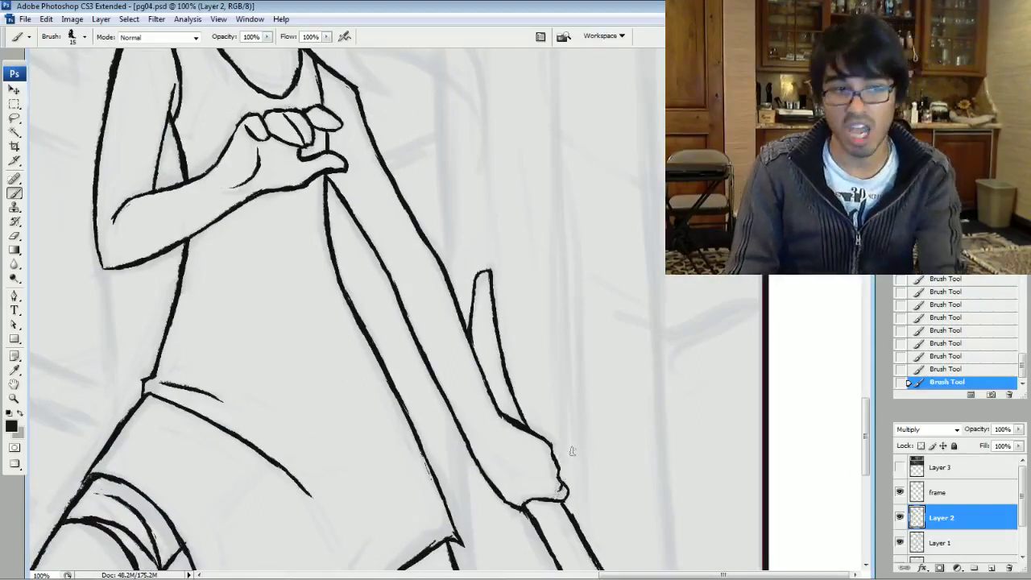
scroll(561, 489, down, 3)
key(bracketright)
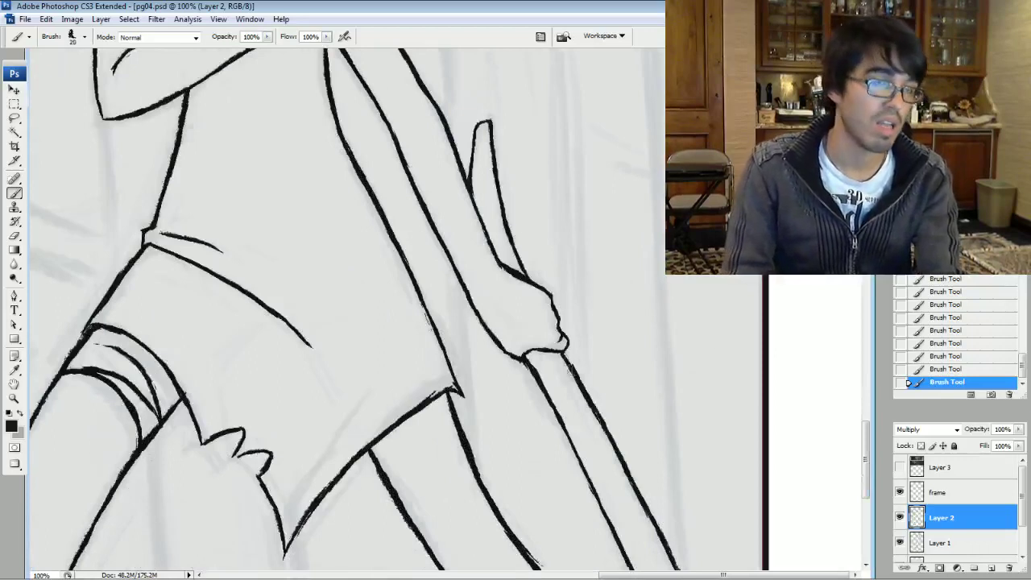
drag(562, 352, 569, 365)
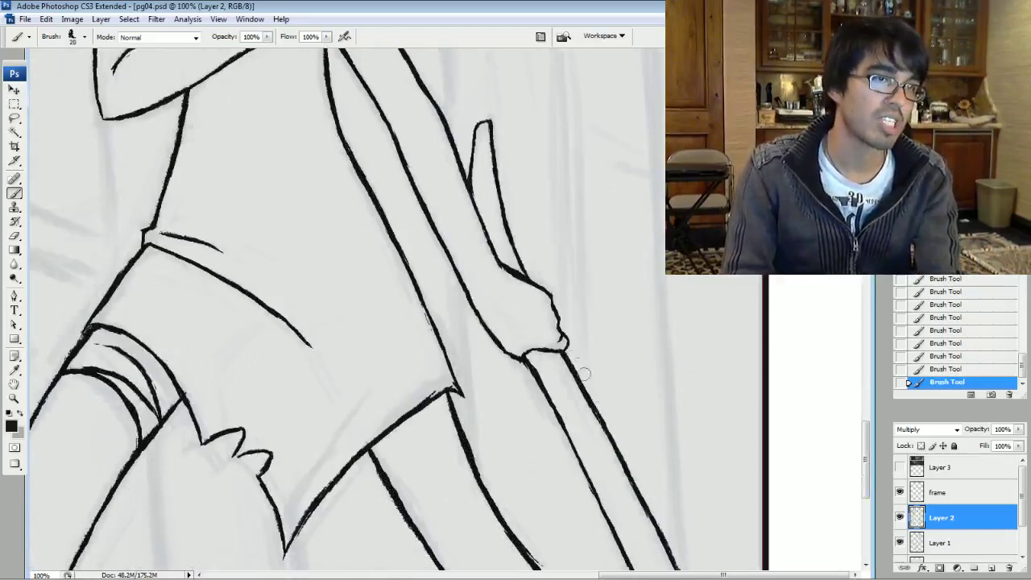
drag(573, 357, 581, 375)
drag(583, 375, 601, 399)
key(bracketleft)
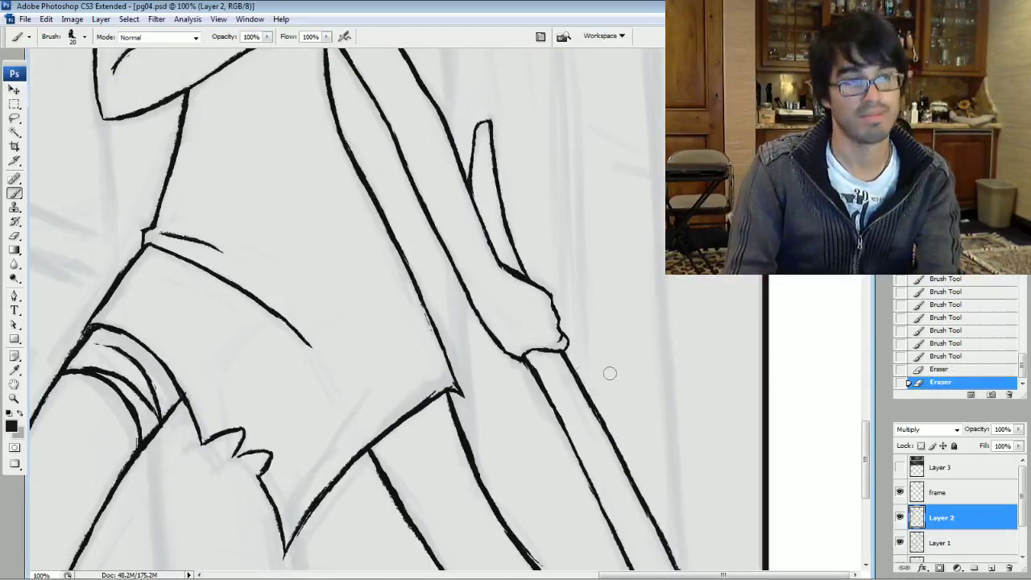
Strengthen the lines where both edges of the held object meet the underside of the fist
mouse_move(559, 350)
mouse_down()
mouse_move(567, 362)
mouse_move(563, 352)
mouse_up()
drag(561, 352, 569, 366)
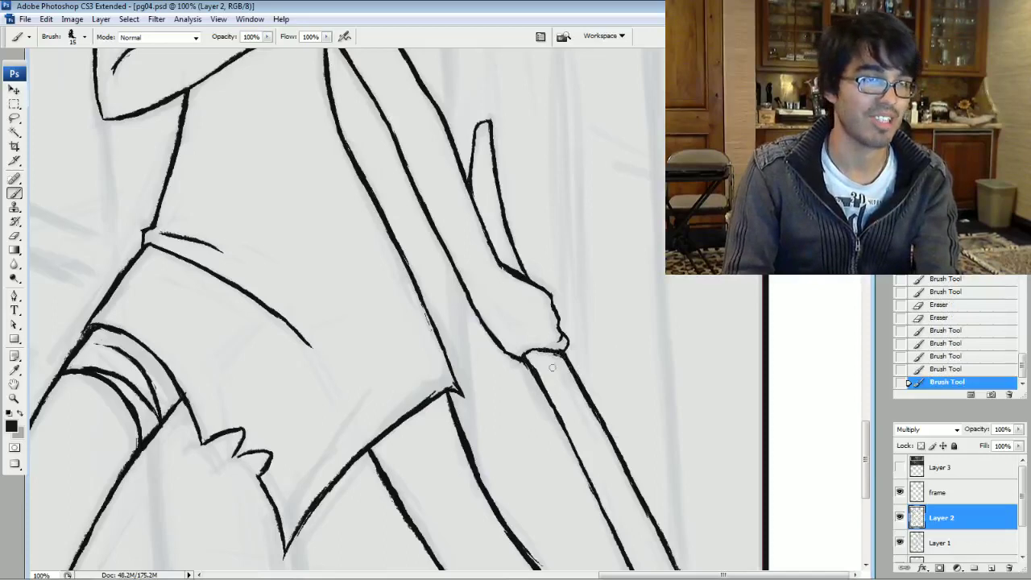
drag(572, 355, 585, 371)
drag(524, 359, 528, 352)
drag(522, 358, 533, 350)
drag(524, 360, 531, 354)
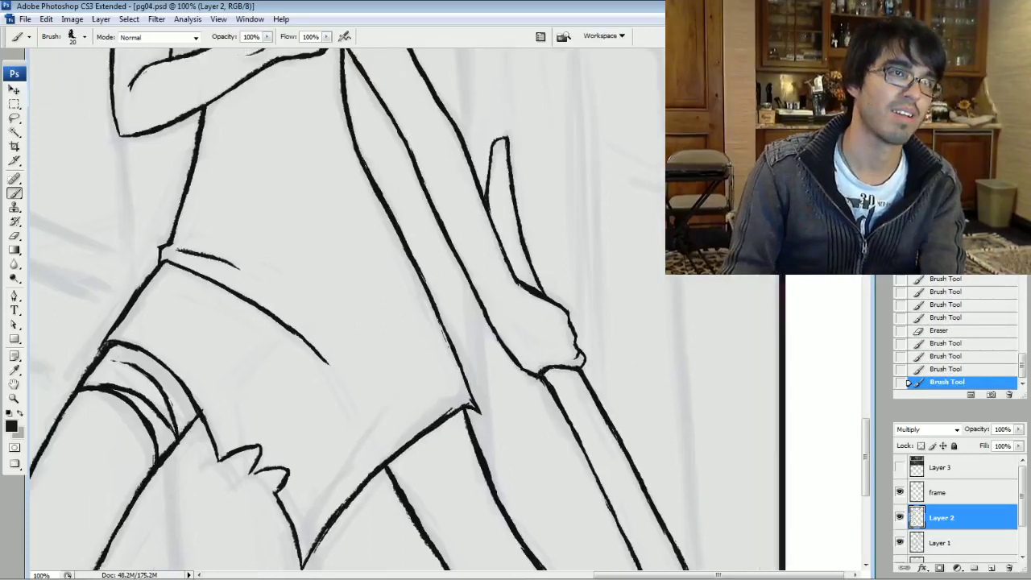
Even out the arm-side edge of the held object above the fist up to its rounded tip
drag(488, 189, 491, 153)
drag(488, 165, 496, 138)
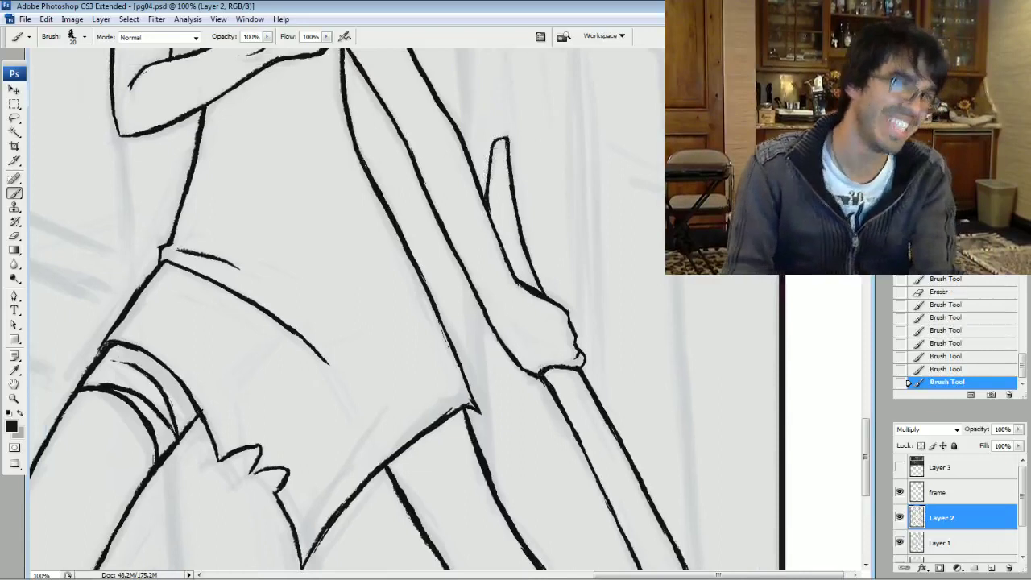
drag(403, 435, 386, 187)
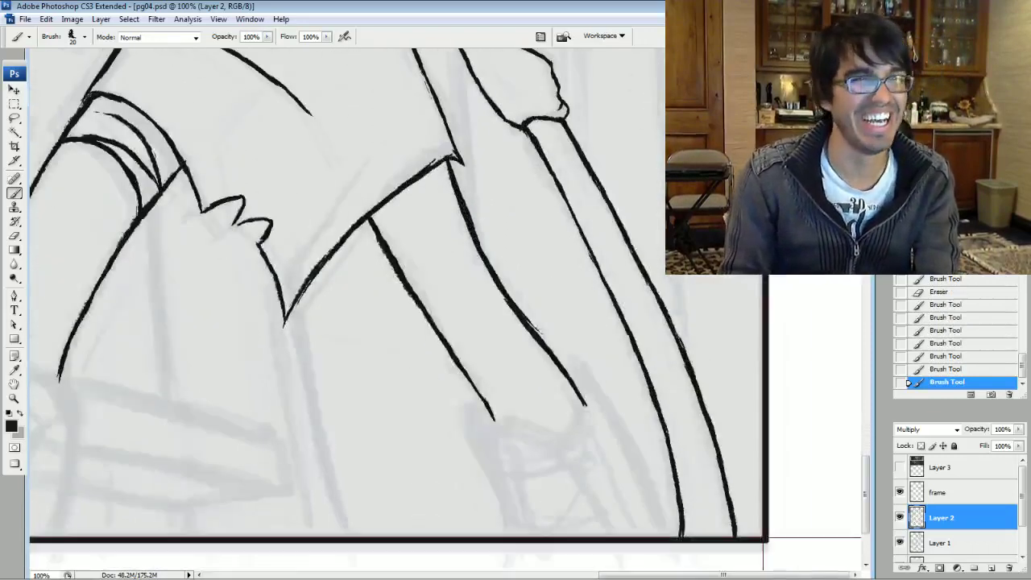
scroll(448, 311, up, 5)
scroll(447, 311, up, 6)
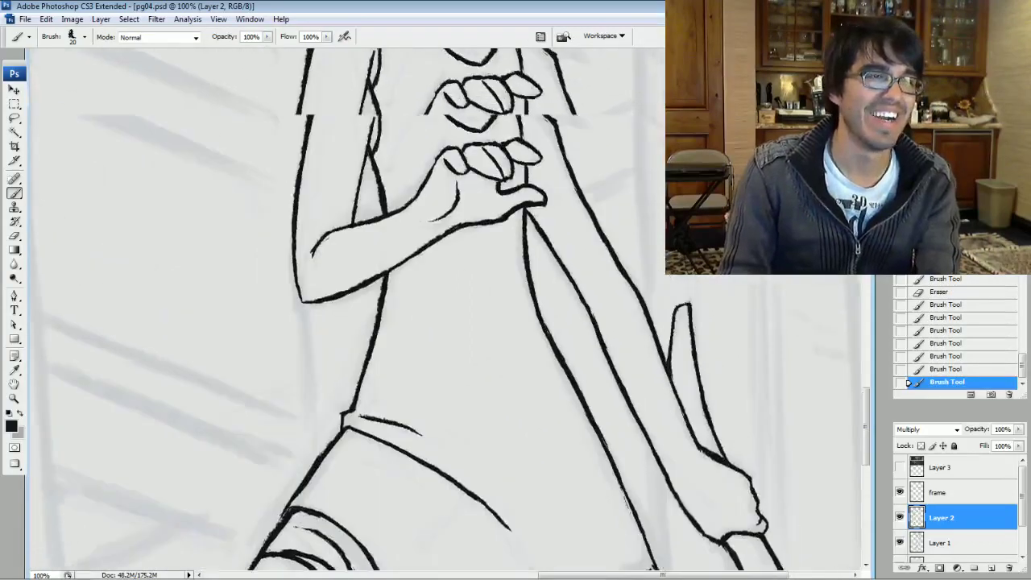
Erase the rough inner edge of the face's jawline beside the chin
scroll(448, 311, up, 2)
mouse_move(366, 53)
mouse_down()
mouse_move(348, 99)
mouse_move(533, 369)
mouse_move(569, 367)
mouse_up()
key(bracketright)
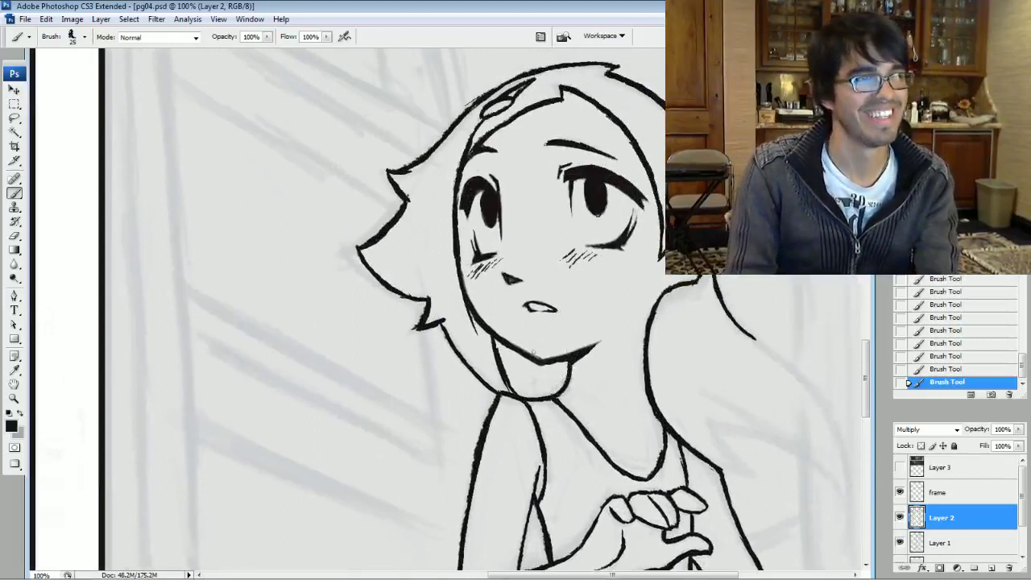
mouse_move(532, 353)
mouse_down()
mouse_move(541, 356)
mouse_move(528, 350)
mouse_up()
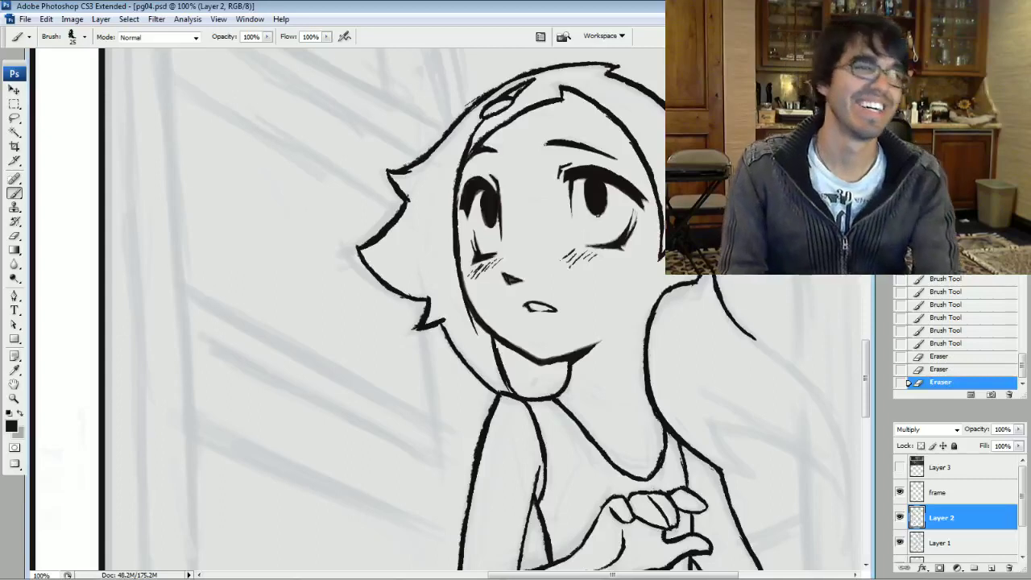
Ink the lower edge of her long hair from the shoulder through the small pointed lock to the hair's end
drag(725, 403, 542, 253)
drag(521, 305, 542, 307)
drag(509, 298, 551, 306)
mouse_move(525, 304)
mouse_down()
mouse_move(570, 308)
mouse_move(543, 293)
mouse_move(553, 304)
mouse_move(570, 288)
mouse_move(608, 294)
mouse_move(645, 318)
mouse_move(672, 369)
mouse_up()
Ink the outer contour of her long hair from its tip up towards the ear, and undo the last brush stroke
drag(666, 329, 673, 365)
mouse_move(663, 309)
mouse_down()
mouse_move(673, 359)
mouse_move(671, 348)
mouse_up()
drag(656, 282, 667, 320)
drag(647, 264, 666, 314)
drag(634, 244, 657, 279)
drag(612, 216, 651, 265)
mouse_move(584, 198)
mouse_down()
mouse_move(631, 237)
mouse_move(559, 173)
mouse_up()
drag(617, 221, 546, 166)
drag(580, 200, 538, 148)
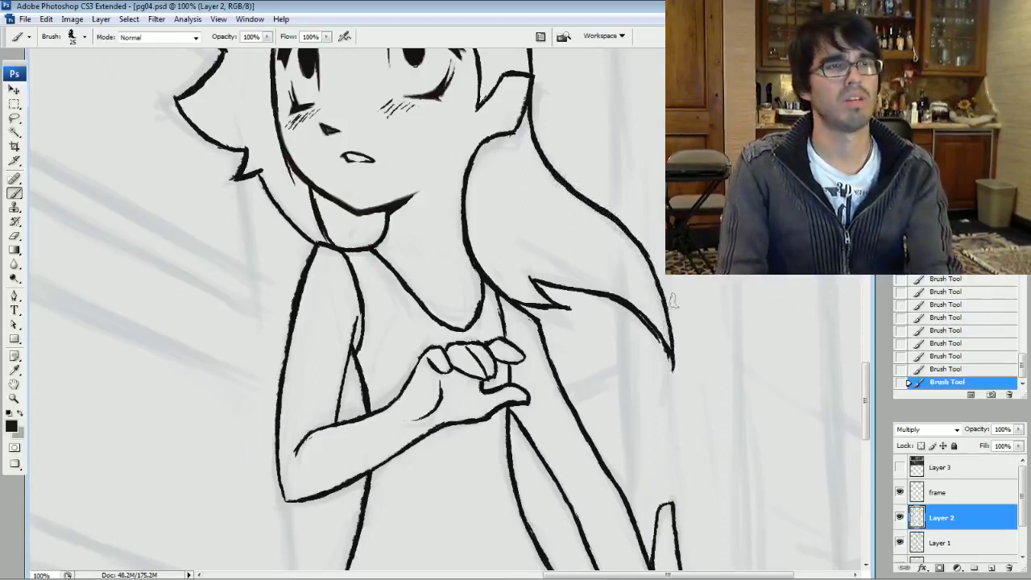
click(936, 369)
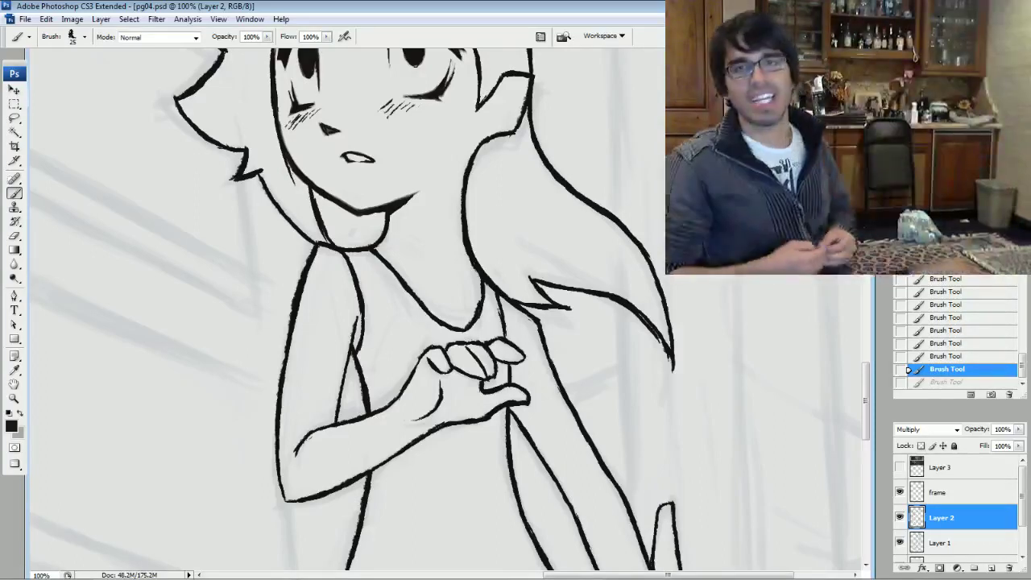
Erase the rough underside of the raised forearm's upper contour and trim the palm crease near the wrist
mouse_move(515, 201)
mouse_down()
mouse_move(629, 475)
mouse_move(516, 387)
mouse_move(515, 367)
mouse_up()
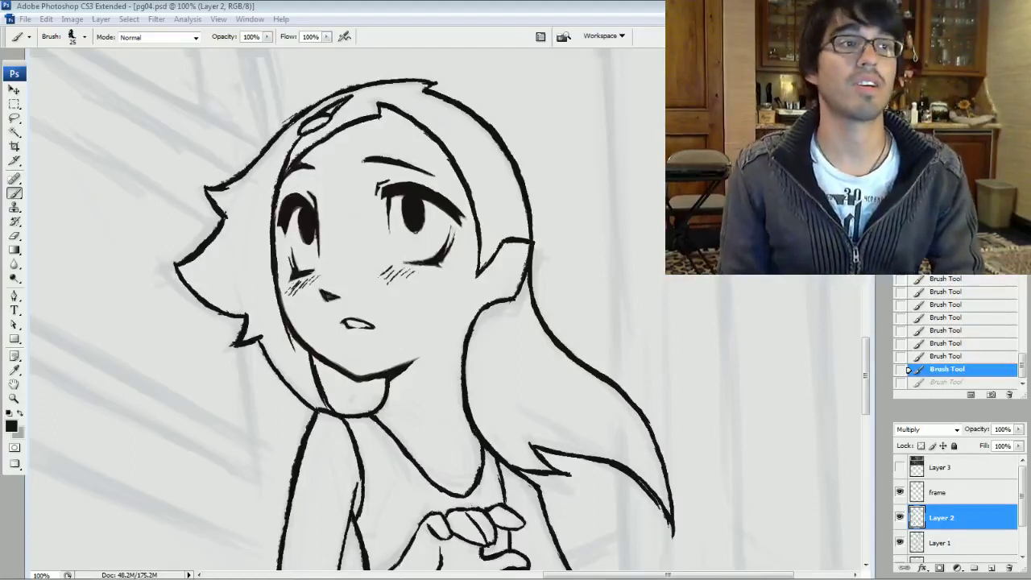
mouse_move(386, 419)
mouse_down()
mouse_move(515, 330)
mouse_move(522, 255)
mouse_move(503, 170)
mouse_move(520, 121)
mouse_up()
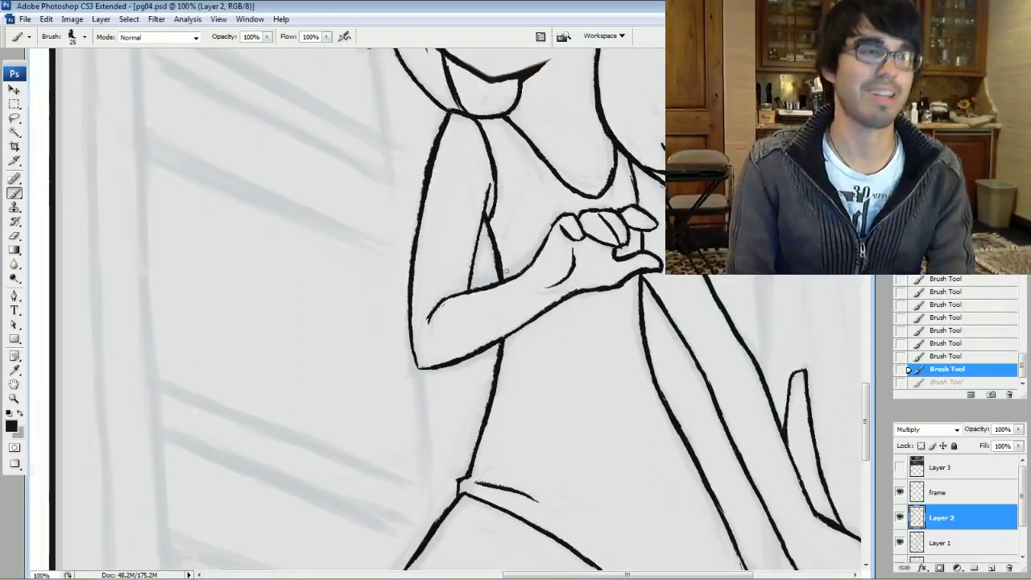
mouse_move(504, 290)
mouse_down()
mouse_move(488, 292)
mouse_move(520, 280)
mouse_up()
drag(522, 280, 532, 274)
mouse_move(532, 274)
mouse_down()
mouse_move(556, 261)
mouse_move(552, 288)
mouse_up()
drag(552, 288, 553, 287)
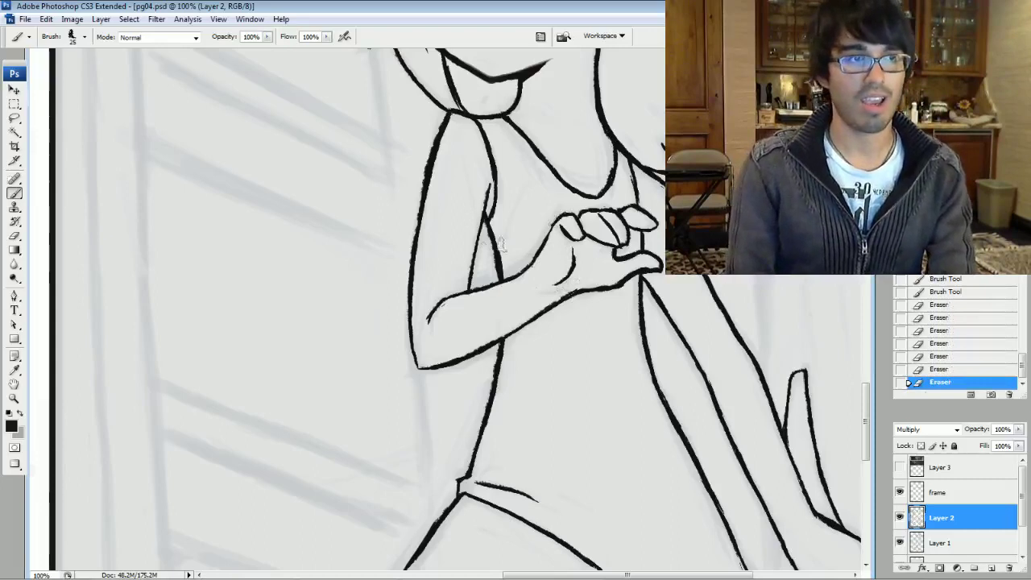
Re-ink the upper contour of the raised forearm beside the torso with a 20 px brush
key([)
drag(512, 278, 522, 273)
drag(520, 274, 528, 269)
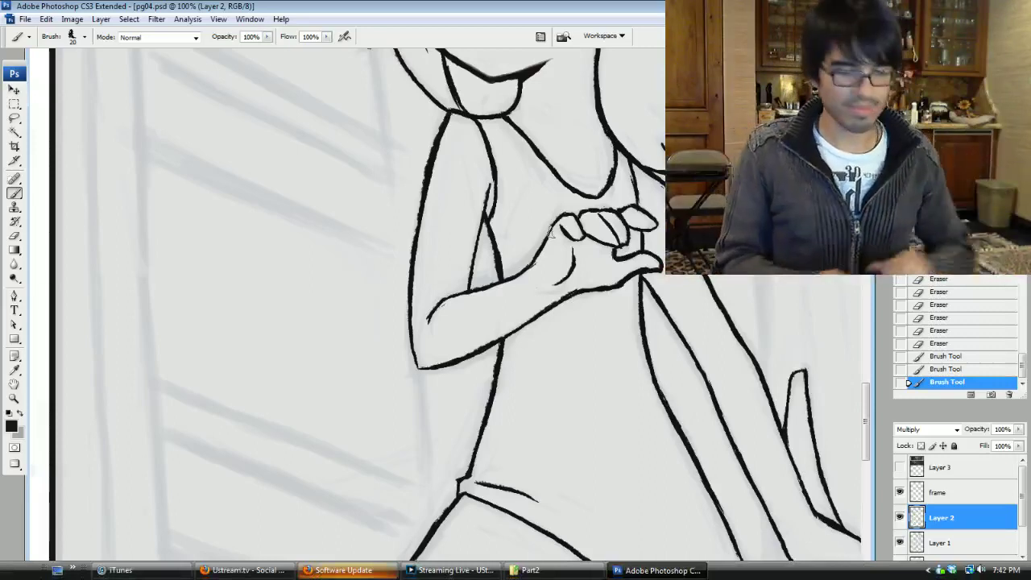
Bring up the Firefox update notice and dismiss it without updating
click(360, 571)
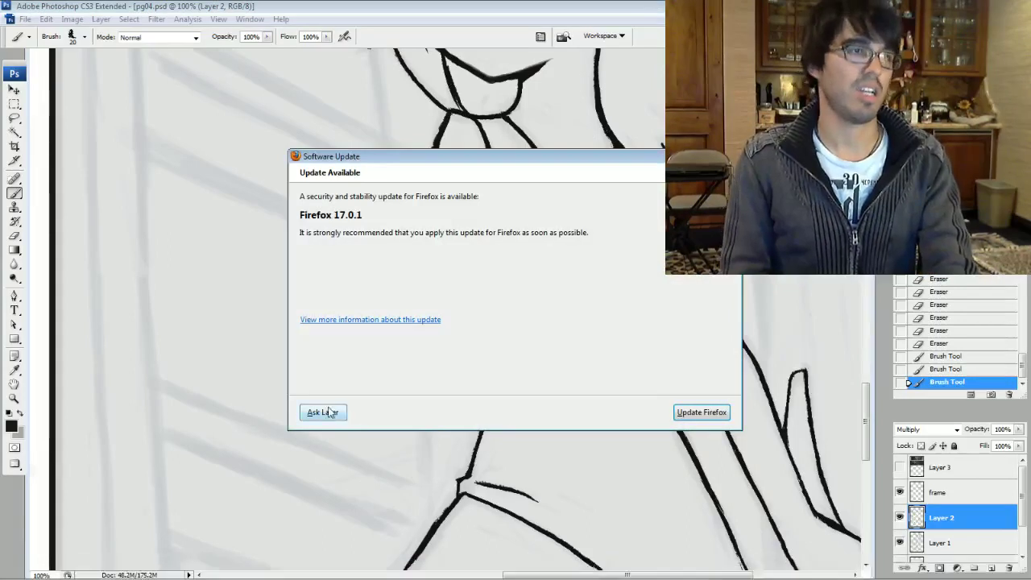
click(728, 156)
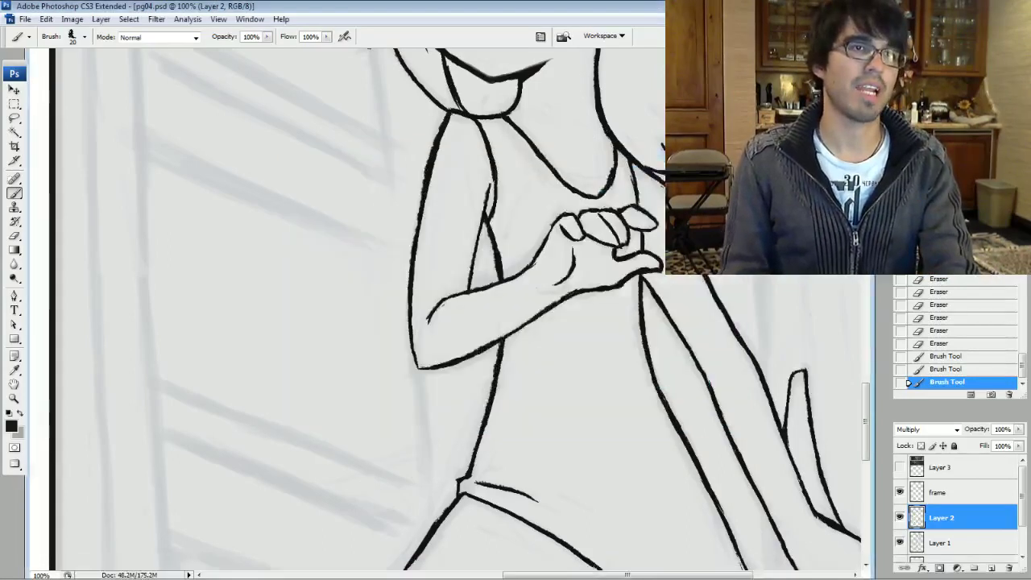
Thicken the contour of the raised hand from the wrist up to the first finger
drag(680, 228, 614, 277)
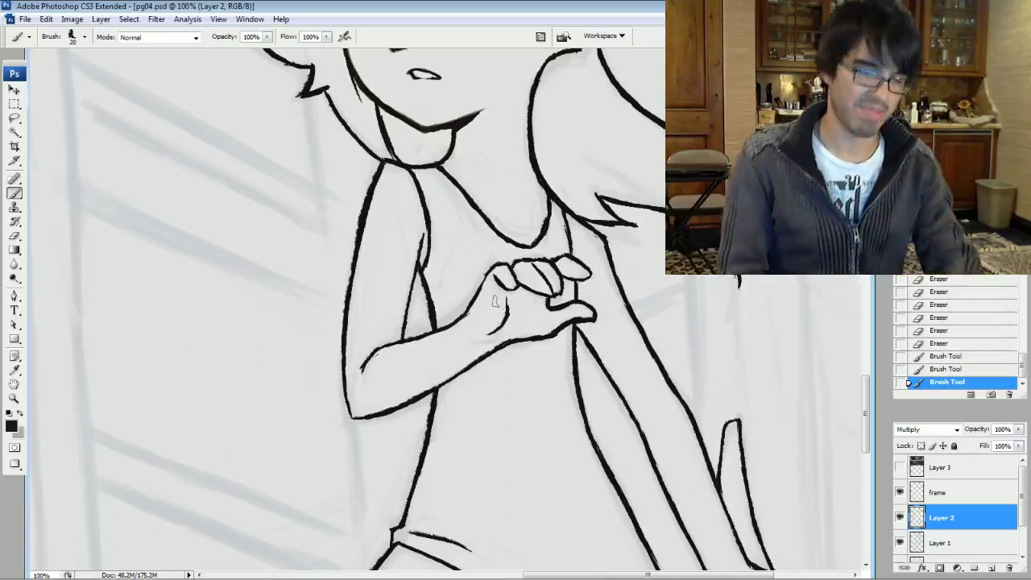
drag(466, 319, 482, 283)
drag(468, 314, 491, 266)
Thicken the upper contour of the raised forearm with a 25 px brush, reverting the strokes near the elbow crease
key(bracketright)
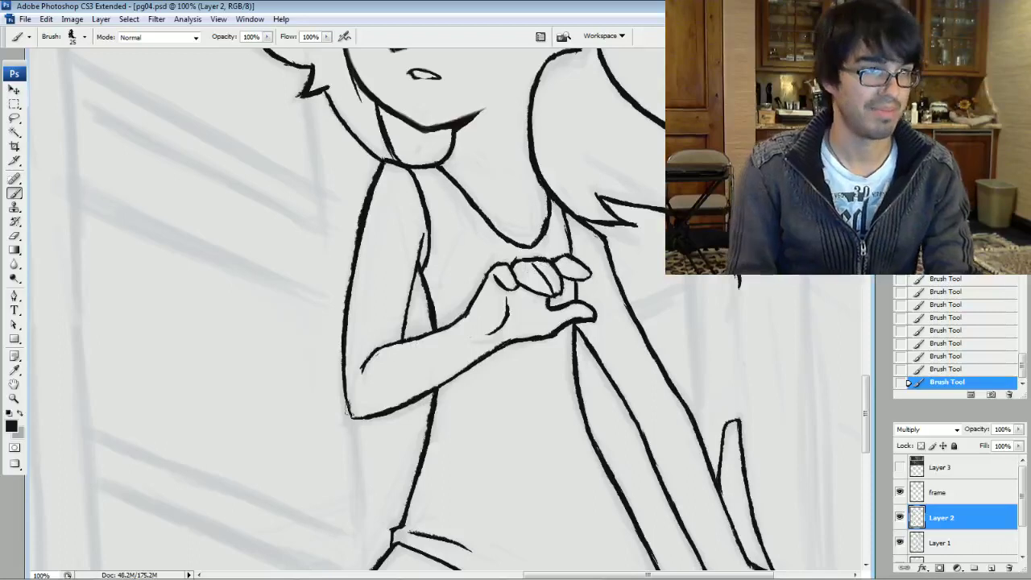
drag(372, 355, 403, 339)
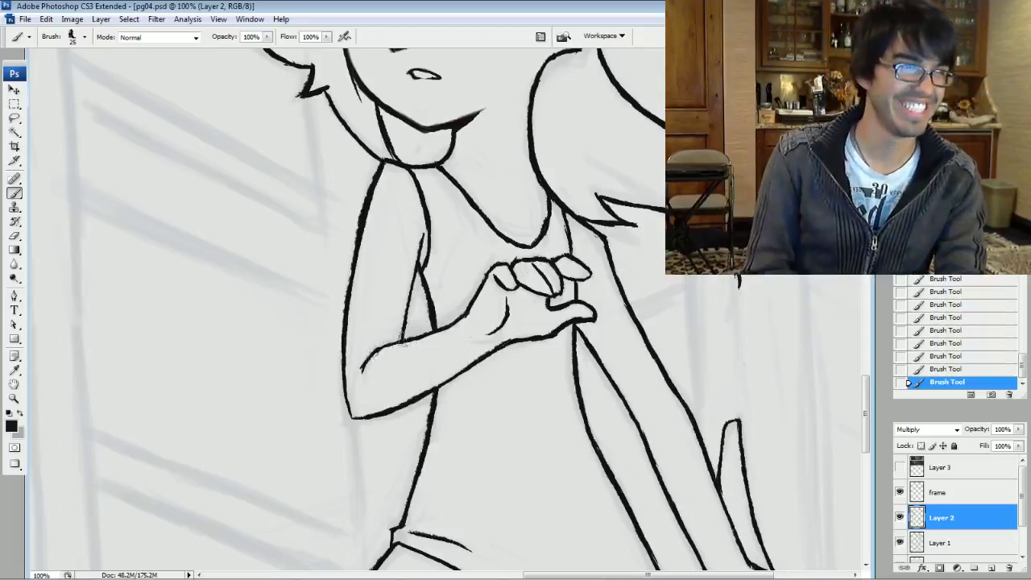
click(946, 356)
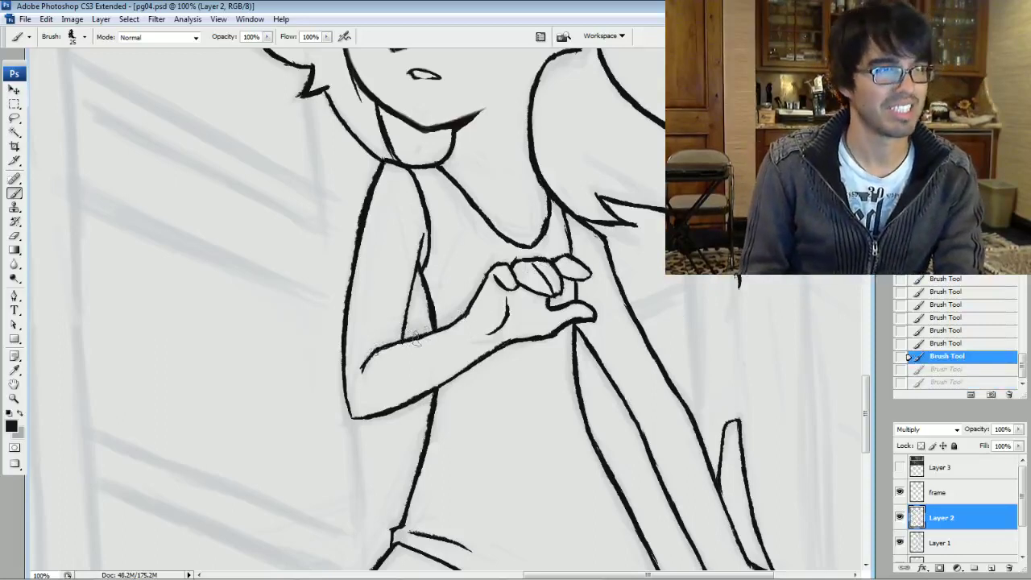
drag(417, 337, 453, 322)
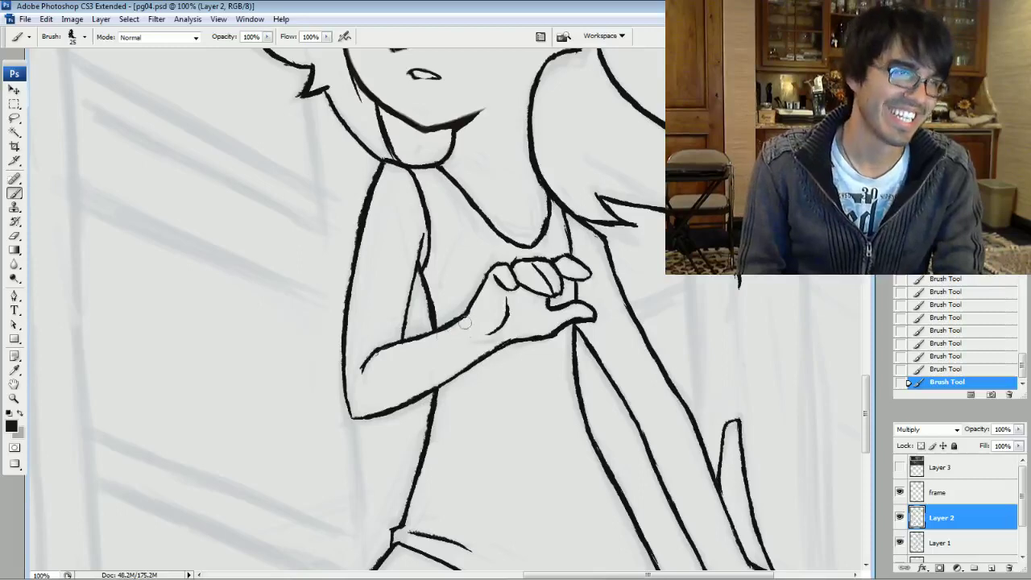
Thin the underside of the raised forearm's upper contour towards the wrist with the Eraser, undoing two of the erasures
drag(435, 341, 471, 326)
drag(439, 340, 471, 322)
drag(439, 338, 476, 315)
key(ctrl+alt+z)
key(ctrl+alt+z)
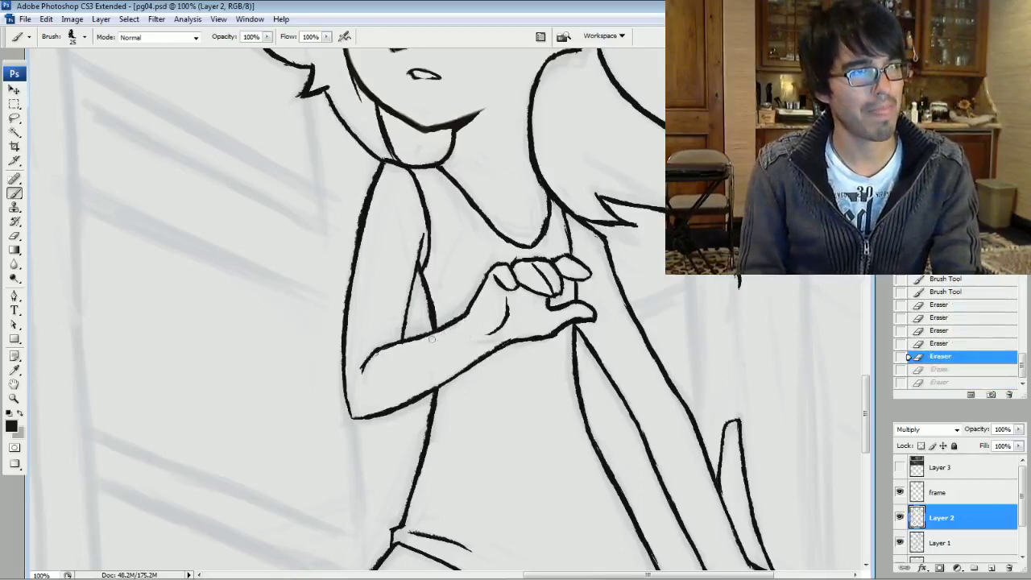
mouse_move(465, 321)
mouse_down()
mouse_move(485, 315)
mouse_move(428, 333)
mouse_move(443, 326)
mouse_up()
drag(443, 326, 463, 316)
Smooth the raised forearm's upper contour where it crosses the torso line, using a 20 px brush
key(])
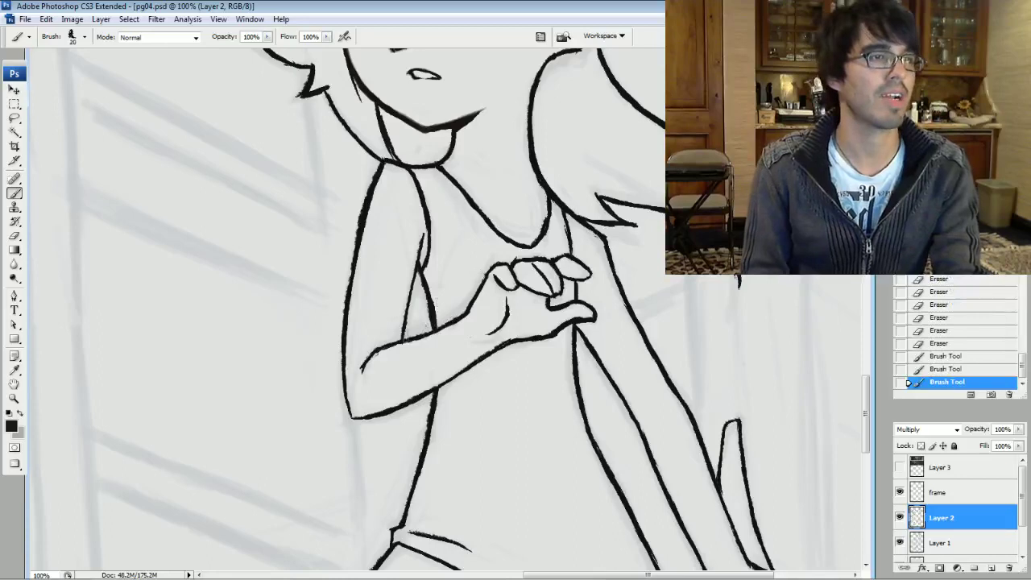
drag(410, 336, 424, 333)
drag(429, 331, 454, 321)
drag(442, 327, 451, 323)
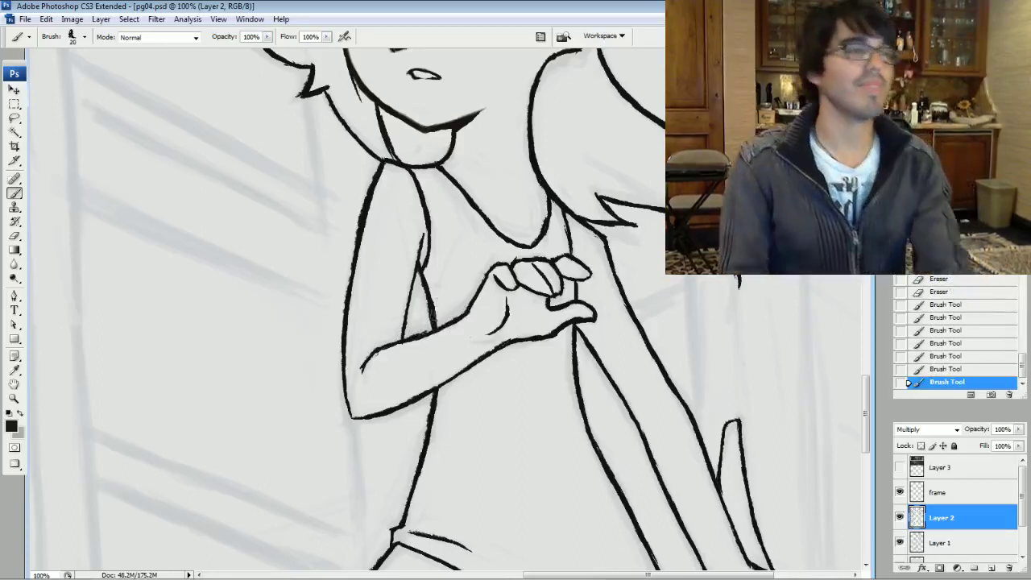
Touch up the inner contour of the bent arm and refine the edge and tip of the long hair strand
drag(401, 338, 408, 291)
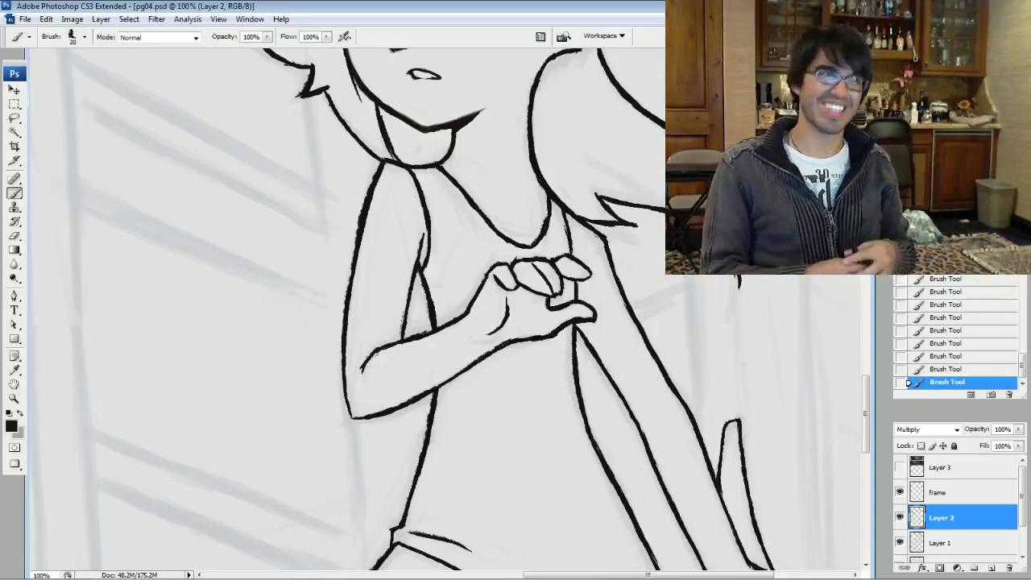
mouse_move(500, 290)
mouse_down()
mouse_move(394, 304)
mouse_move(365, 356)
mouse_up()
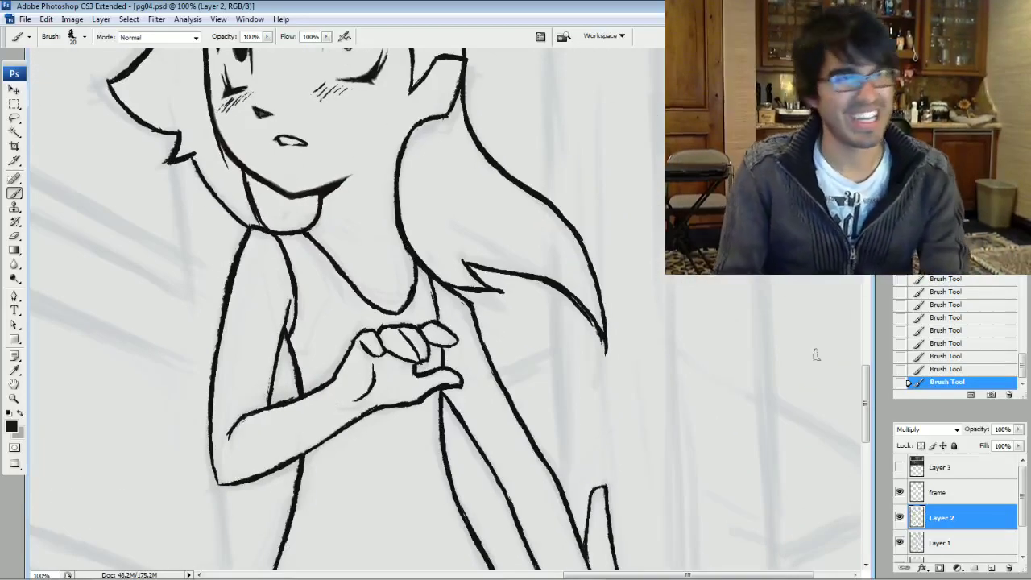
drag(589, 256, 588, 358)
click(575, 252)
click(577, 250)
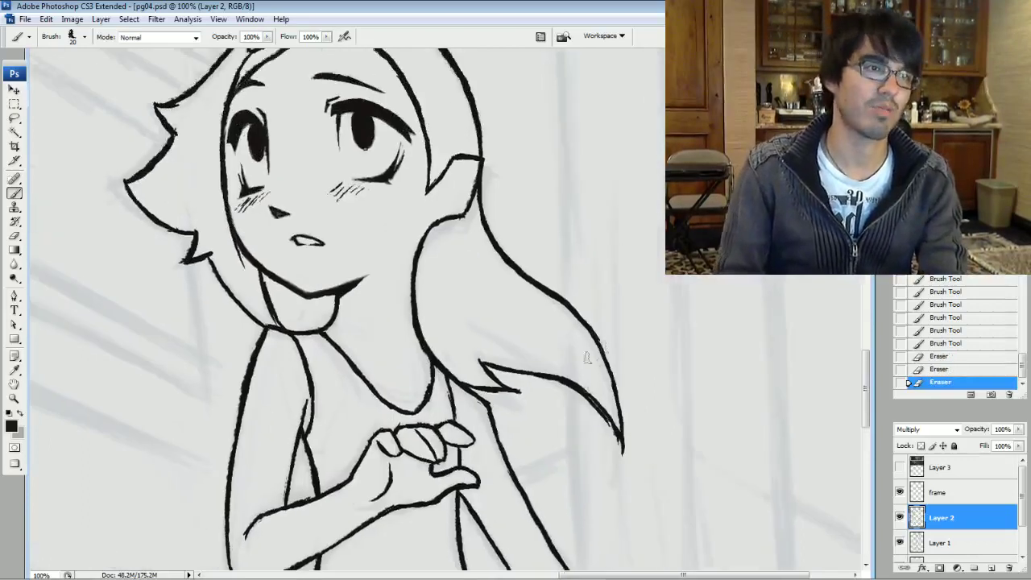
drag(622, 426, 608, 345)
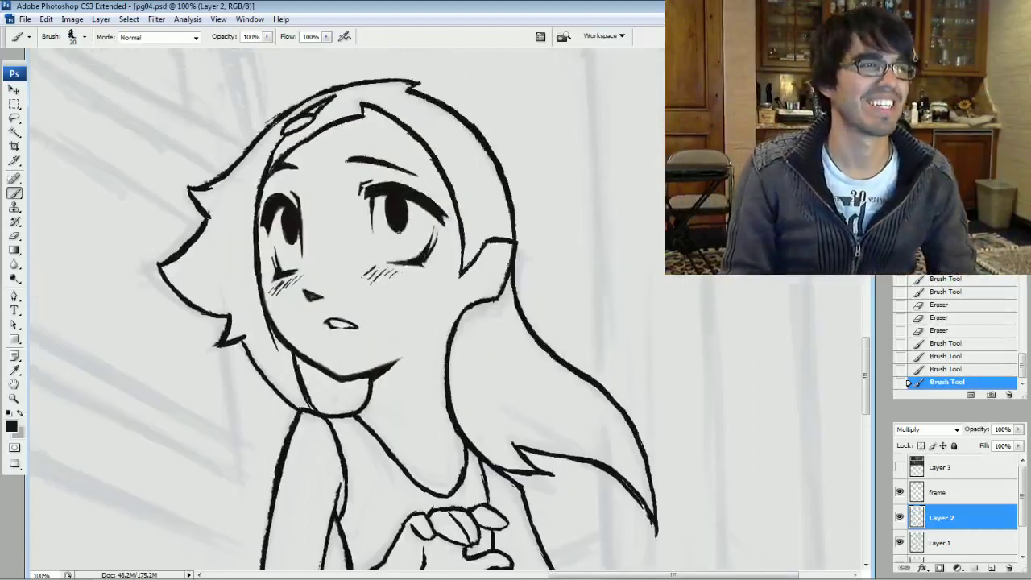
Thin the outer and lower contours of the long hair strand with the Eraser
mouse_move(387, 339)
mouse_down()
mouse_move(506, 391)
mouse_move(580, 308)
mouse_move(520, 207)
mouse_up()
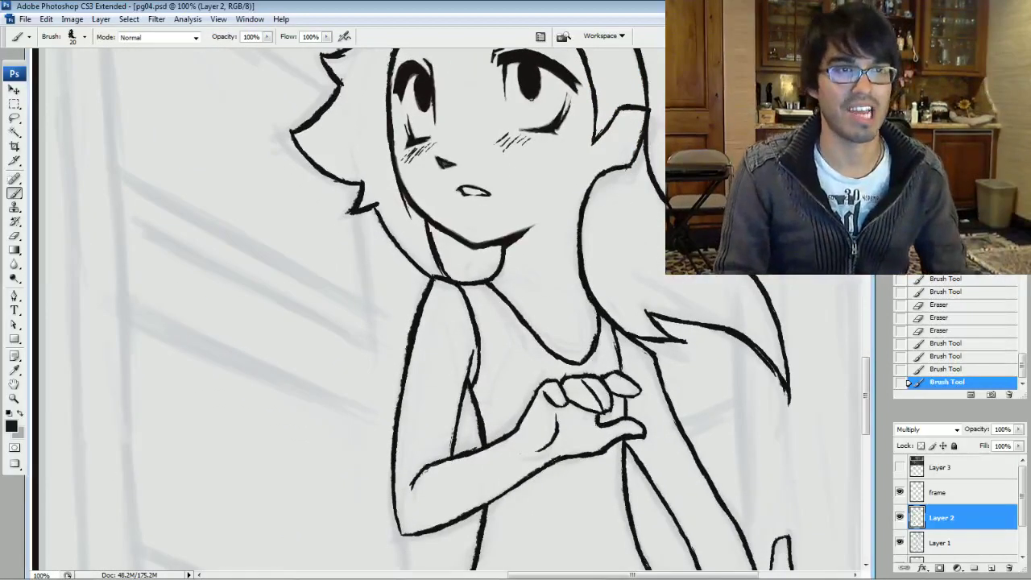
drag(519, 322, 419, 322)
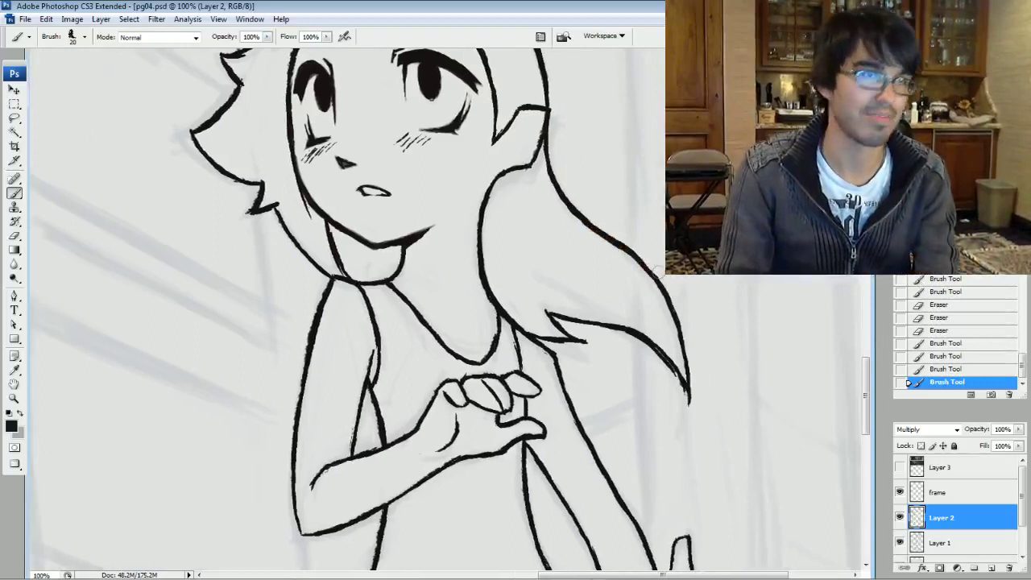
mouse_move(644, 328)
mouse_down()
mouse_move(668, 327)
mouse_move(662, 309)
mouse_up()
drag(649, 254, 625, 245)
drag(620, 235, 611, 223)
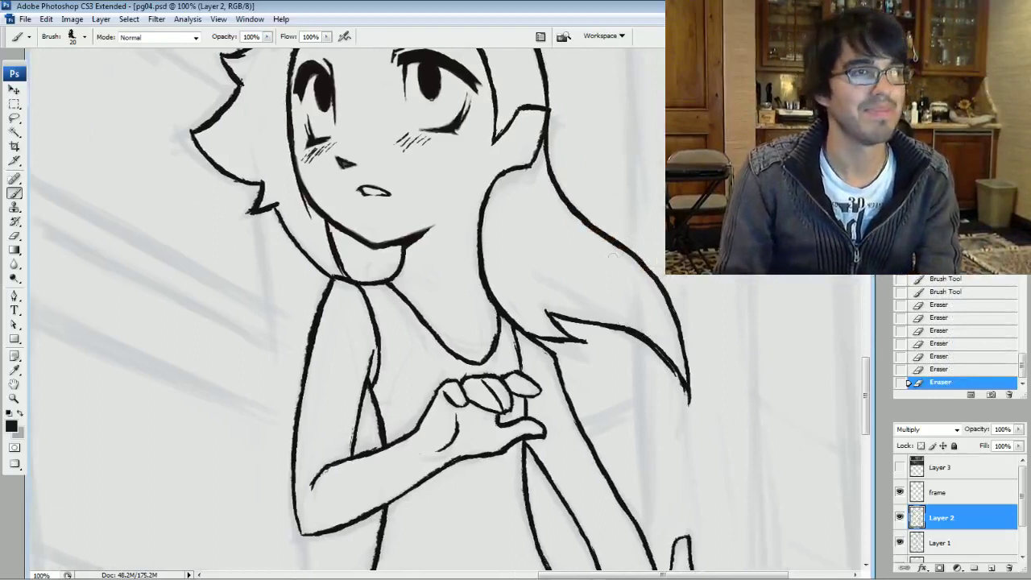
Trim the nose mark with the Eraser and strengthen the ear contour down to the hair using a 25 px brush
drag(500, 250, 599, 283)
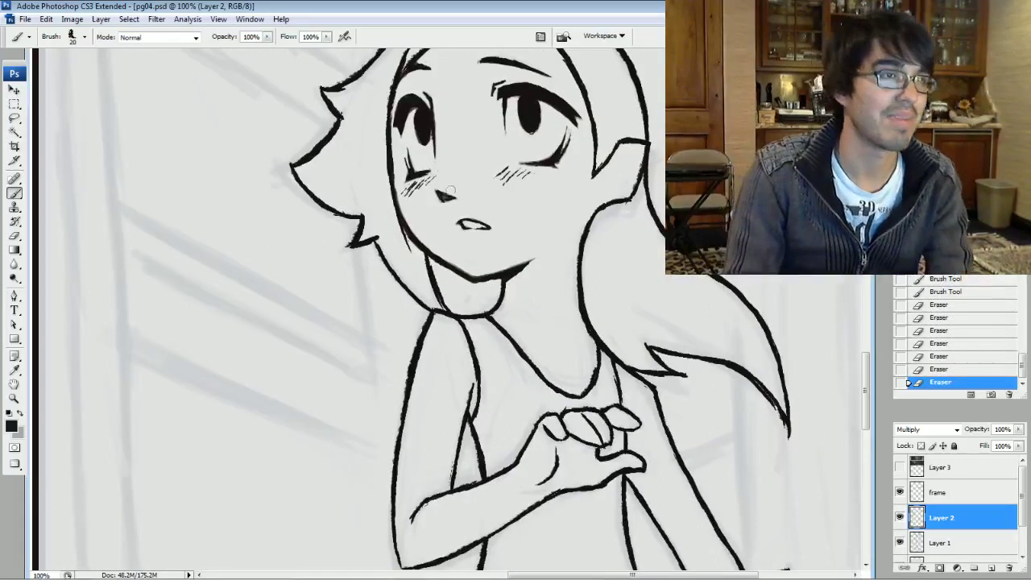
drag(439, 198, 437, 187)
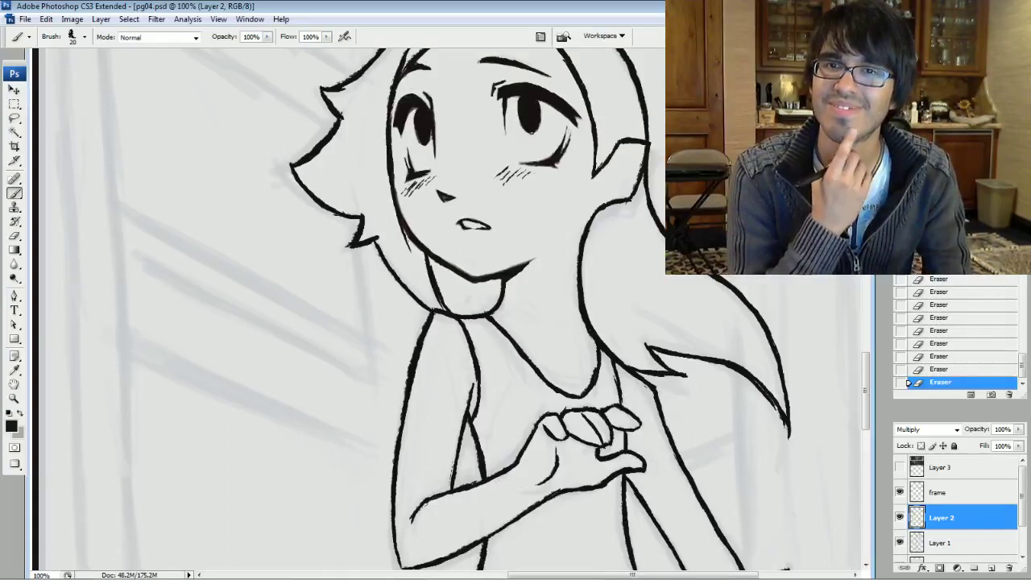
mouse_move(483, 306)
mouse_down()
mouse_move(419, 277)
mouse_move(369, 353)
mouse_move(384, 373)
mouse_up()
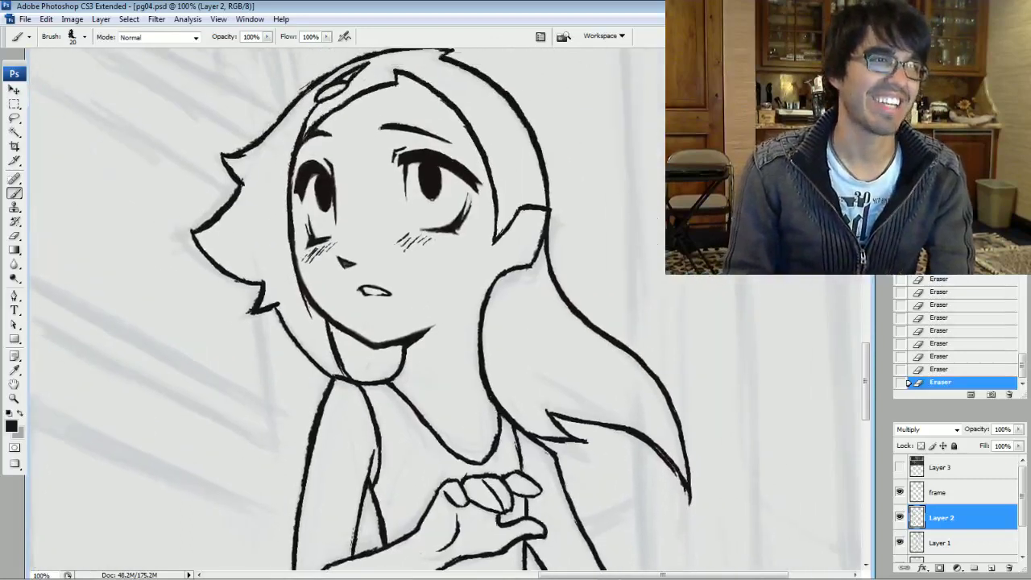
drag(618, 299, 703, 283)
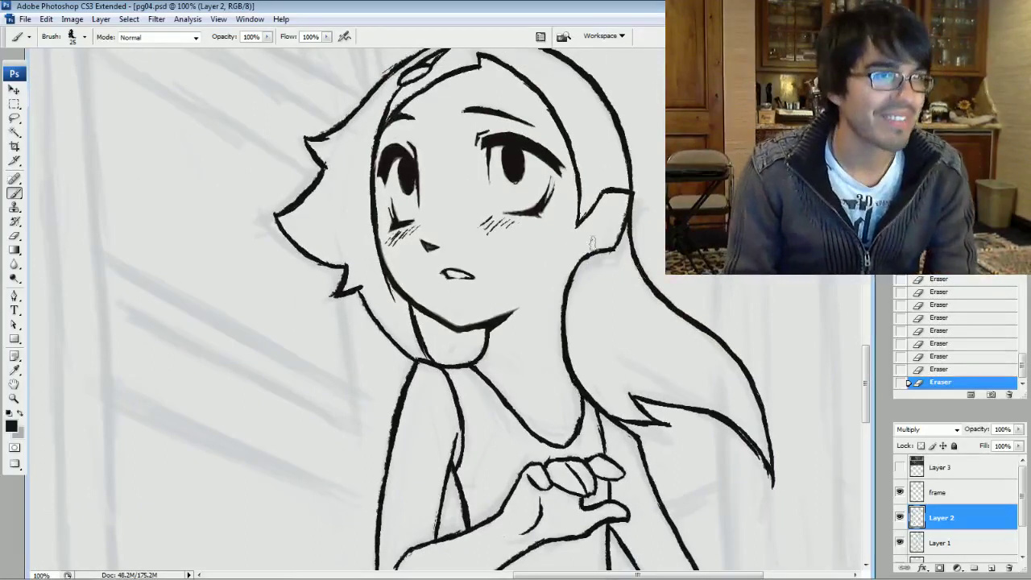
mouse_move(587, 256)
mouse_down()
mouse_move(615, 251)
mouse_move(624, 184)
mouse_up()
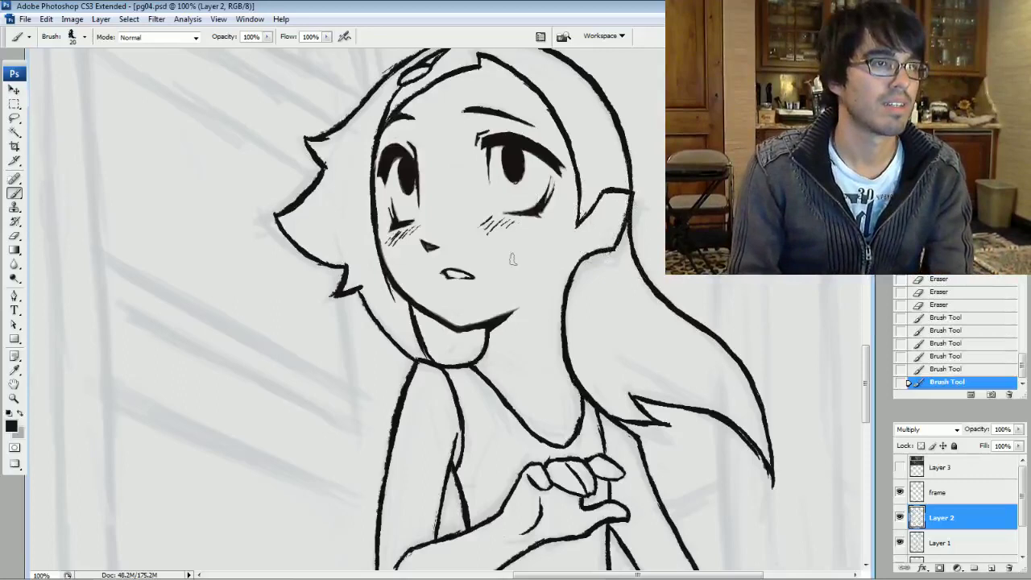
Trim the inner ends of the lower lash lines under both eyes with the Eraser
mouse_move(505, 211)
mouse_down()
mouse_move(498, 221)
mouse_move(519, 217)
mouse_up()
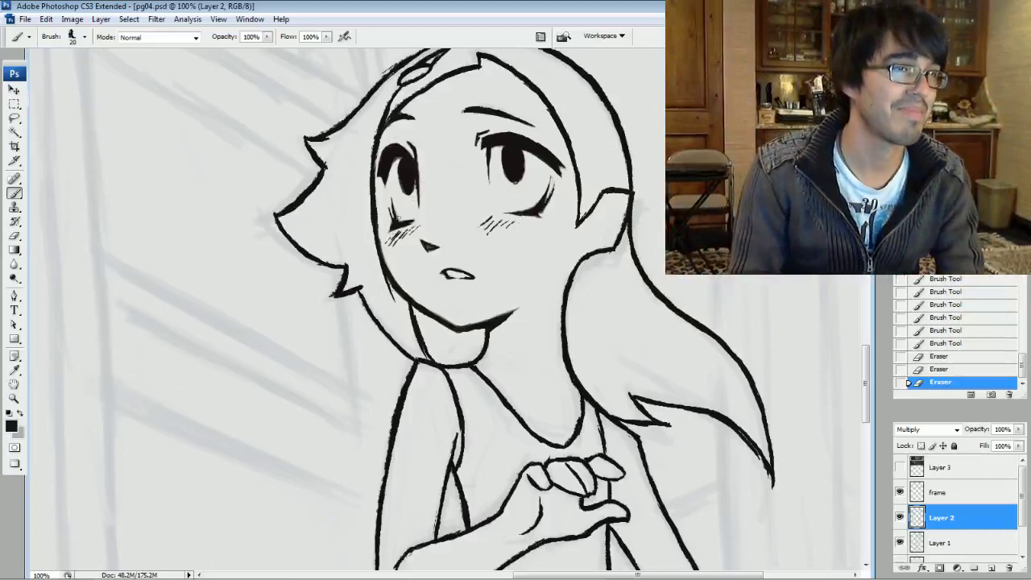
click(406, 221)
click(409, 219)
click(413, 216)
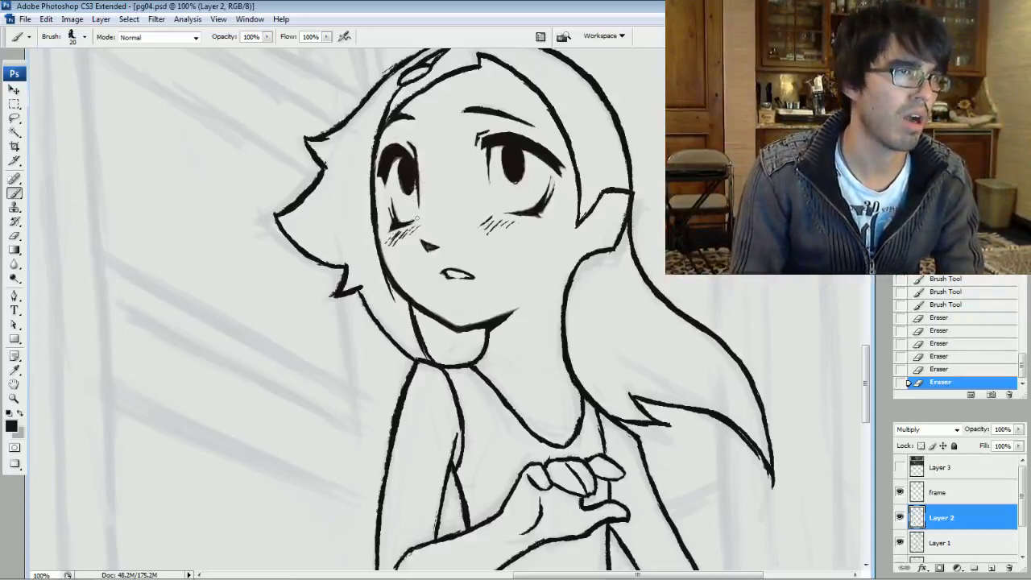
click(416, 219)
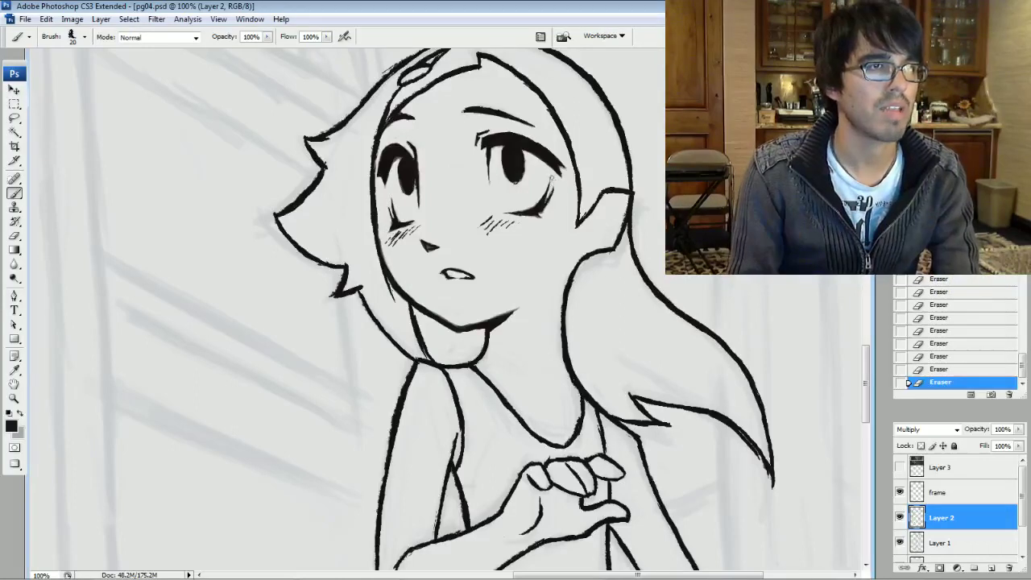
Redraw the outer lower lashes of the eye nearest the ear with a smaller brush
key(bracketleft)
drag(551, 179, 543, 204)
drag(551, 176, 546, 202)
key(bracketright)
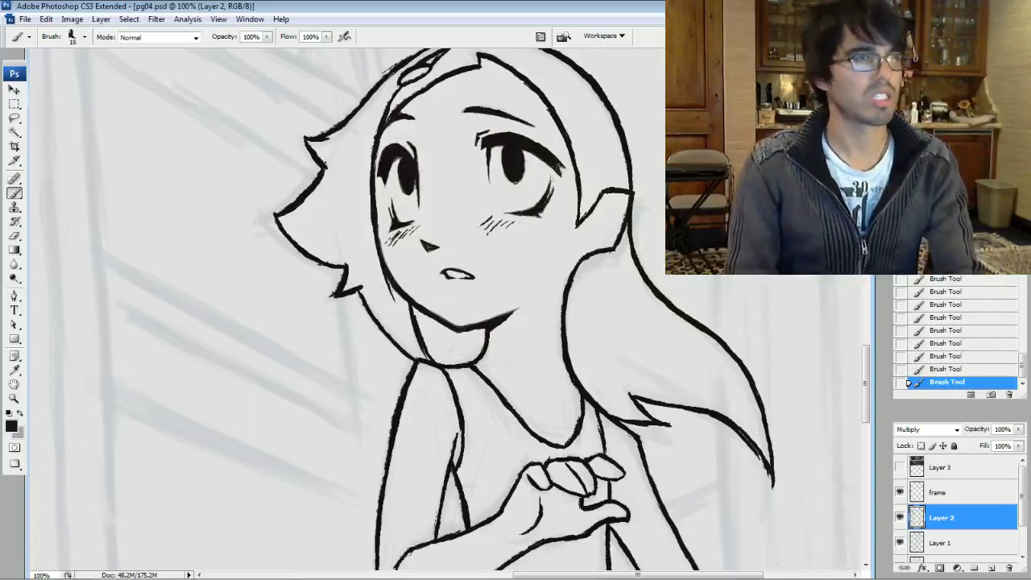
Ink the two oval lace eyelets on the shoe below the forward leg with a 25 px brush
drag(516, 552, 417, 60)
drag(467, 387, 517, 221)
key(ctrl+minus)
scroll(449, 309, up, 10)
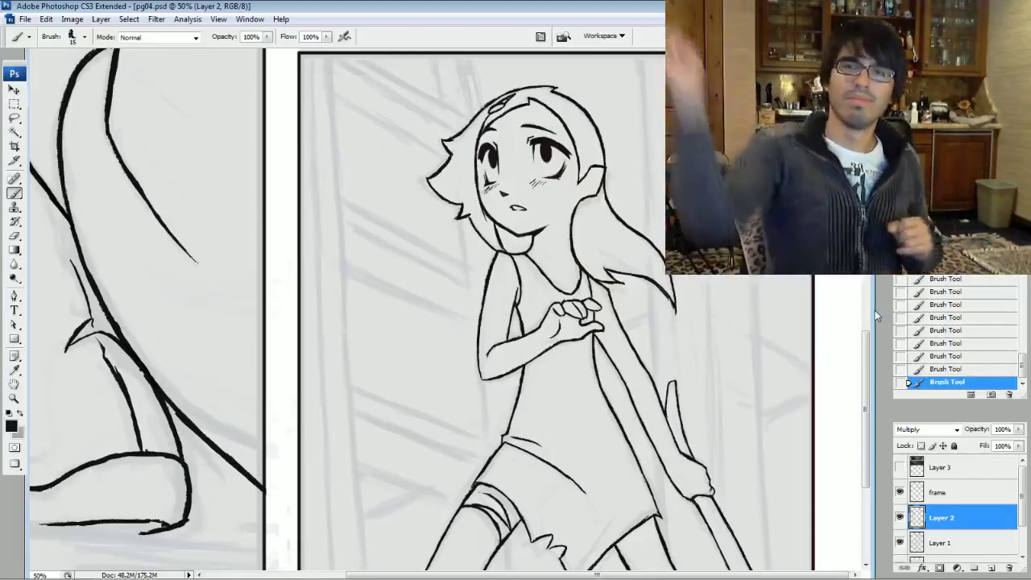
drag(556, 386, 581, 270)
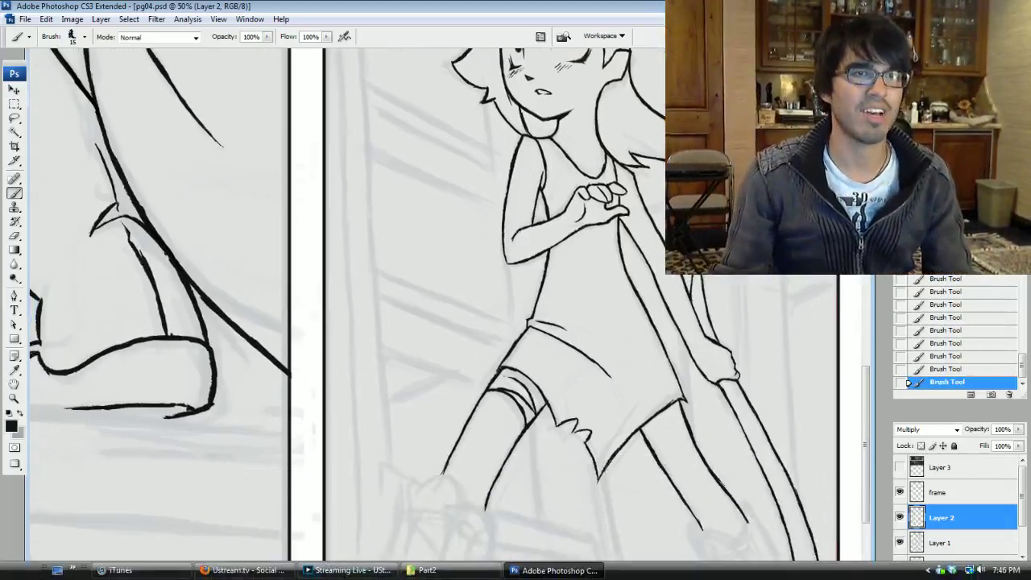
scroll(444, 314, up, 1)
scroll(443, 314, down, 4)
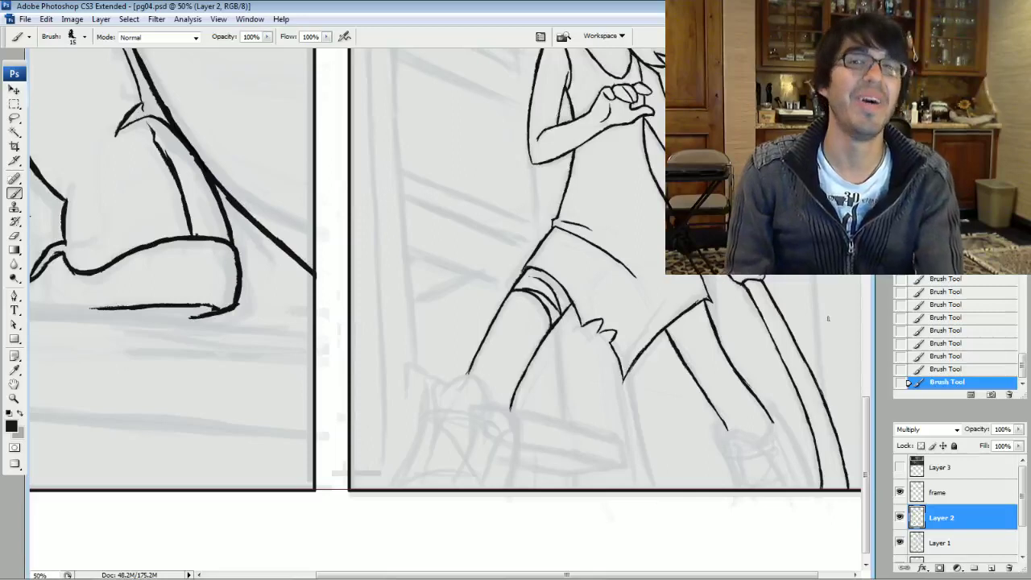
key(ctrl+plus)
key(ctrl+plus)
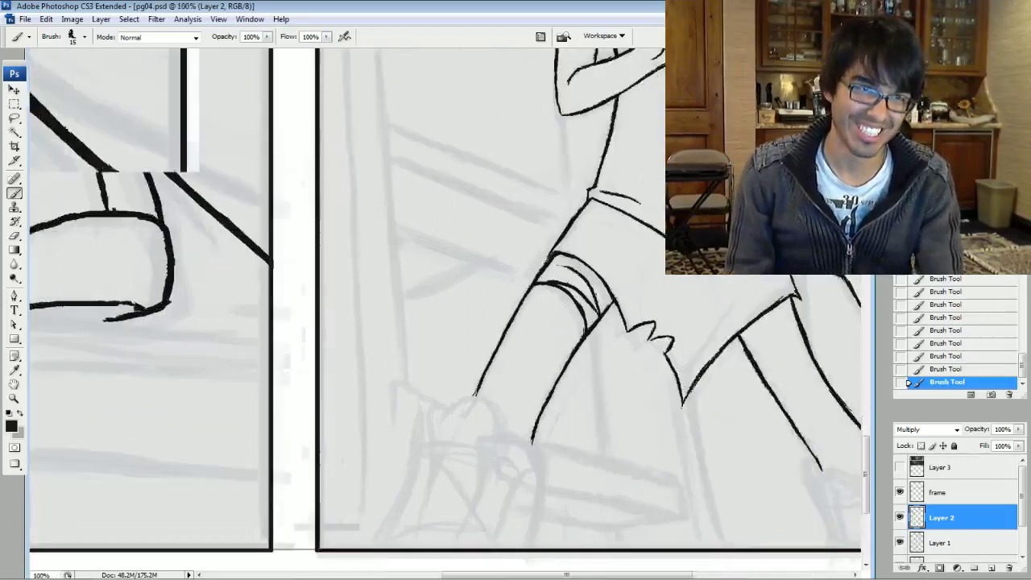
drag(475, 419, 491, 253)
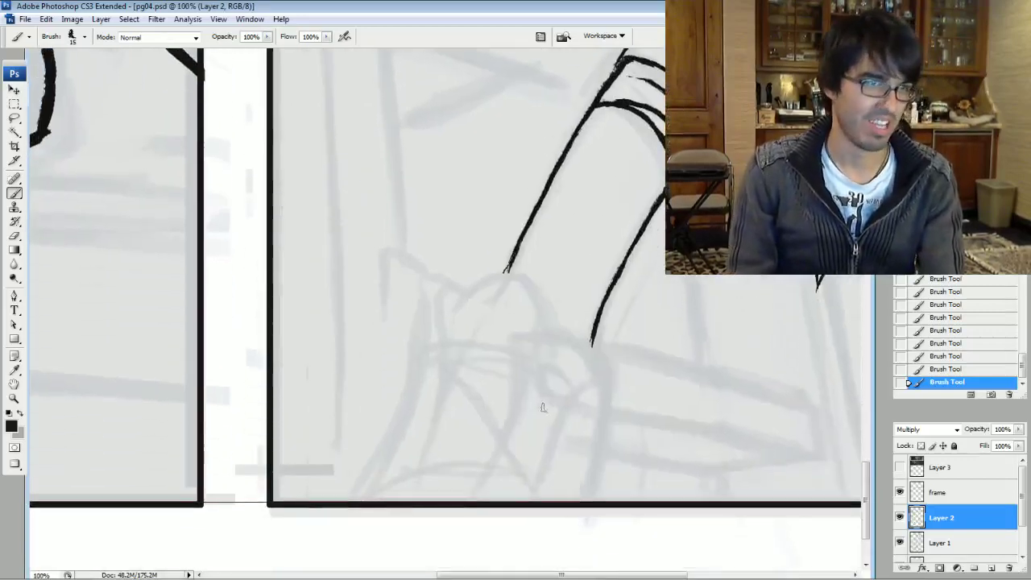
key(bracketright)
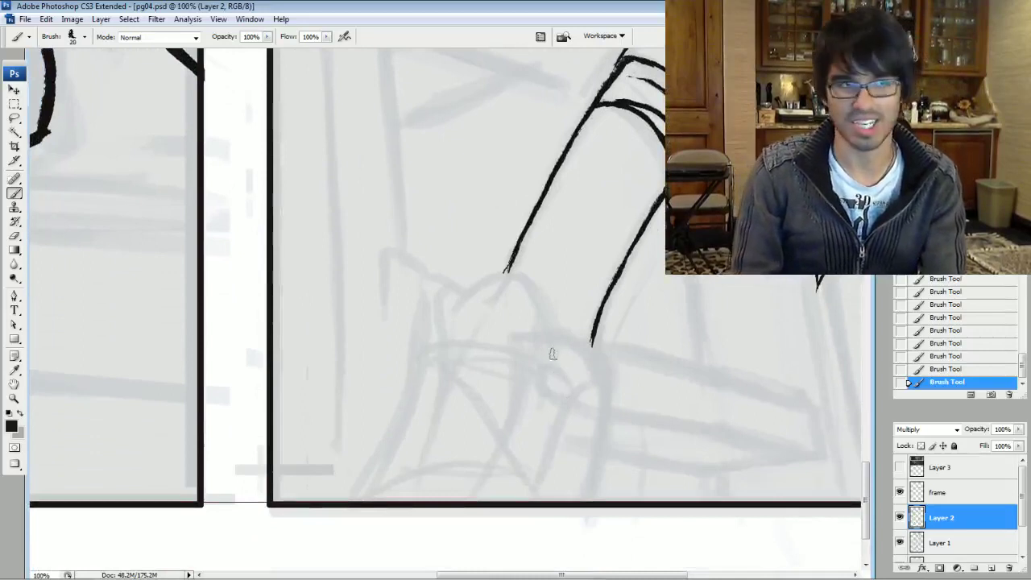
mouse_move(544, 390)
mouse_down()
mouse_move(569, 397)
mouse_move(559, 375)
mouse_move(569, 400)
mouse_move(544, 389)
mouse_up()
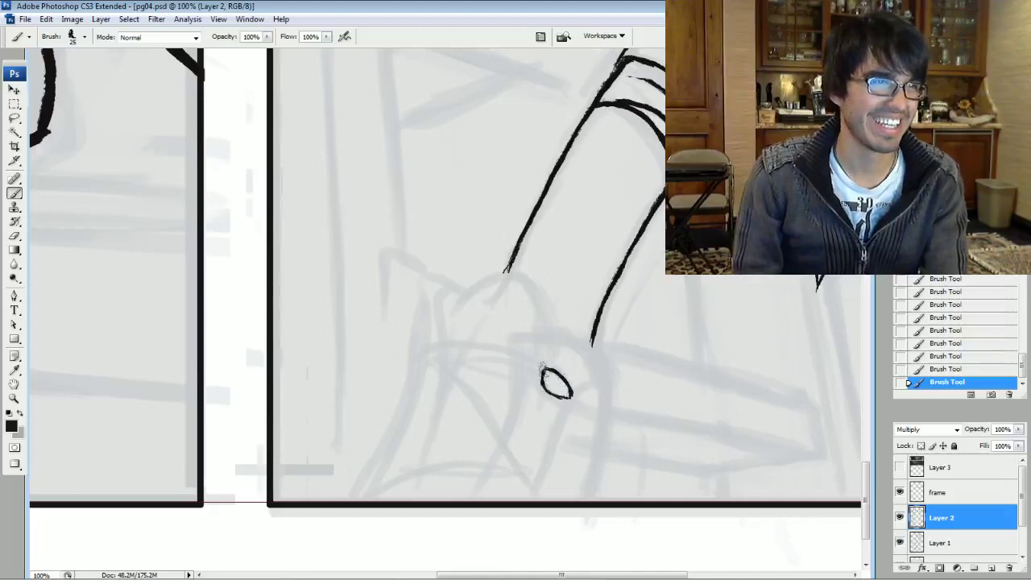
drag(417, 360, 417, 345)
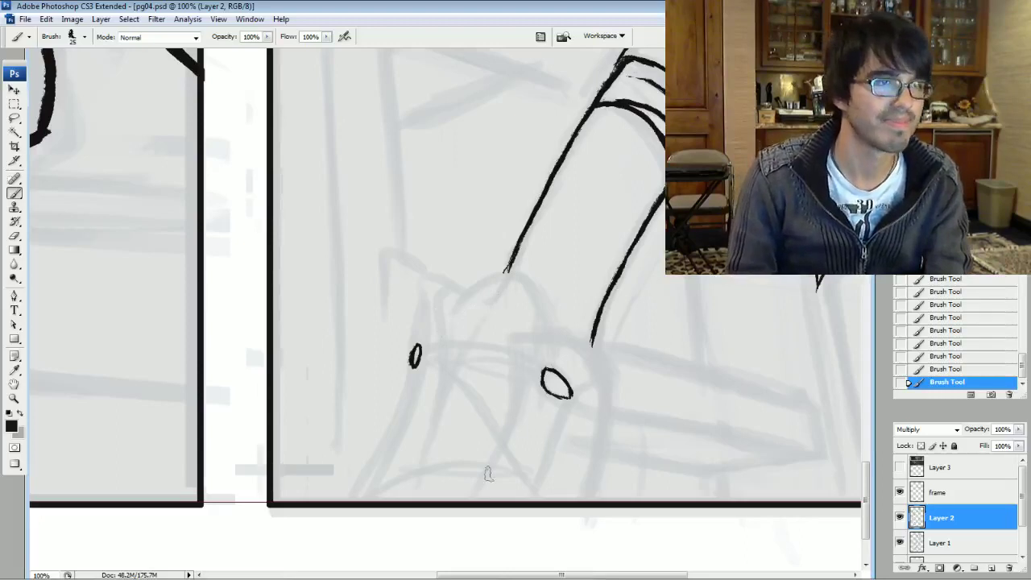
Ink the shoe's near side flap around the larger eyelet, with its front edge, rounded top, back edge and inner seam
mouse_move(469, 498)
mouse_down()
mouse_move(508, 415)
mouse_move(502, 442)
mouse_move(514, 367)
mouse_move(509, 427)
mouse_move(518, 337)
mouse_up()
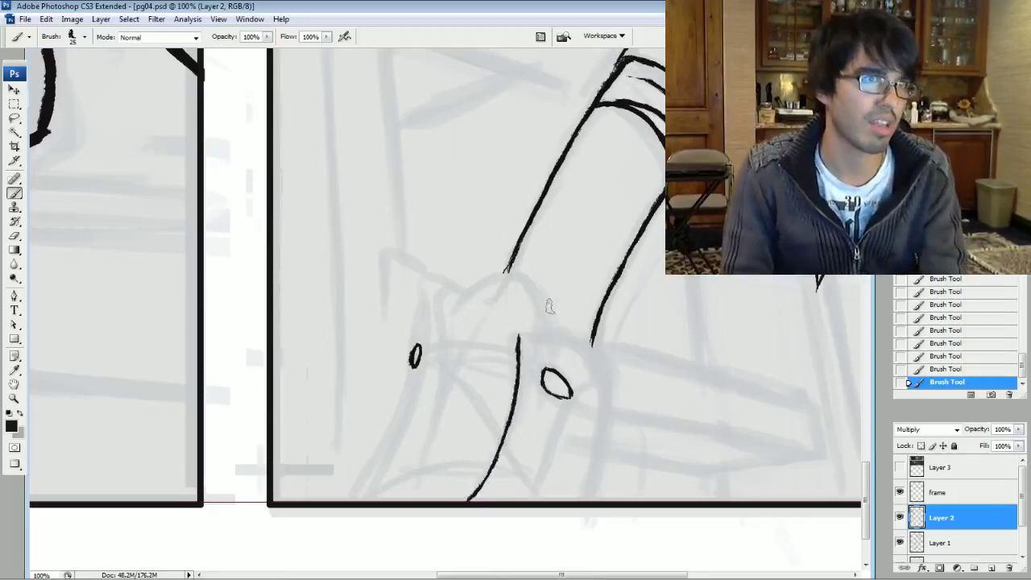
mouse_move(519, 336)
mouse_down()
mouse_move(578, 338)
mouse_move(544, 331)
mouse_move(580, 342)
mouse_move(612, 388)
mouse_up()
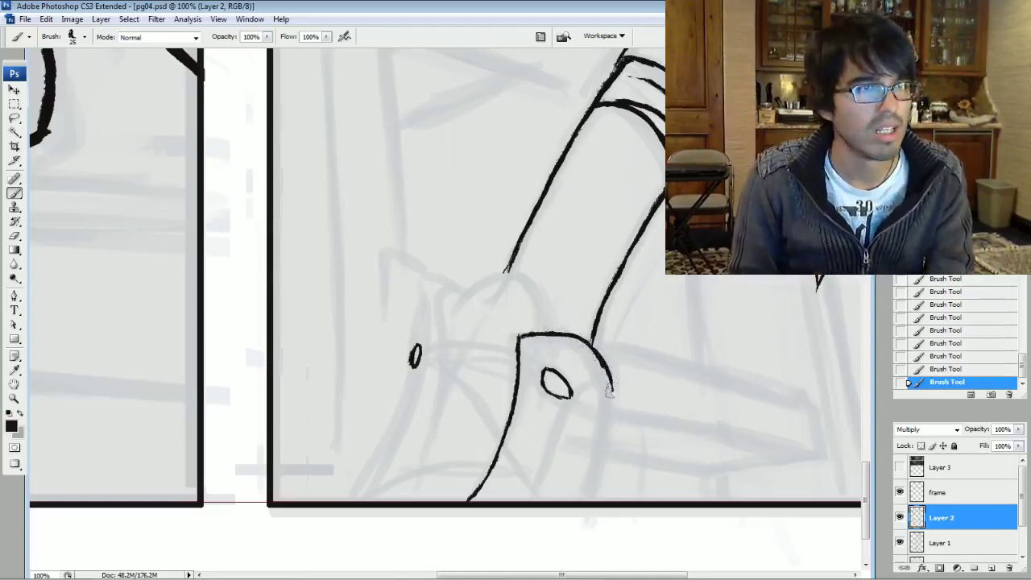
drag(612, 388, 589, 501)
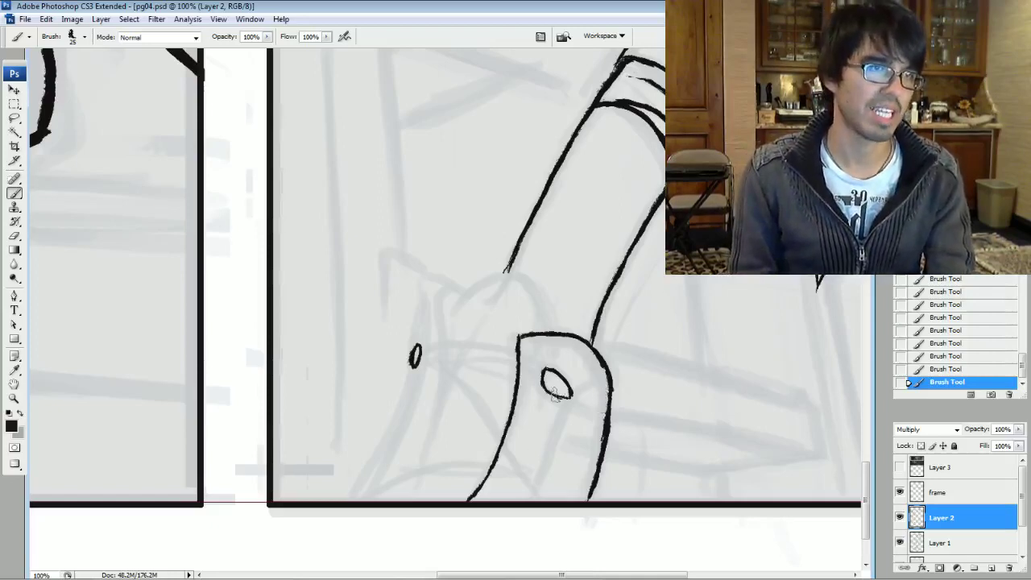
drag(547, 391, 570, 396)
mouse_move(532, 498)
mouse_down()
mouse_move(570, 390)
mouse_move(605, 372)
mouse_up()
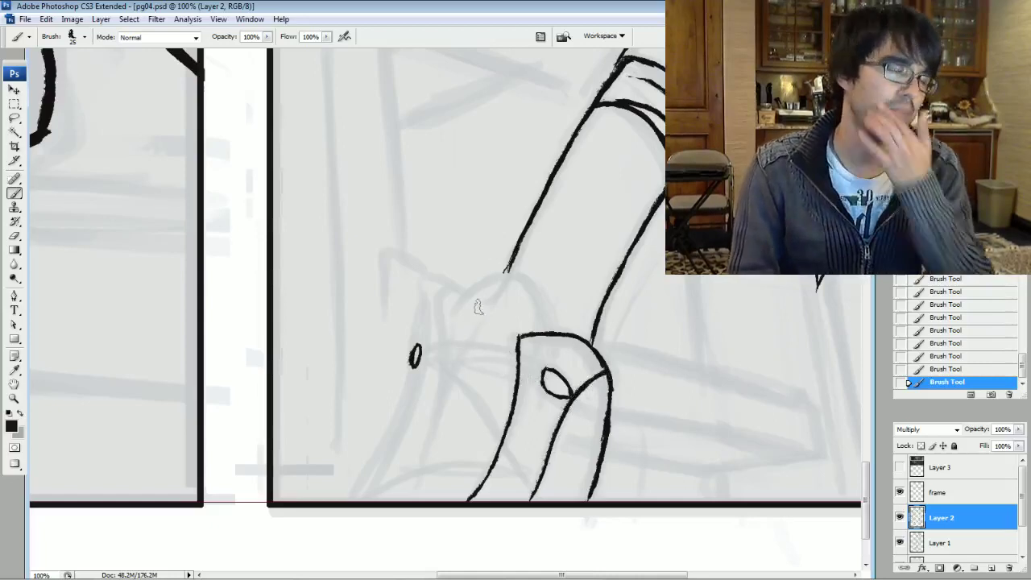
Ink the double-lined arched shoe tongue at the end of the leg and clean up its inner line with the Eraser
mouse_move(546, 332)
mouse_down()
mouse_move(536, 303)
mouse_move(546, 330)
mouse_move(505, 269)
mouse_move(473, 285)
mouse_move(497, 267)
mouse_move(442, 328)
mouse_up()
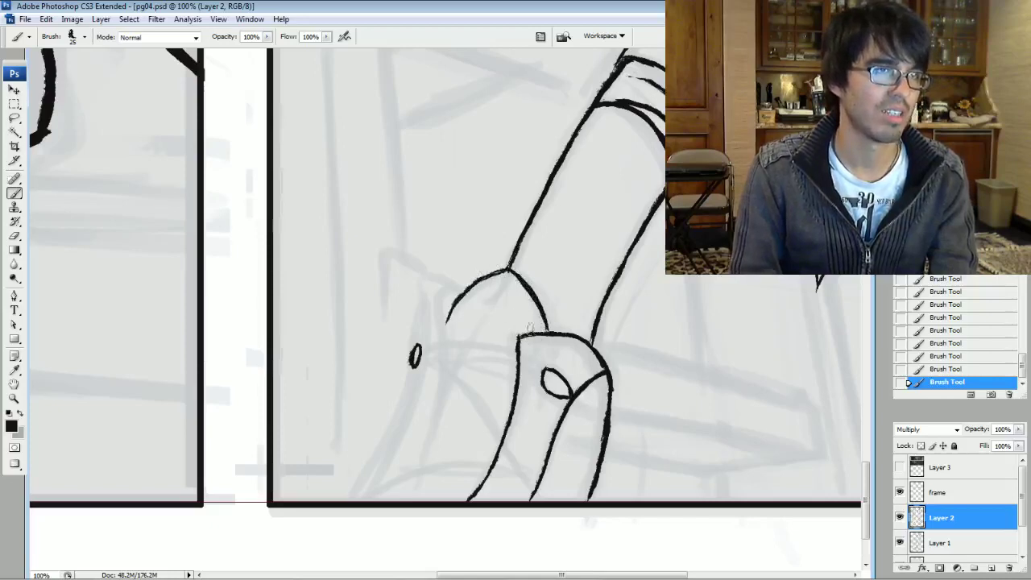
mouse_move(533, 332)
mouse_down()
mouse_move(518, 298)
mouse_move(478, 303)
mouse_up()
mouse_move(644, 306)
mouse_down()
mouse_move(396, 357)
mouse_move(182, 274)
mouse_move(415, 338)
mouse_move(612, 358)
mouse_up()
mouse_move(464, 335)
mouse_down()
mouse_move(423, 353)
mouse_move(443, 342)
mouse_up()
mouse_move(429, 353)
mouse_down()
mouse_move(468, 329)
mouse_move(444, 345)
mouse_up()
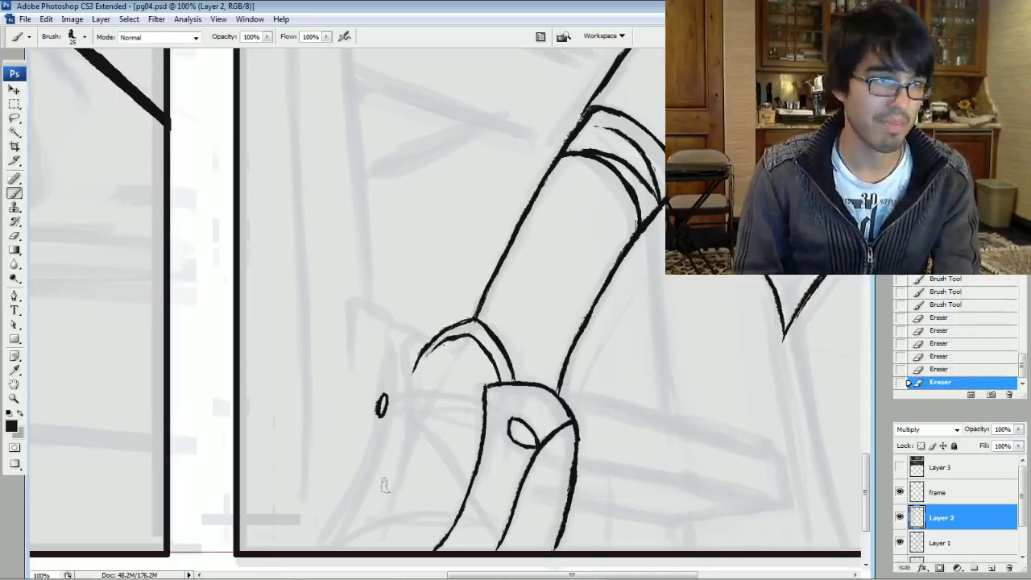
Ink the inner edge and pointed top of the shoe's far side flap beside the tongue
mouse_move(369, 543)
mouse_down()
mouse_move(387, 504)
mouse_move(369, 550)
mouse_move(409, 440)
mouse_up()
drag(393, 498, 412, 372)
mouse_move(409, 425)
mouse_down()
mouse_move(411, 354)
mouse_move(409, 396)
mouse_move(422, 339)
mouse_move(397, 334)
mouse_move(393, 358)
mouse_up()
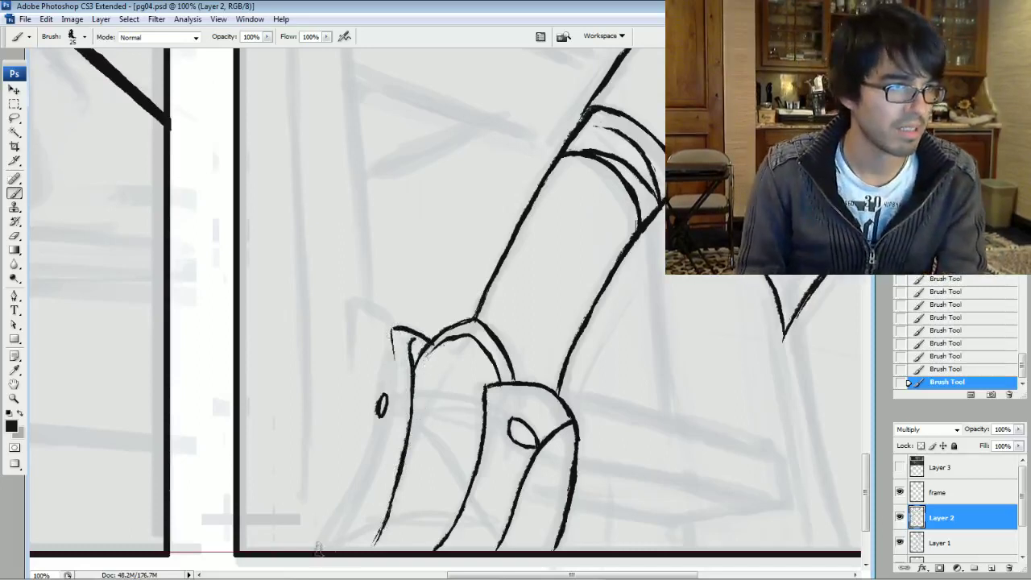
Ink the outer edge and inner seam of the far side flap, trimming the seam's lower end with the Eraser
mouse_move(327, 549)
mouse_down()
mouse_move(380, 424)
mouse_move(369, 472)
mouse_move(382, 409)
mouse_up()
drag(368, 474, 390, 357)
mouse_move(386, 400)
mouse_down()
mouse_move(394, 330)
mouse_move(382, 478)
mouse_up()
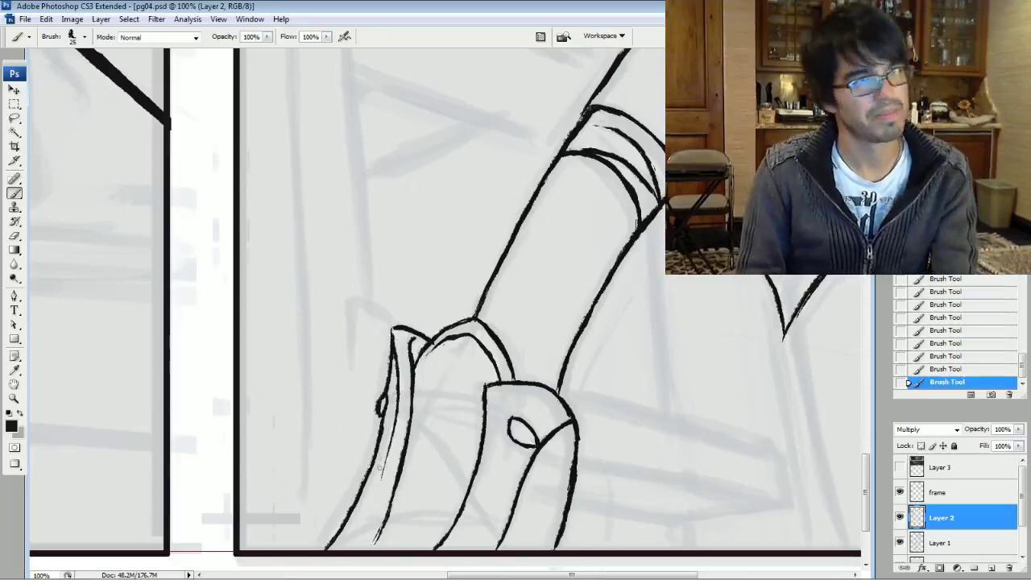
drag(383, 467, 391, 457)
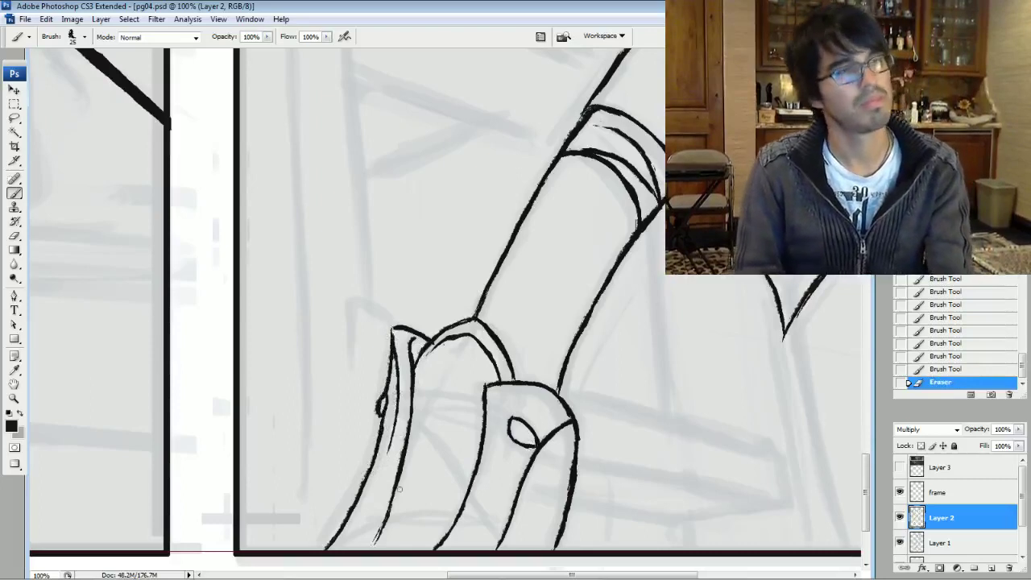
Ink the first shoe's double-lined laces: one across the tongue between the eyelets, one diagonal, and one along the lower part
drag(515, 417, 380, 397)
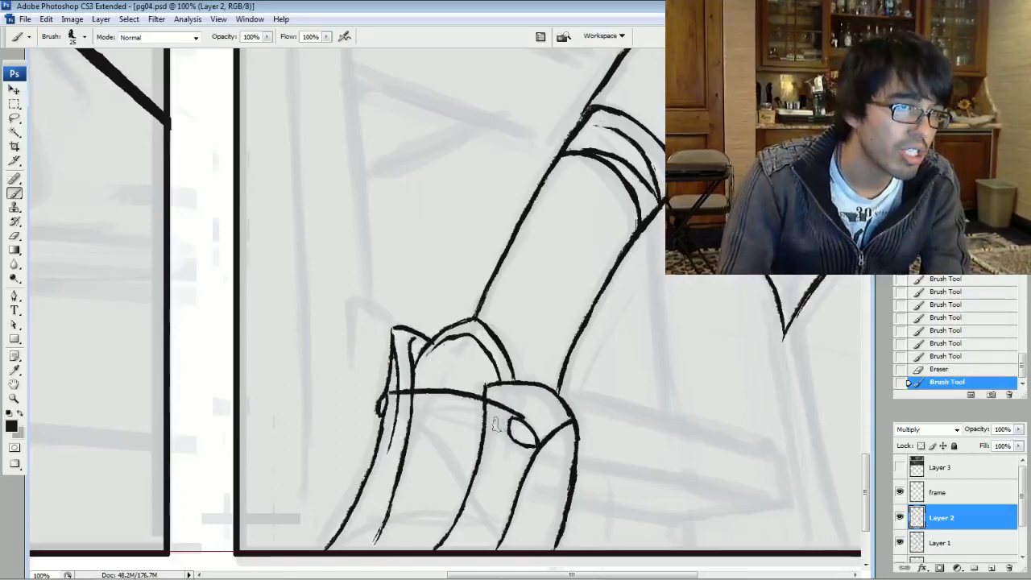
drag(506, 420, 391, 408)
click(970, 369)
mouse_move(516, 415)
mouse_down()
mouse_move(424, 394)
mouse_move(495, 526)
mouse_move(402, 520)
mouse_move(338, 536)
mouse_up()
mouse_move(493, 521)
mouse_down()
mouse_move(358, 533)
mouse_move(477, 502)
mouse_move(398, 417)
mouse_up()
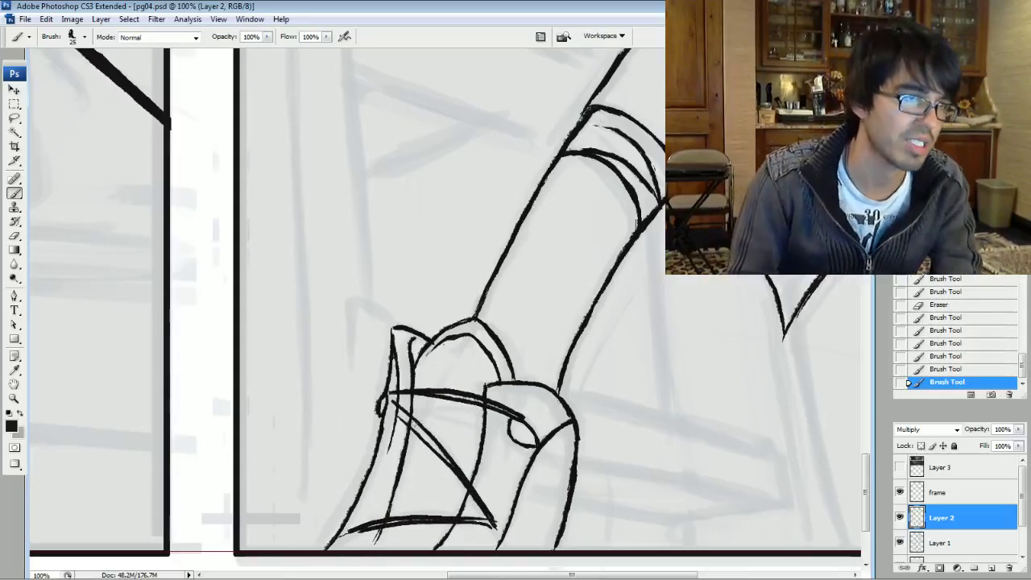
Trim the ends of the lower lace with the Eraser and extend the diagonal lace into the far eyelet
click(495, 526)
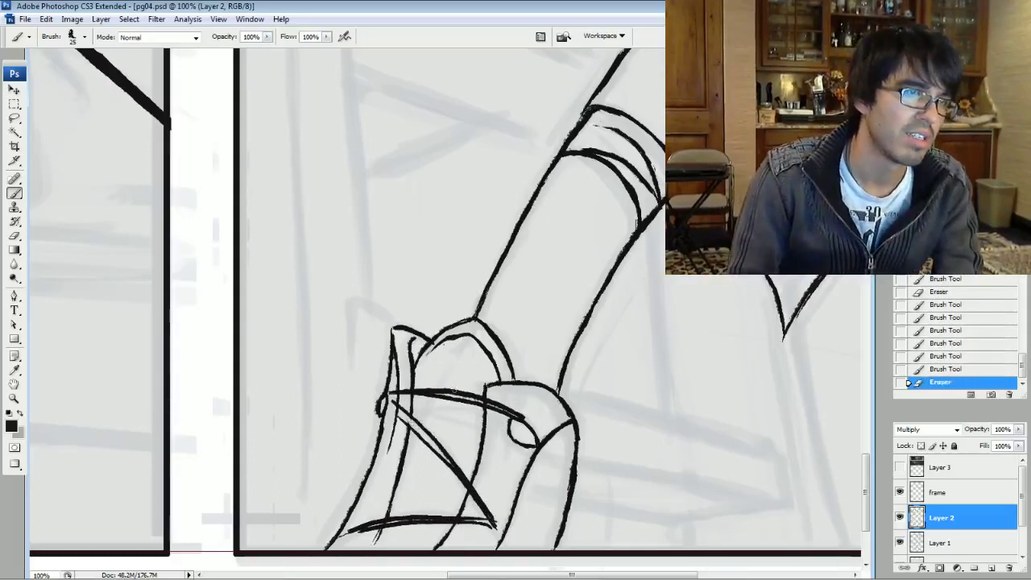
drag(343, 534, 349, 537)
drag(496, 522, 500, 519)
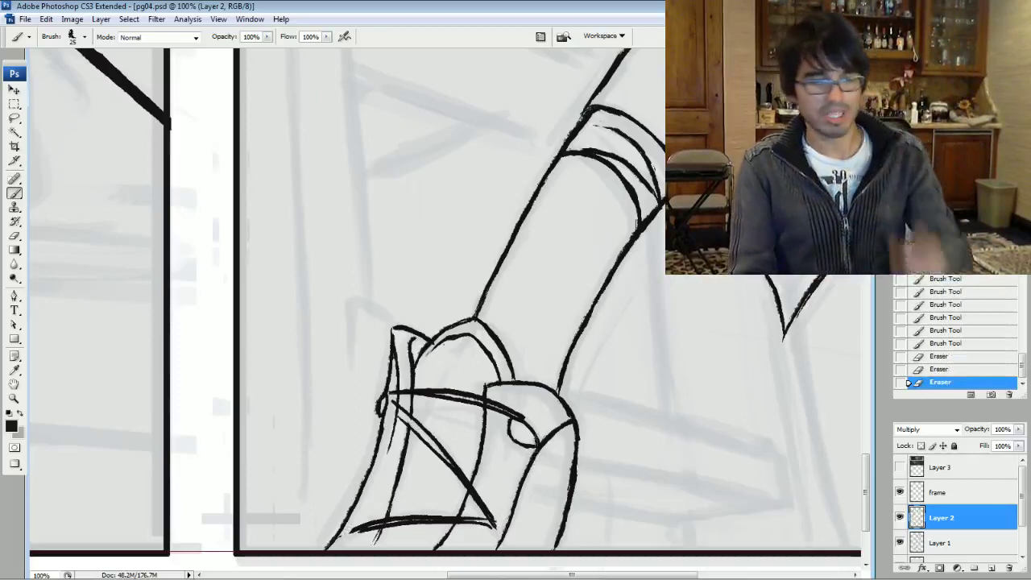
drag(390, 408, 398, 417)
drag(390, 406, 400, 423)
drag(390, 400, 404, 417)
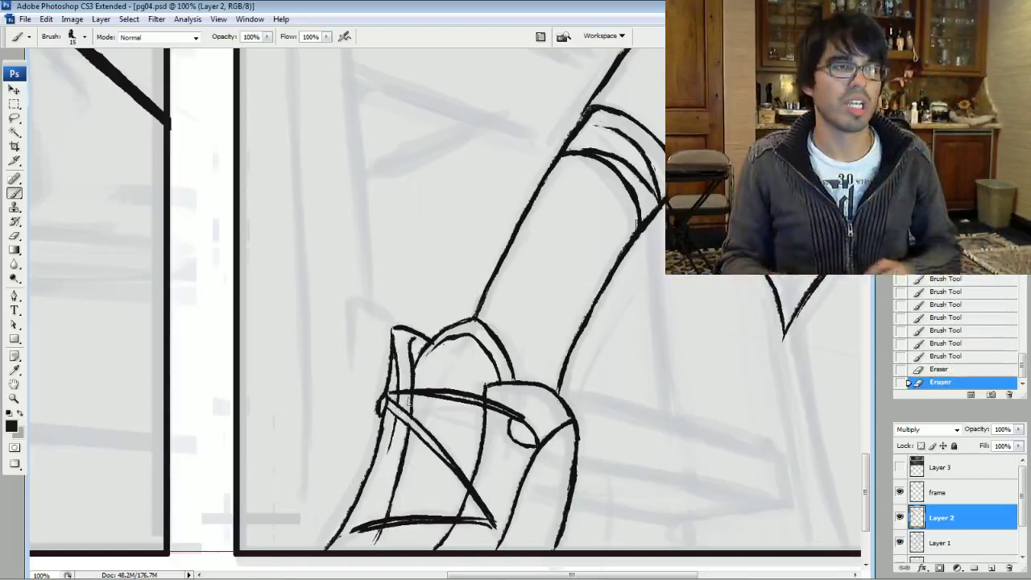
Extend the first shoe's top lace into the larger eyelet and clean up the join with the Eraser
drag(661, 339, 212, 272)
drag(386, 177, 486, 476)
drag(403, 105, 468, 540)
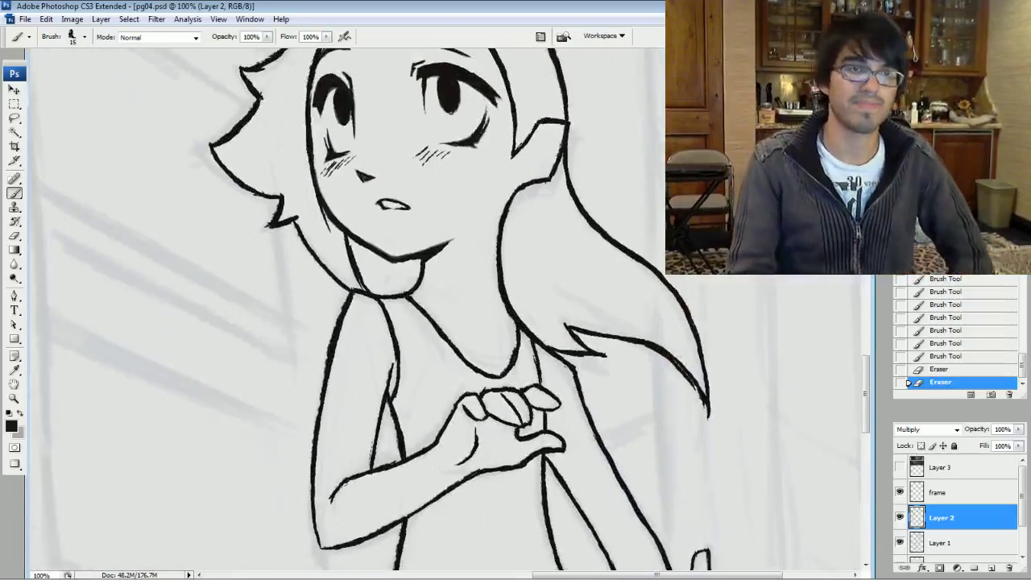
key(ctrl+minus)
key(ctrl+minus)
drag(499, 386, 499, 190)
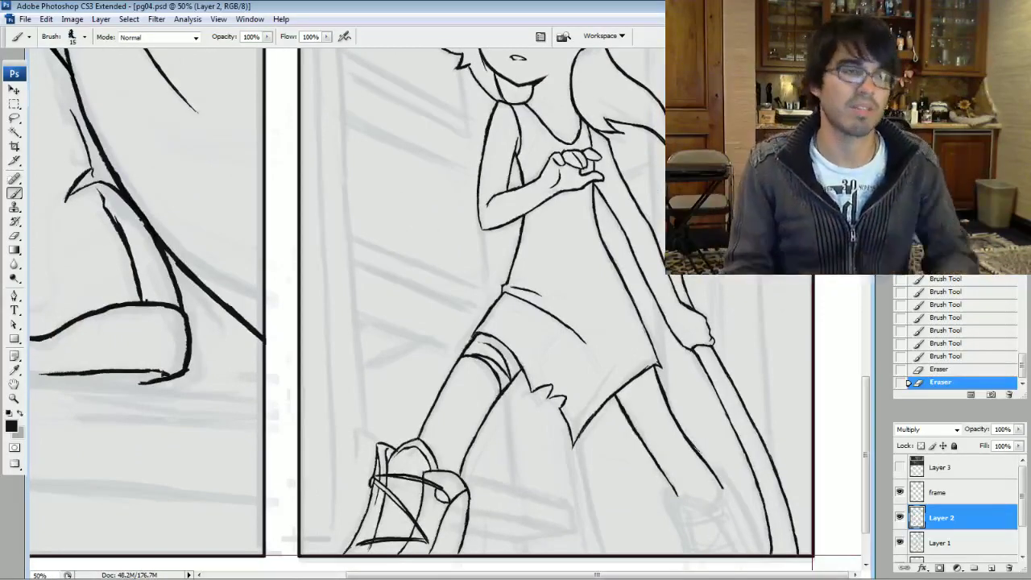
key(ctrl+plus)
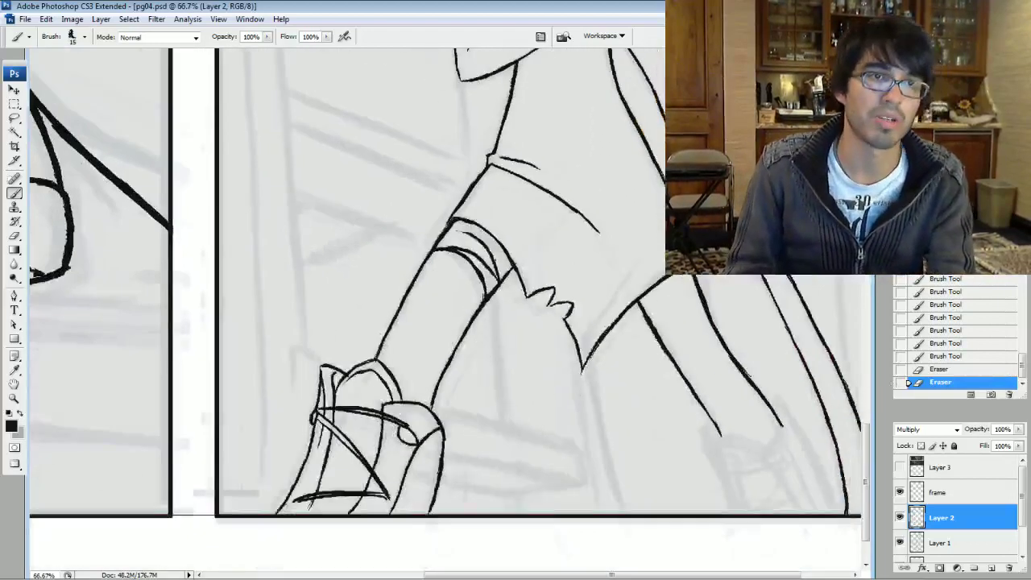
key(ctrl+plus)
drag(487, 365, 501, 384)
drag(486, 366, 500, 382)
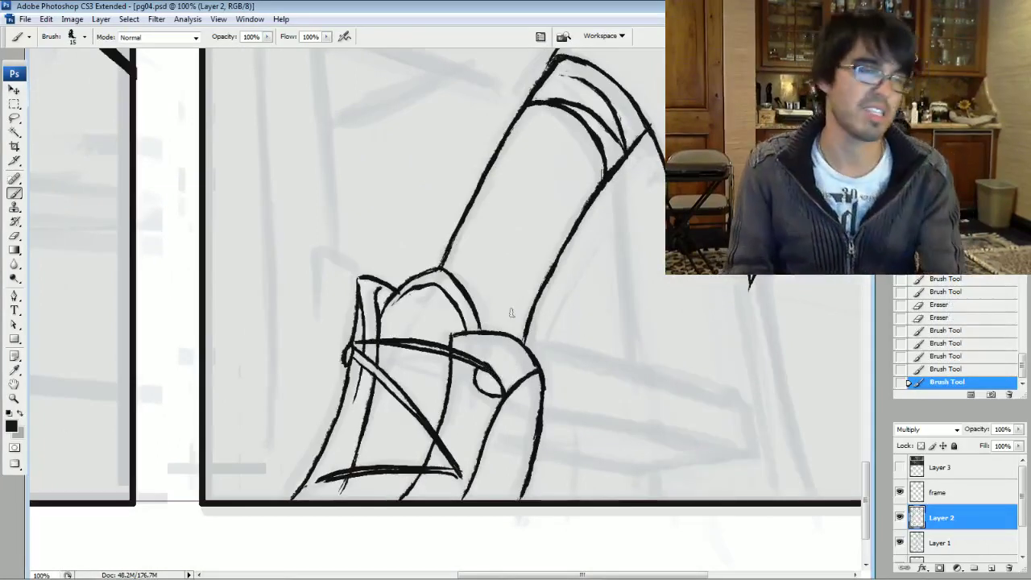
key(e)
drag(483, 355, 489, 365)
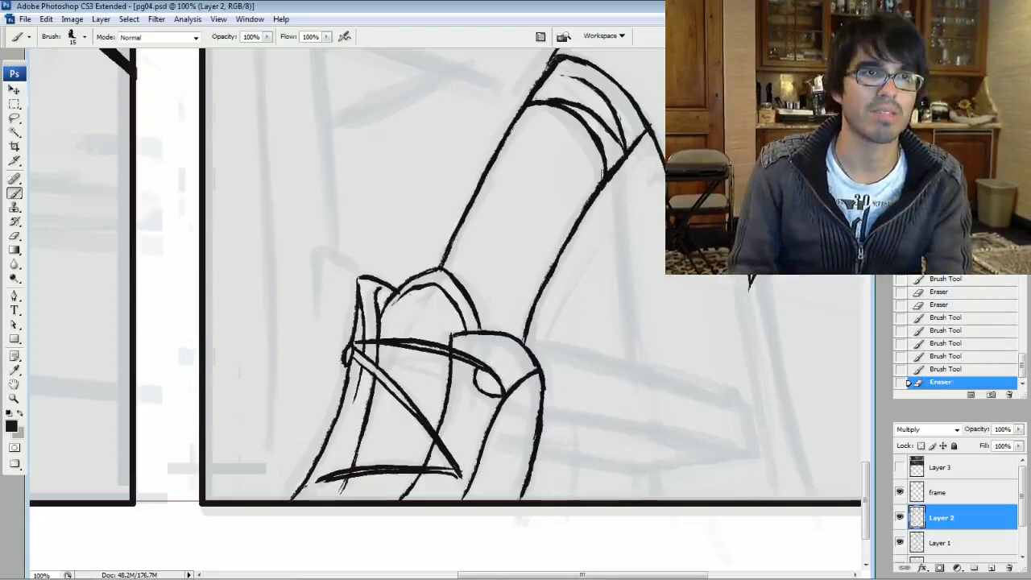
Ink the arched tongue of the second shoe at the end of the other leg and the front edge of its near flap
drag(636, 355, 204, 321)
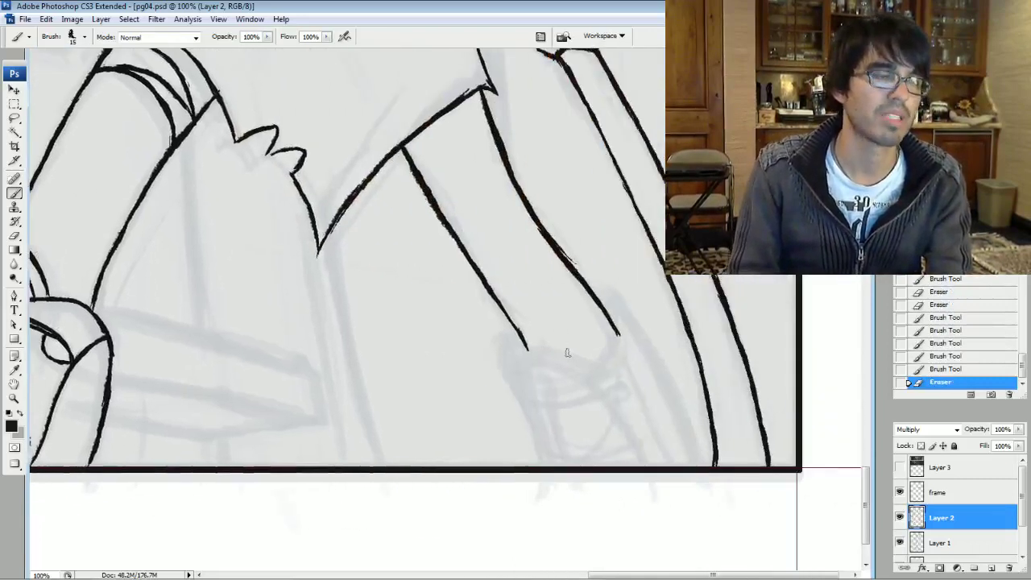
drag(523, 361, 530, 349)
drag(529, 350, 596, 368)
mouse_move(558, 350)
mouse_down()
mouse_move(592, 365)
mouse_move(564, 351)
mouse_move(524, 364)
mouse_up()
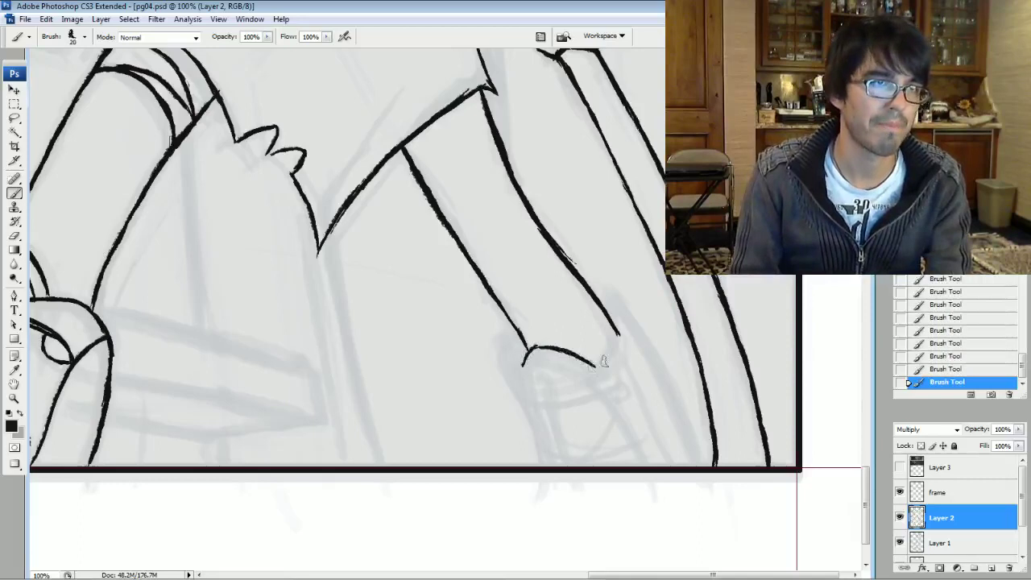
drag(635, 451, 602, 395)
mouse_move(626, 434)
mouse_down()
mouse_move(597, 389)
mouse_move(603, 399)
mouse_move(595, 363)
mouse_move(619, 331)
mouse_up()
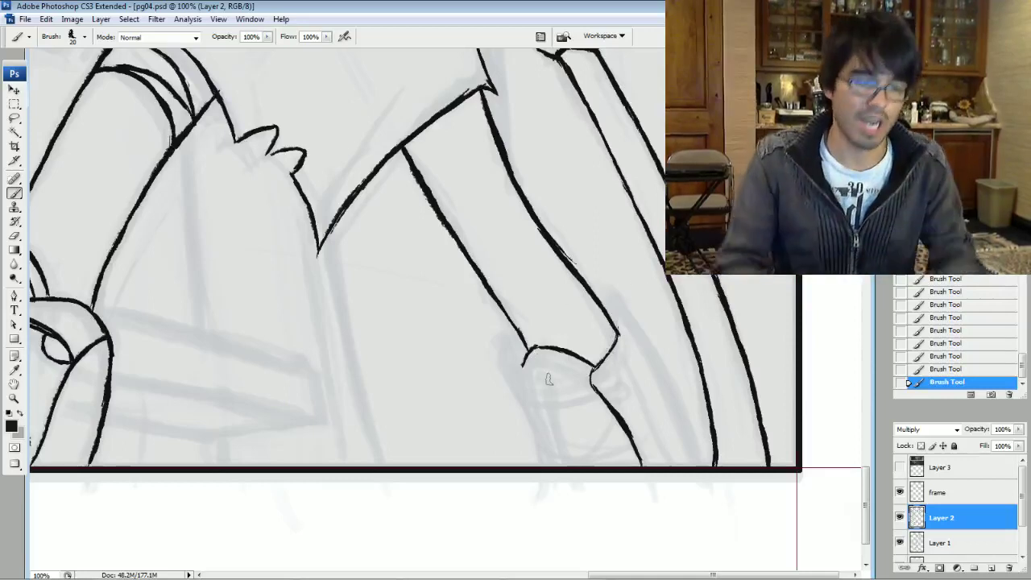
Ink a small oval eyelet and a double-lined top lace on the second shoe, clearing the flap line inside the lace
drag(620, 392, 625, 382)
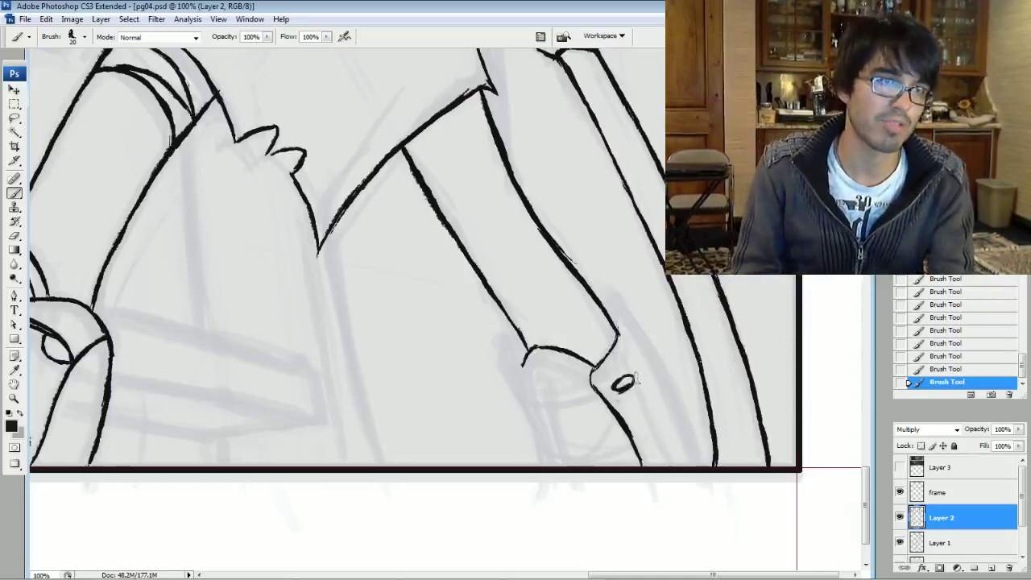
drag(524, 394, 614, 377)
drag(529, 403, 616, 380)
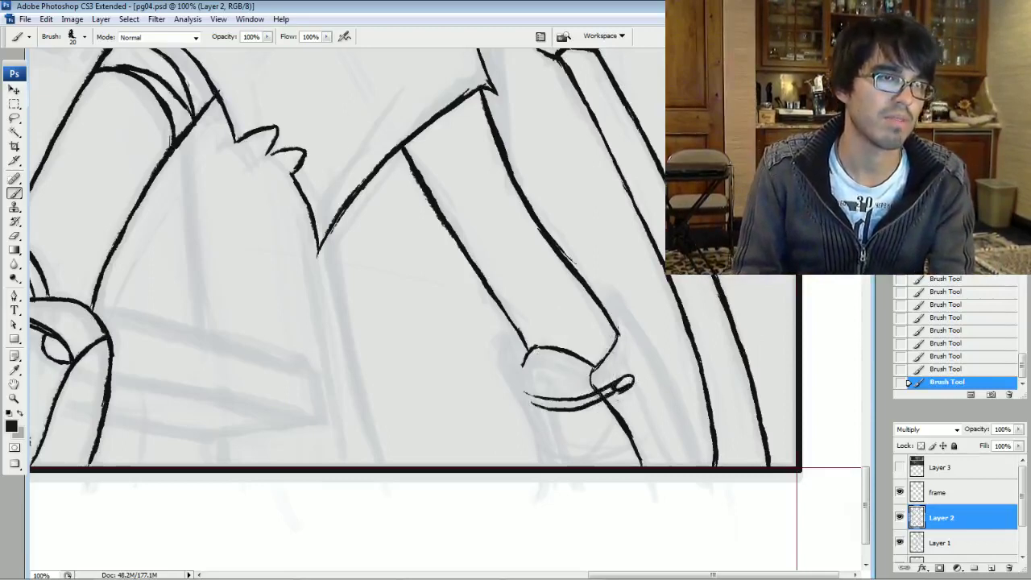
mouse_move(551, 393)
mouse_down()
mouse_move(571, 397)
mouse_move(525, 398)
mouse_move(576, 397)
mouse_up()
mouse_move(548, 402)
mouse_down()
mouse_move(567, 400)
mouse_move(524, 401)
mouse_up()
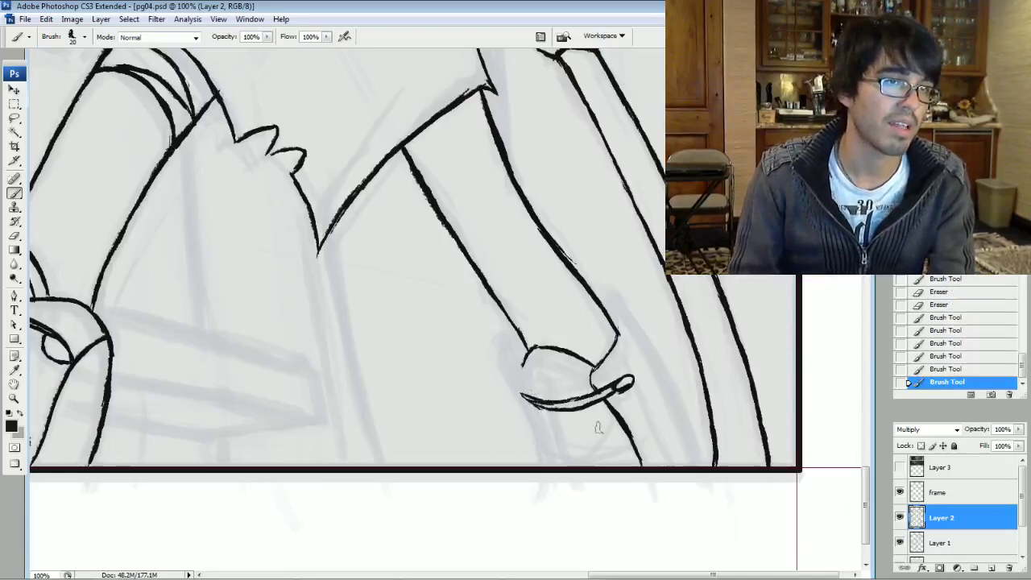
Ink a curved lower lace across the second shoe, undoing the first two attempts
drag(533, 406, 636, 440)
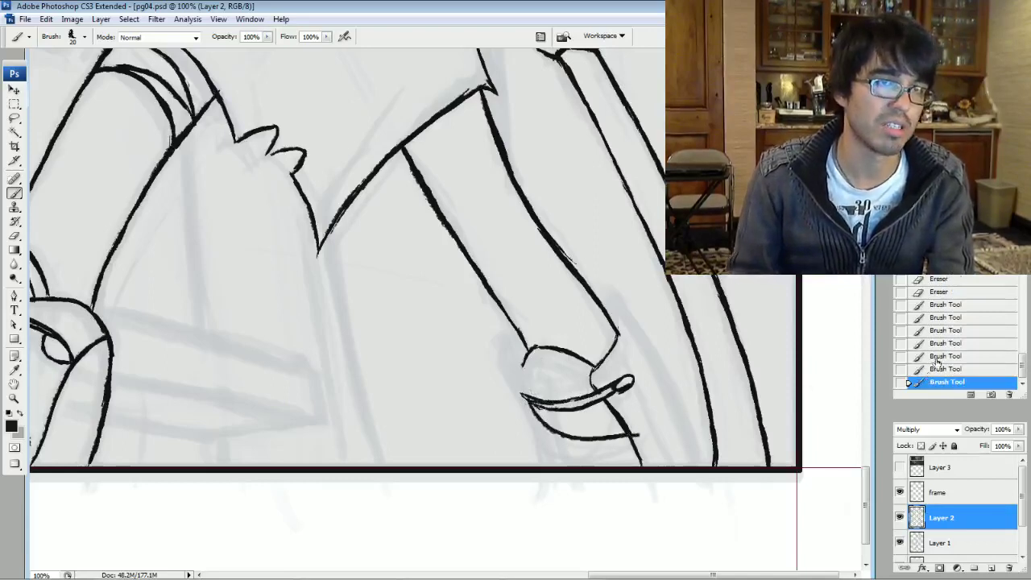
key(ctrl+z)
drag(537, 407, 632, 455)
key(ctrl+z)
drag(537, 417, 657, 441)
mouse_move(554, 440)
mouse_down()
mouse_move(656, 444)
mouse_move(643, 462)
mouse_up()
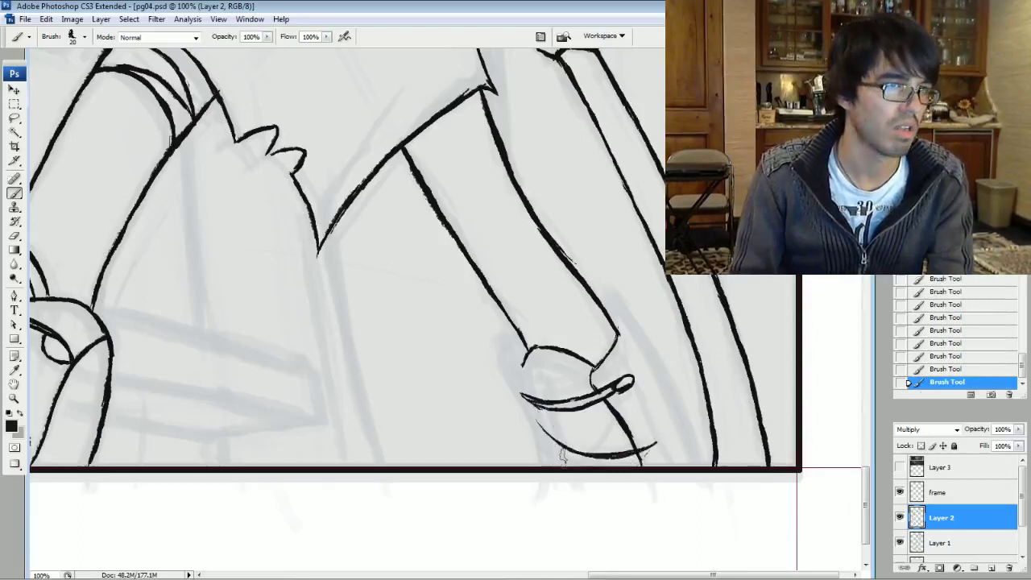
Ink the second shoe's far side flap and the inner arch line of its tongue
drag(516, 369, 550, 409)
mouse_move(528, 349)
mouse_down()
mouse_move(525, 373)
mouse_move(589, 381)
mouse_up()
mouse_move(514, 328)
mouse_down()
mouse_move(495, 354)
mouse_move(533, 425)
mouse_move(537, 465)
mouse_up()
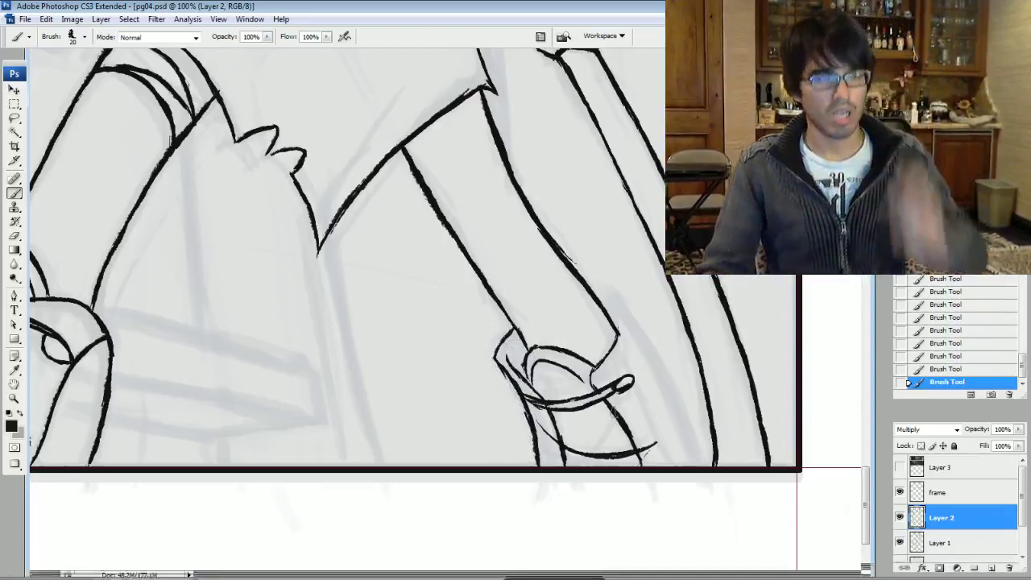
Rework the lower part of the far flap's outer edge so it runs down to the panel frame
click(535, 466)
click(534, 467)
mouse_move(533, 453)
mouse_down()
mouse_move(525, 407)
mouse_move(527, 454)
mouse_move(544, 466)
mouse_up()
drag(537, 432, 543, 468)
drag(538, 435, 543, 468)
drag(528, 401, 542, 447)
drag(536, 422, 542, 443)
Ink the second shoe's near flap with its rounded top, back edge and inner seam, tidying the lines with the Eraser
drag(689, 437, 698, 465)
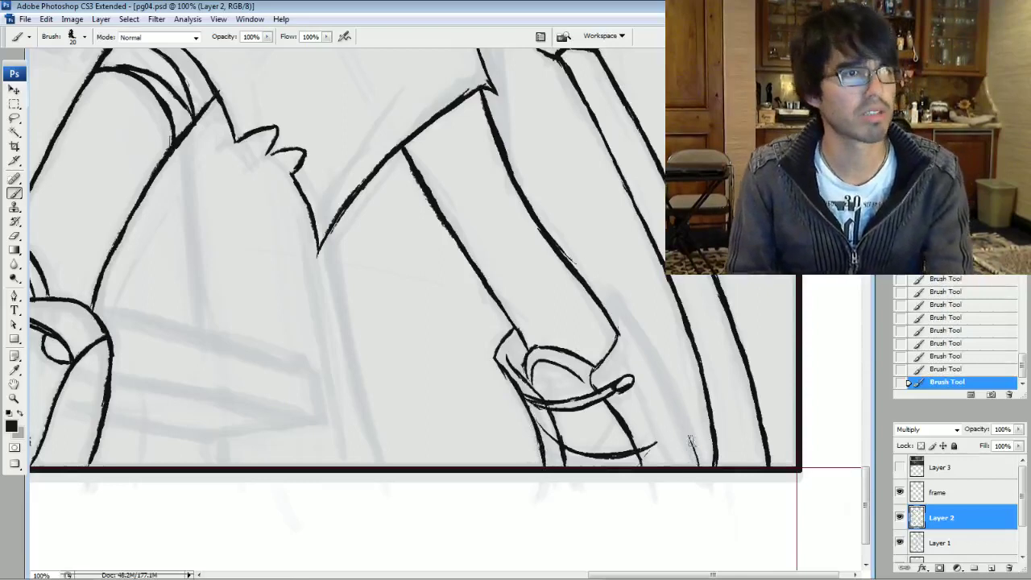
drag(656, 359, 673, 402)
mouse_move(660, 427)
mouse_down()
mouse_move(619, 333)
mouse_move(599, 363)
mouse_move(613, 332)
mouse_move(658, 358)
mouse_move(666, 381)
mouse_move(604, 292)
mouse_up()
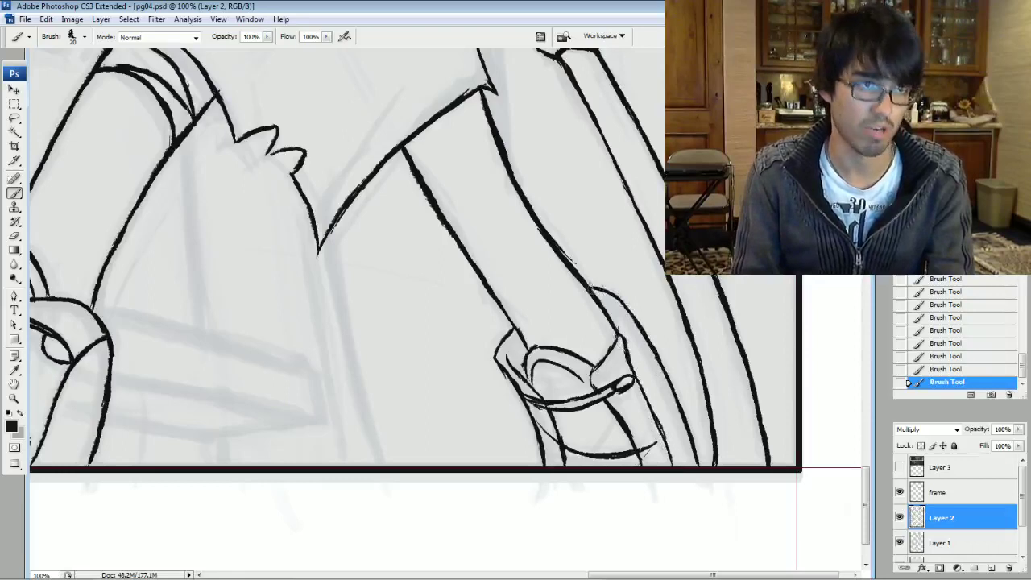
mouse_move(617, 333)
mouse_down()
mouse_move(619, 312)
mouse_move(617, 332)
mouse_move(620, 322)
mouse_up()
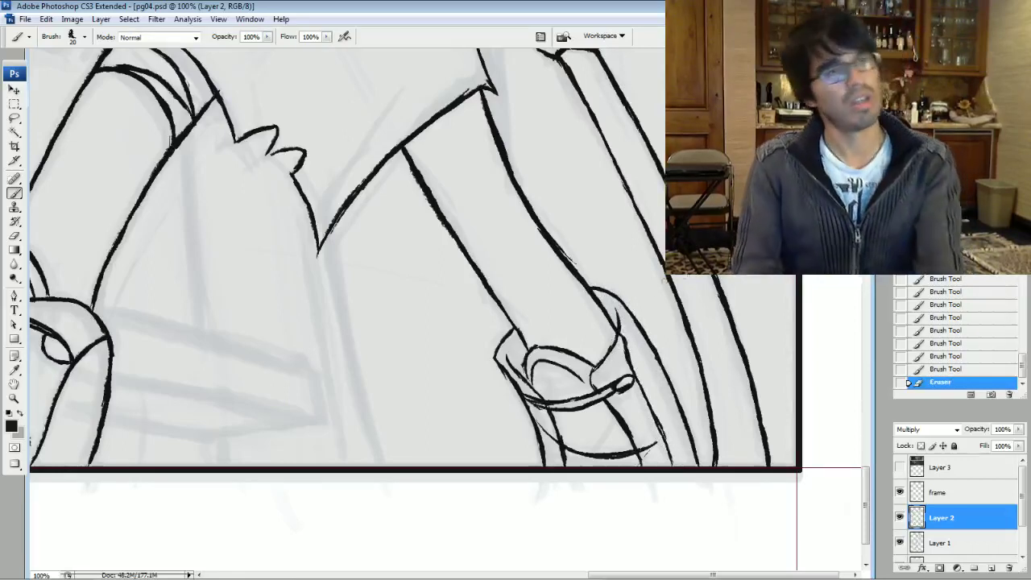
drag(660, 445, 672, 465)
mouse_move(657, 419)
mouse_down()
mouse_move(668, 462)
mouse_move(659, 418)
mouse_move(694, 463)
mouse_move(656, 352)
mouse_move(669, 371)
mouse_move(671, 395)
mouse_move(659, 351)
mouse_move(643, 331)
mouse_up()
key(bracketright)
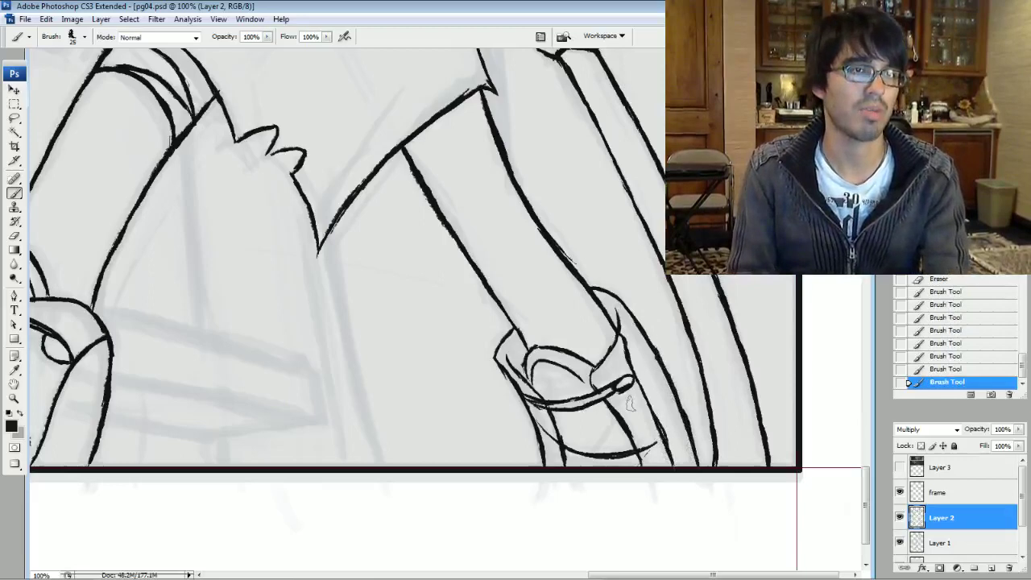
drag(688, 411, 690, 431)
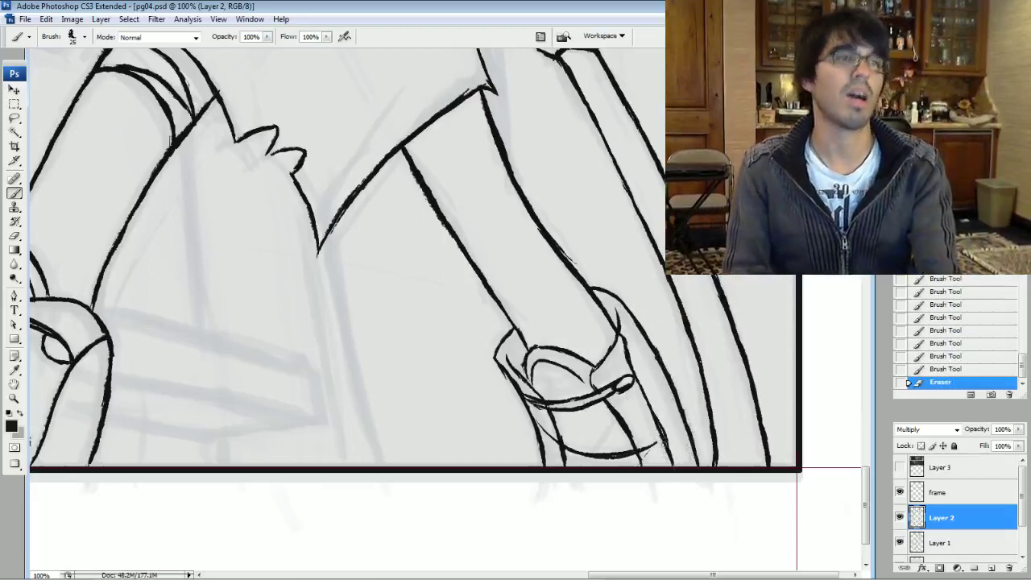
Strengthen the top corner of the second shoe's far flap and its join with the leg line using the 20 px brush
key(bracketleft)
drag(514, 326, 499, 347)
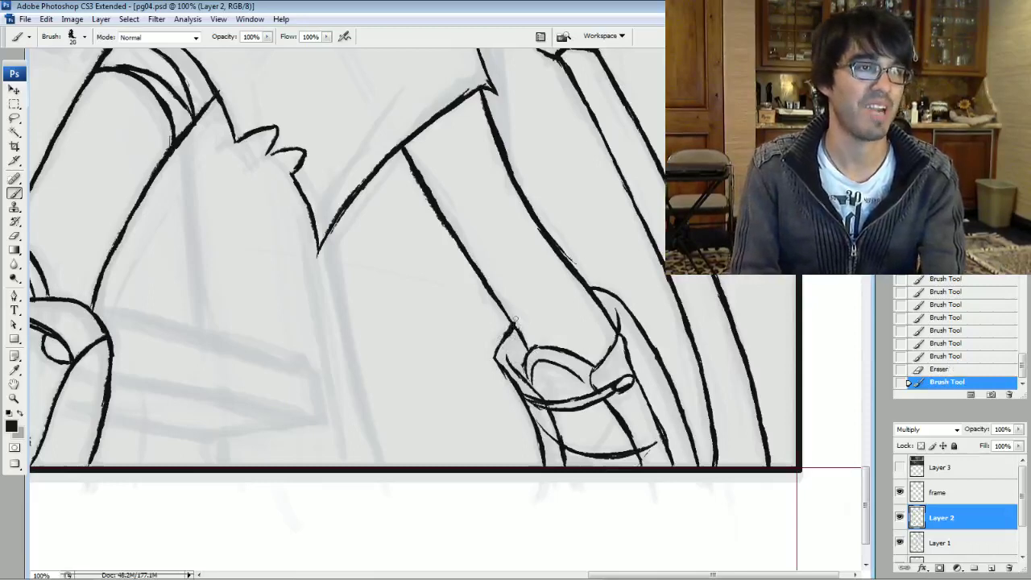
drag(517, 319, 527, 349)
drag(502, 303, 515, 324)
Flip the whole canvas horizontally
drag(339, 209, 540, 469)
key(ctrl+minus)
key(ctrl+minus)
key(ctrl+minus)
scroll(448, 306, up, 5)
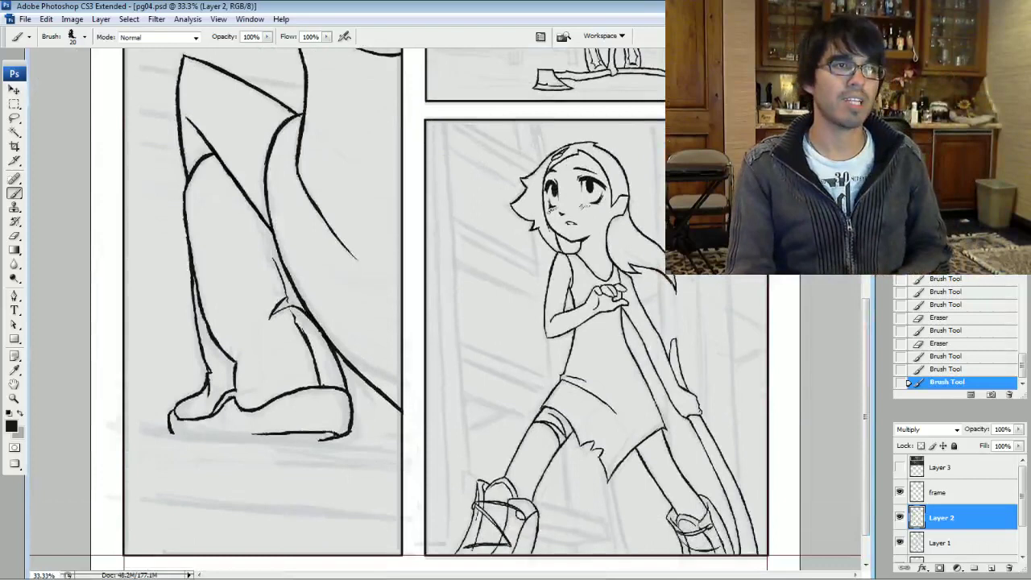
key(ctrl+shift+h)
Examine the mirrored page panels and the inked figure's pose and proportions
scroll(447, 306, up, 2)
scroll(447, 306, down, 2)
scroll(447, 306, up, 1)
scroll(447, 306, up, 1)
scroll(447, 306, up, 1)
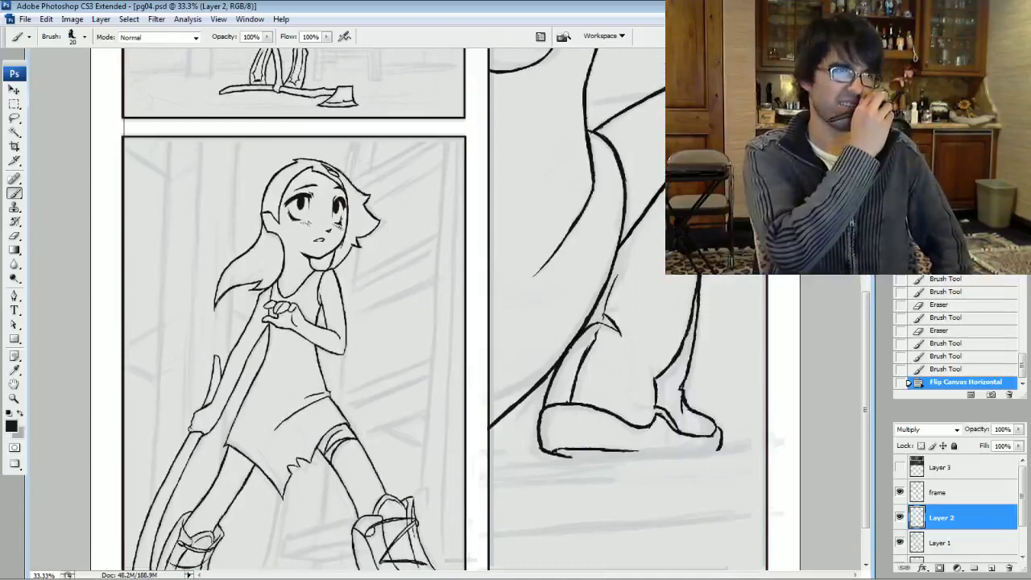
scroll(447, 306, up, 15)
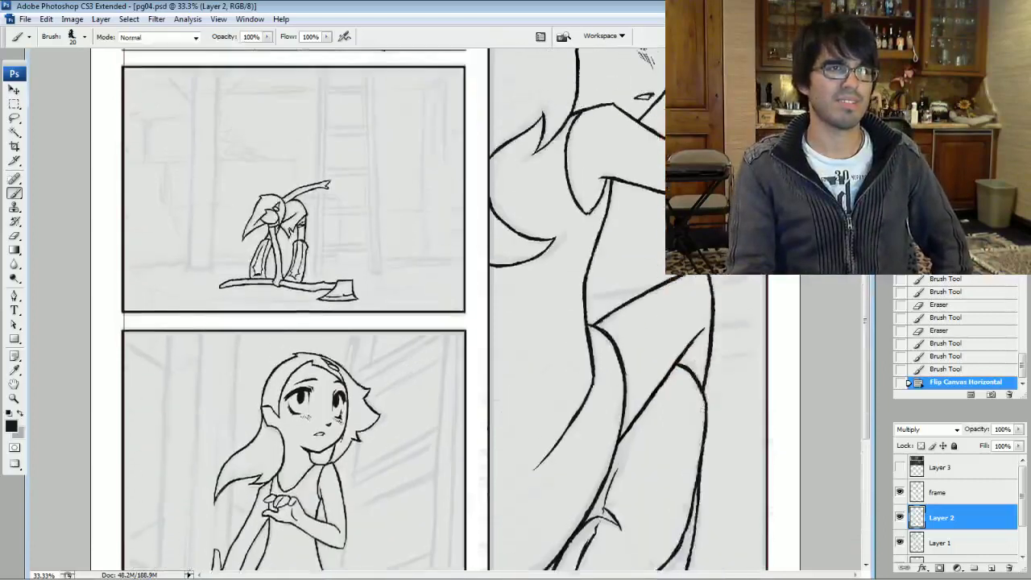
scroll(447, 306, down, 10)
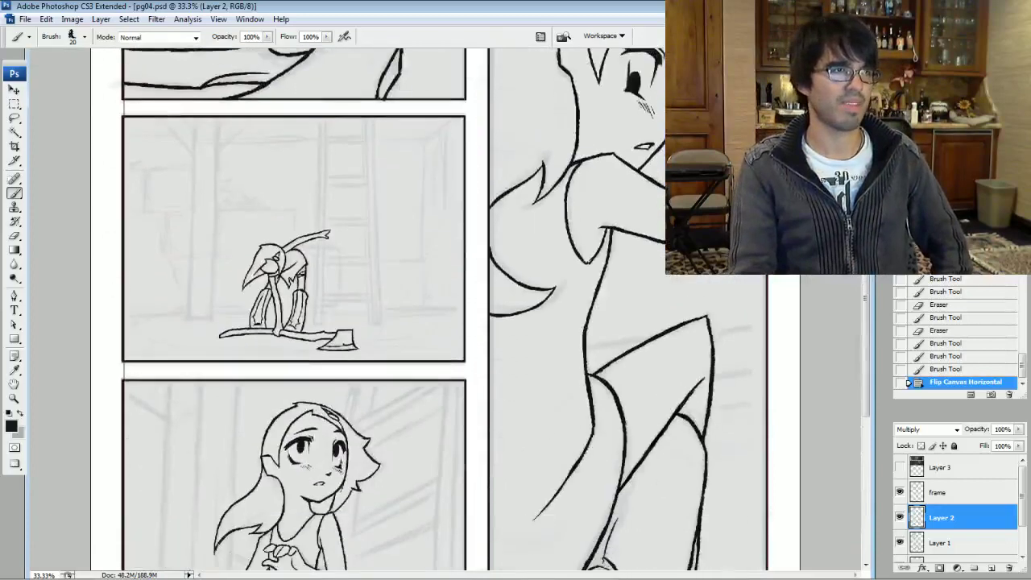
key(ctrl+plus)
key(ctrl+plus)
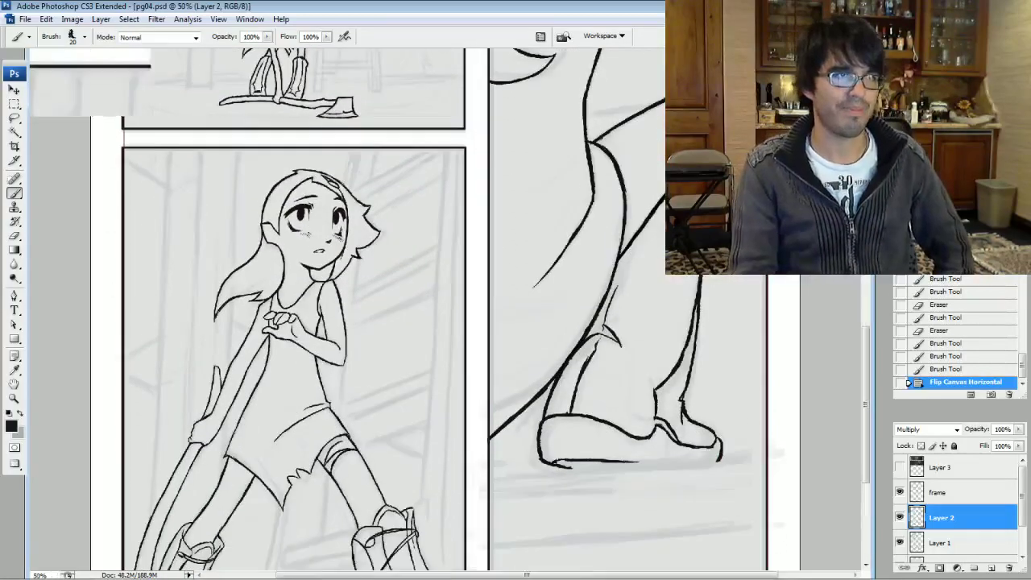
drag(348, 322, 634, 246)
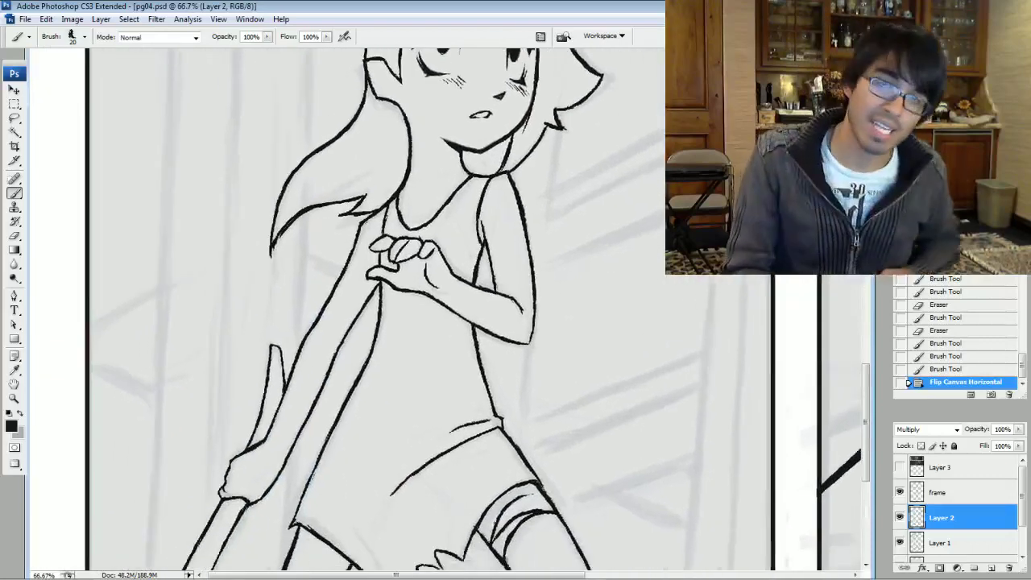
Hide Layer 2 to inspect the Layer 1 sketch on its own, and restore Layer 2 as the visible, active layer
click(15, 119)
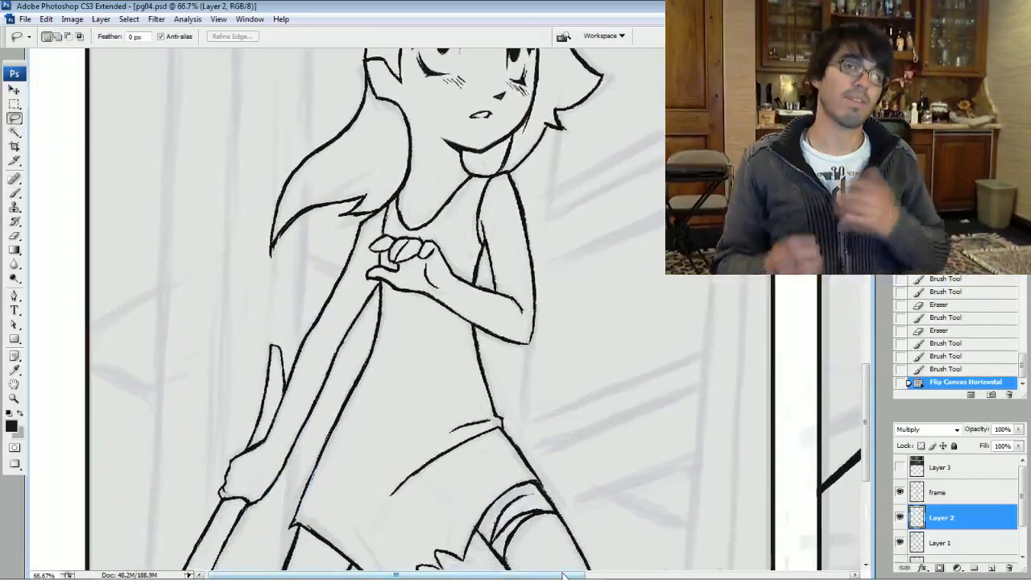
click(949, 539)
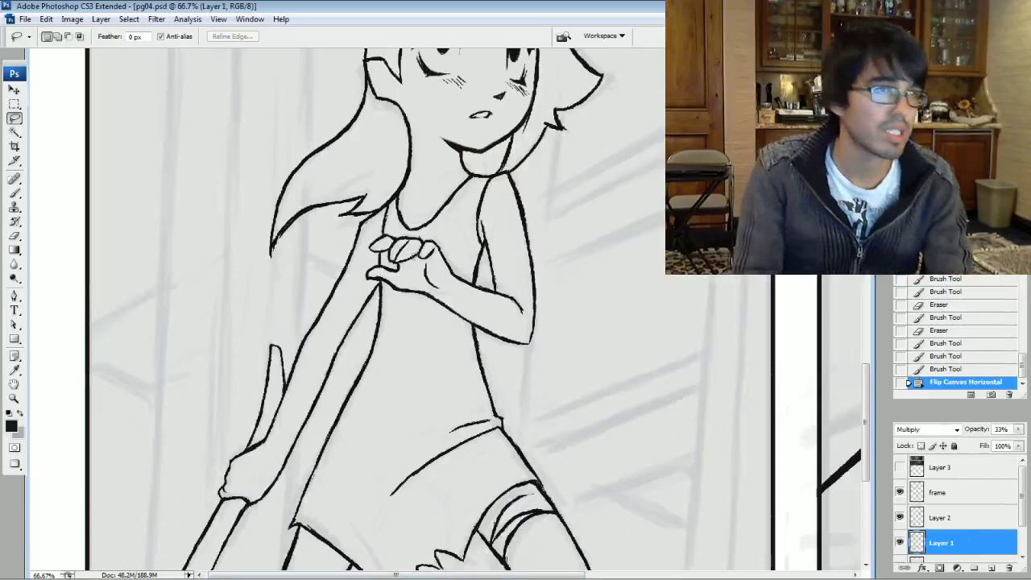
click(900, 517)
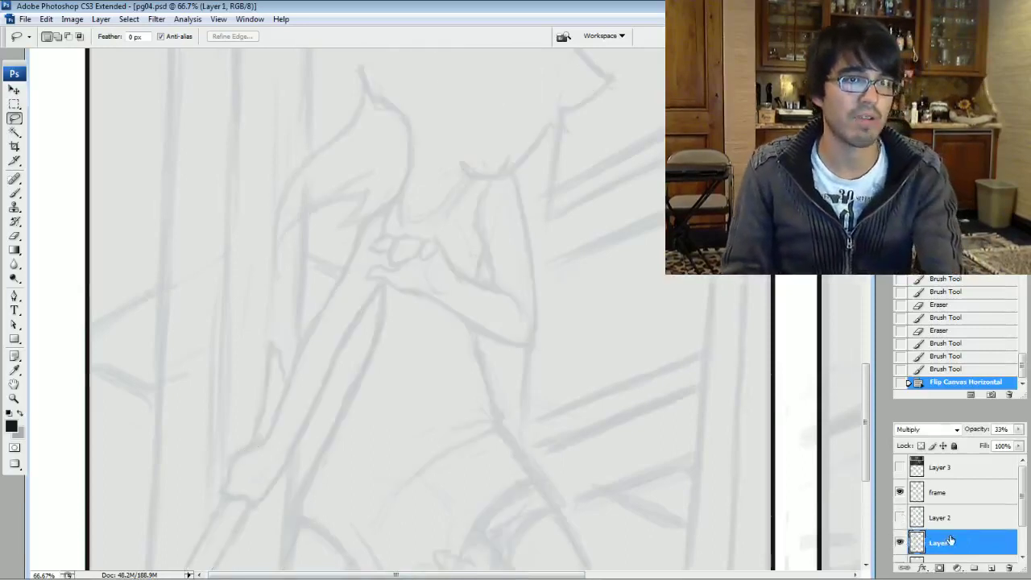
mouse_move(436, 268)
mouse_down()
mouse_move(357, 306)
mouse_move(345, 270)
mouse_move(388, 254)
mouse_move(393, 280)
mouse_move(381, 266)
mouse_move(336, 306)
mouse_up()
click(900, 517)
click(948, 517)
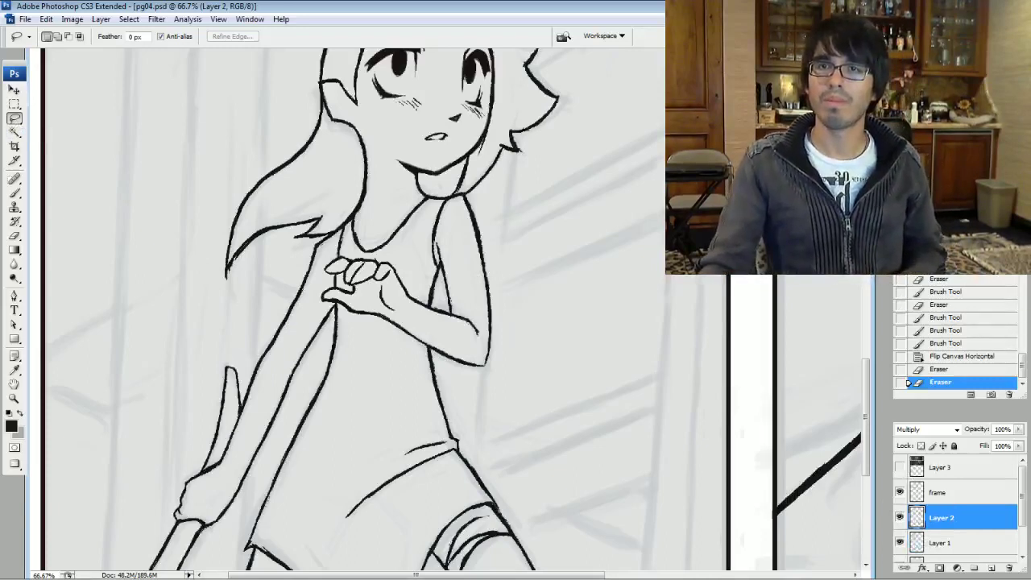
Save the page file
click(25, 18)
click(68, 169)
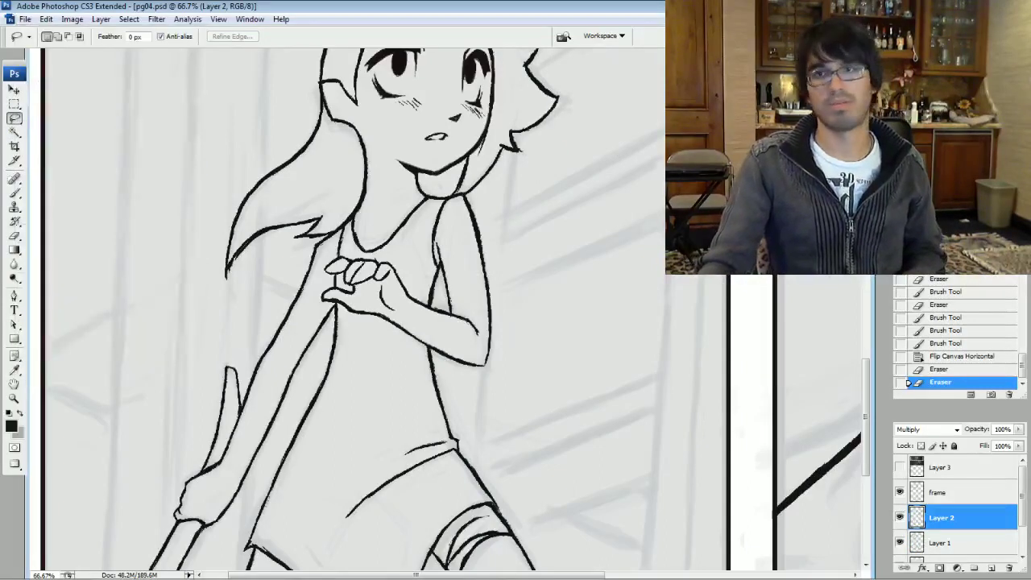
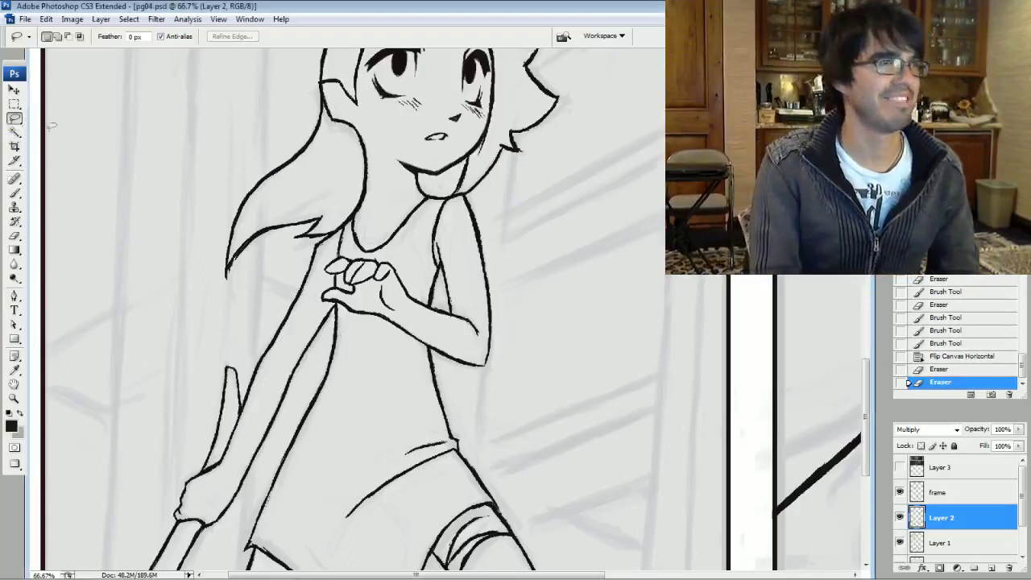
mouse_move(326, 303)
mouse_down()
mouse_move(380, 331)
mouse_move(411, 319)
mouse_up()
drag(399, 258, 400, 259)
key(ctrl+d)
scroll(468, 250, down, 1)
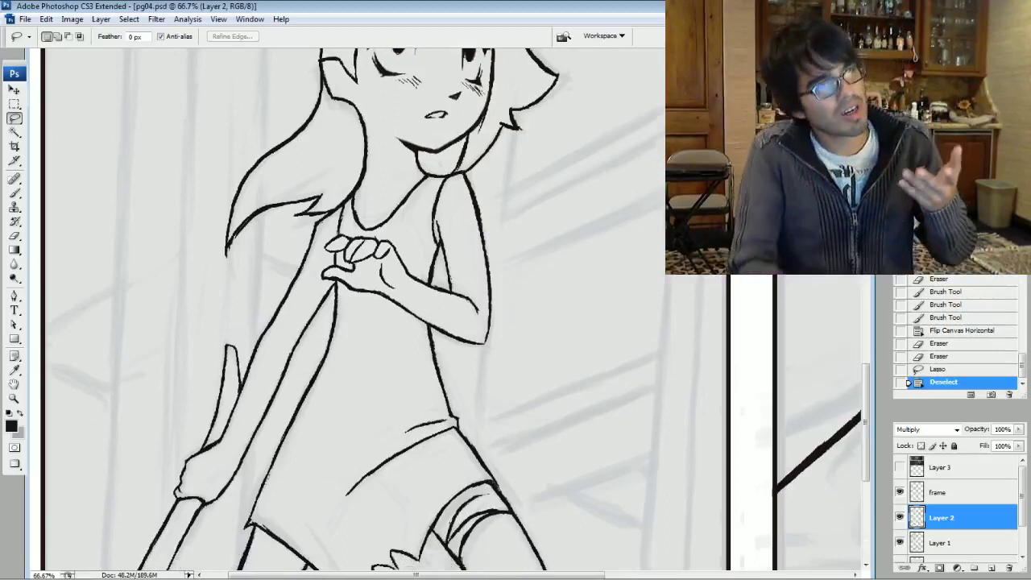
scroll(355, 310, up, 4)
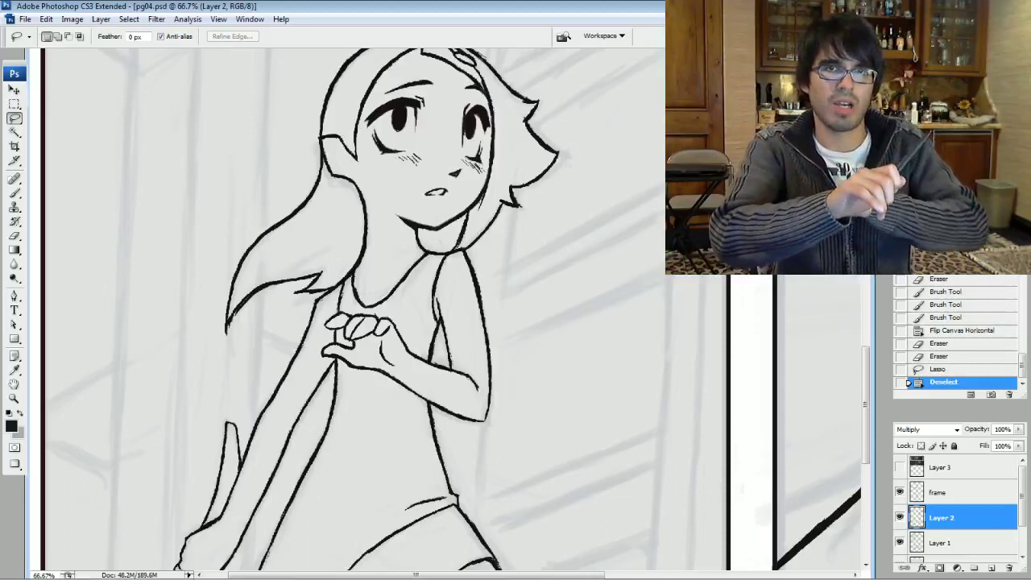
Lasso the figure's raised hand up to the wrist, remove it from Layer 2 and paste it onto a new layer
mouse_move(371, 372)
mouse_down()
mouse_move(404, 365)
mouse_move(419, 343)
mouse_move(390, 308)
mouse_up()
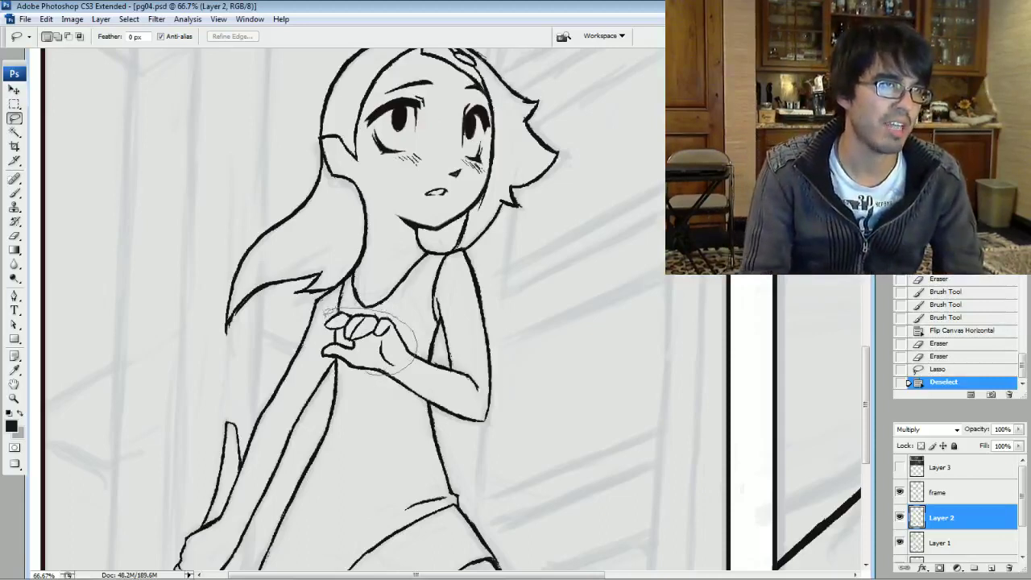
mouse_move(319, 355)
mouse_down()
mouse_move(362, 373)
mouse_move(343, 365)
mouse_up()
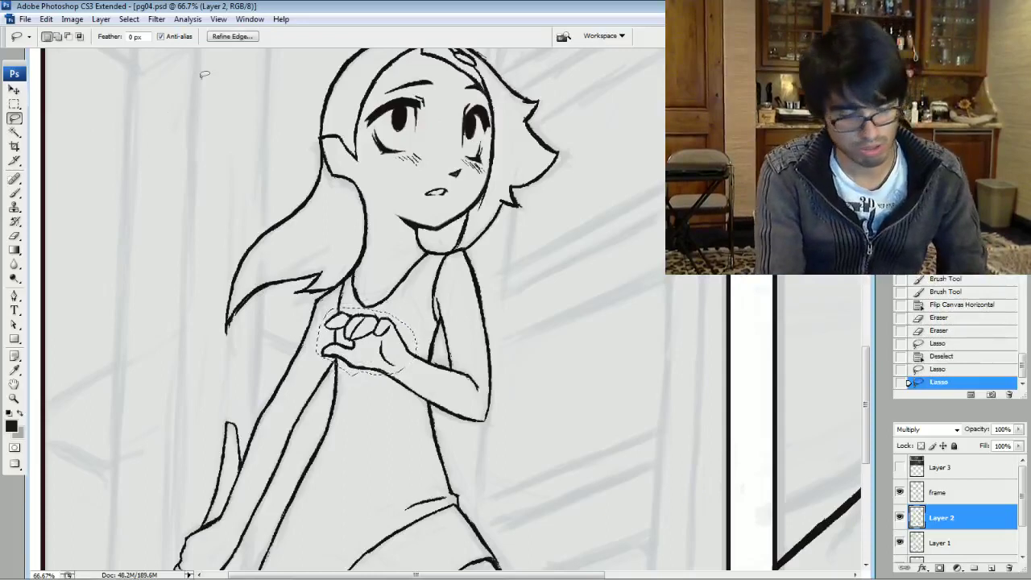
key(Delete)
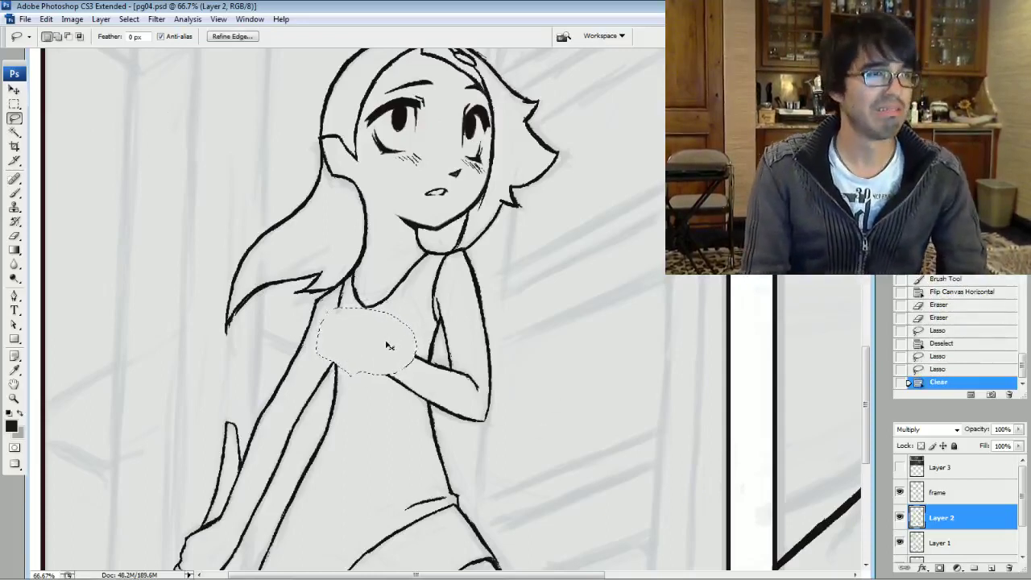
key(ctrl+v)
Move the pasted hand away from its forearm so the first fingertip overlaps the outline of the other arm
click(14, 89)
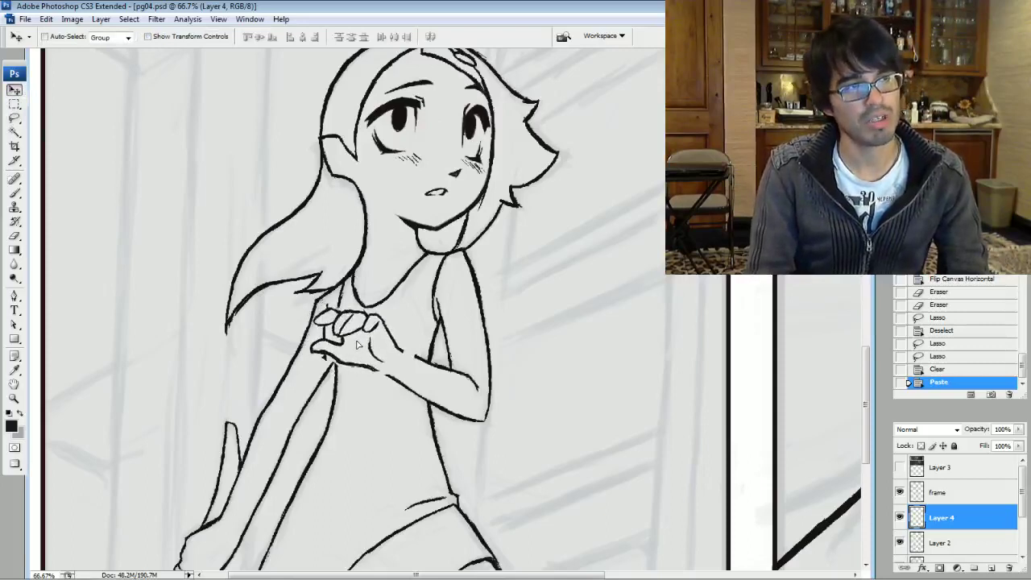
drag(358, 342, 356, 345)
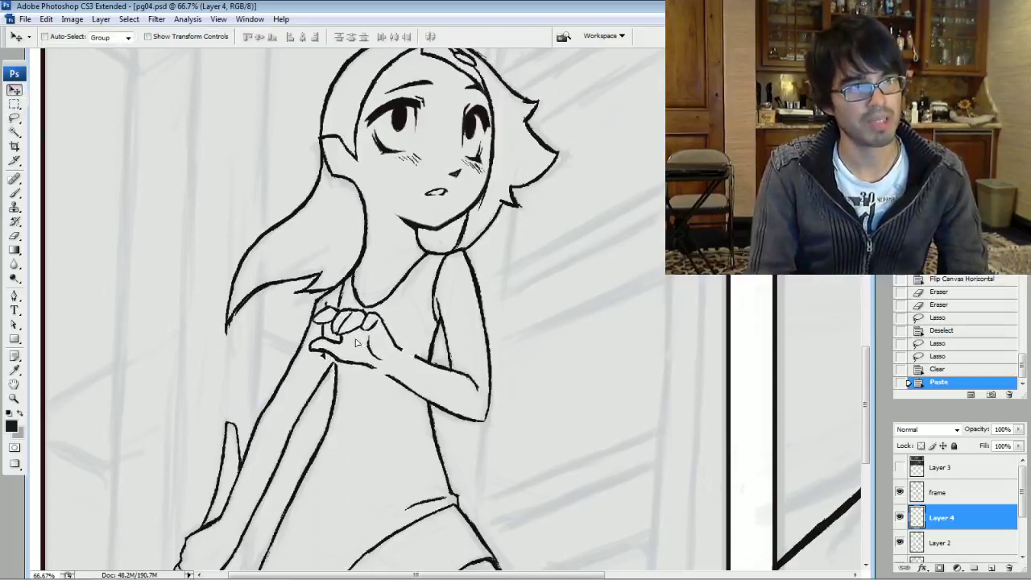
key(ctrl+plus)
key(ctrl+plus)
key(ctrl+plus)
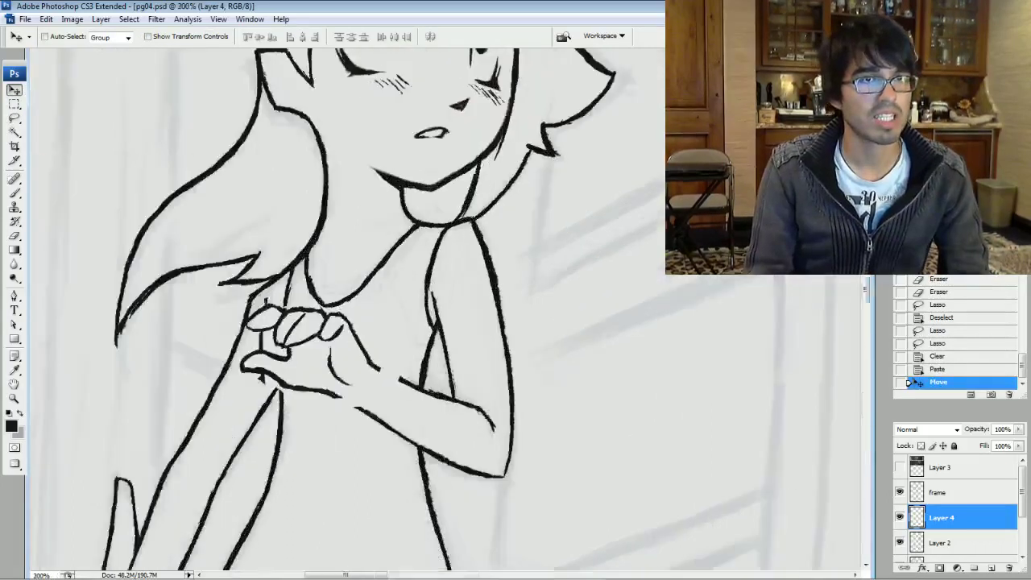
drag(185, 348, 298, 196)
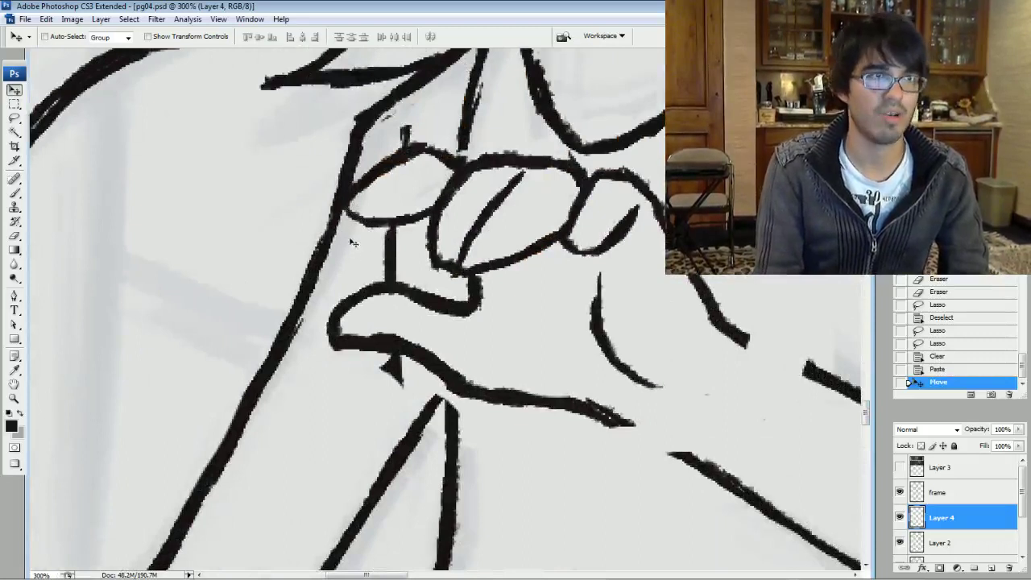
drag(531, 335, 494, 314)
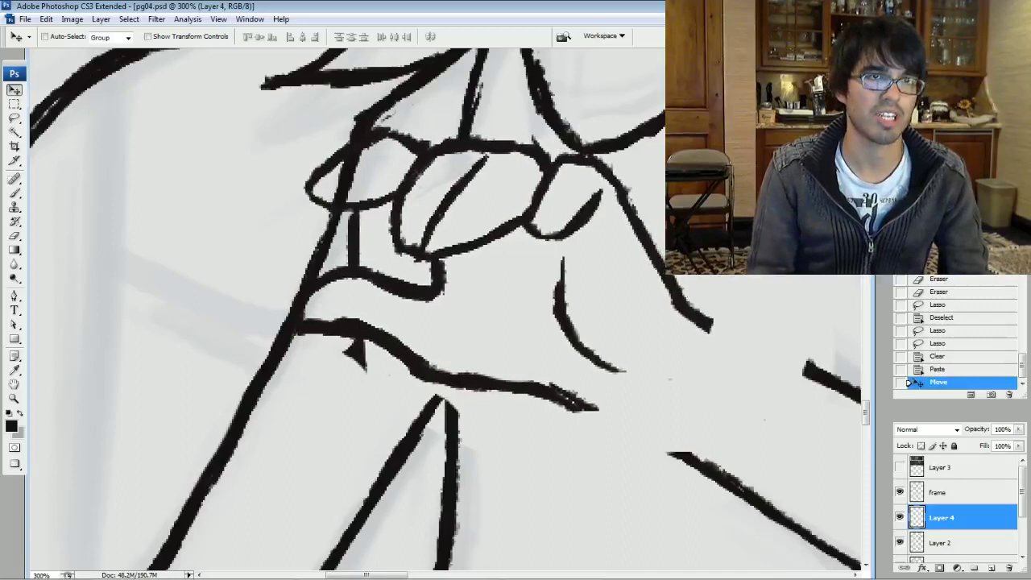
key(ctrl+minus)
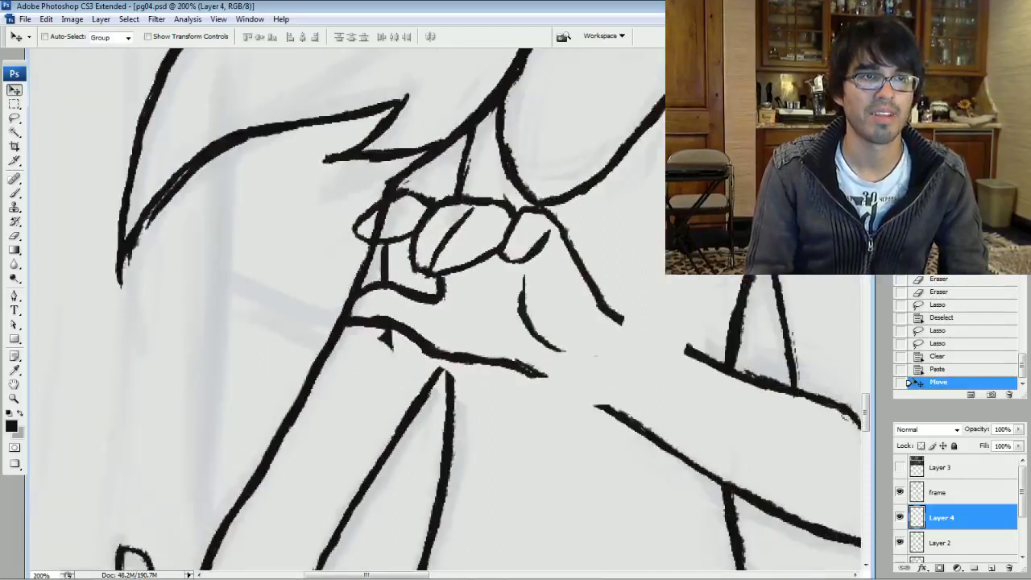
Ink the missing upper wrist line with the 15 px brush, joining the back of the hand to the forearm
click(14, 192)
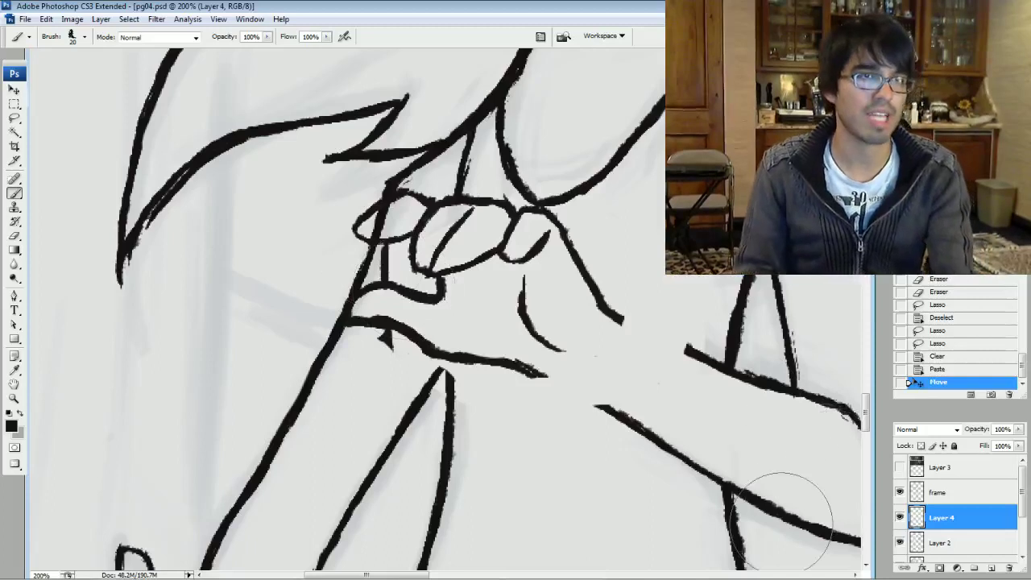
drag(782, 522, 682, 555)
scroll(447, 310, right, 1)
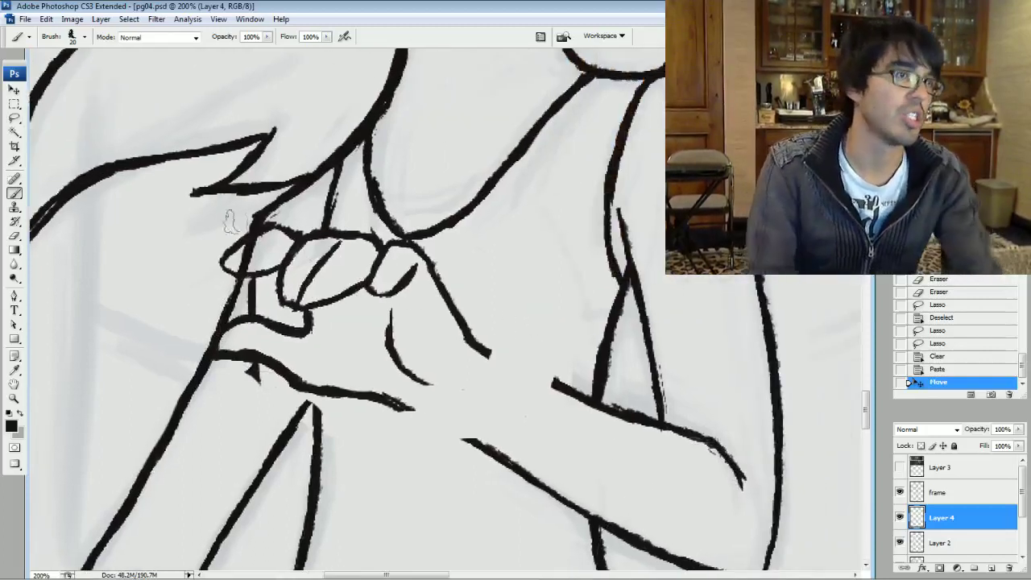
key(bracketright)
mouse_move(526, 372)
mouse_down()
mouse_move(545, 380)
mouse_move(483, 350)
mouse_move(505, 359)
mouse_up()
key(bracketleft)
key(bracketleft)
mouse_move(488, 353)
mouse_down()
mouse_move(532, 373)
mouse_move(521, 370)
mouse_up()
drag(570, 393, 551, 384)
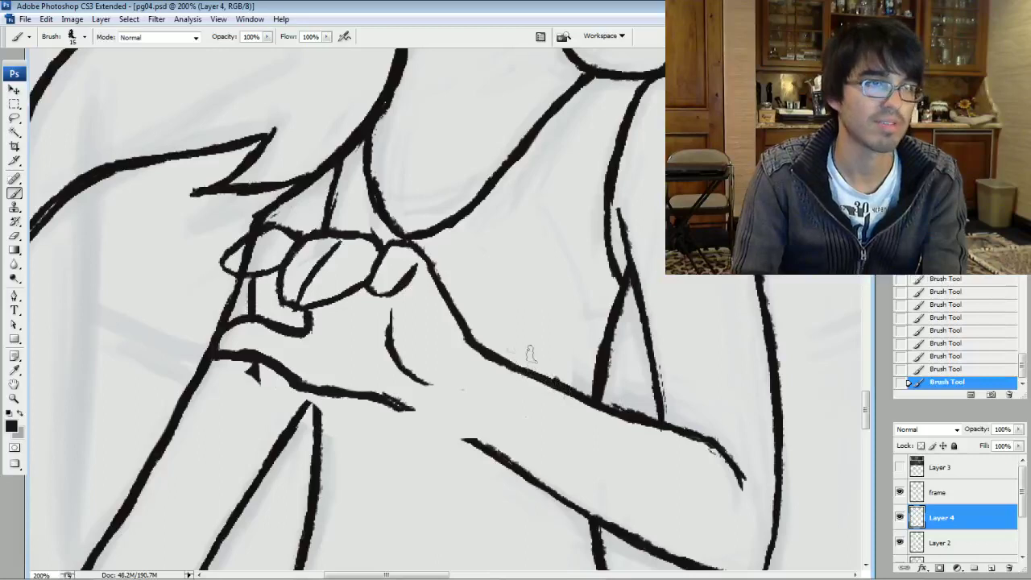
Ink the lower wrist line with the 15 px brush, joining the base of the hand to the forearm's underside
key(bracketright)
key(bracketright)
key(bracketleft)
key(bracketleft)
mouse_move(478, 443)
mouse_down()
mouse_move(407, 409)
mouse_move(477, 443)
mouse_up()
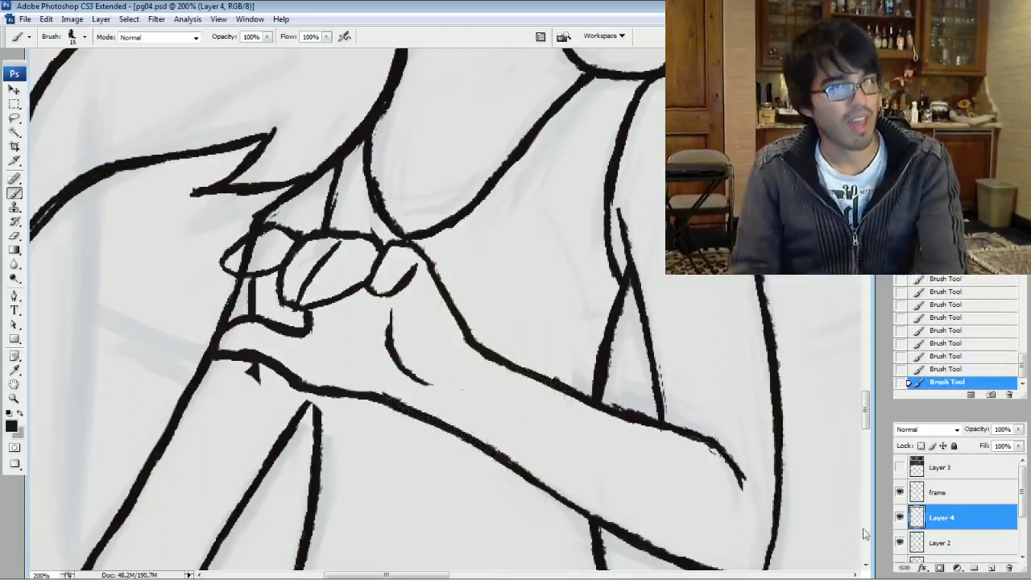
Erase the leftover line fragments above and below the thumb on Layer 4 and smooth the thumb's lower line
click(899, 517)
click(900, 517)
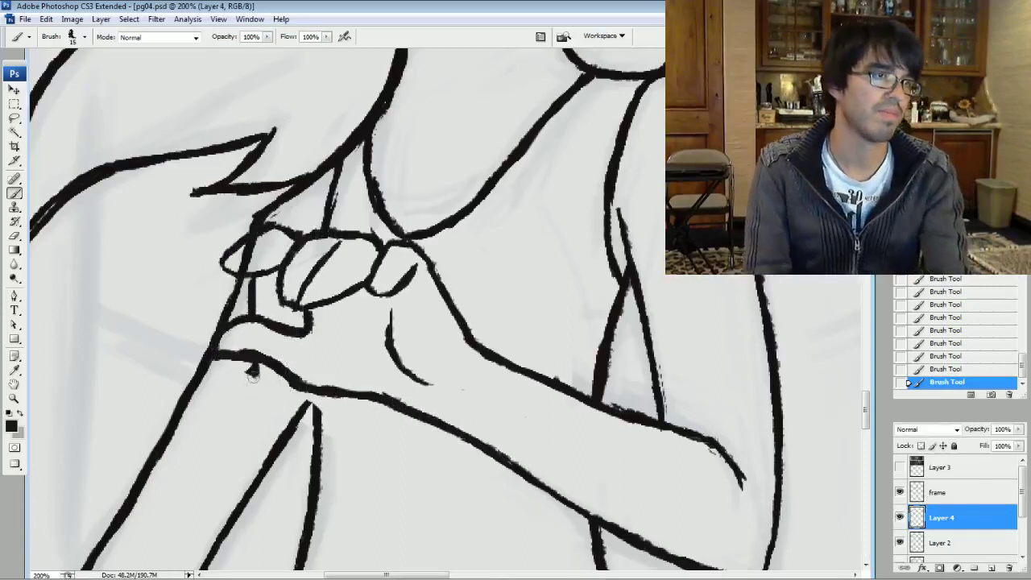
click(252, 371)
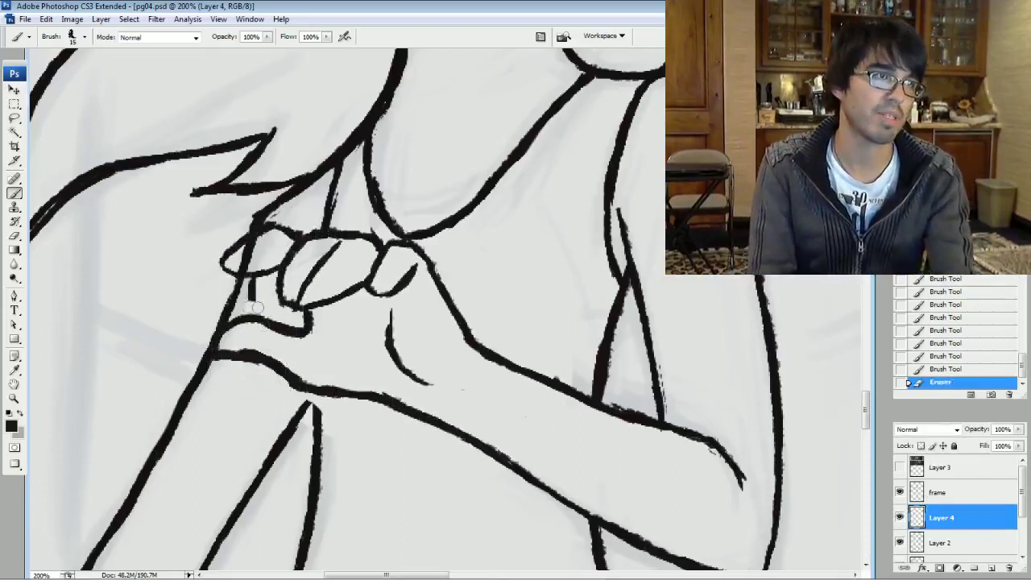
click(256, 284)
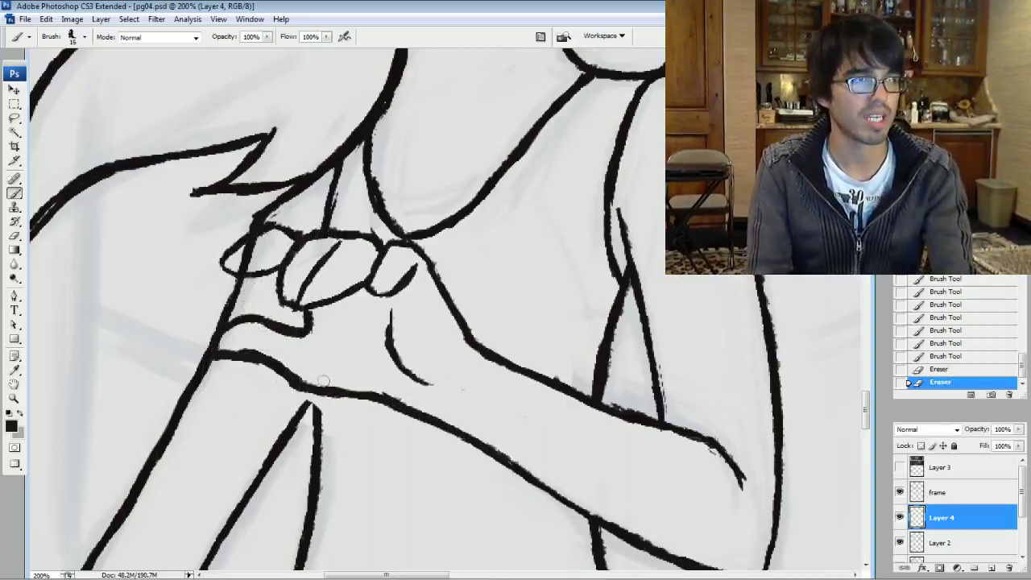
mouse_move(291, 360)
mouse_down()
mouse_move(299, 373)
mouse_move(293, 363)
mouse_up()
mouse_move(292, 362)
mouse_down()
mouse_move(303, 370)
mouse_move(233, 344)
mouse_up()
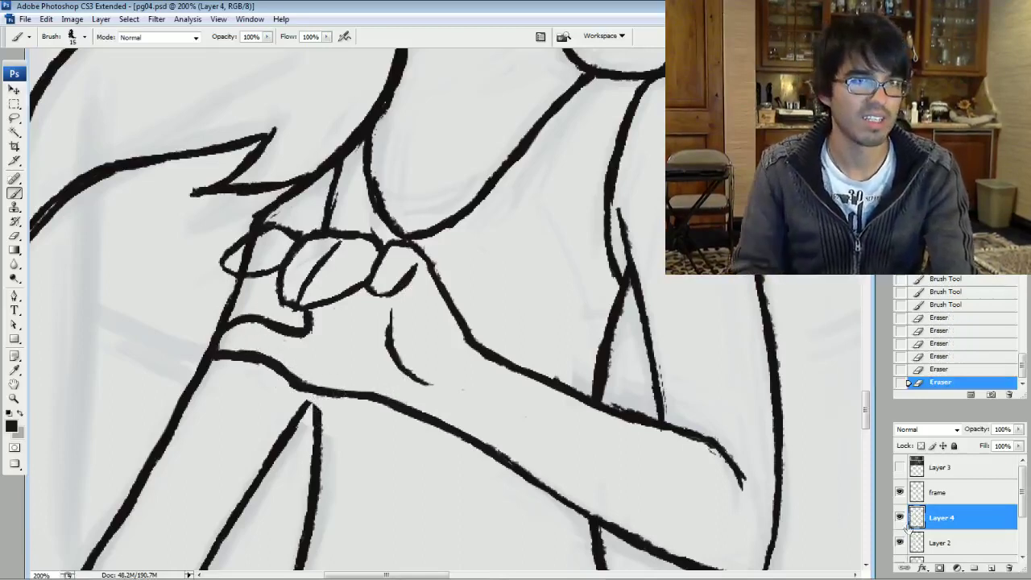
Erase the arm outline running through the first fingertip on Layer 2
click(935, 542)
click(901, 542)
click(901, 542)
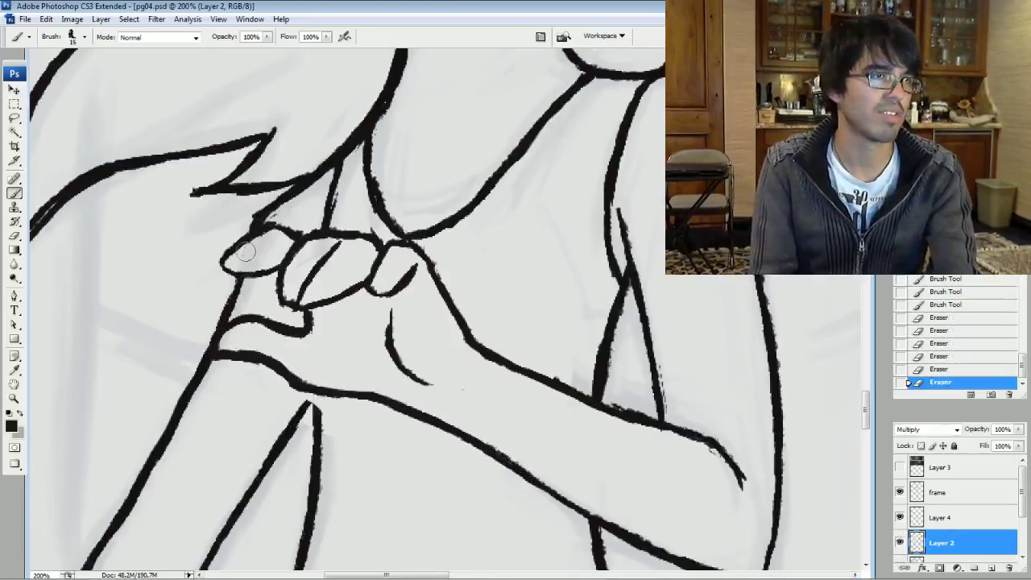
drag(242, 258, 274, 259)
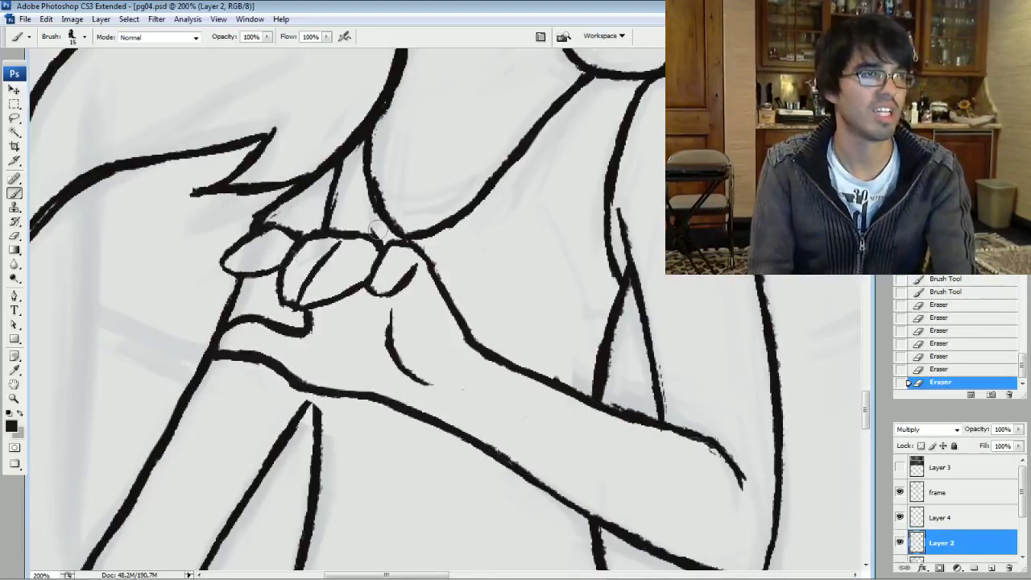
Extend the inner arm and torso lines up to the hand on Layer 4, and erase stray ink above the first finger
click(935, 518)
alt+click(900, 517)
alt+click(900, 517)
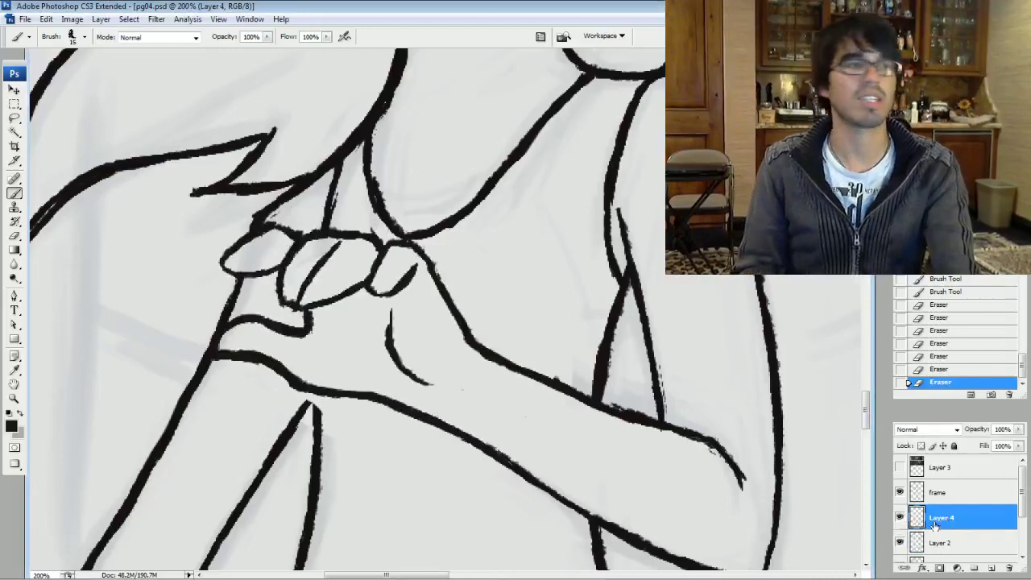
mouse_move(319, 401)
mouse_down()
mouse_move(319, 422)
mouse_move(316, 396)
mouse_move(303, 408)
mouse_up()
drag(302, 409, 313, 395)
drag(311, 394, 299, 385)
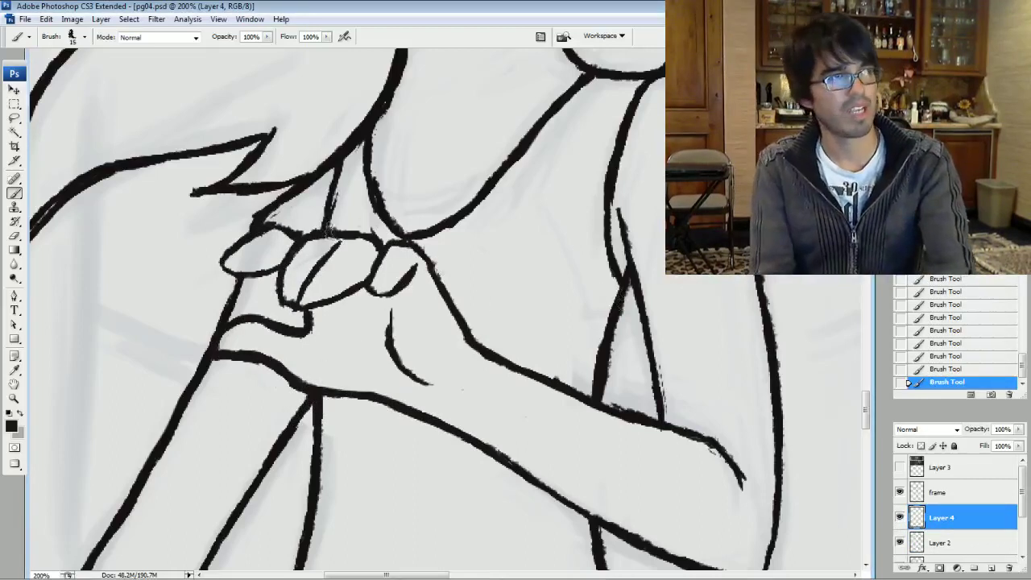
drag(272, 220, 274, 216)
click(288, 209)
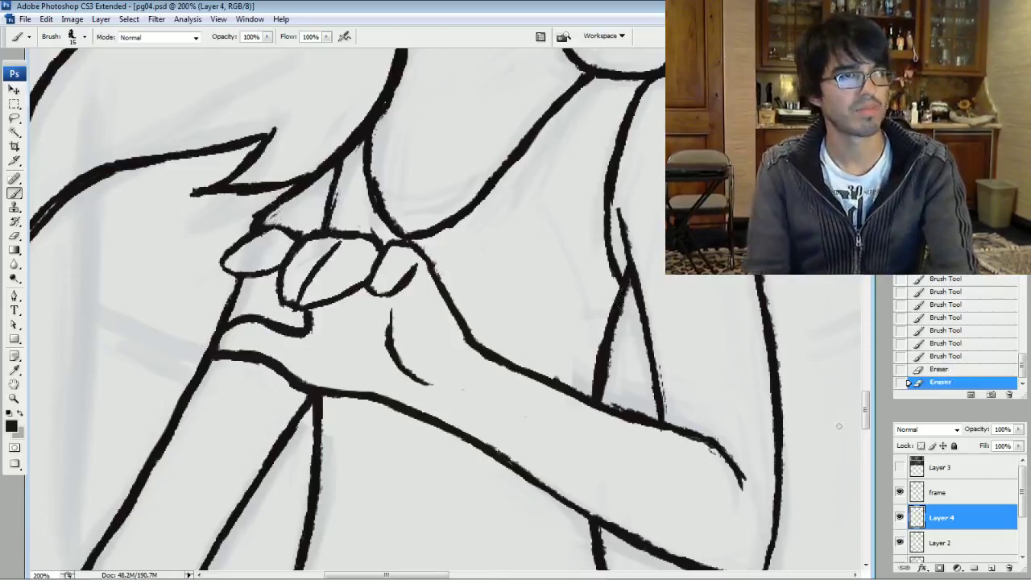
Merge Layer 4 down into Layer 2 and toggle the merged layer's visibility to check it
click(939, 542)
click(941, 518)
key(ctrl+e)
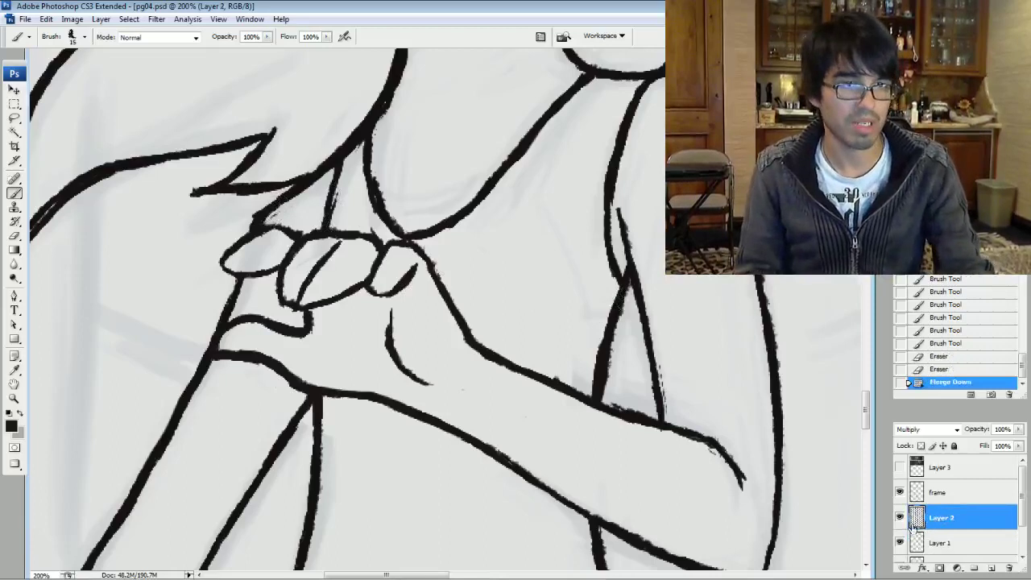
click(899, 517)
click(899, 518)
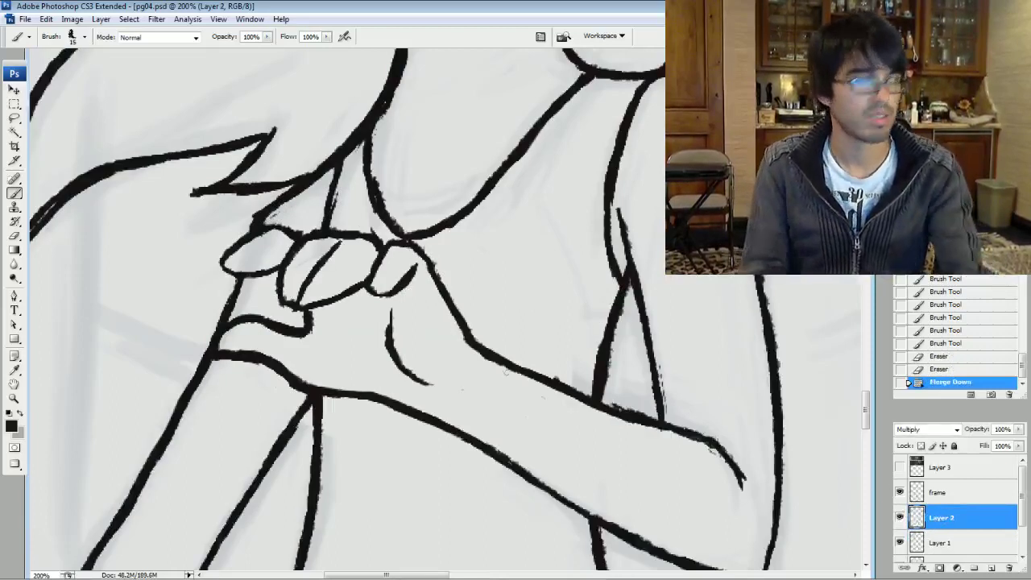
Trim the shoulder line's end above the first finger and touch up that fingertip's lower edge with the 10 px brush
click(268, 214)
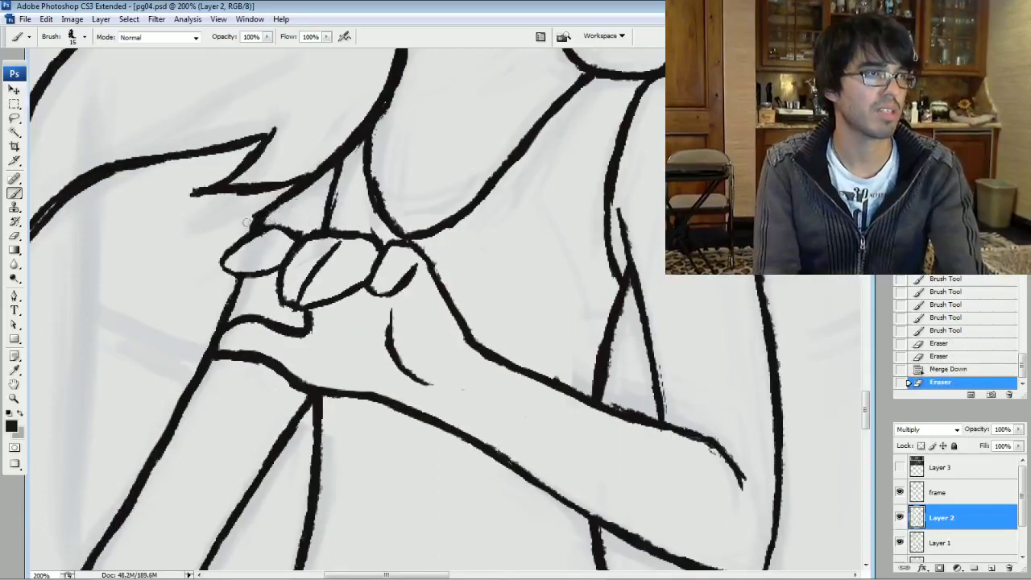
click(254, 216)
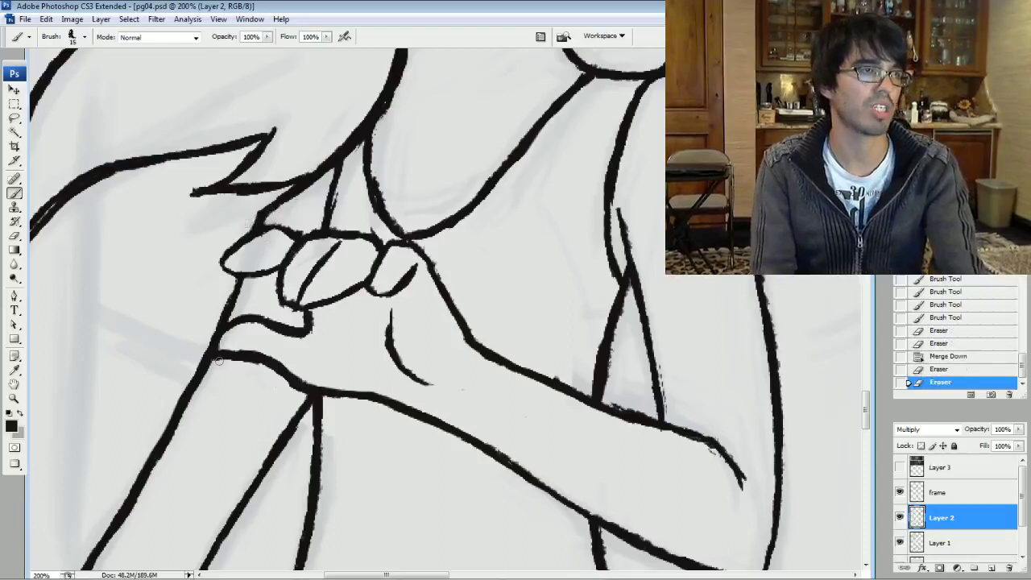
key(bracketleft)
mouse_move(235, 276)
mouse_down()
mouse_move(229, 298)
mouse_move(258, 273)
mouse_up()
drag(256, 274, 273, 266)
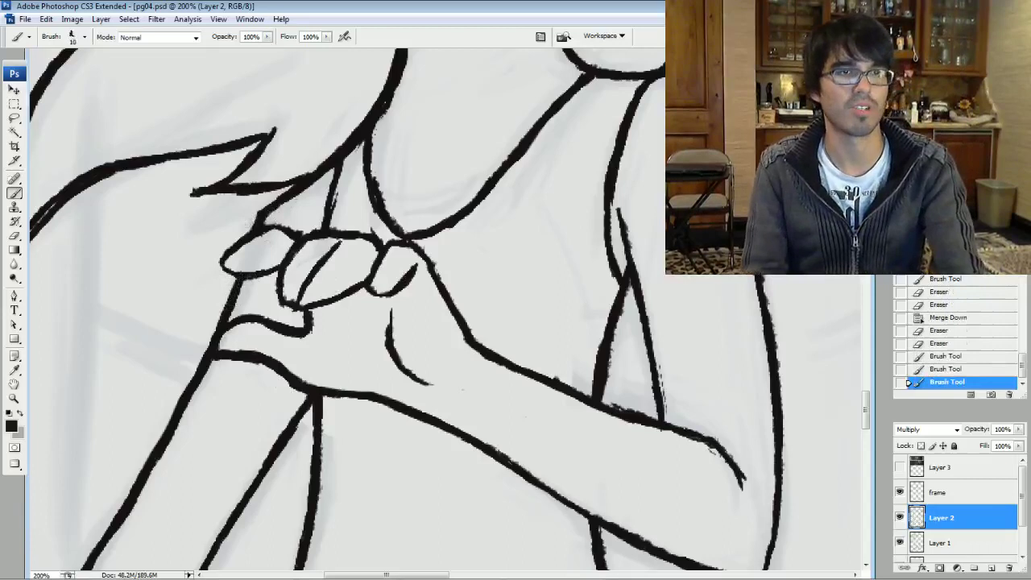
key(ctrl+minus)
key(ctrl+minus)
key(ctrl+minus)
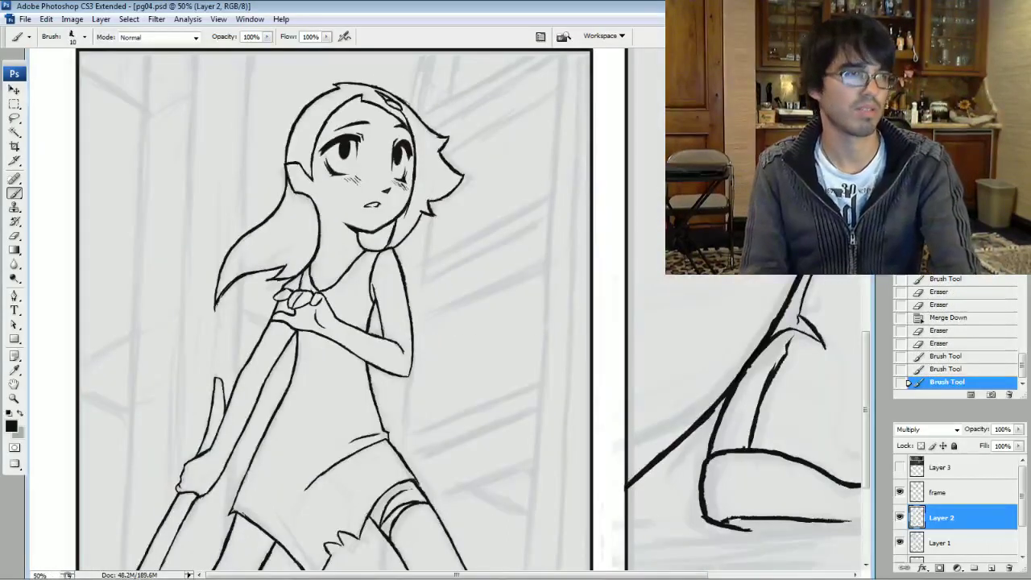
Strengthen the forearm's upper line near the upper arm with the brush enlarged to 15 px, and clean its edge
key(ctrl+plus)
key(ctrl+plus)
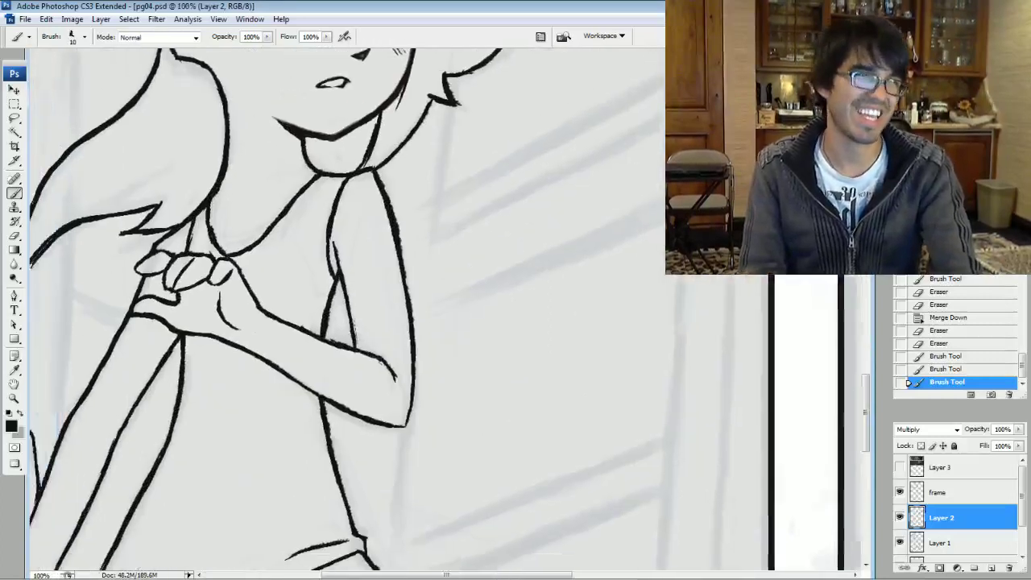
key(ctrl+plus)
drag(419, 237, 485, 340)
drag(487, 431, 461, 423)
mouse_move(476, 426)
mouse_down()
mouse_move(411, 408)
mouse_move(457, 435)
mouse_move(419, 391)
mouse_move(455, 407)
mouse_move(410, 394)
mouse_move(440, 405)
mouse_up()
key(])
mouse_move(412, 394)
mouse_down()
mouse_move(435, 403)
mouse_move(412, 404)
mouse_move(488, 431)
mouse_up()
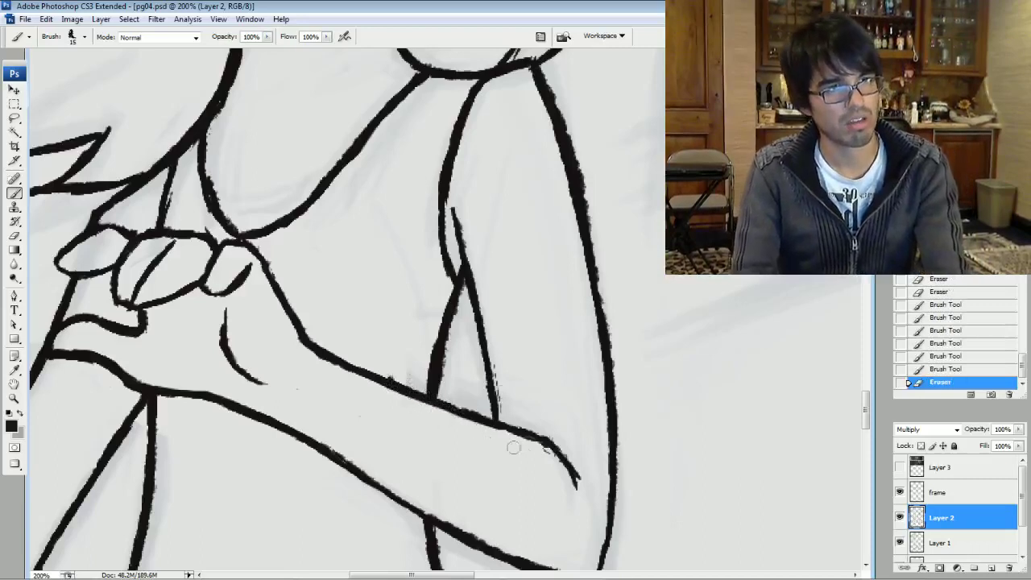
Reshape the forearm line's end at the inner elbow into a smooth, tapered curve
drag(573, 500, 567, 461)
mouse_move(570, 472)
mouse_down()
mouse_move(571, 458)
mouse_move(535, 424)
mouse_move(534, 439)
mouse_move(556, 452)
mouse_up()
mouse_move(532, 436)
mouse_down()
mouse_move(566, 467)
mouse_move(549, 449)
mouse_up()
mouse_move(523, 436)
mouse_down()
mouse_move(572, 469)
mouse_move(546, 422)
mouse_move(580, 477)
mouse_move(546, 429)
mouse_up()
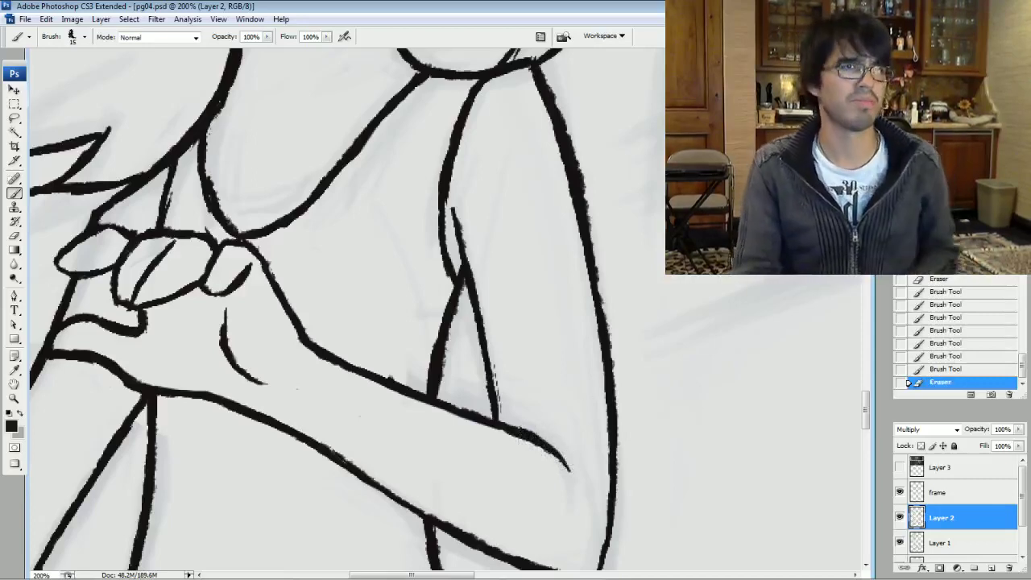
Flip the canvas horizontally and examine the whole figure's arm and torso proportions
key(ctrl+minus)
key(ctrl+minus)
key(ctrl+minus)
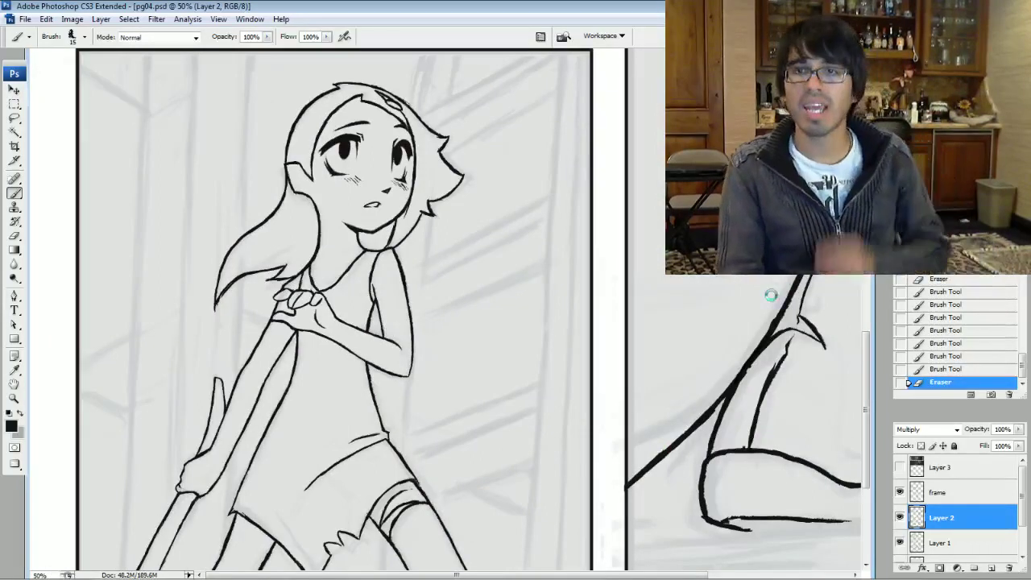
key(ctrl+shift+h)
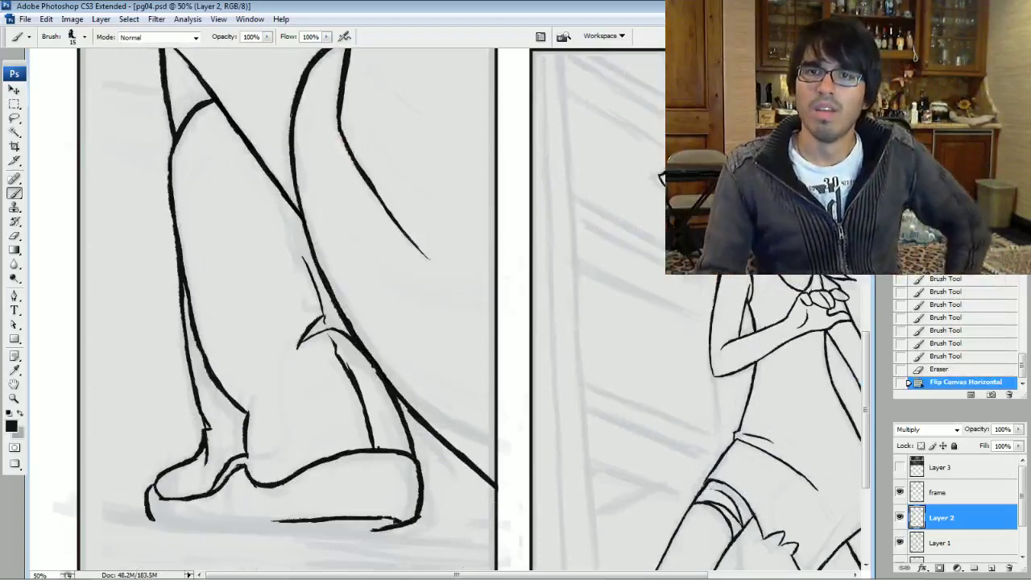
drag(484, 322, 376, 305)
drag(483, 322, 392, 306)
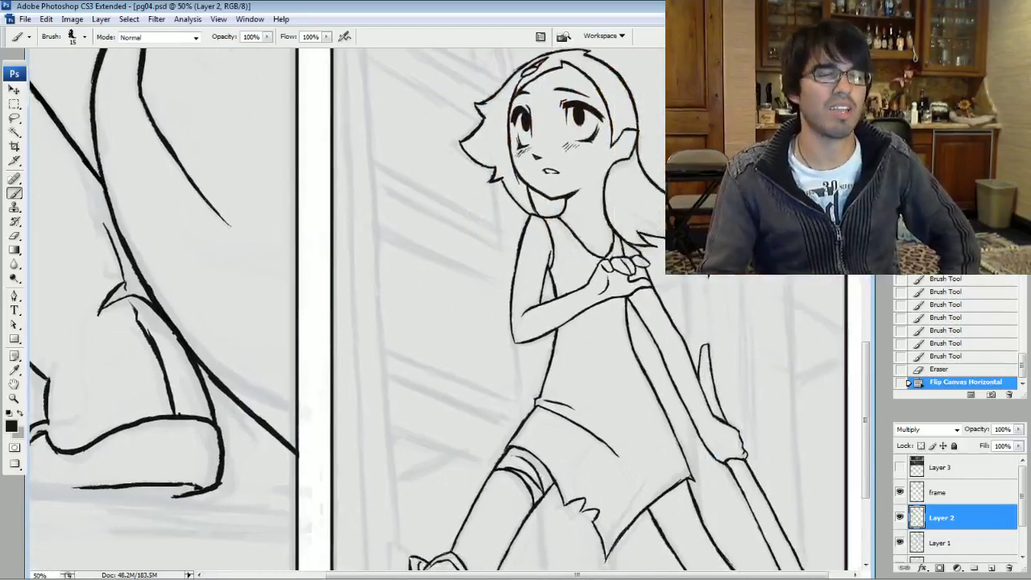
drag(483, 322, 451, 355)
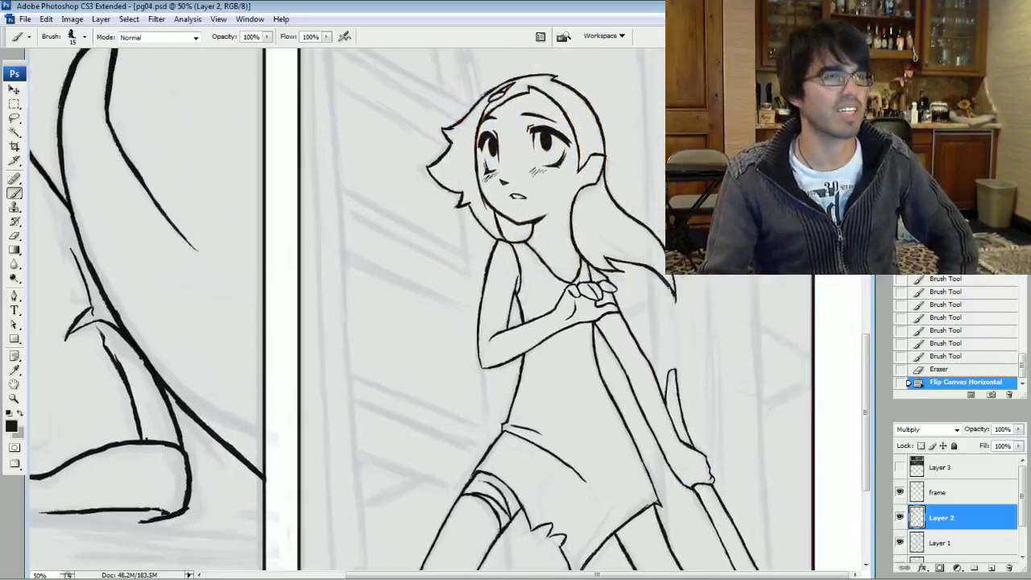
scroll(451, 310, down, 5)
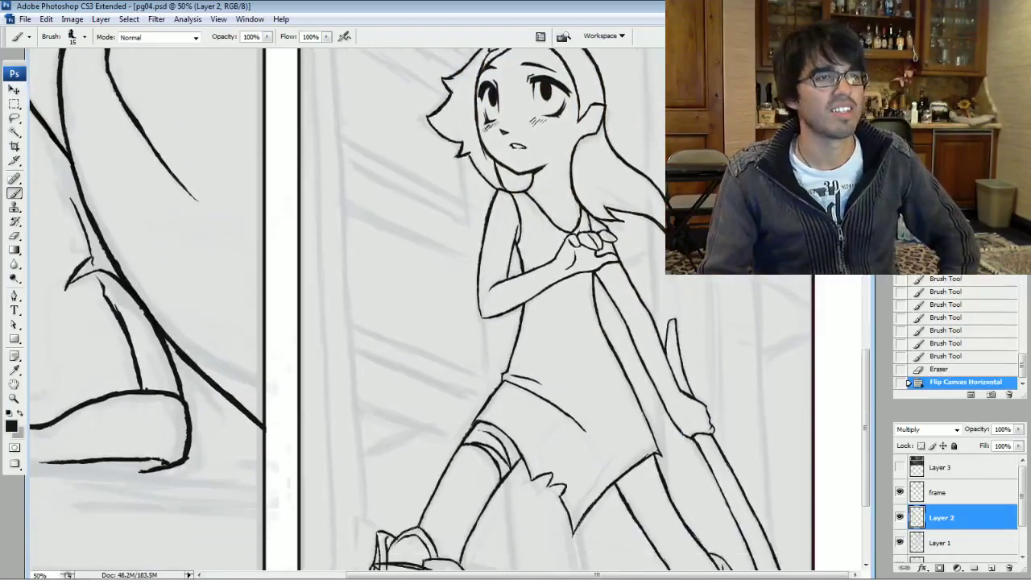
scroll(451, 309, up, 1)
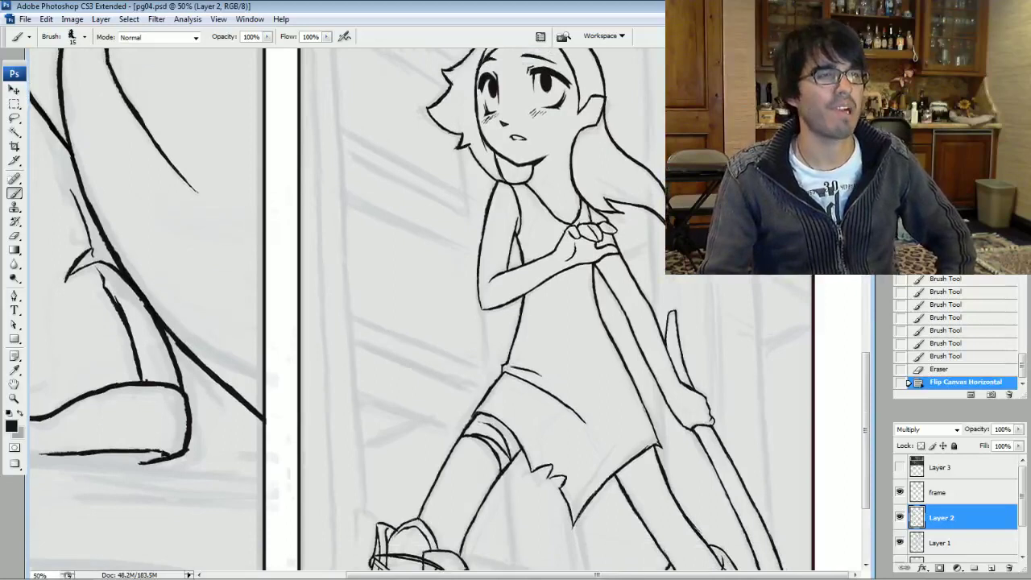
Lasso the bent arm around the elbow on Layer 2, warp the elbow slightly inward towards the torso, and clear the selection
click(15, 118)
drag(455, 280, 456, 238)
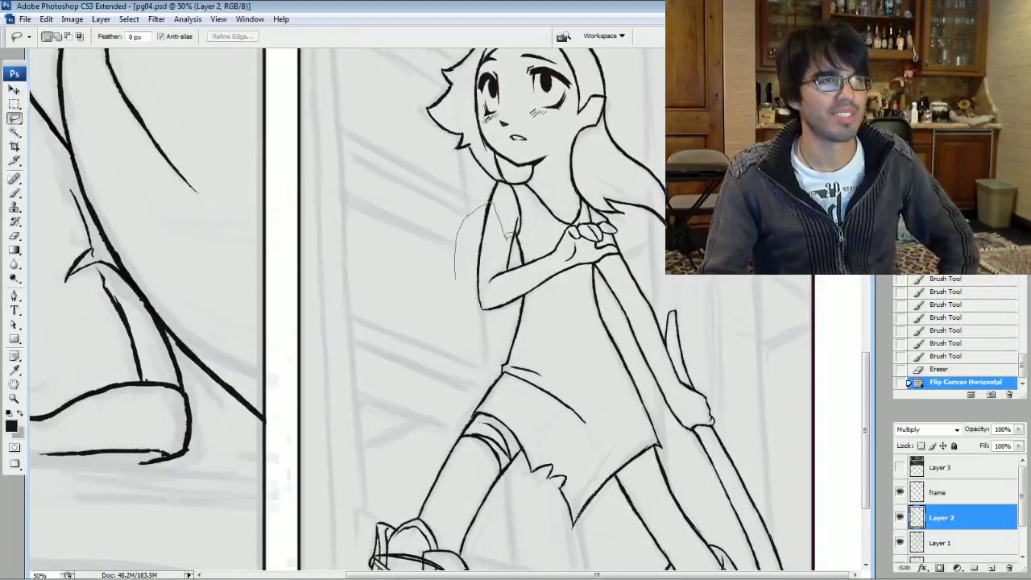
mouse_move(554, 250)
mouse_down()
mouse_move(572, 274)
mouse_move(547, 303)
mouse_move(487, 324)
mouse_up()
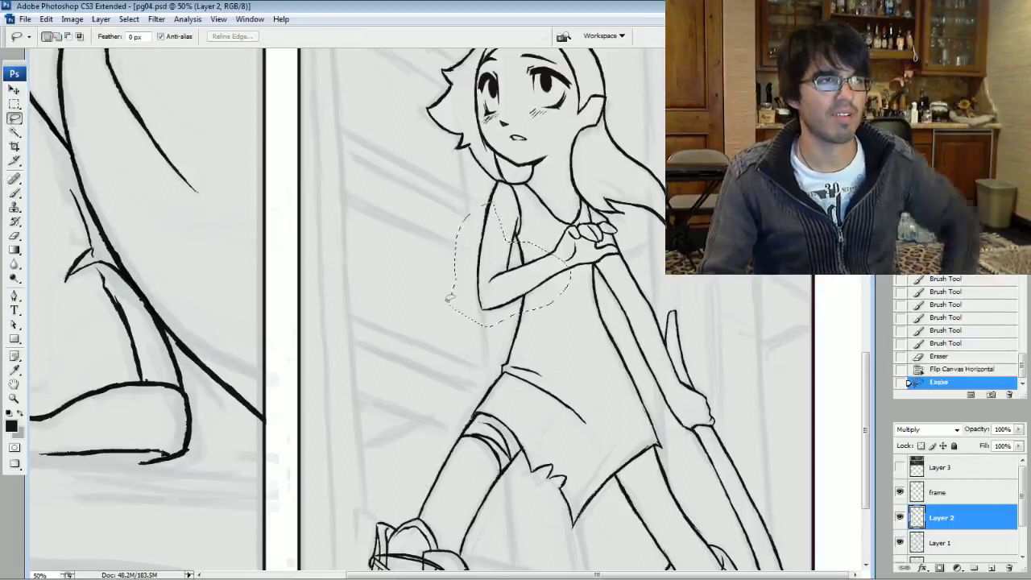
key(ctrl+t)
right_click(528, 284)
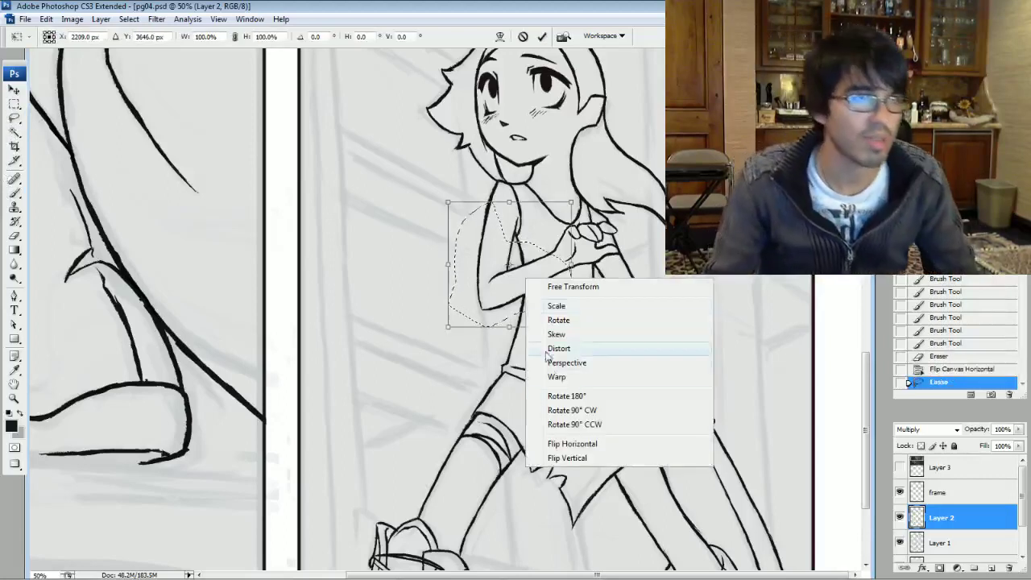
click(588, 381)
drag(481, 311, 491, 311)
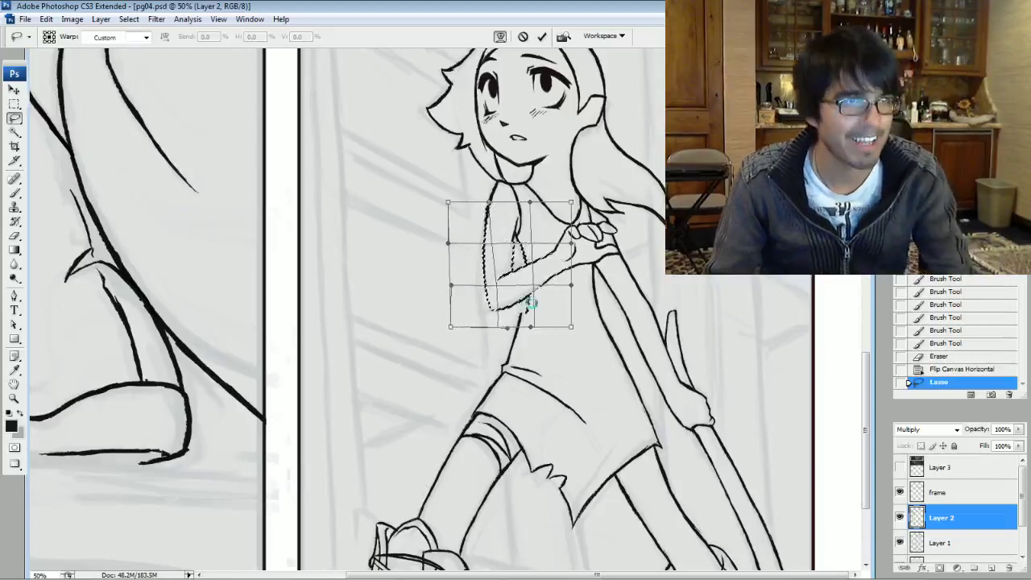
key(Return)
key(ctrl+d)
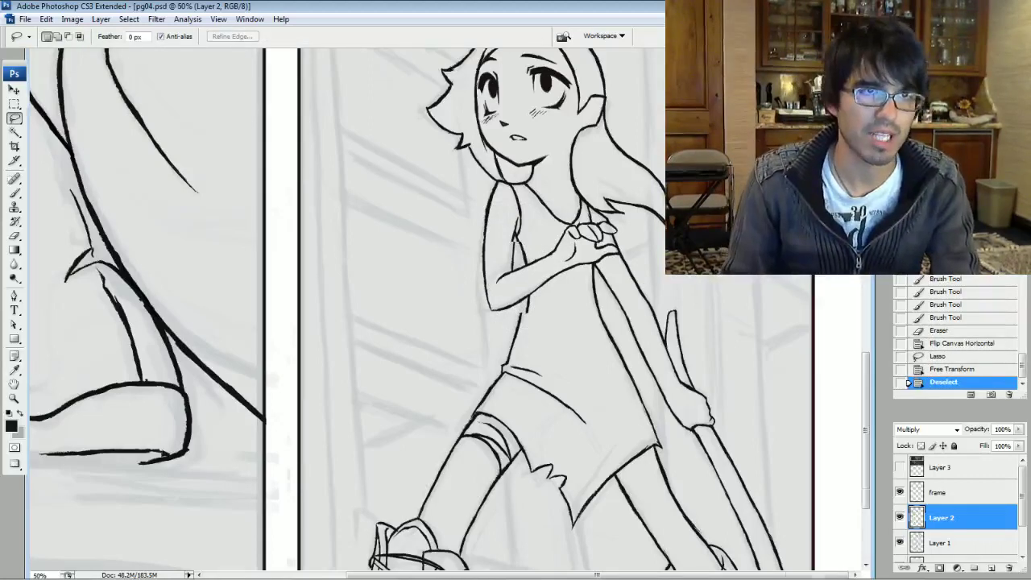
Erase the displaced ends of the torso's side line above and below the bent forearm
key(ctrl+plus)
drag(829, 246, 819, 281)
key(ctrl+plus)
mouse_move(596, 376)
mouse_down()
mouse_move(547, 343)
mouse_move(560, 317)
mouse_move(550, 323)
mouse_up()
drag(529, 220, 515, 190)
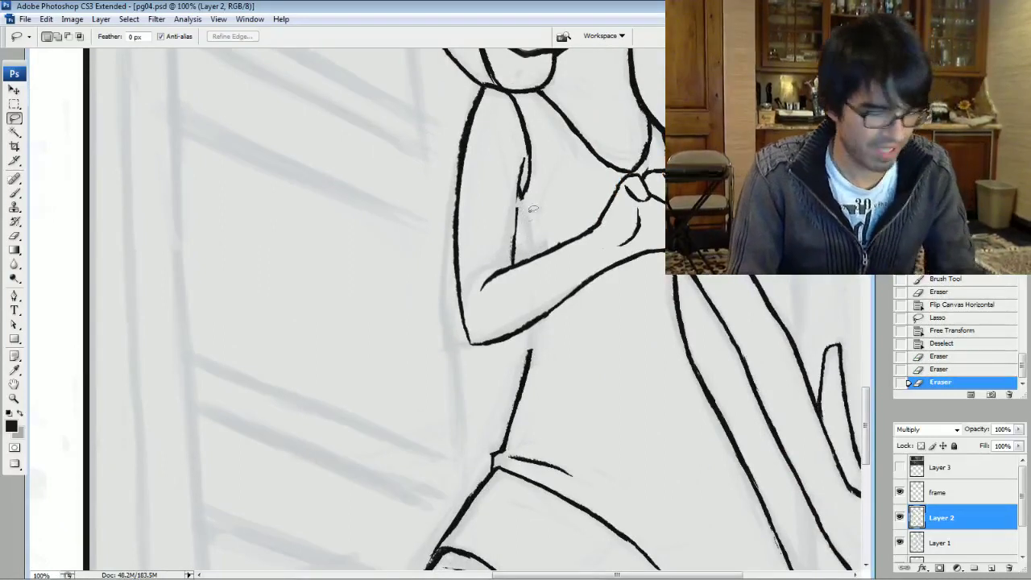
Redraw the lines between armpit and forearm and reconnect the torso's side line below the forearm with the 20 px brush
key(b)
drag(516, 220, 513, 257)
mouse_move(520, 190)
mouse_down()
mouse_move(514, 245)
mouse_move(516, 216)
mouse_up()
mouse_move(516, 215)
mouse_down()
mouse_move(514, 251)
mouse_move(515, 232)
mouse_up()
drag(529, 360, 532, 330)
mouse_move(531, 347)
mouse_down()
mouse_move(533, 324)
mouse_move(530, 348)
mouse_up()
mouse_move(528, 256)
mouse_down()
mouse_move(522, 227)
mouse_move(517, 256)
mouse_up()
drag(520, 196, 525, 261)
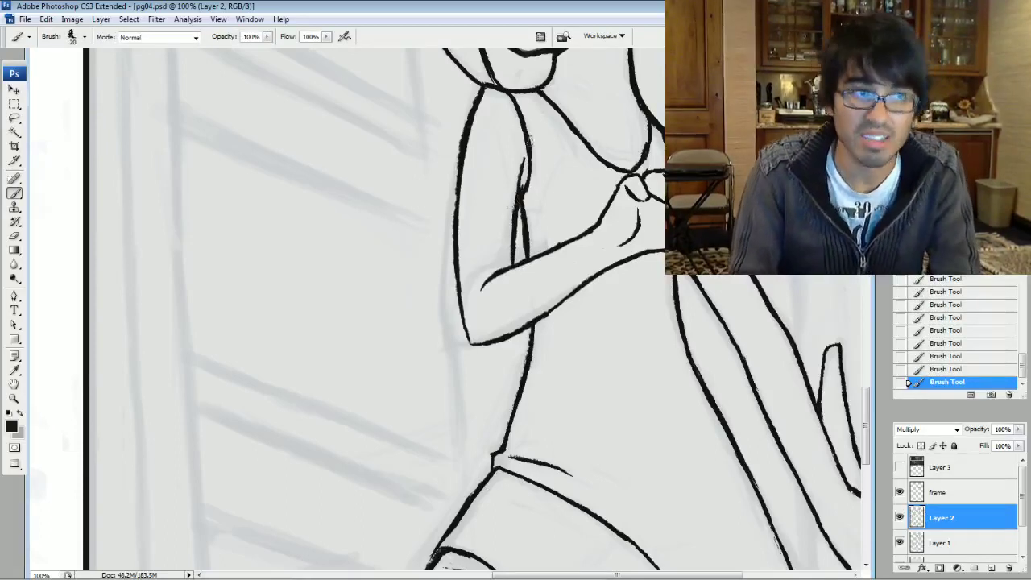
Try reinforcing the elbow and the forearm's lower edge, and step back through the history to remove the strokes
mouse_move(485, 343)
mouse_down()
mouse_move(471, 311)
mouse_move(466, 334)
mouse_move(457, 231)
mouse_up()
drag(461, 316, 459, 282)
drag(565, 302, 601, 280)
click(985, 357)
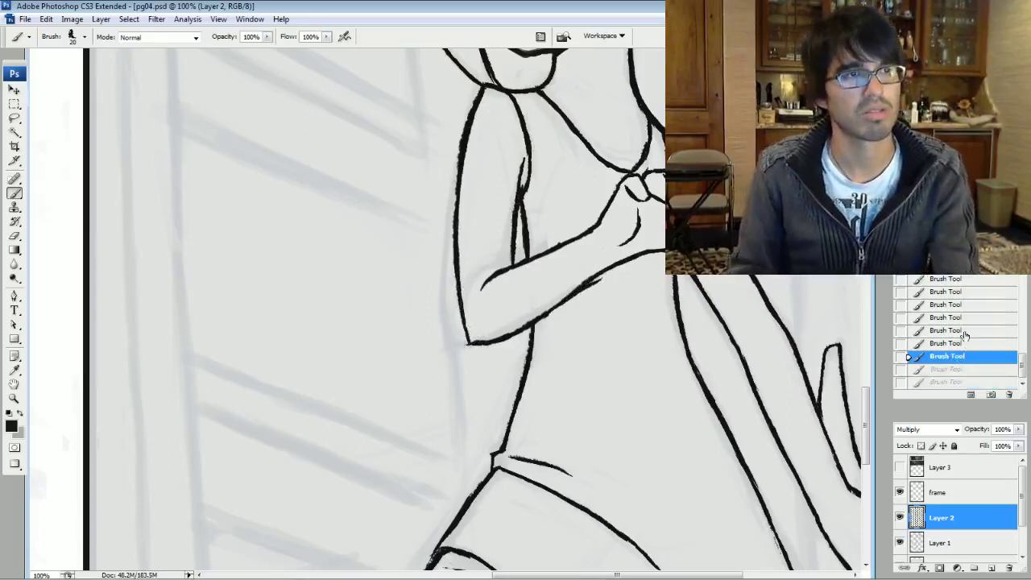
click(964, 332)
Redraw the forearm's lower line between the elbow and the wrist as a smooth, even stroke
mouse_move(546, 313)
mouse_down()
mouse_move(640, 252)
mouse_move(558, 325)
mouse_move(570, 284)
mouse_move(557, 296)
mouse_move(632, 251)
mouse_move(559, 309)
mouse_move(610, 281)
mouse_move(561, 312)
mouse_move(587, 282)
mouse_move(547, 306)
mouse_move(633, 254)
mouse_up()
key(e)
key(b)
drag(607, 269, 633, 254)
drag(579, 286, 571, 295)
drag(578, 286, 546, 318)
Refine the neckline's lowest curve above the hand with the 15 px brush and clean the forearm's upper edge
mouse_move(563, 300)
mouse_down()
mouse_move(545, 318)
mouse_move(531, 464)
mouse_up()
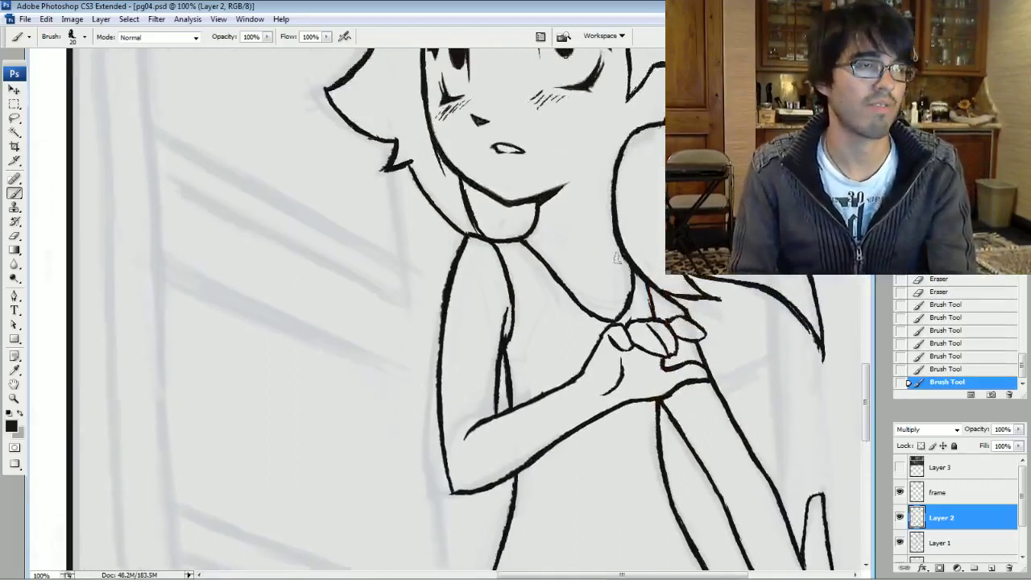
mouse_move(627, 300)
mouse_down()
mouse_move(633, 272)
mouse_move(619, 303)
mouse_up()
mouse_move(620, 303)
mouse_down()
mouse_move(619, 321)
mouse_move(626, 305)
mouse_up()
key(bracketleft)
mouse_move(616, 317)
mouse_down()
mouse_move(628, 305)
mouse_move(656, 311)
mouse_up()
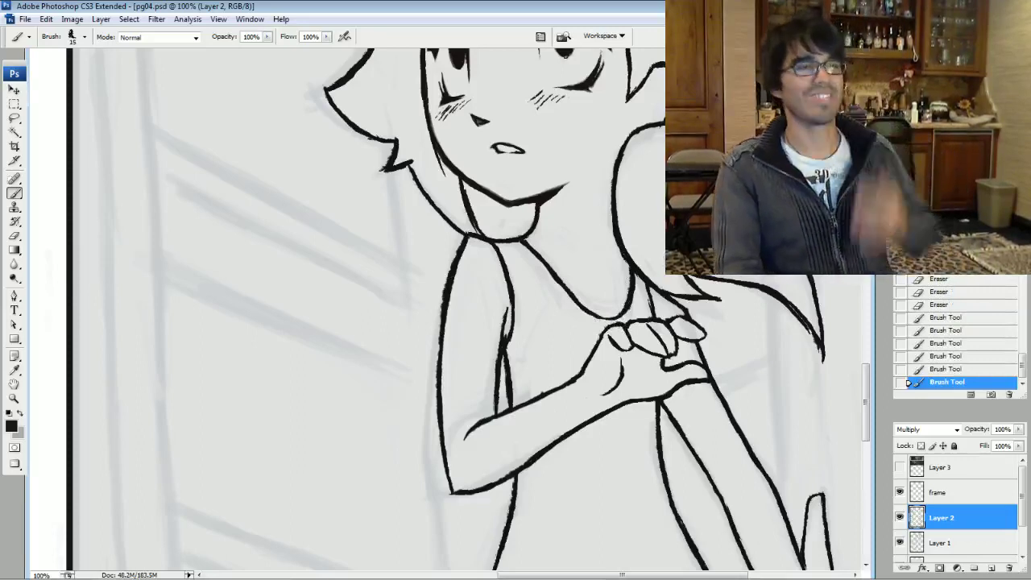
click(541, 391)
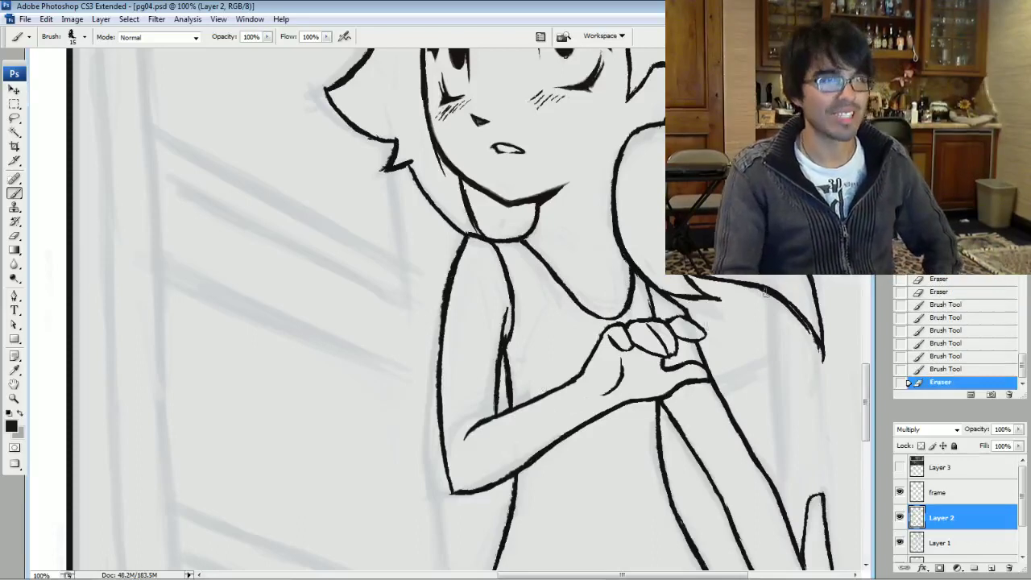
Thicken the torso's side line just below the forearm with the 20 px brush and clean the narrow gap beside the inner arm
drag(719, 439, 736, 322)
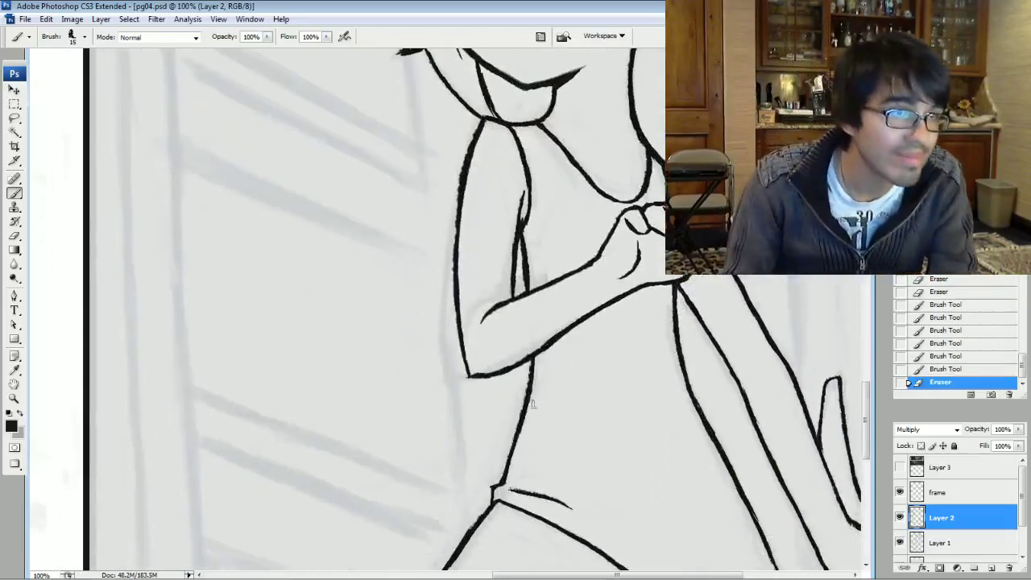
drag(530, 367, 529, 391)
drag(532, 363, 530, 389)
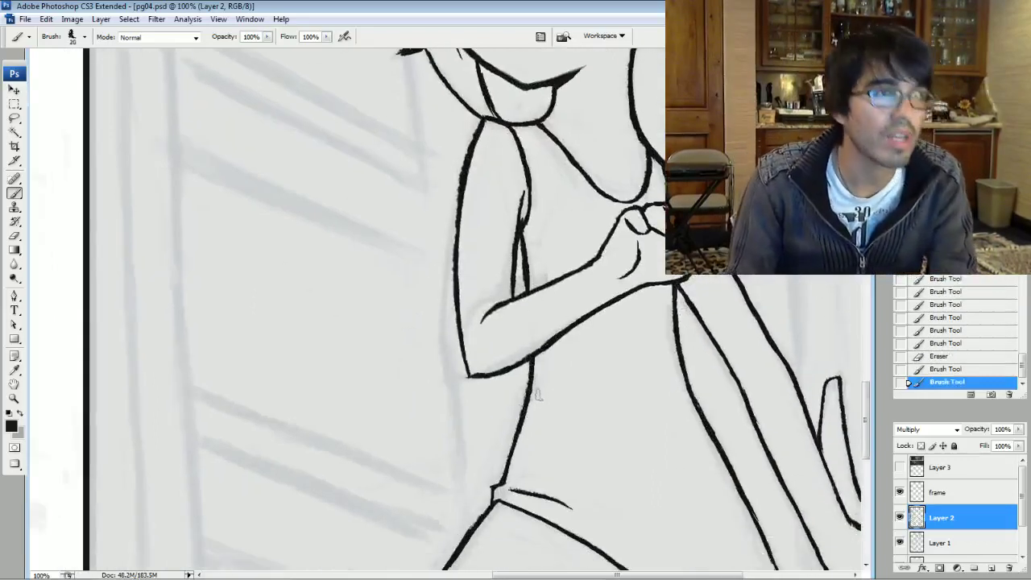
click(522, 288)
click(524, 288)
click(526, 288)
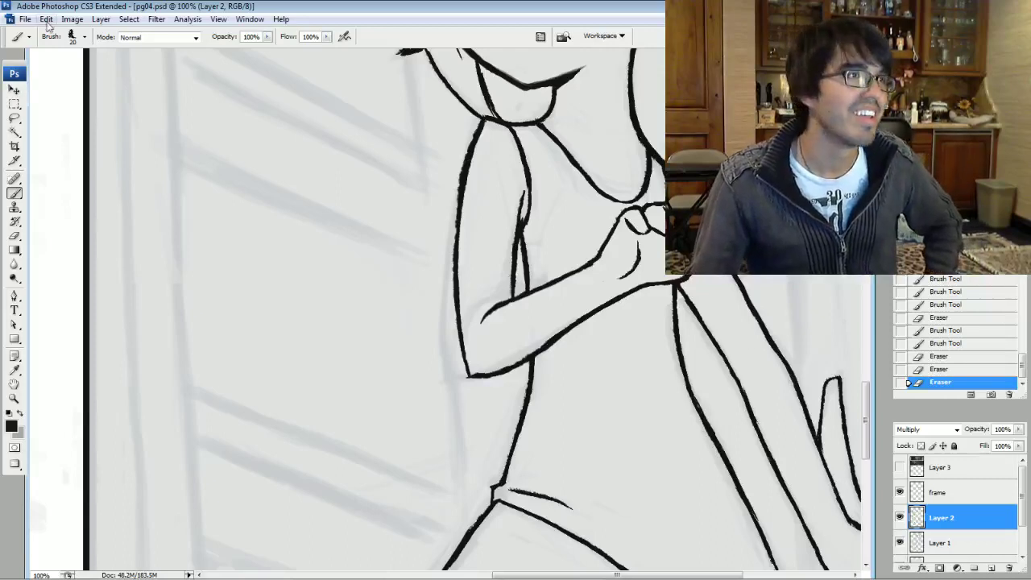
click(27, 20)
click(402, 10)
mouse_move(975, 559)
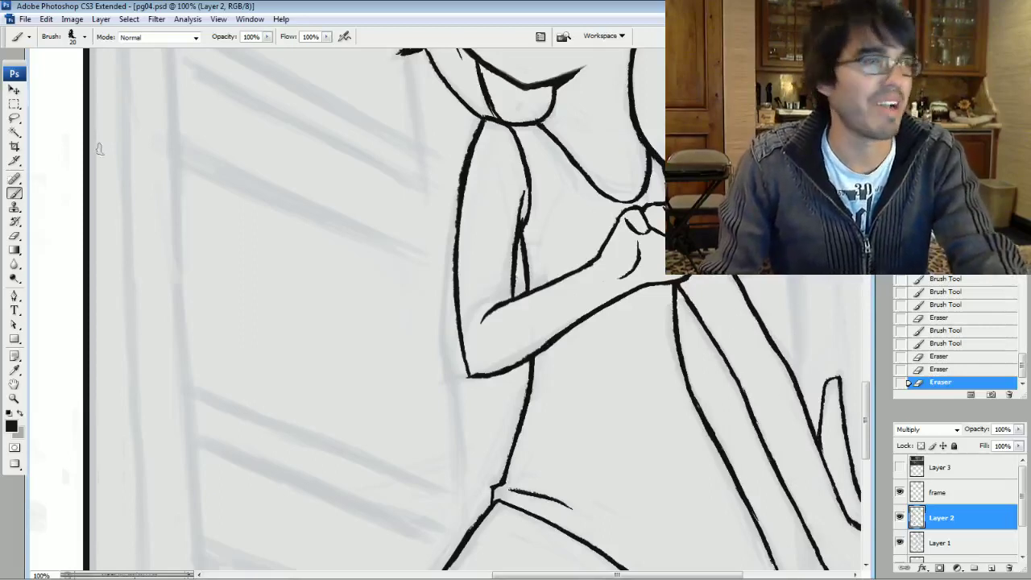
Try warping the lassoed bent arm far outward at the elbow with its outline hidden, and revert the transformation
click(15, 118)
mouse_move(426, 397)
mouse_down()
mouse_move(647, 306)
mouse_move(586, 220)
mouse_move(455, 155)
mouse_move(387, 344)
mouse_move(393, 369)
mouse_up()
key(ctrl+t)
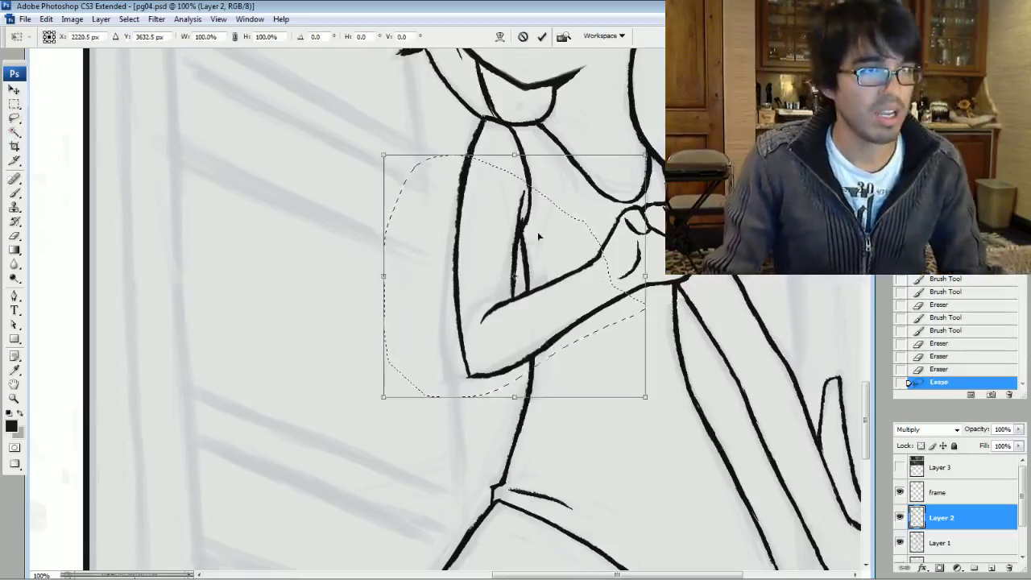
right_click(549, 229)
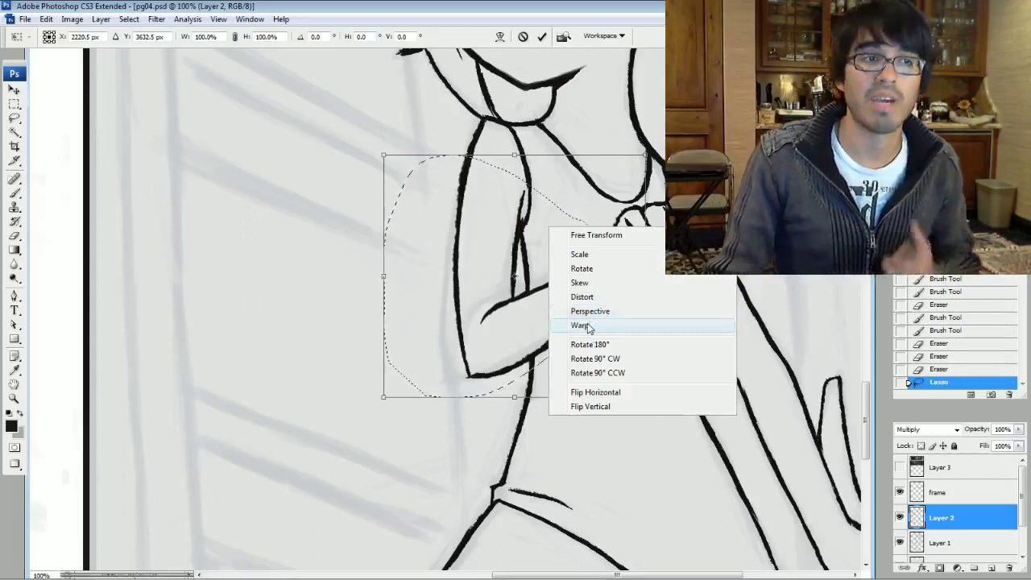
click(581, 326)
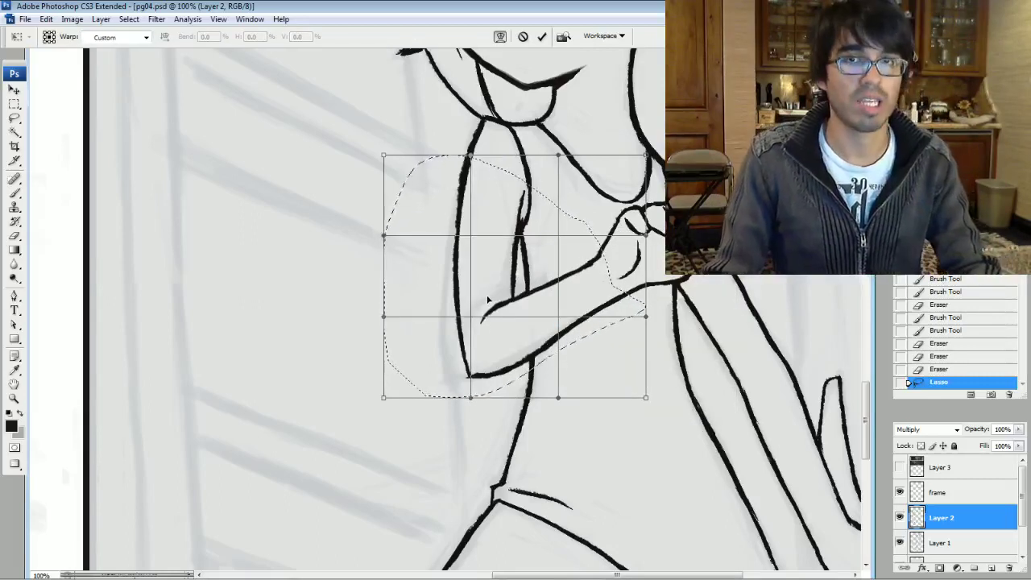
key(ctrl+h)
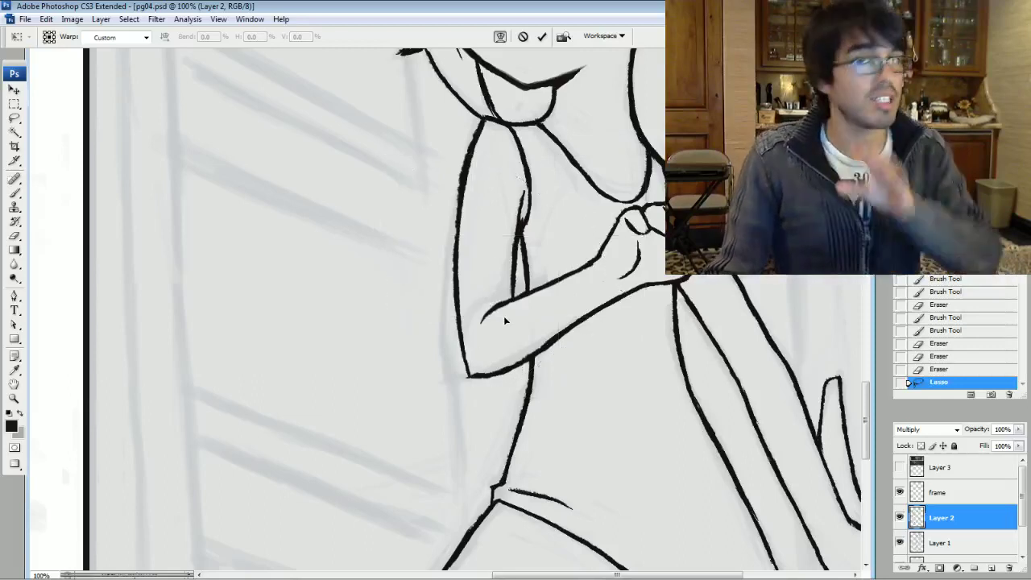
drag(505, 323, 284, 304)
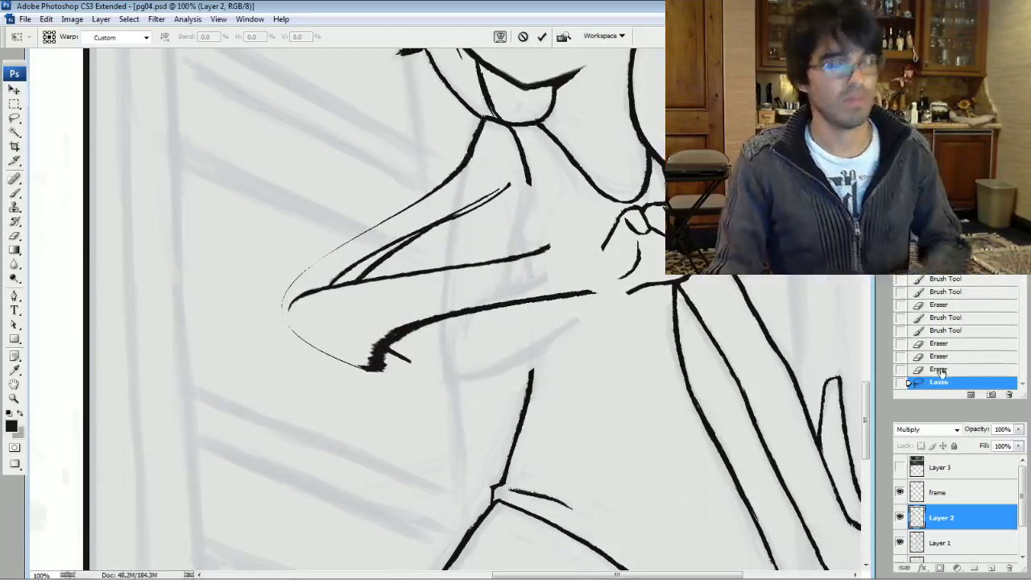
key(Return)
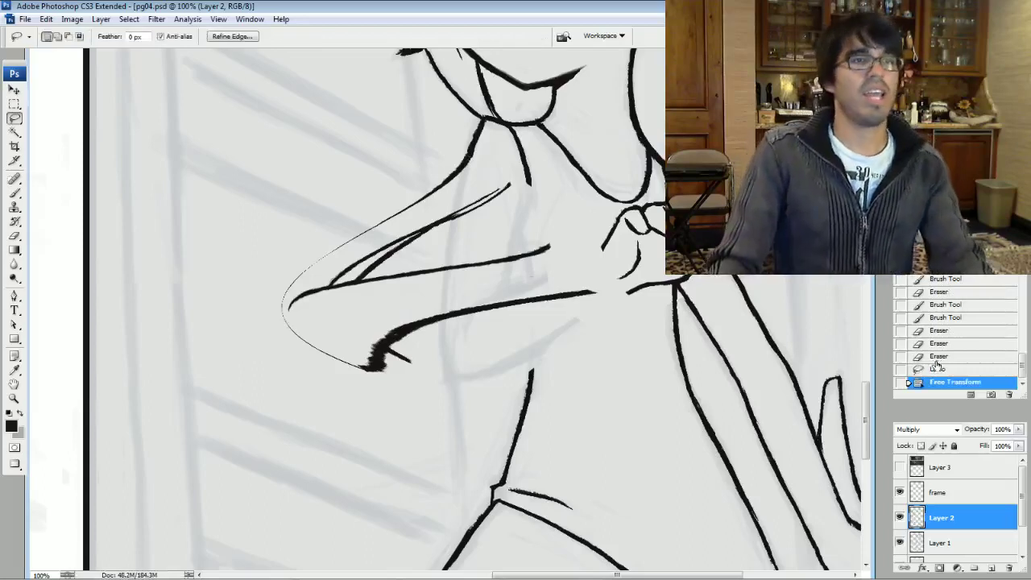
click(936, 366)
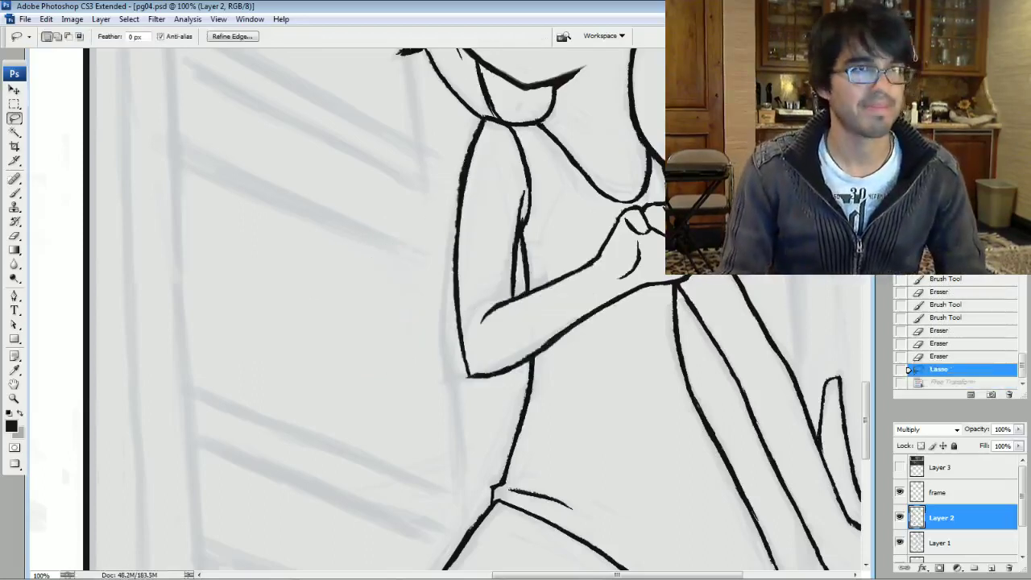
Trim the edges of the armpit and armhole lines with the eraser, and toggle Layer 2's visibility to check them
drag(483, 266, 467, 315)
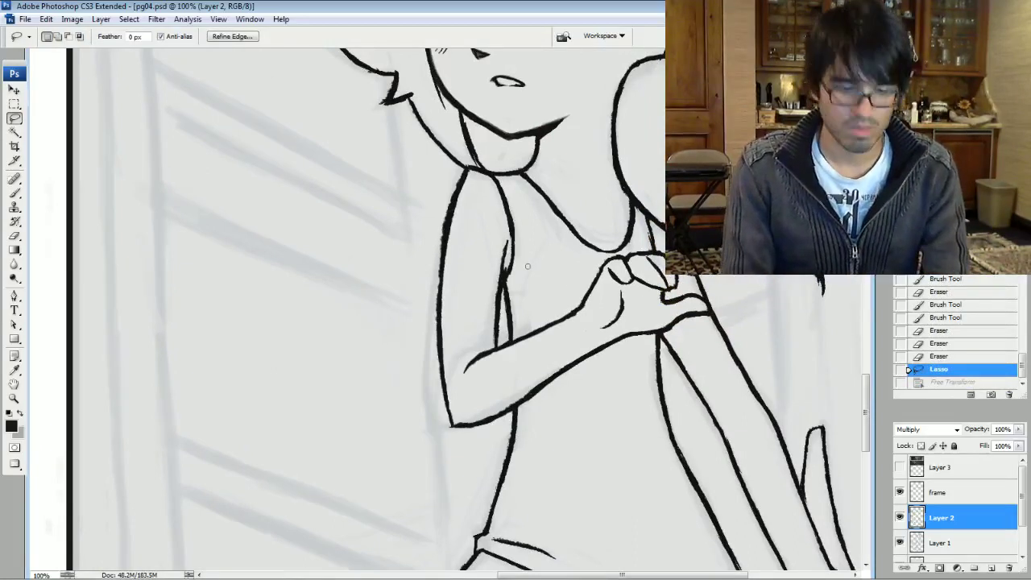
drag(509, 260, 505, 271)
mouse_move(514, 246)
mouse_down()
mouse_move(512, 257)
mouse_move(513, 239)
mouse_up()
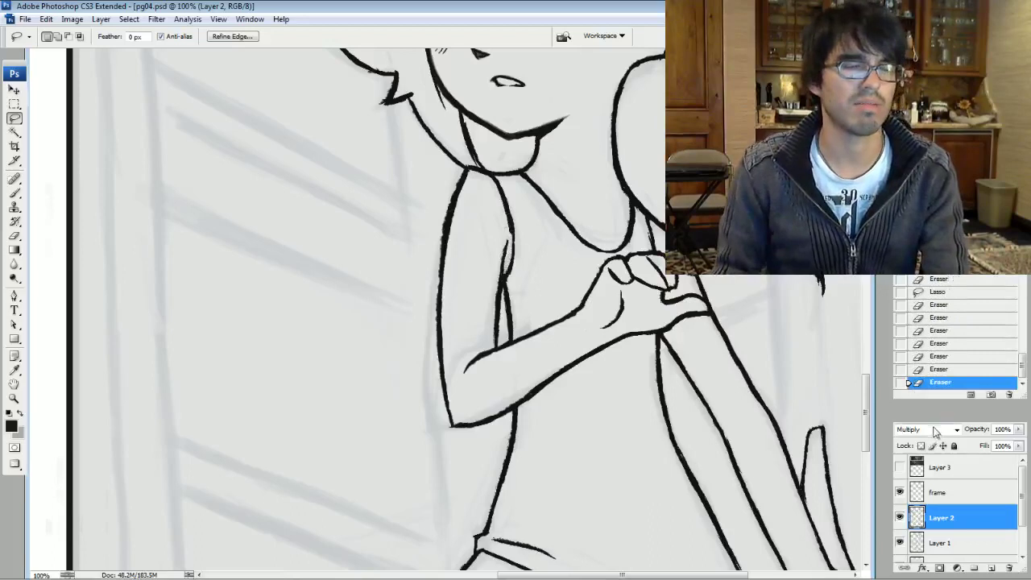
click(941, 370)
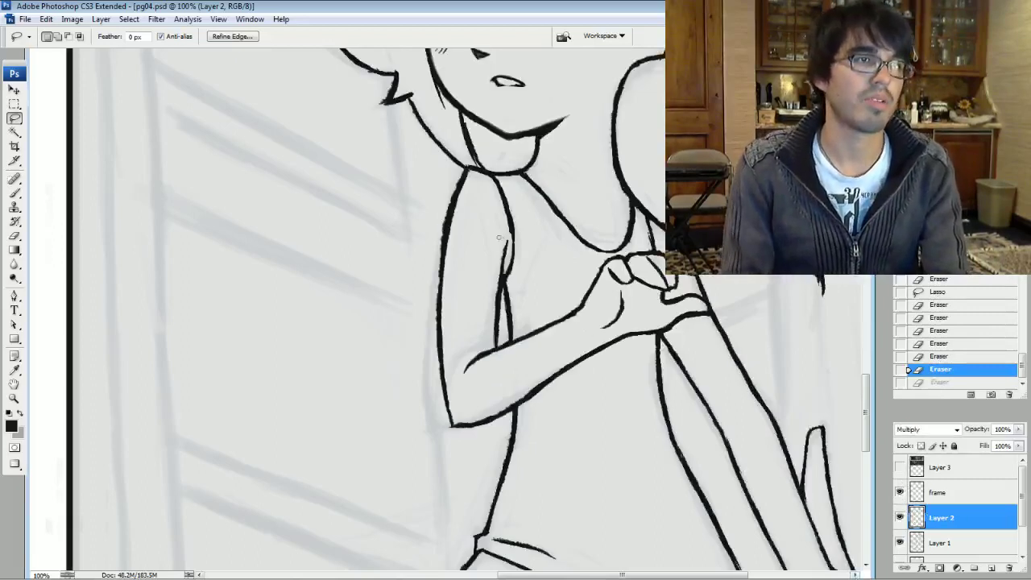
drag(507, 234, 506, 213)
drag(506, 213, 502, 203)
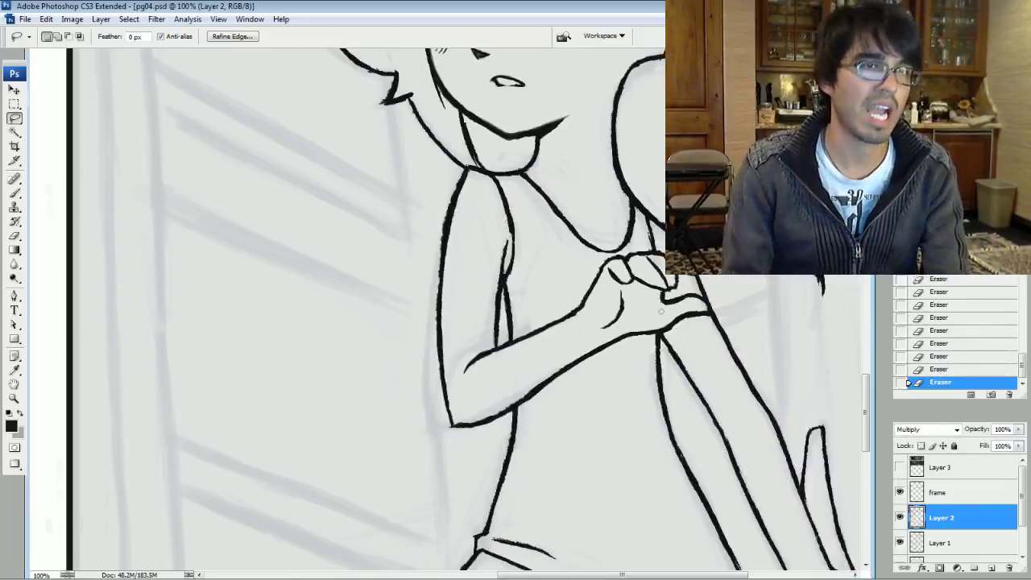
click(900, 517)
click(900, 517)
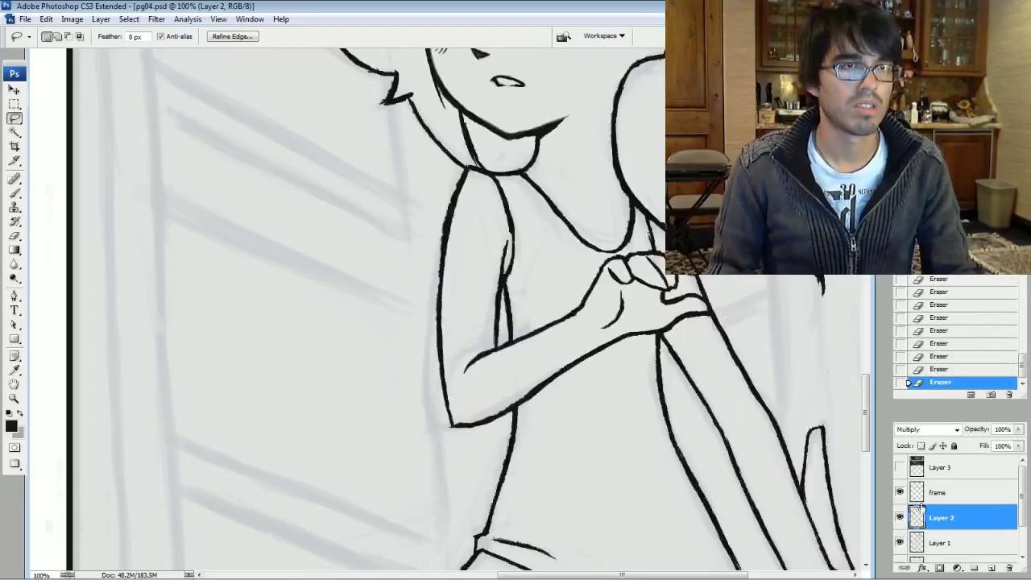
mouse_move(546, 249)
mouse_down()
mouse_move(551, 234)
mouse_move(510, 231)
mouse_up()
key(b)
key(k)
click(540, 226)
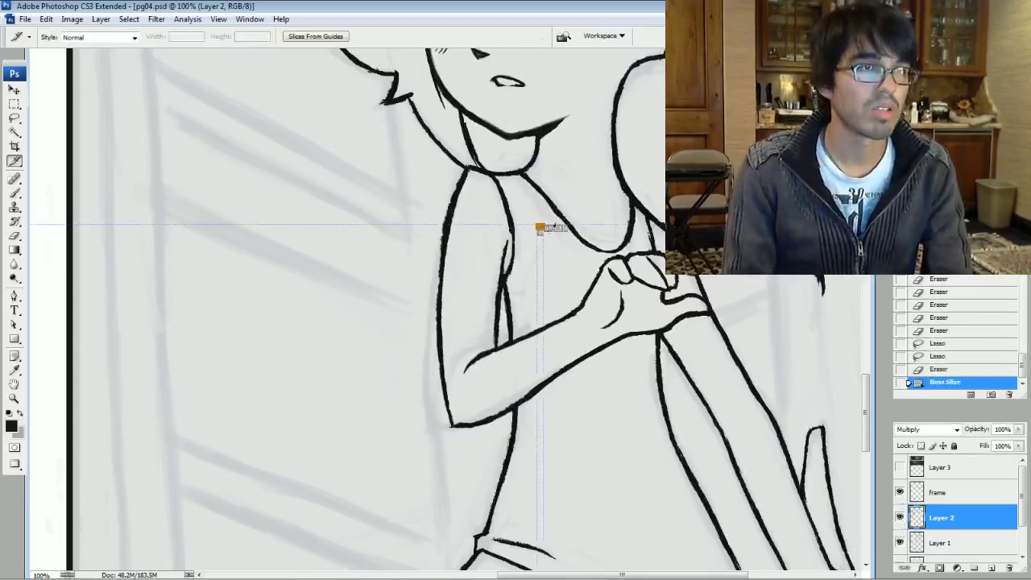
key(ctrl+z)
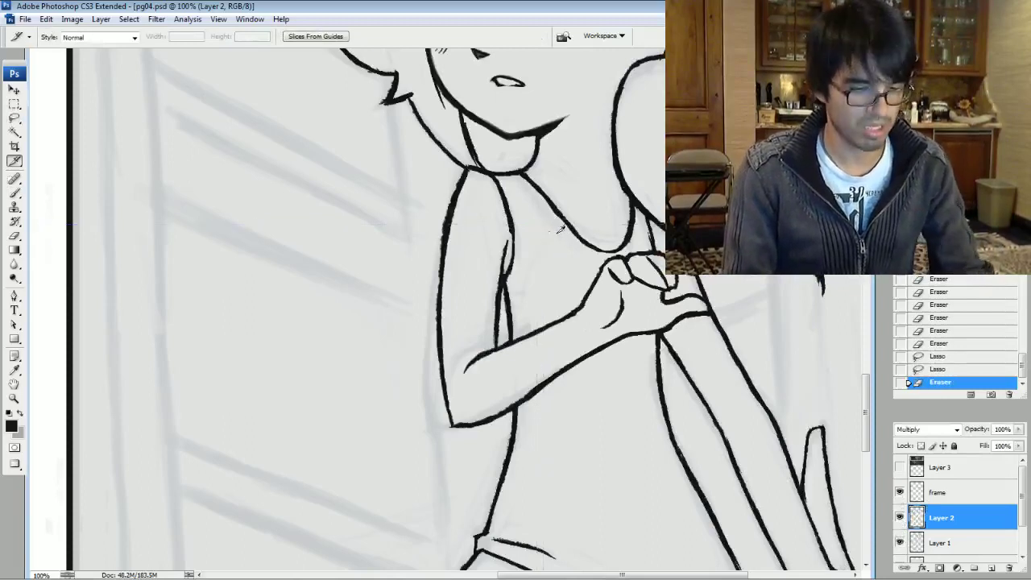
Clear the selection and refine the armhole line near the armpit with short brush and eraser strokes
key(l)
drag(541, 211, 538, 206)
key(ctrl+d)
key(b)
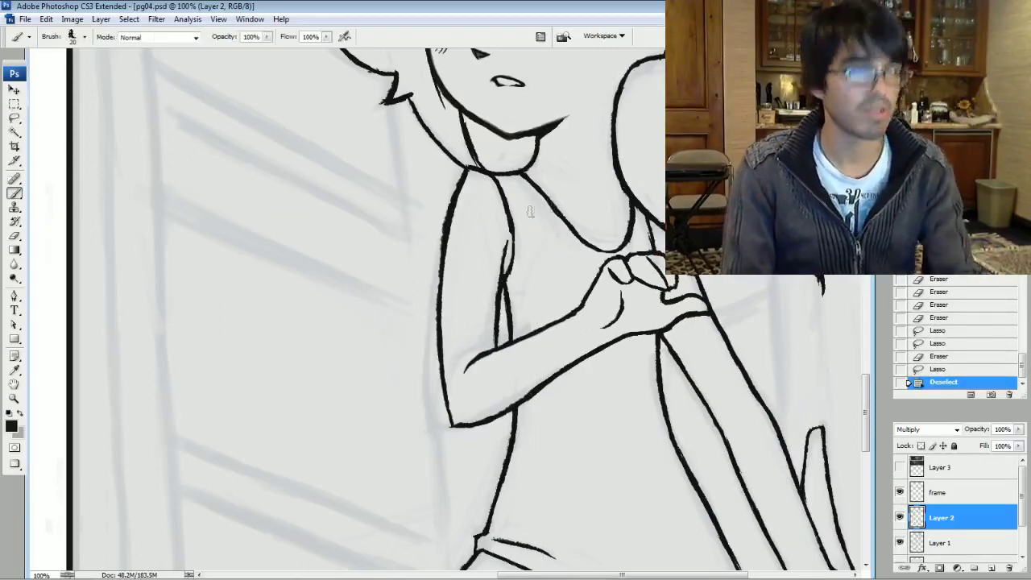
drag(516, 243, 509, 257)
drag(511, 218, 509, 282)
drag(506, 230, 506, 225)
mouse_move(506, 232)
mouse_down()
mouse_move(513, 207)
mouse_move(480, 346)
mouse_up()
Examine the whole comic page and the corrected figure within its panel
key(ctrl+minus)
key(ctrl+0)
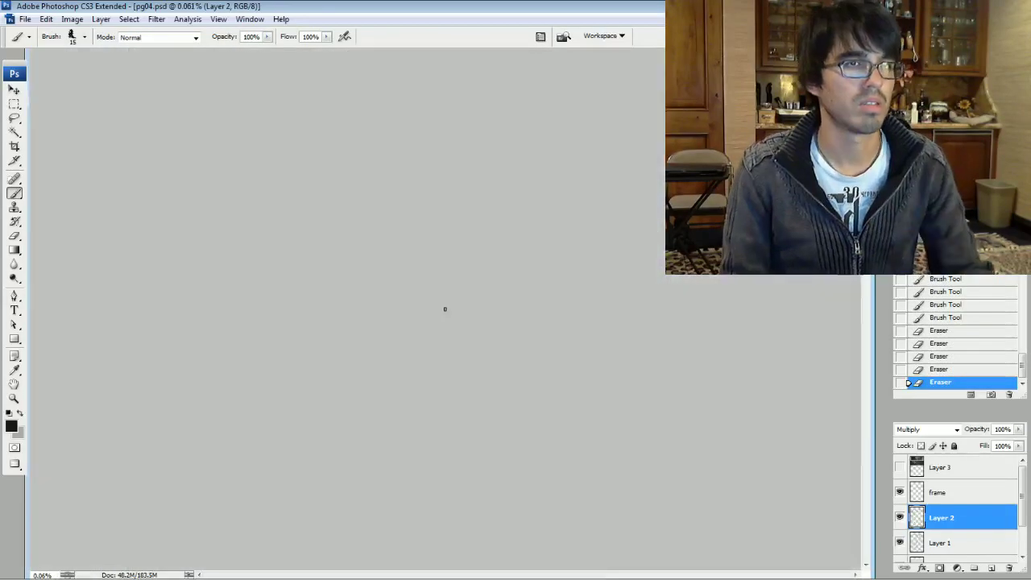
scroll(445, 309, up, 3)
scroll(446, 309, down, 2)
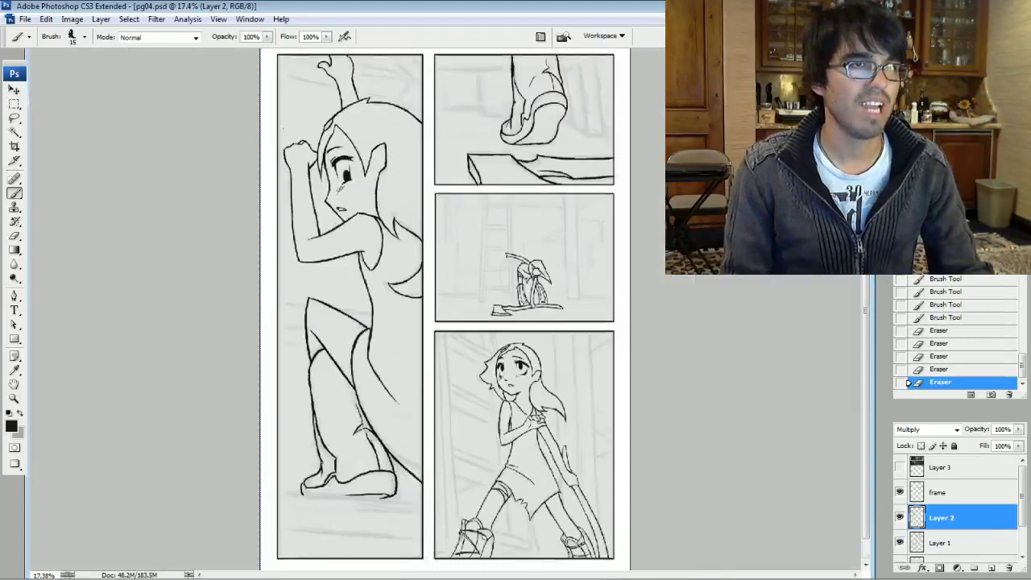
scroll(446, 309, down, 1)
key(ctrl+plus)
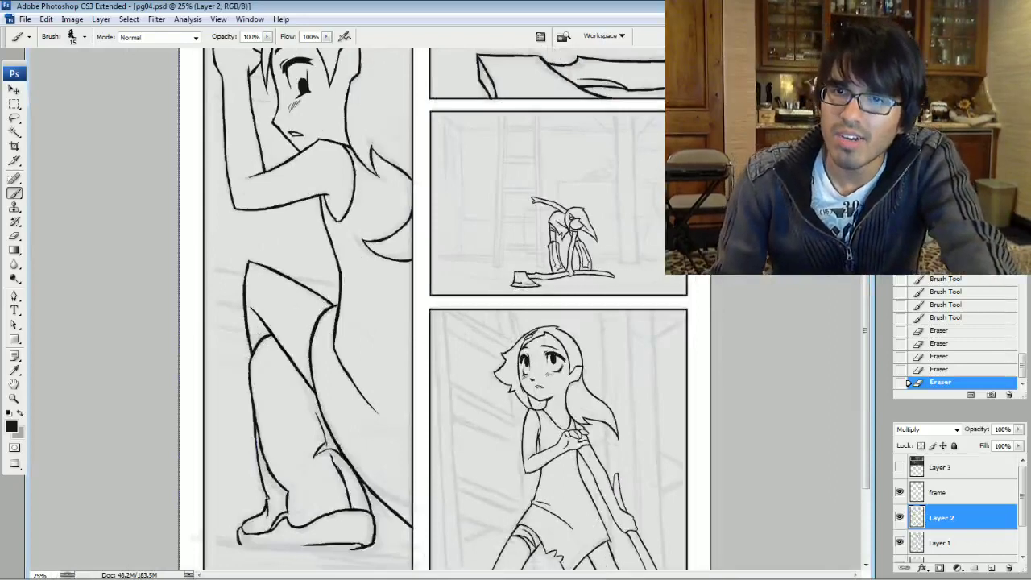
key(space)
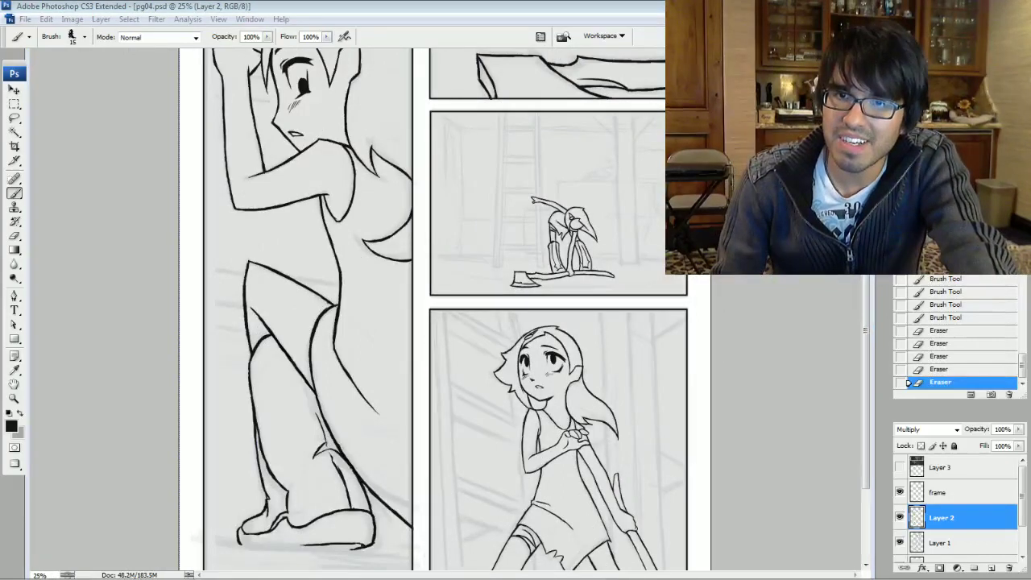